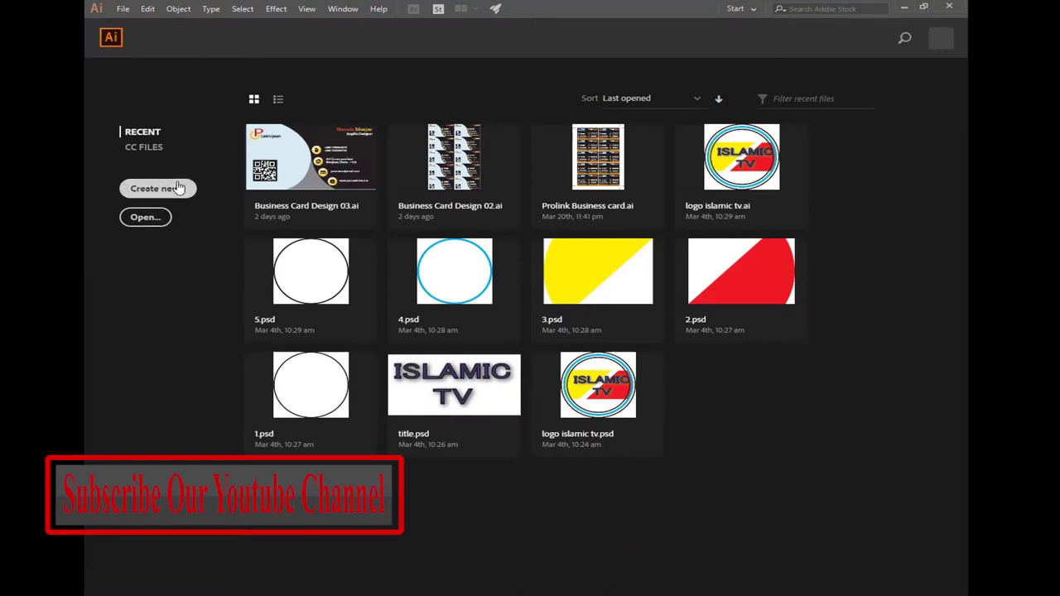
- Create Untitled-1 from the A4 preset in landscape orientation, keeping Inches as the units
click(180, 189)
click(348, 150)
click(861, 151)
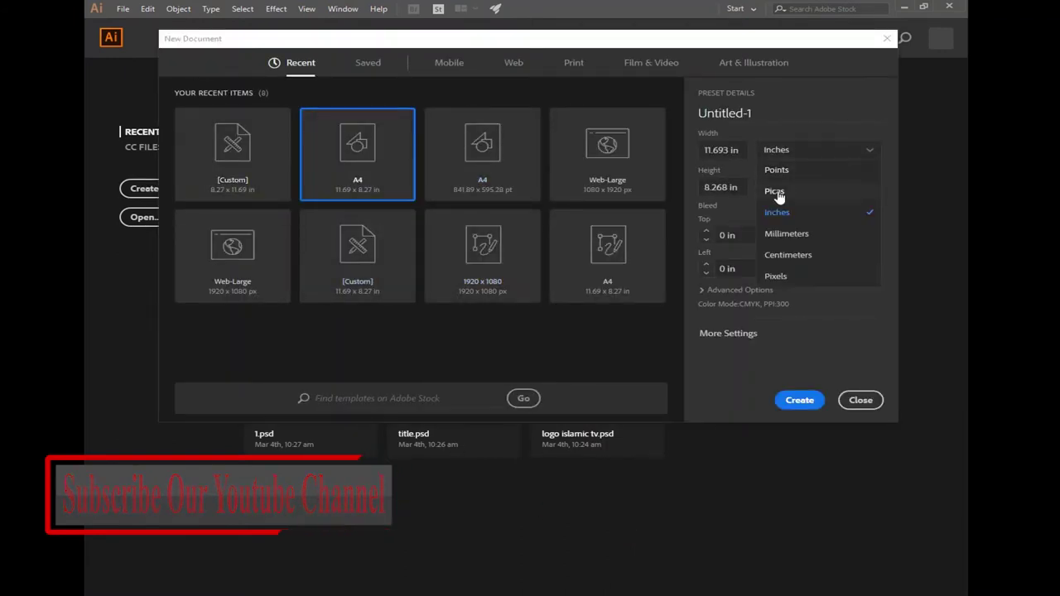
click(819, 214)
click(799, 400)
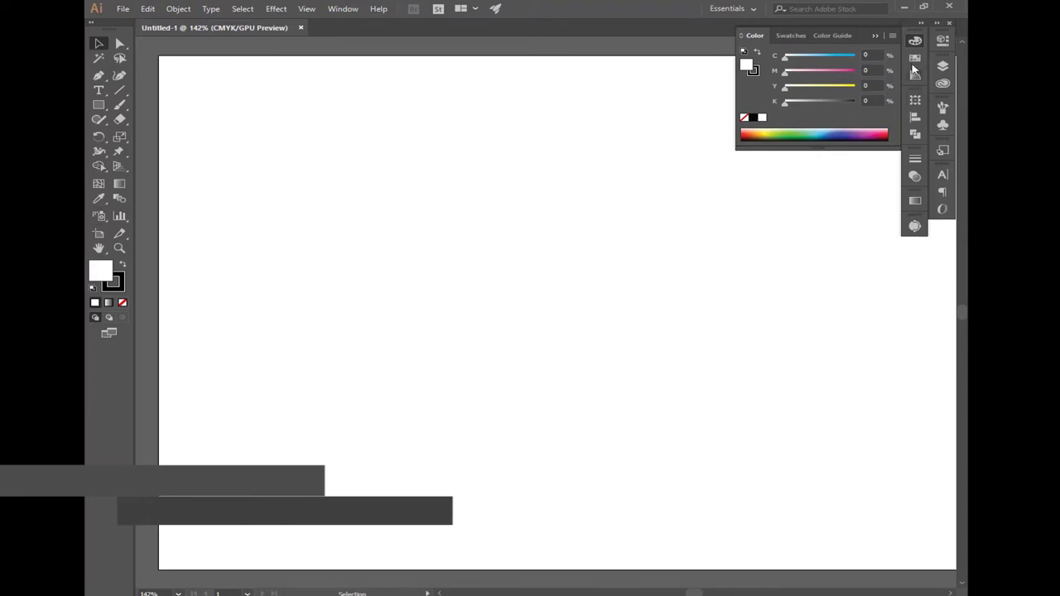
click(915, 40)
- Draw a 3.5 in × 1.75 in rectangle on the artboard and select it
click(96, 107)
click(350, 199)
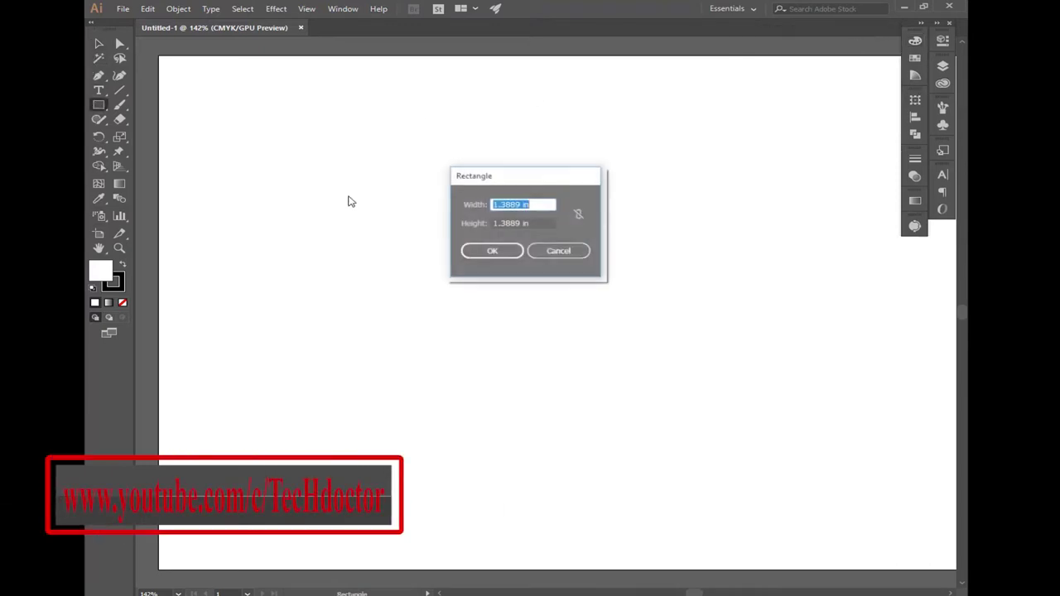
text(3.50)
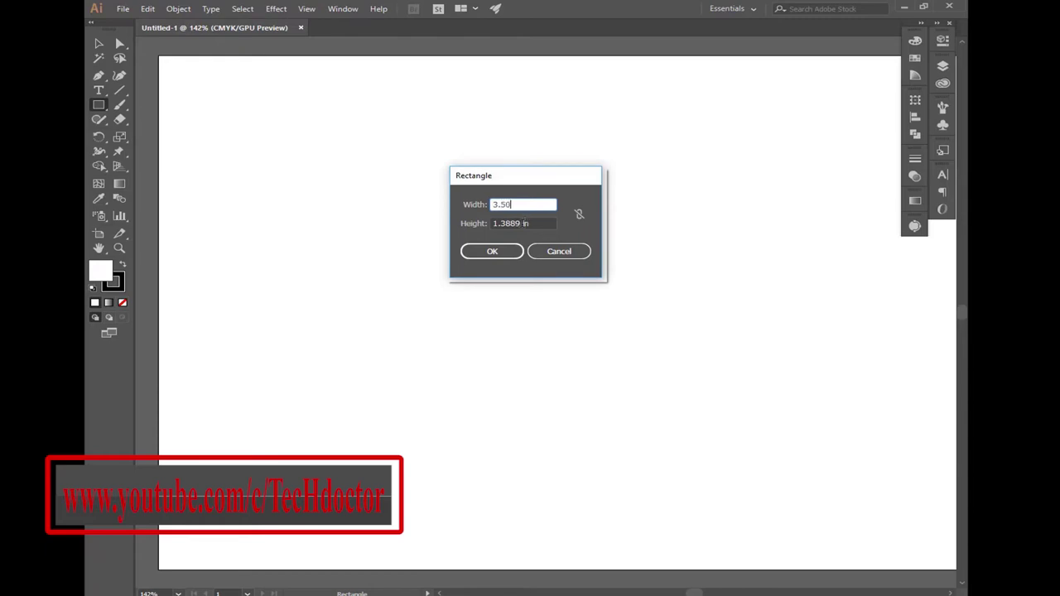
key(Tab)
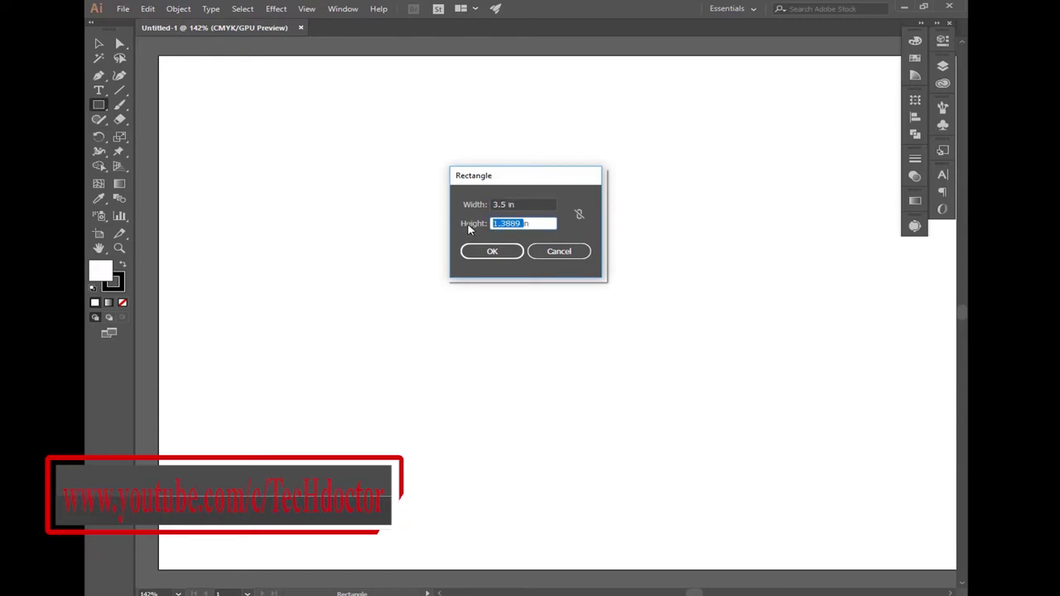
text(1.75)
click(492, 251)
key(v)
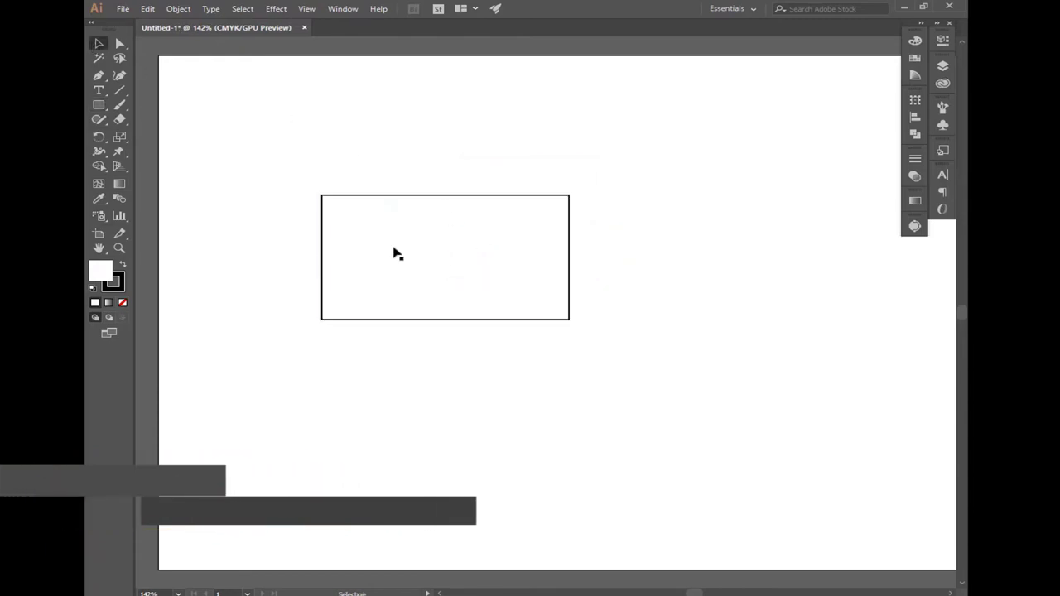
click(369, 198)
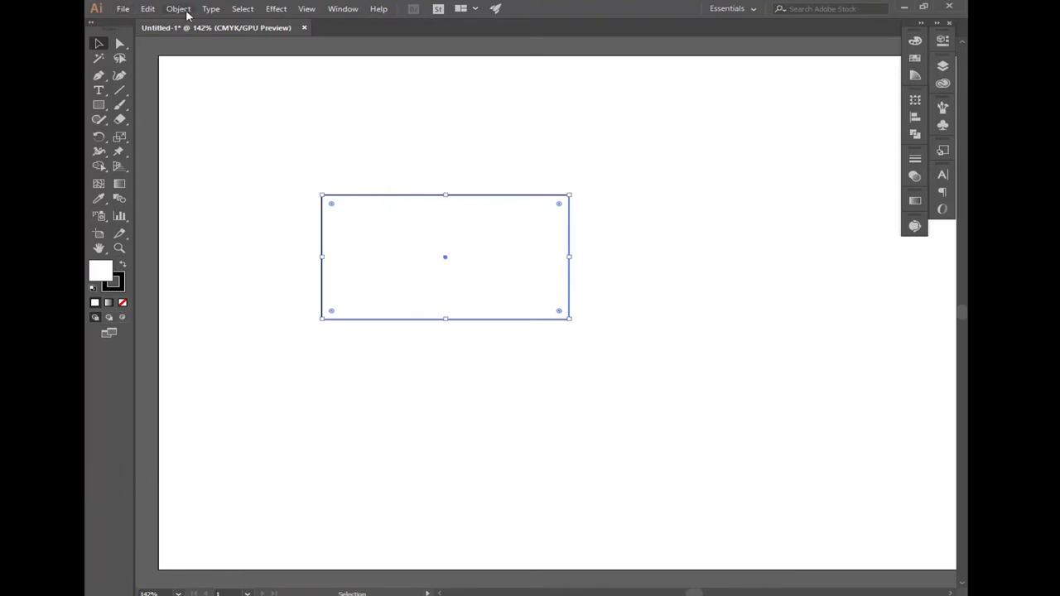
- Create an Offset Path copy of the card rectangle at -0.07 in
click(187, 14)
click(432, 333)
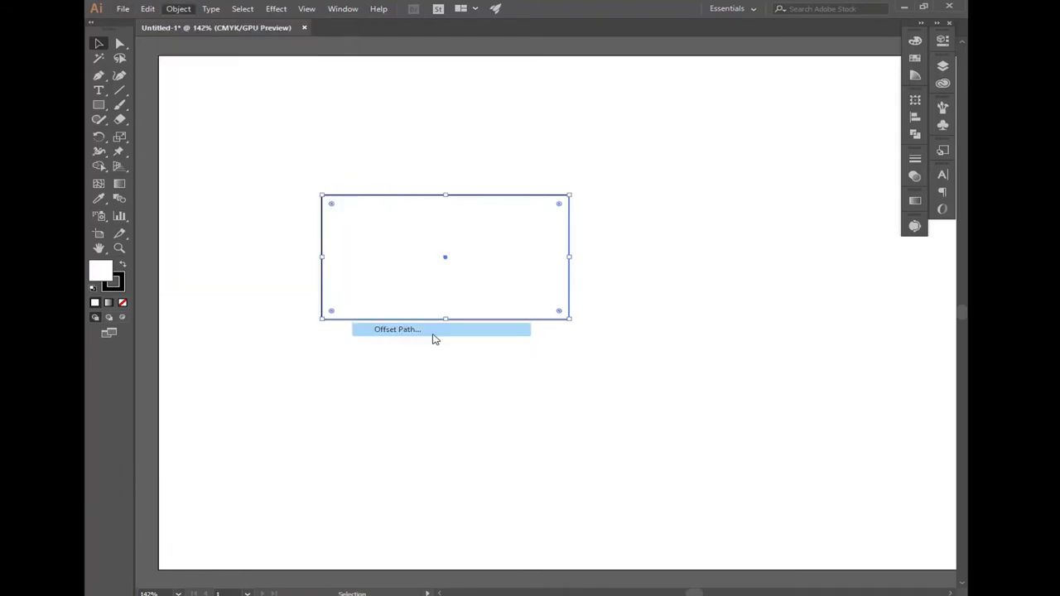
text(-.07)
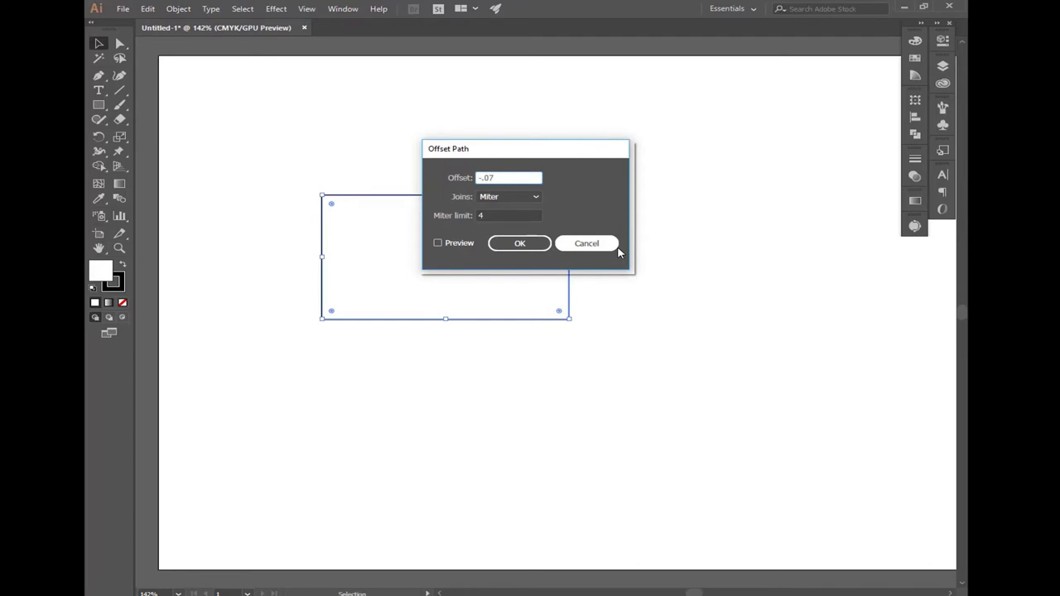
click(518, 244)
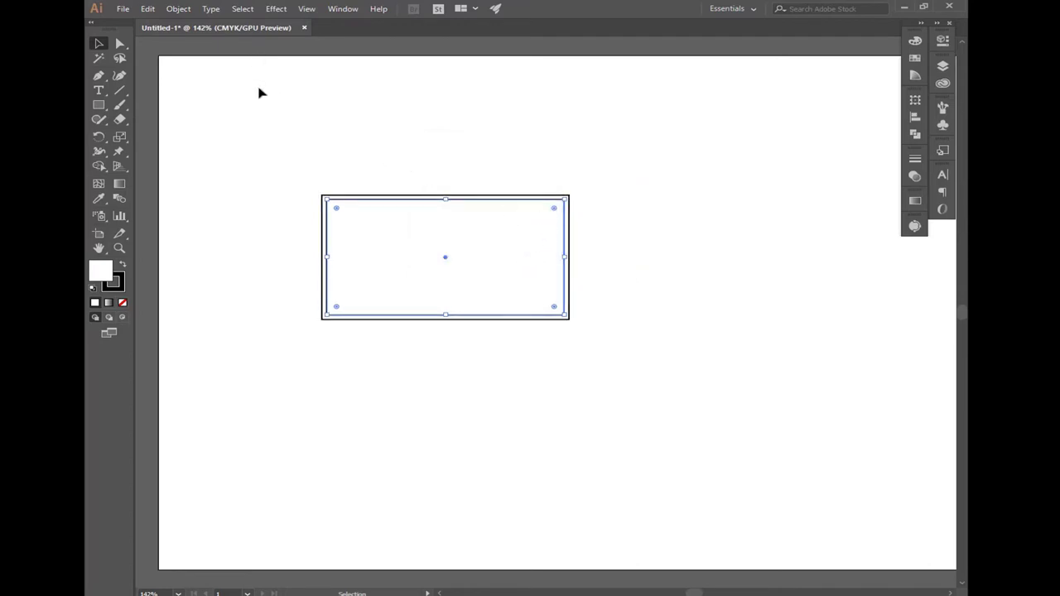
- Zoom in on the card and select the outer card rectangle
click(632, 158)
key(ctrl+plus)
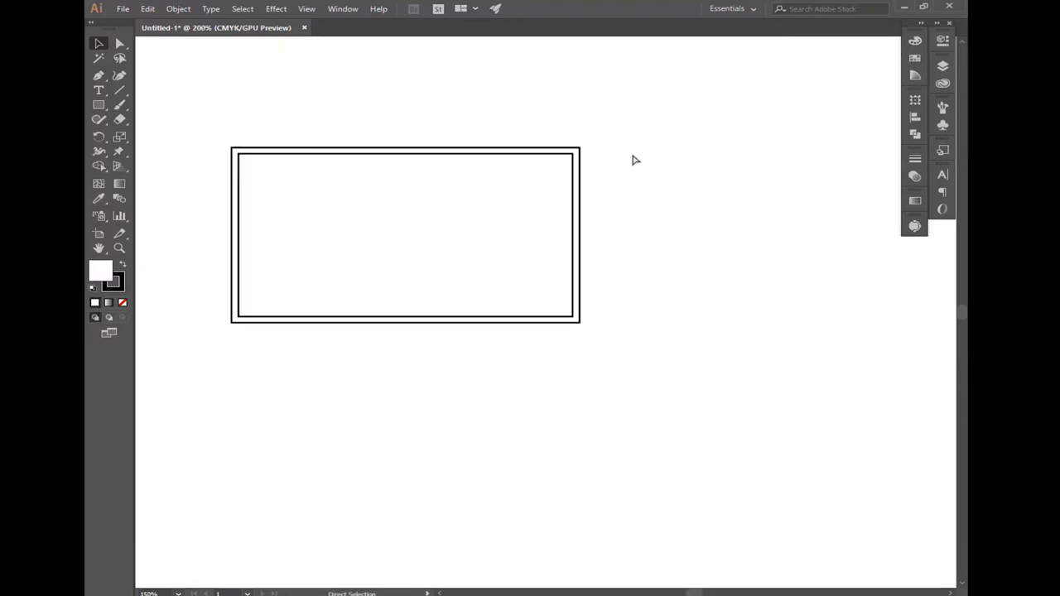
key(a)
click(265, 154)
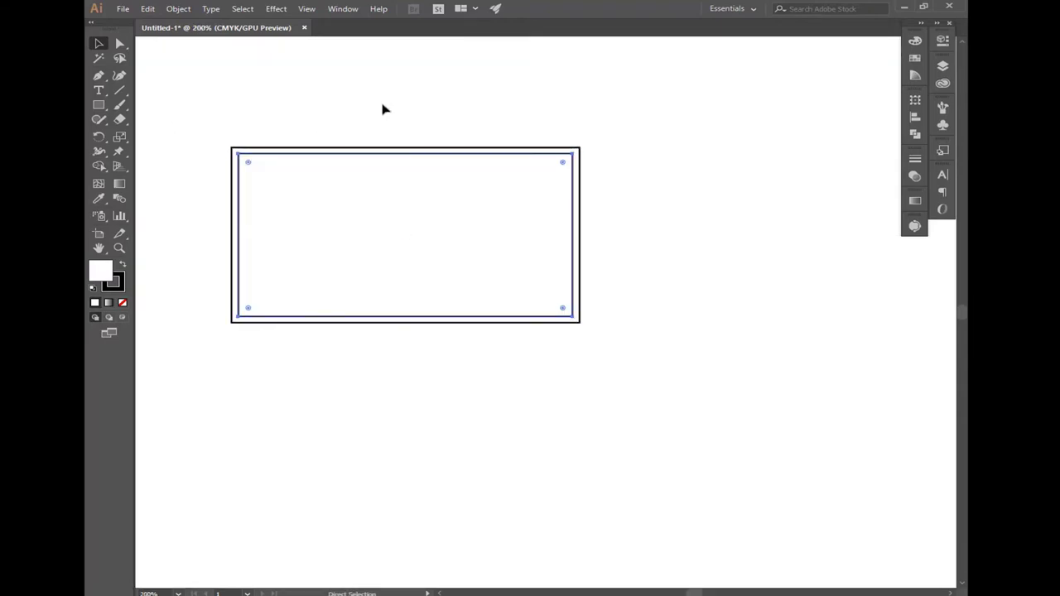
key(v)
click(369, 107)
click(341, 154)
click(325, 139)
click(233, 149)
click(915, 41)
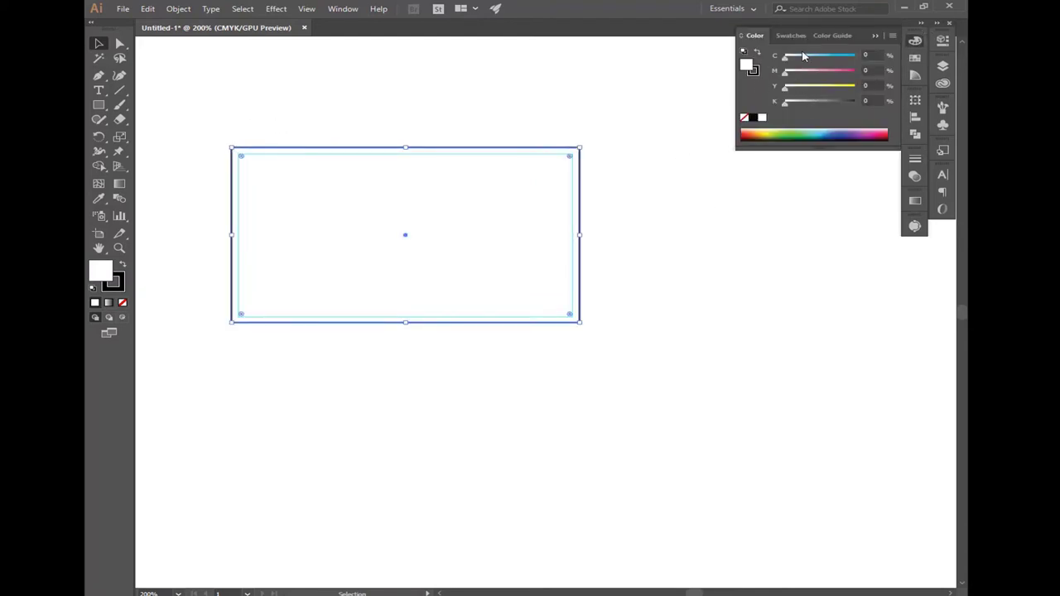
- Fill the card with C=100 cyan and set its stroke to None
drag(785, 57, 854, 58)
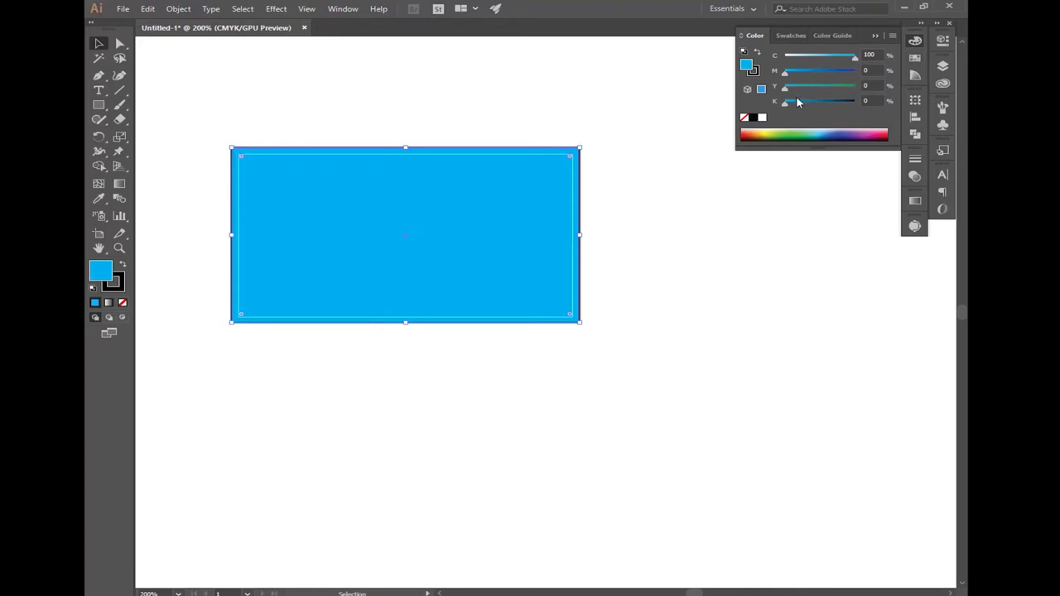
click(755, 74)
click(744, 117)
- Turn the inner offset rectangle into a guide and show the rulers
click(587, 135)
key(a)
click(353, 149)
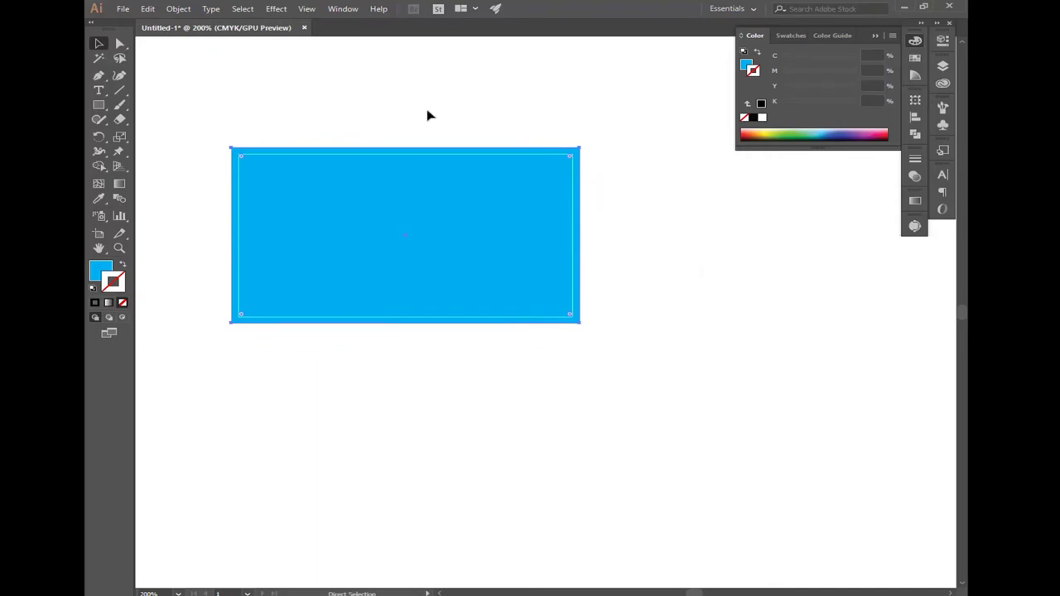
key(ctrl+7)
click(668, 325)
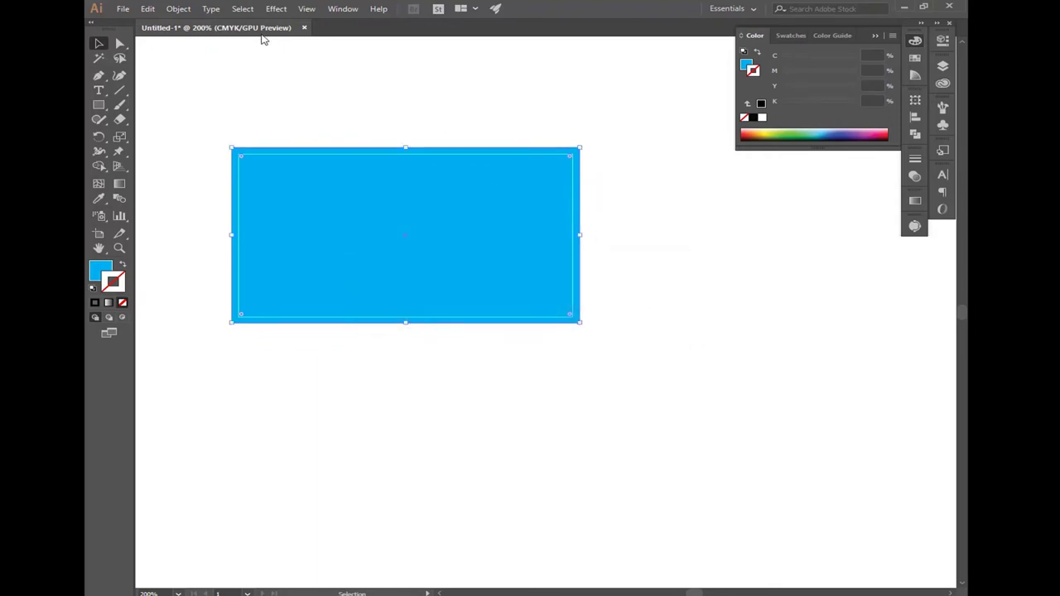
key(v)
drag(271, 187, 594, 310)
key(ctrl+z)
right_click(327, 117)
click(378, 205)
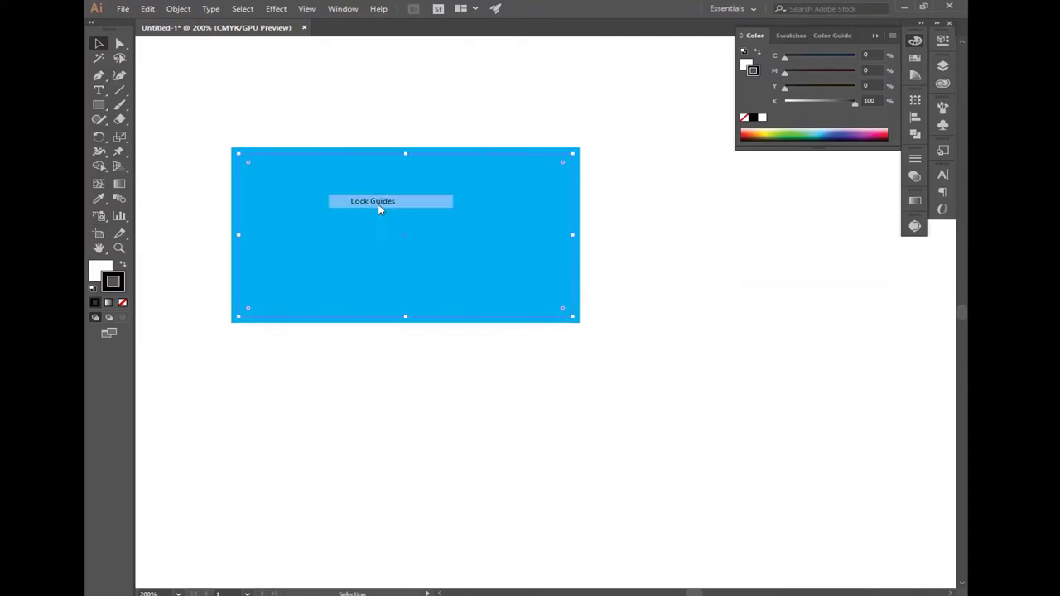
key(ctrl+r)
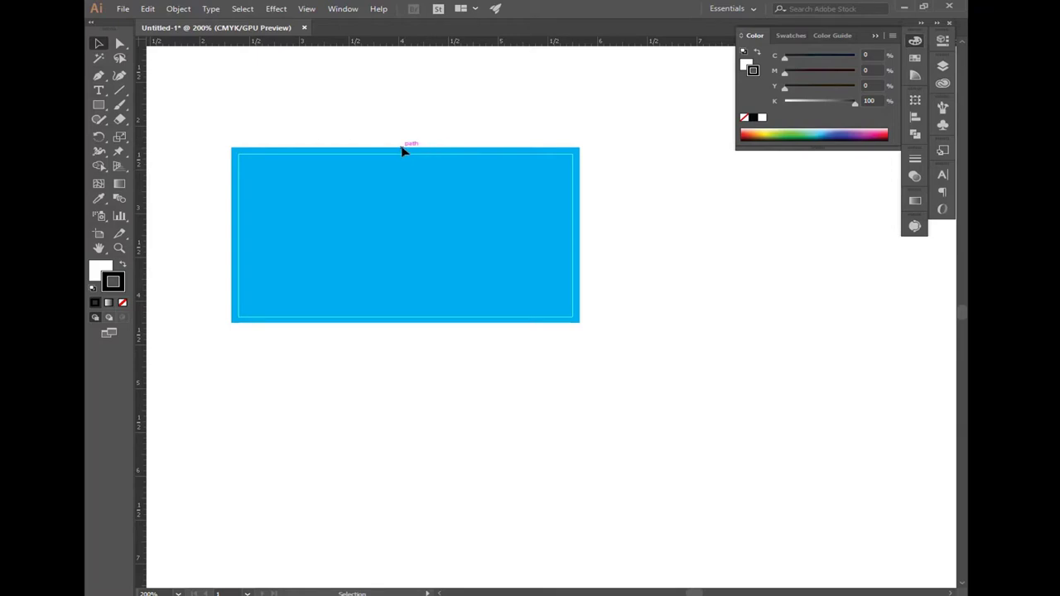
- Drag a horizontal guide from the top ruler across the card's middle
click(404, 150)
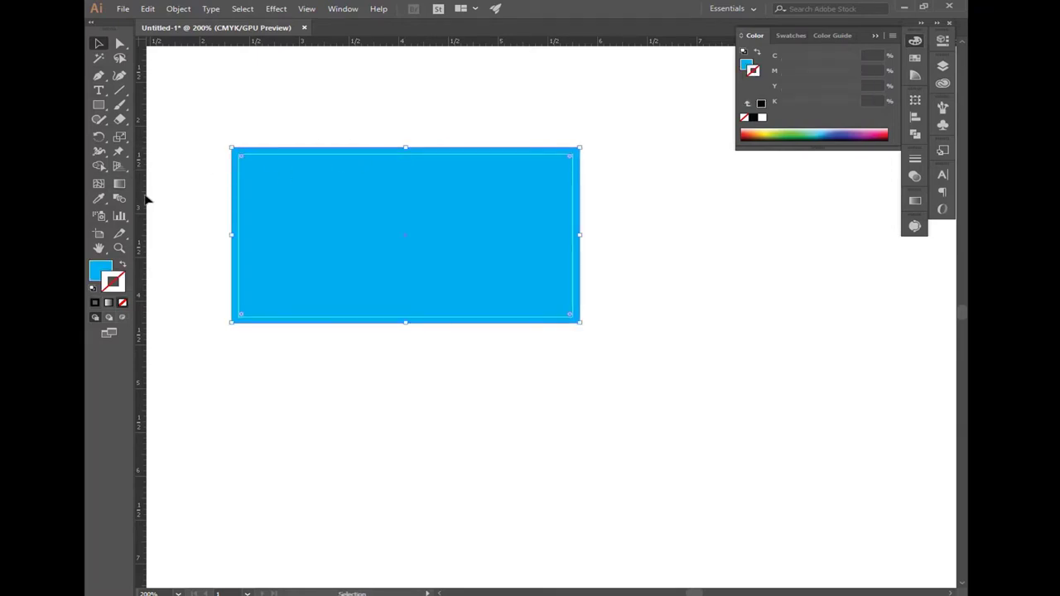
drag(146, 199, 236, 240)
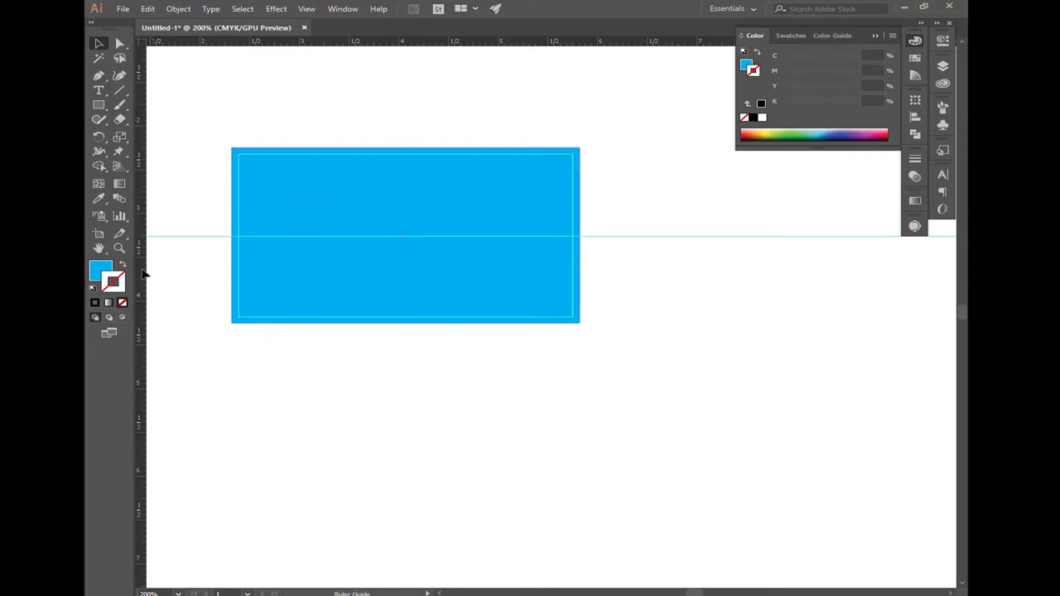
key(ctrl+a)
key(ctrl+shift+a)
- Drag a vertical guide from the left ruler to the card's centre
drag(144, 273, 406, 275)
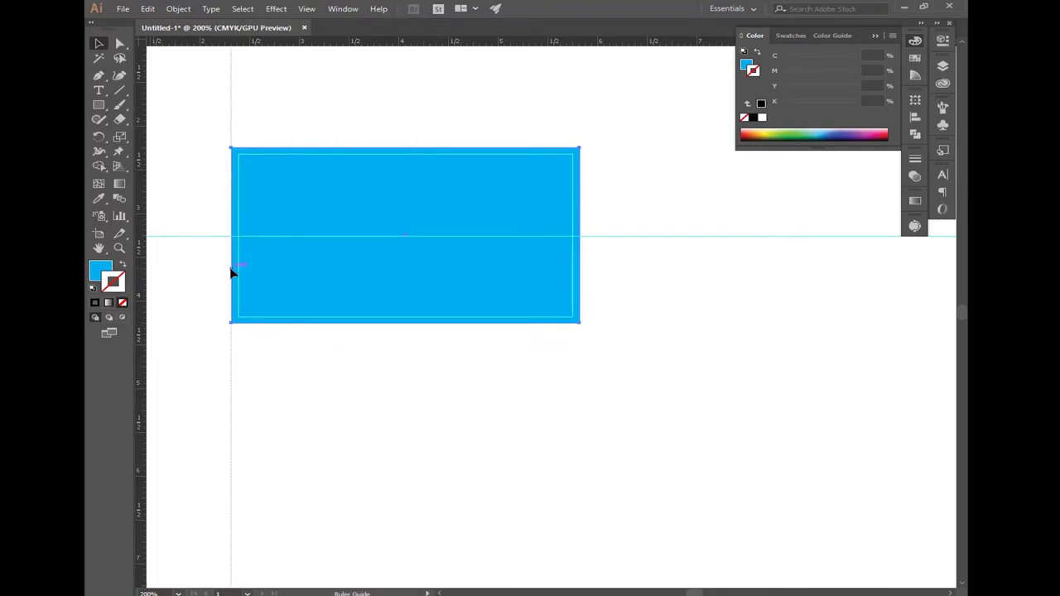
click(395, 279)
right_click(484, 123)
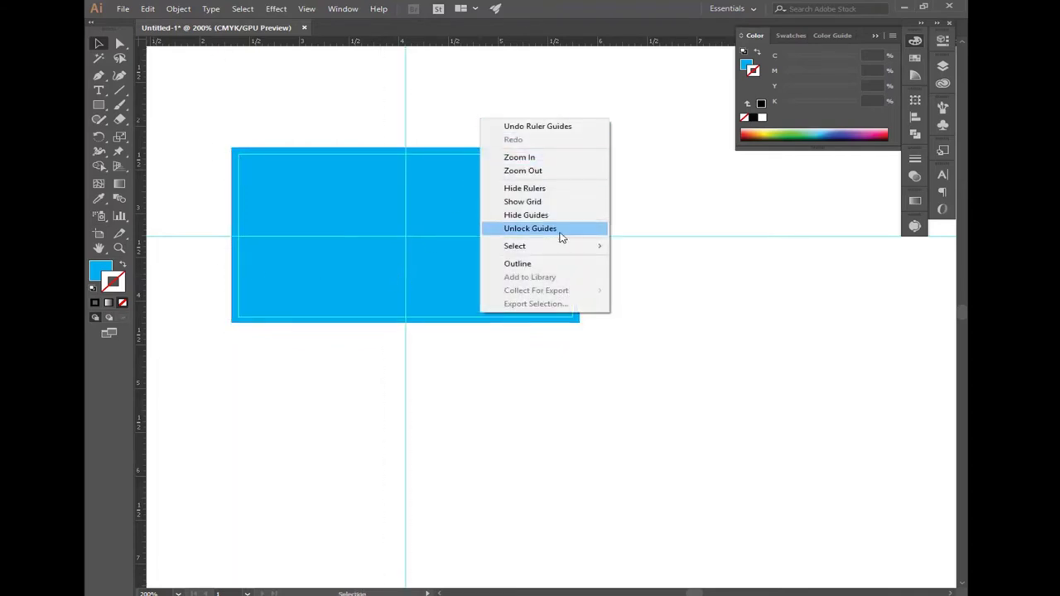
click(392, 111)
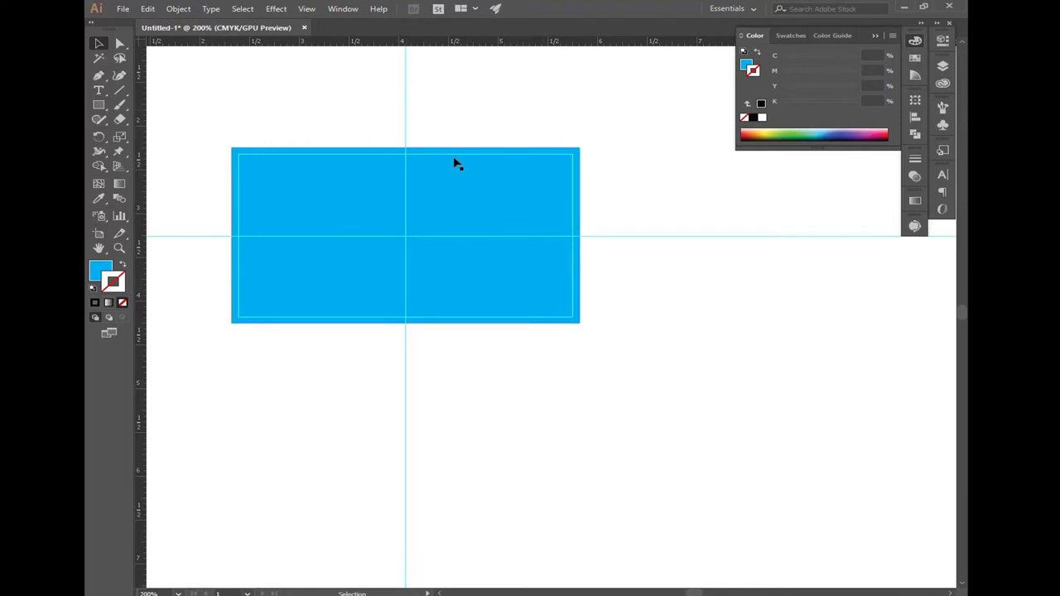
drag(456, 160, 468, 140)
click(463, 126)
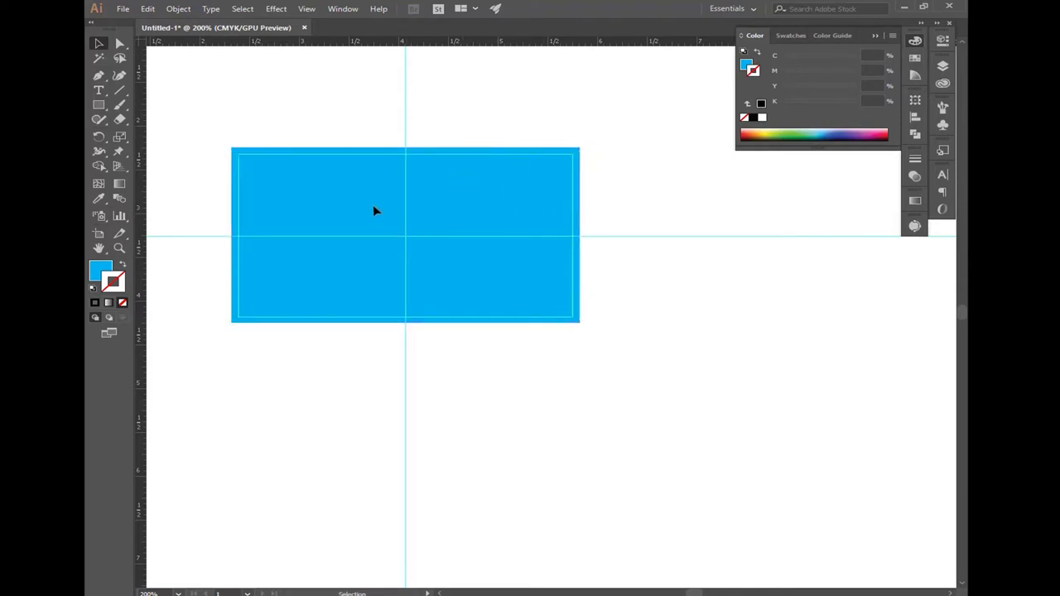
drag(99, 105, 157, 106)
- Draw a small bar at the card's top right and fill it dark red (M100 Y100 K18)
drag(580, 159, 448, 191)
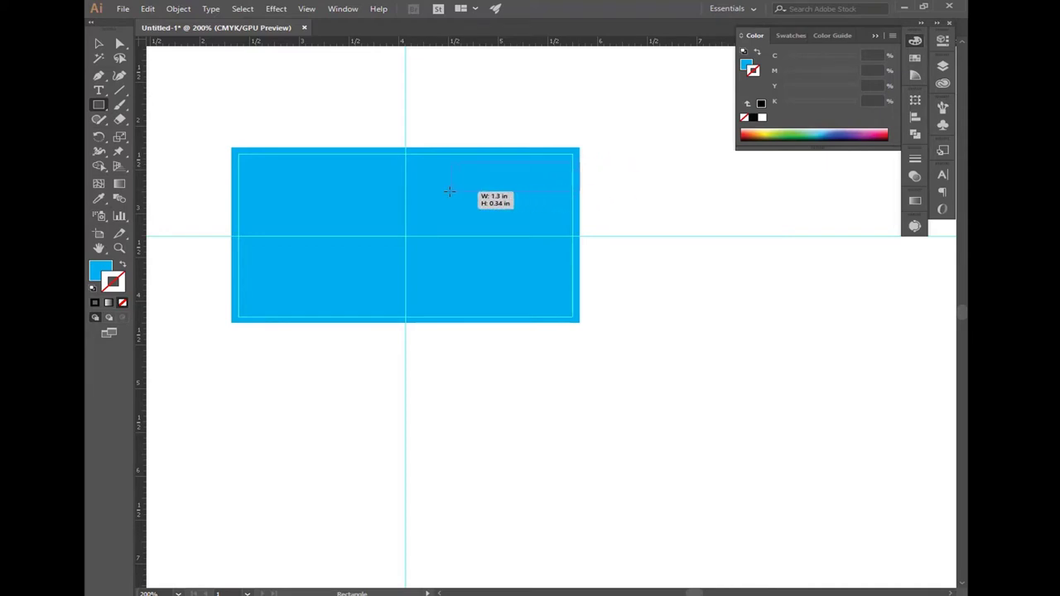
drag(449, 191, 443, 191)
key(Up)
key(Up)
key(Up)
click(746, 66)
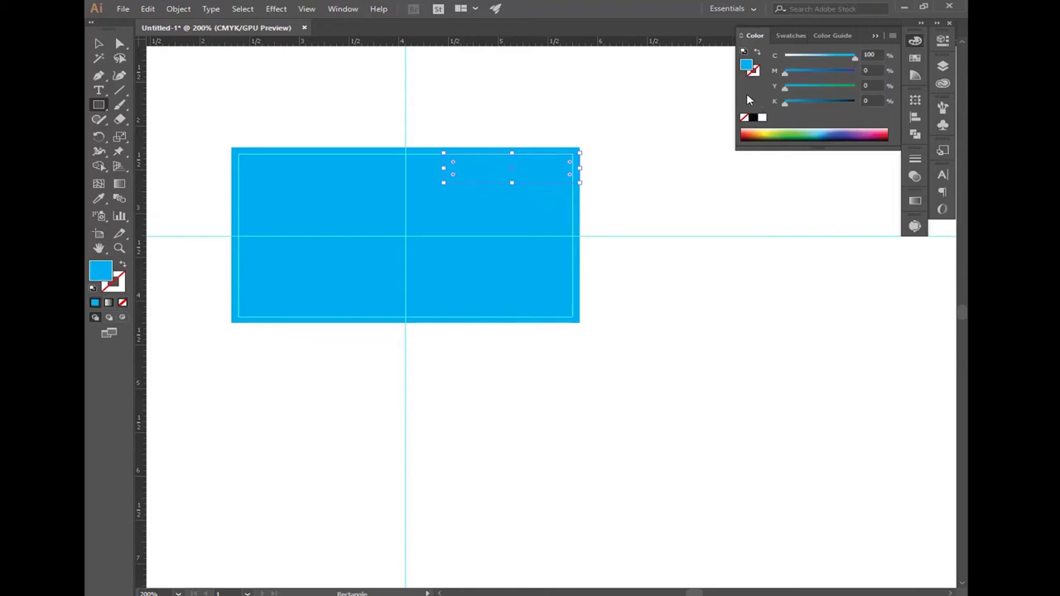
mouse_move(785, 72)
mouse_down()
mouse_move(854, 72)
mouse_move(785, 56)
mouse_move(855, 92)
mouse_up()
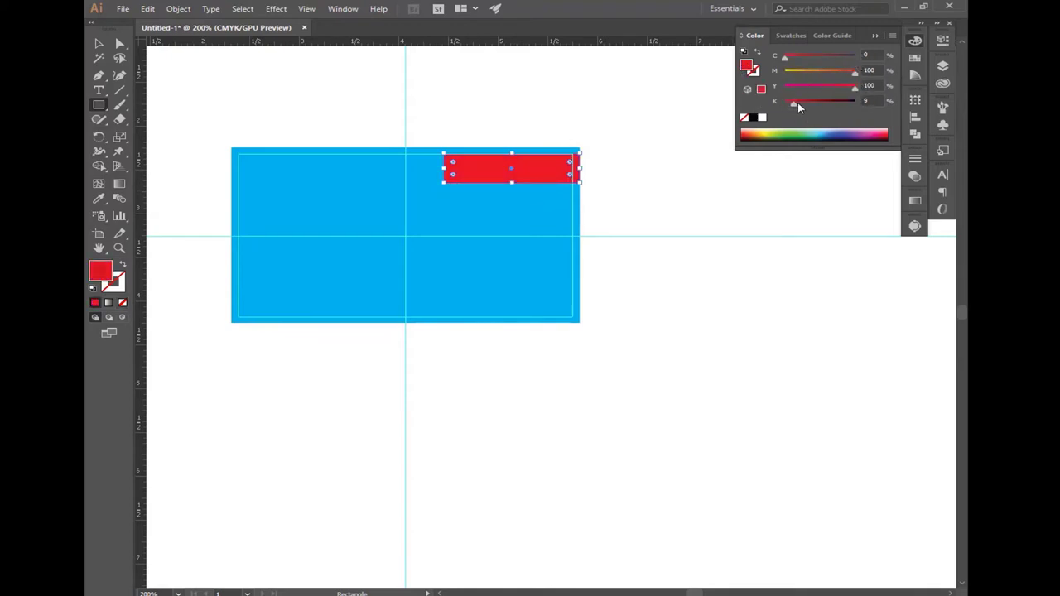
drag(796, 106, 802, 106)
- Round the red bar's left corners fully with the corner widgets
key(v)
click(428, 108)
click(464, 175)
drag(453, 177, 463, 161)
click(497, 127)
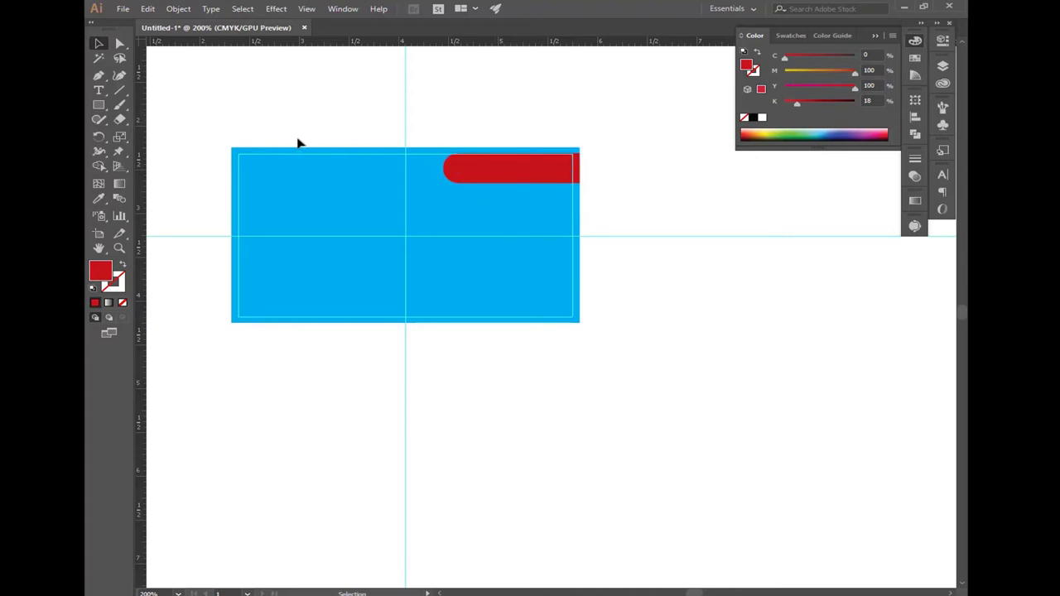
click(276, 122)
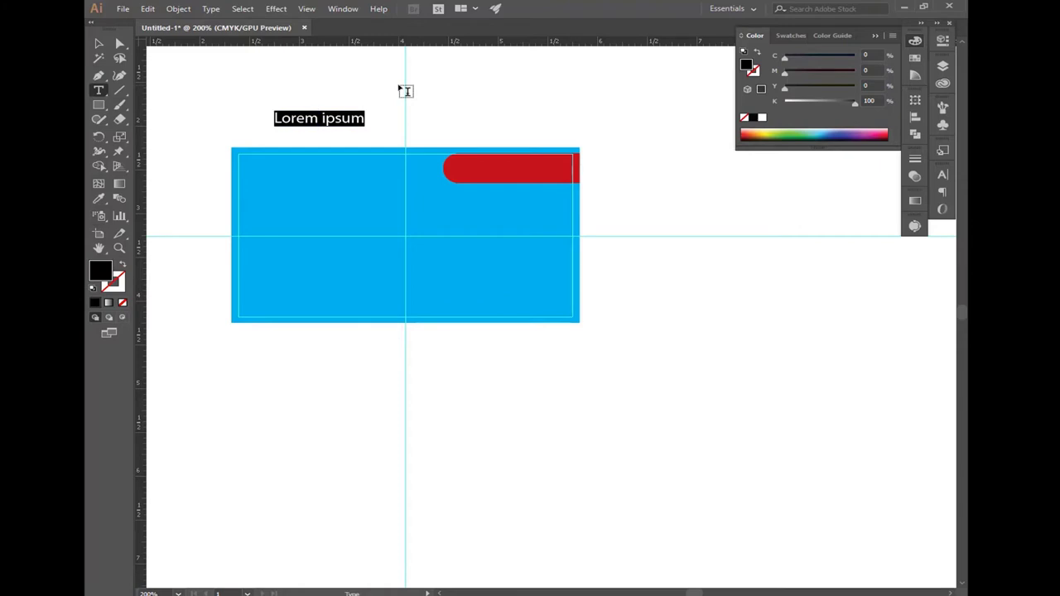
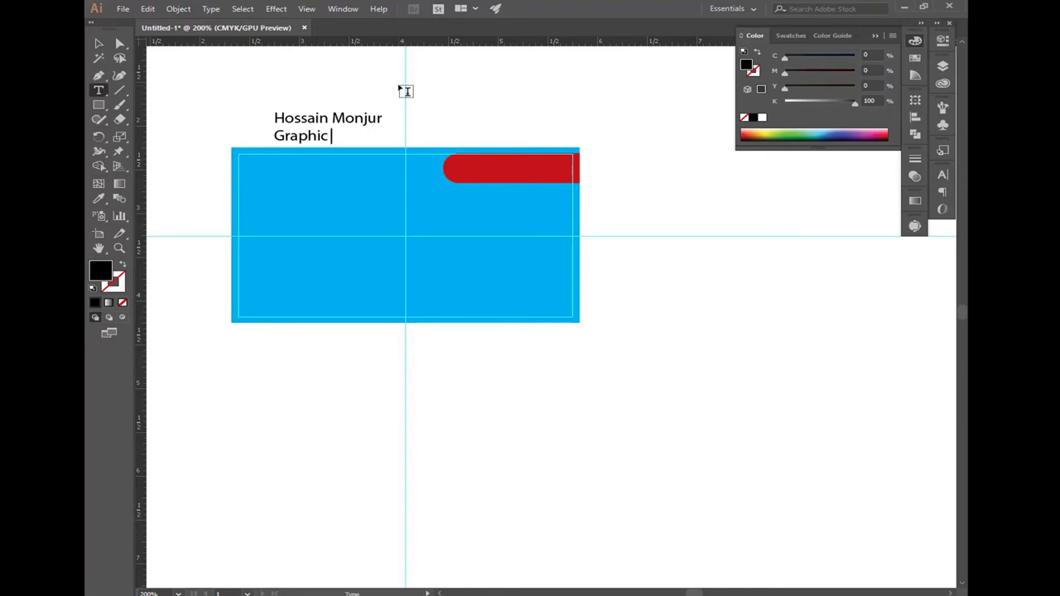
- Type the designer's name over 'Graphic Designer' and move the text block right, above the red bar
text(esigner)
click(99, 43)
drag(303, 132, 472, 124)
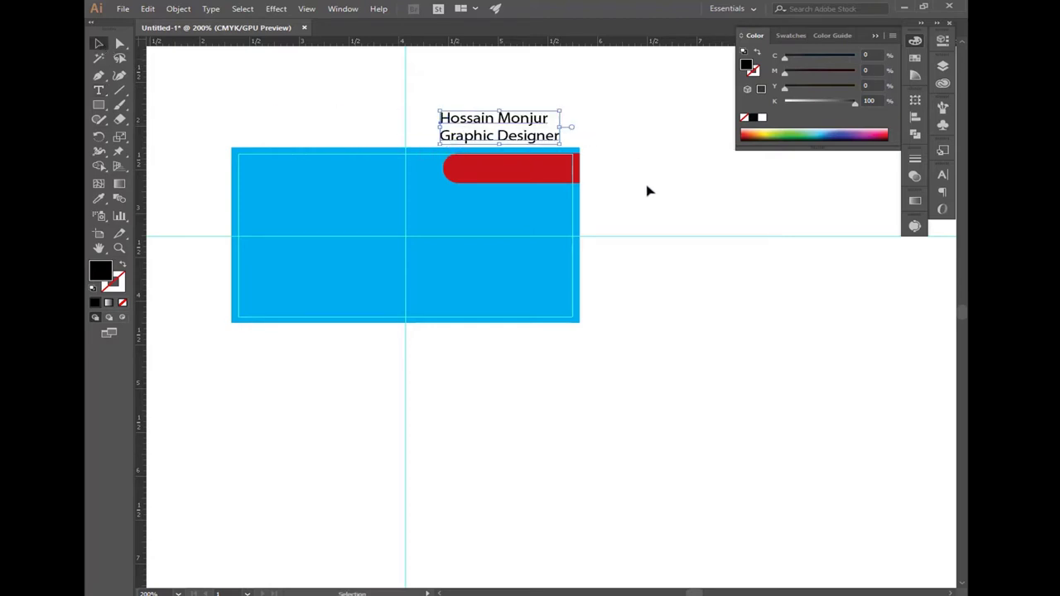
key(ctrl+t)
- Set the text to Palatino Linotype 10 pt, right-aligned
click(796, 188)
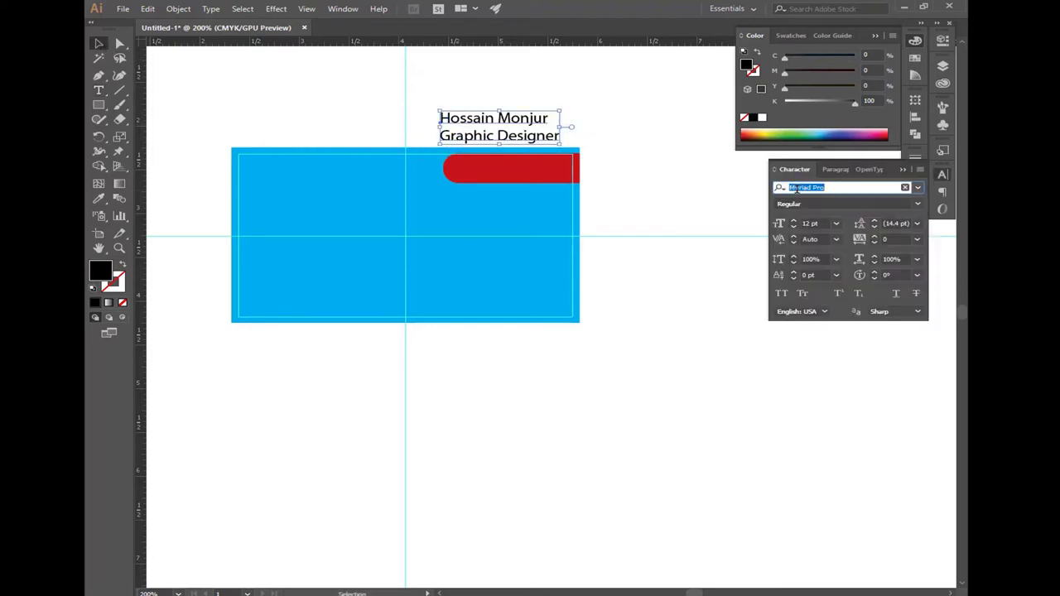
key(Down)
key(Down)
key(Down)
key(Down)
key(Down)
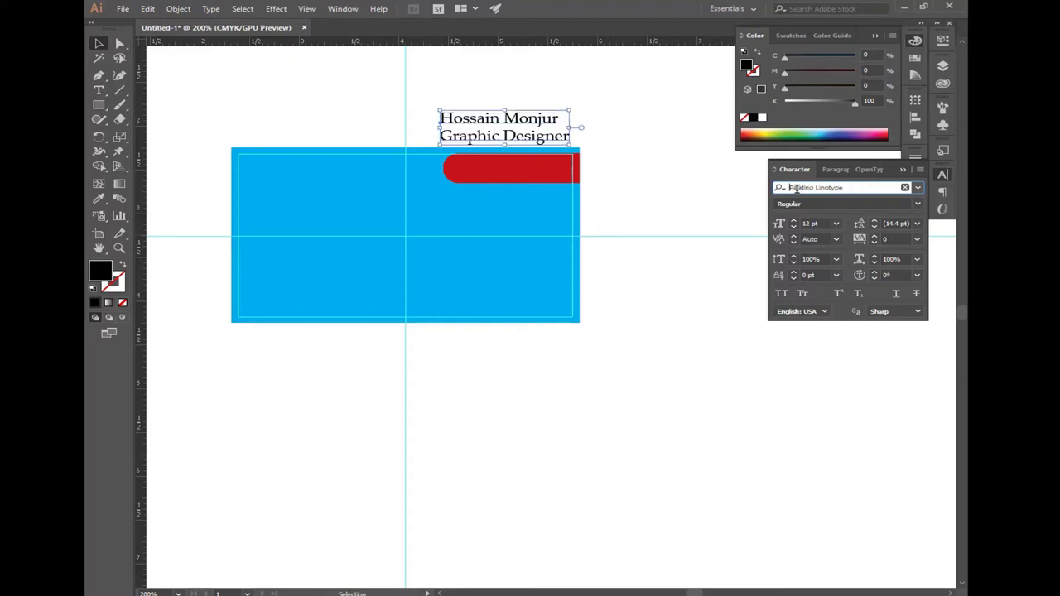
click(603, 102)
click(487, 127)
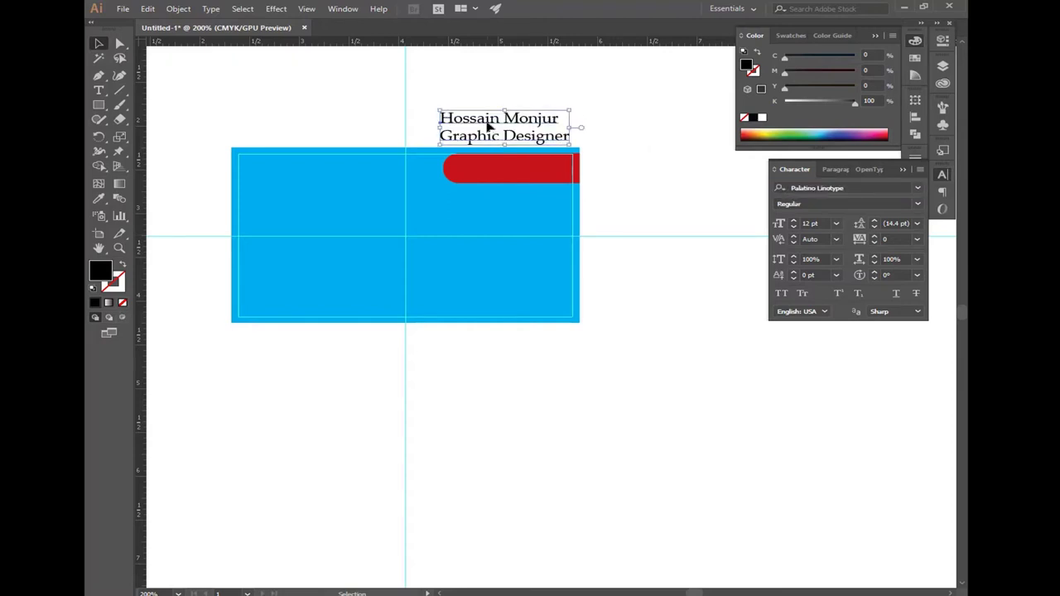
click(793, 227)
click(793, 227)
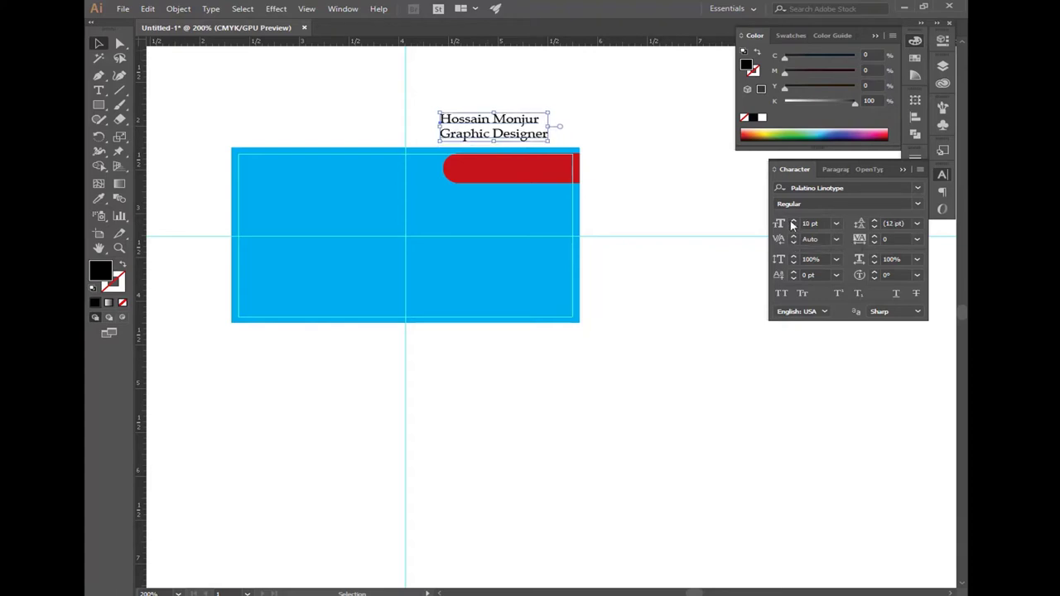
click(828, 169)
click(824, 189)
- Move the text onto the red bar and make the Graphic Designer line 8 pt Bold
drag(378, 118, 638, 187)
key(t)
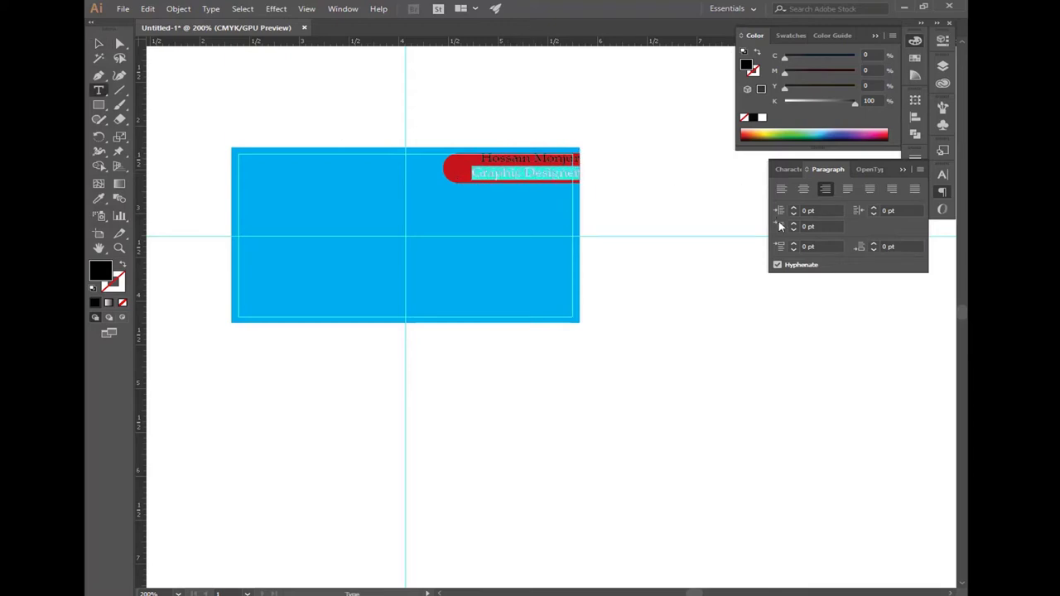
click(789, 169)
click(793, 227)
click(793, 227)
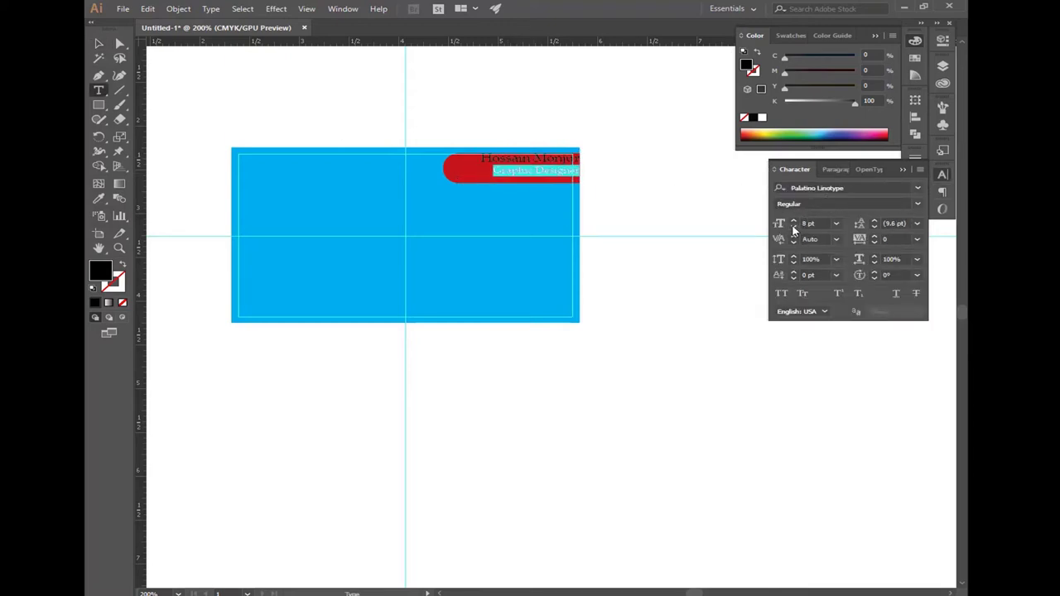
click(916, 204)
click(787, 246)
click(98, 43)
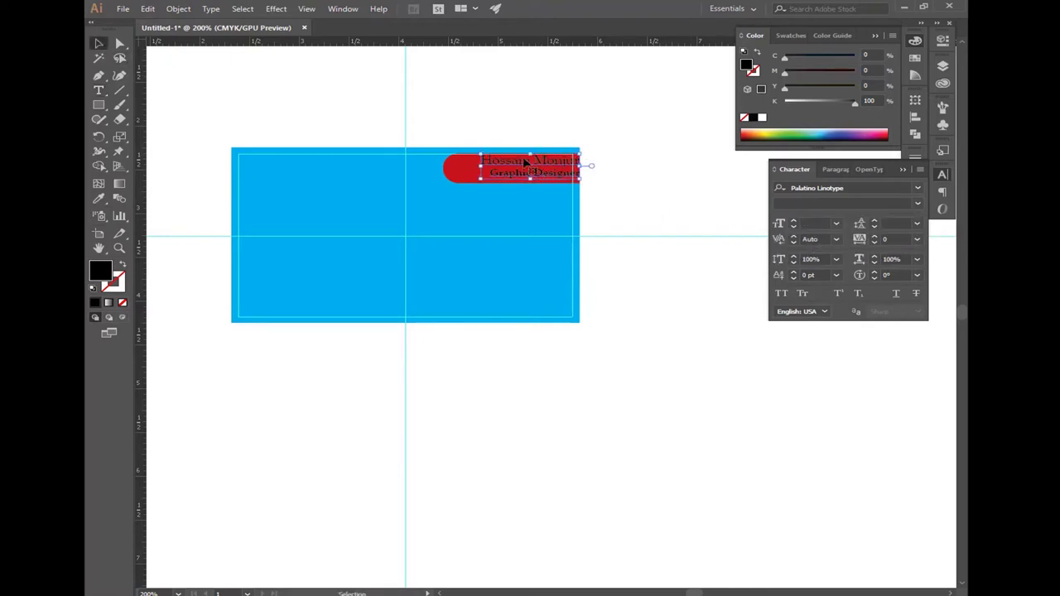
- Enlarge the name line to 12 pt and nudge the text block slightly left
key(t)
click(523, 161)
drag(480, 161, 584, 161)
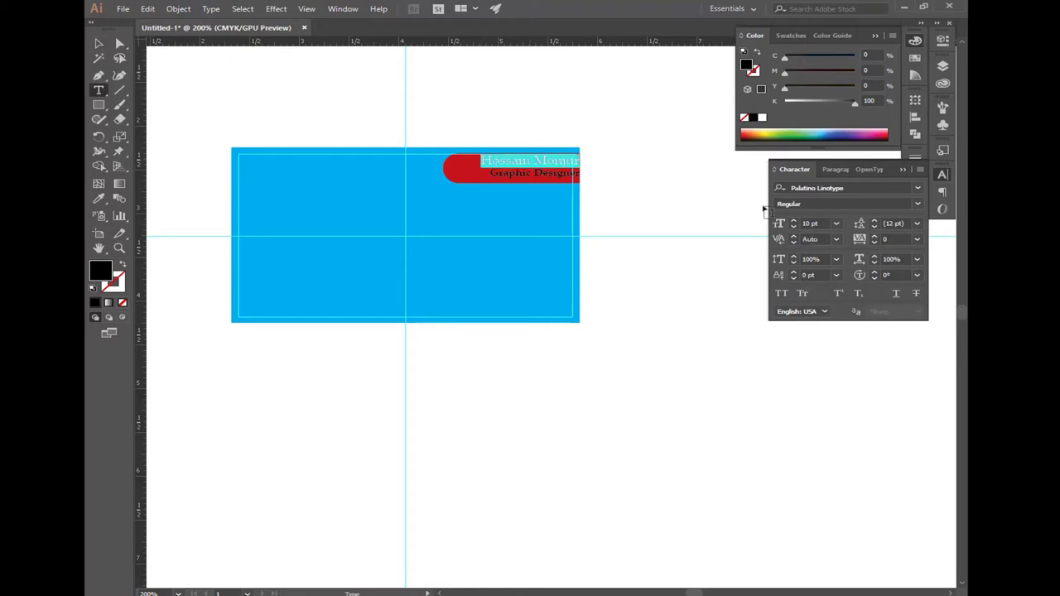
click(793, 221)
click(793, 221)
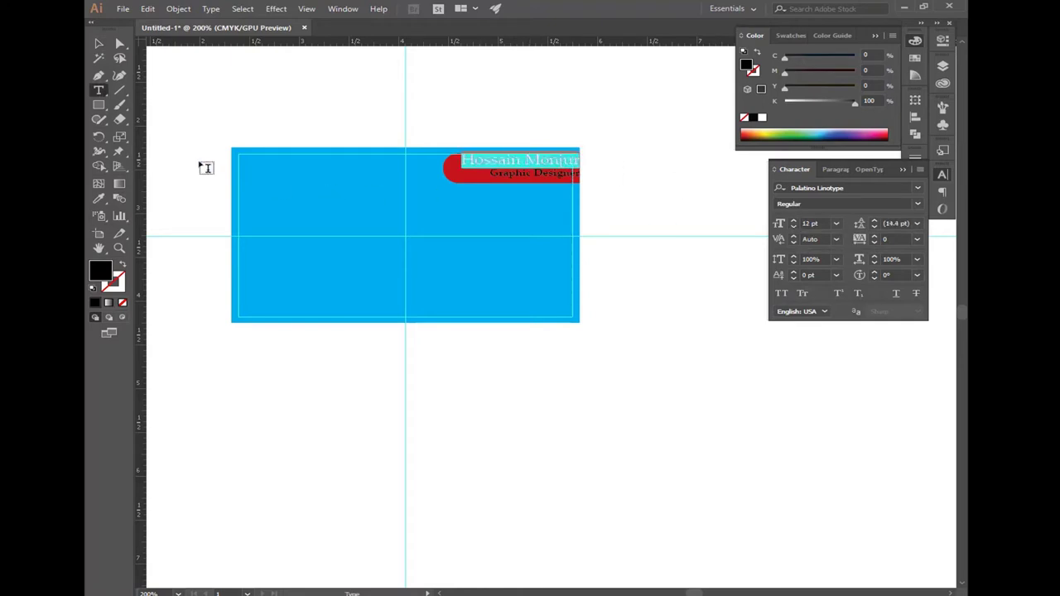
click(98, 43)
click(654, 129)
click(540, 168)
key(Left)
key(Left)
key(Left)
click(634, 168)
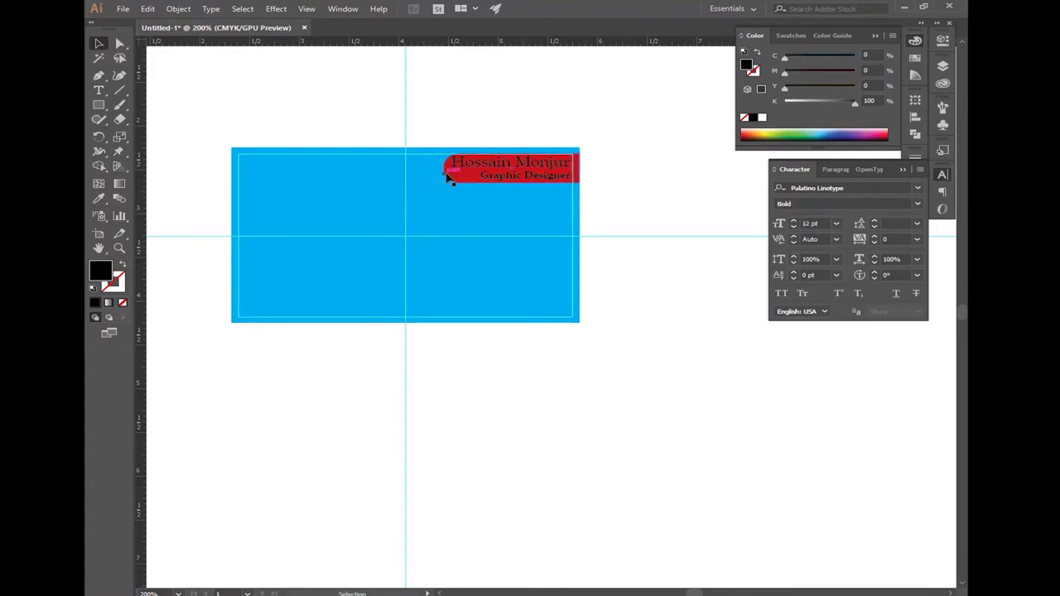
- Stretch the red bar further left and set the text leading to 8 pt
click(447, 175)
drag(445, 169, 435, 169)
click(503, 166)
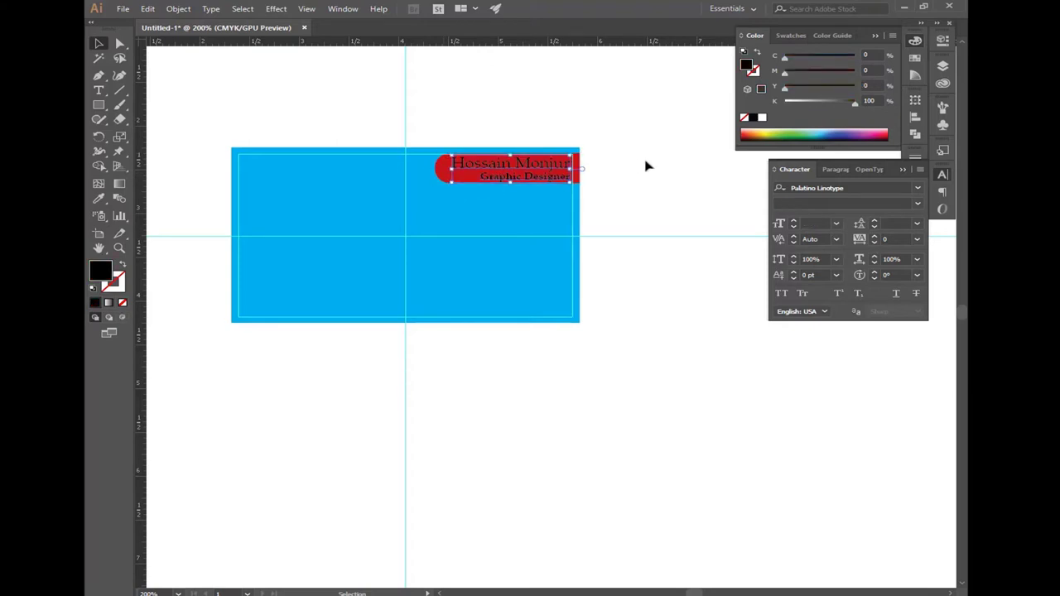
click(874, 222)
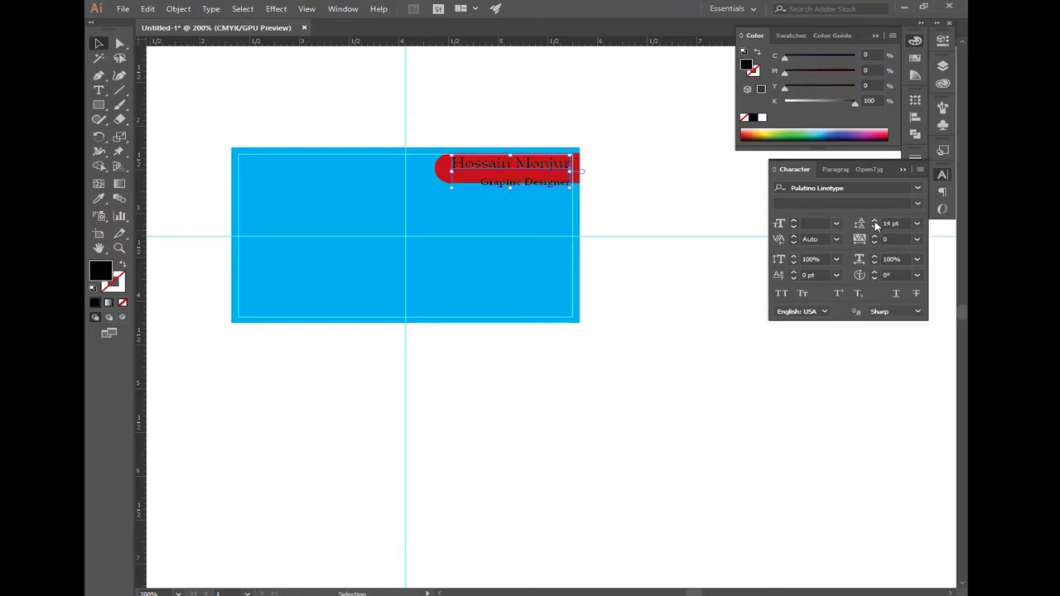
click(874, 228)
click(874, 228)
click(875, 228)
click(875, 228)
click(874, 227)
click(875, 228)
click(653, 194)
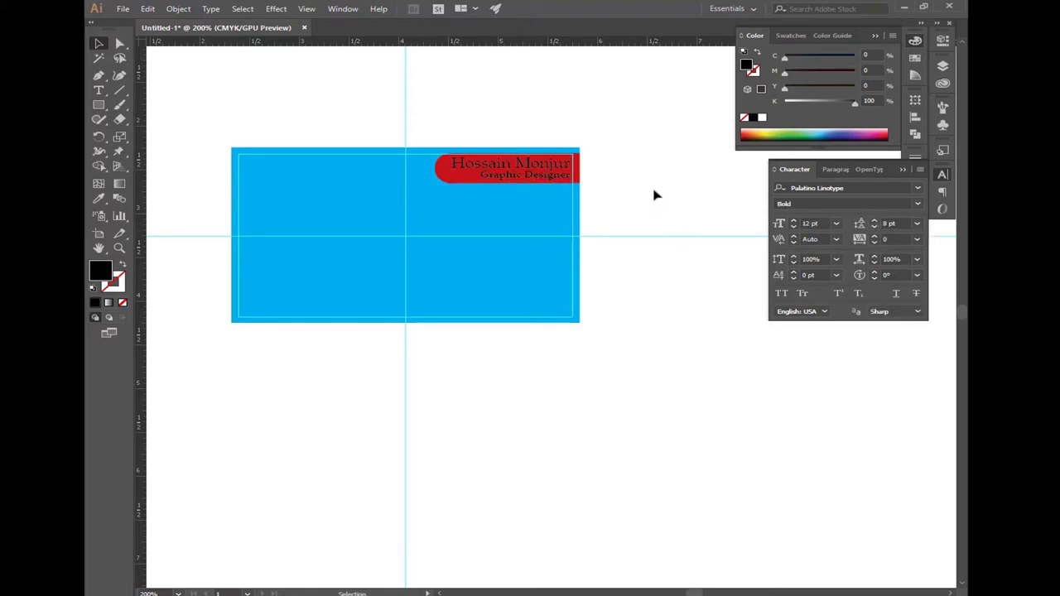
double_click(514, 165)
drag(513, 164, 458, 163)
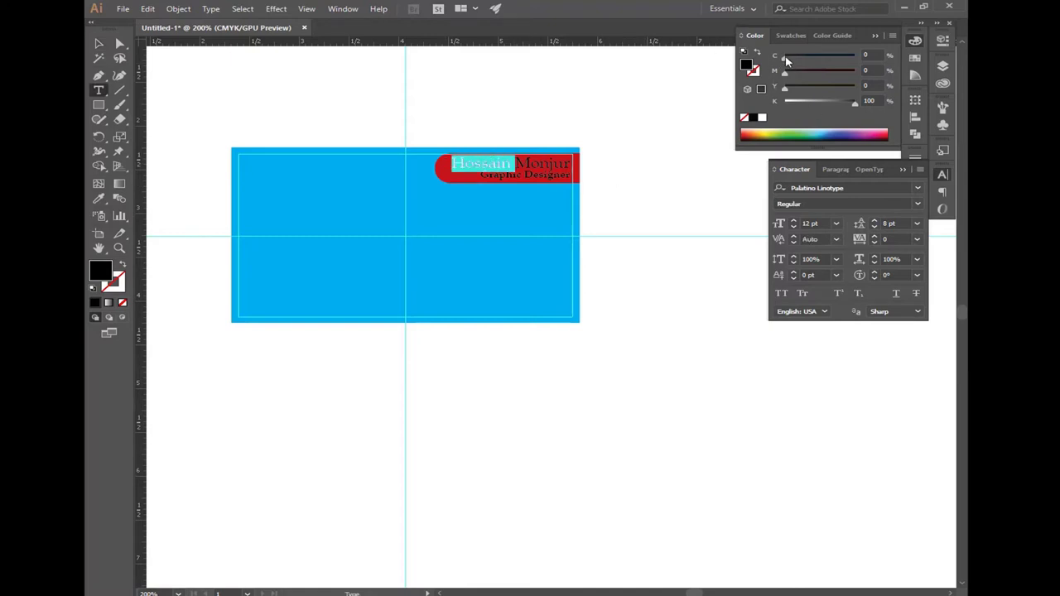
- Colour the surname yellow (M12 Y100)
drag(849, 106, 785, 103)
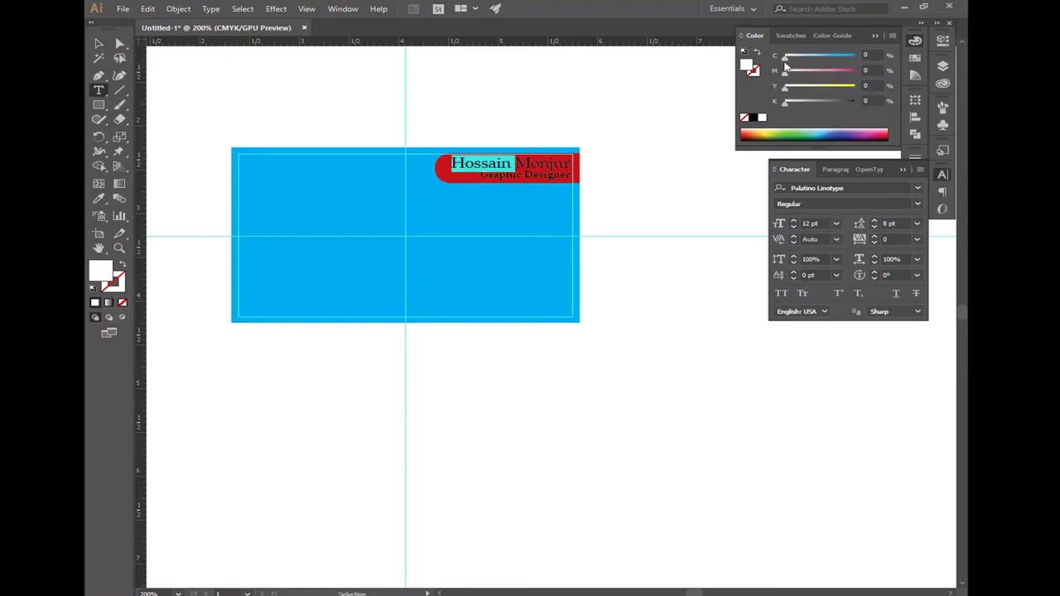
drag(515, 163, 570, 163)
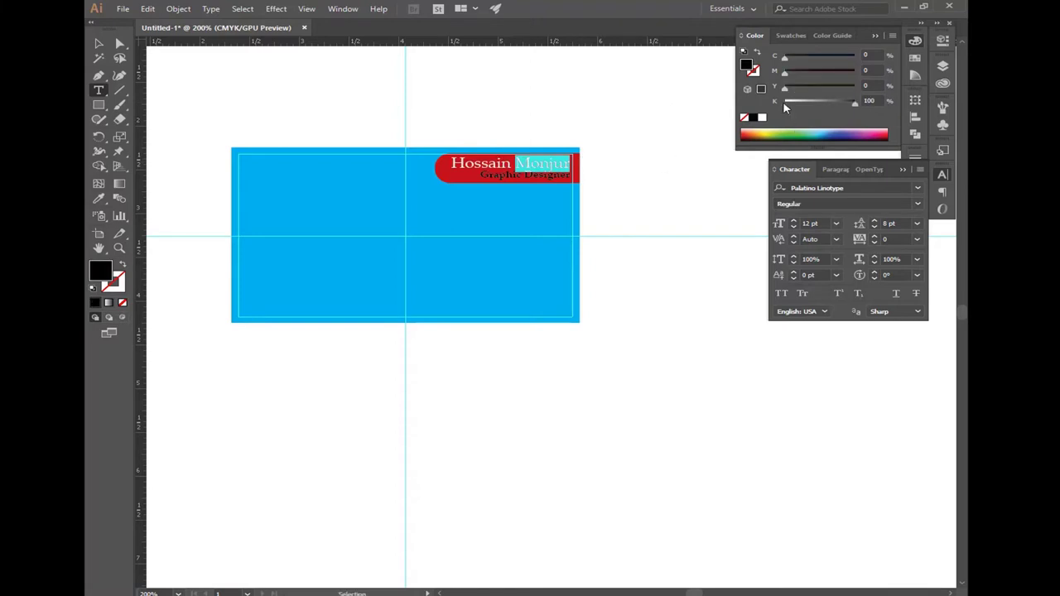
mouse_move(792, 92)
mouse_down()
mouse_move(857, 87)
mouse_move(785, 101)
mouse_move(794, 77)
mouse_up()
drag(479, 175, 580, 175)
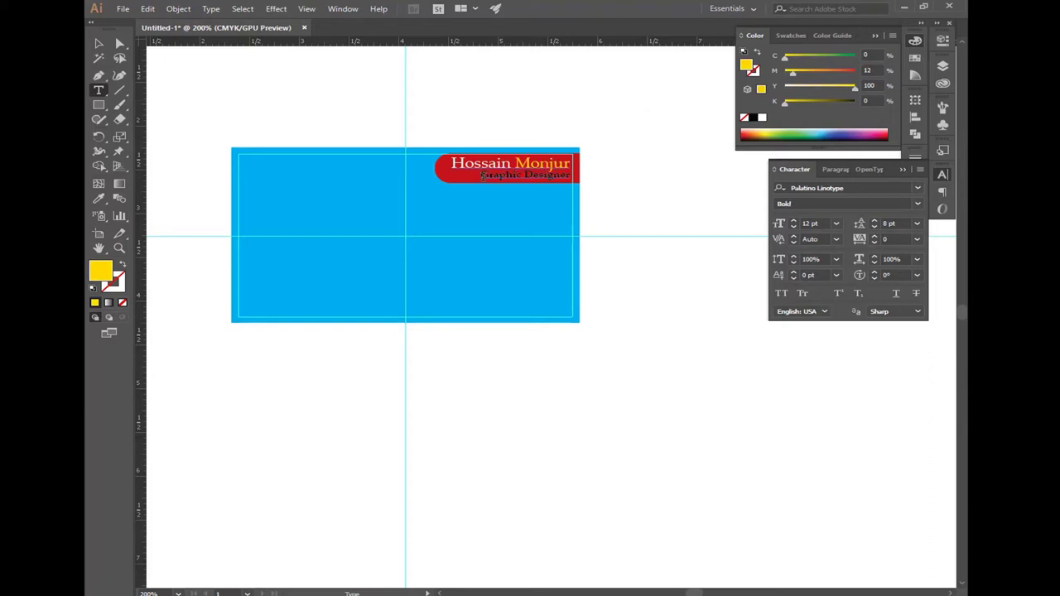
- Colour the first name dark grey (K88)
drag(511, 163, 451, 163)
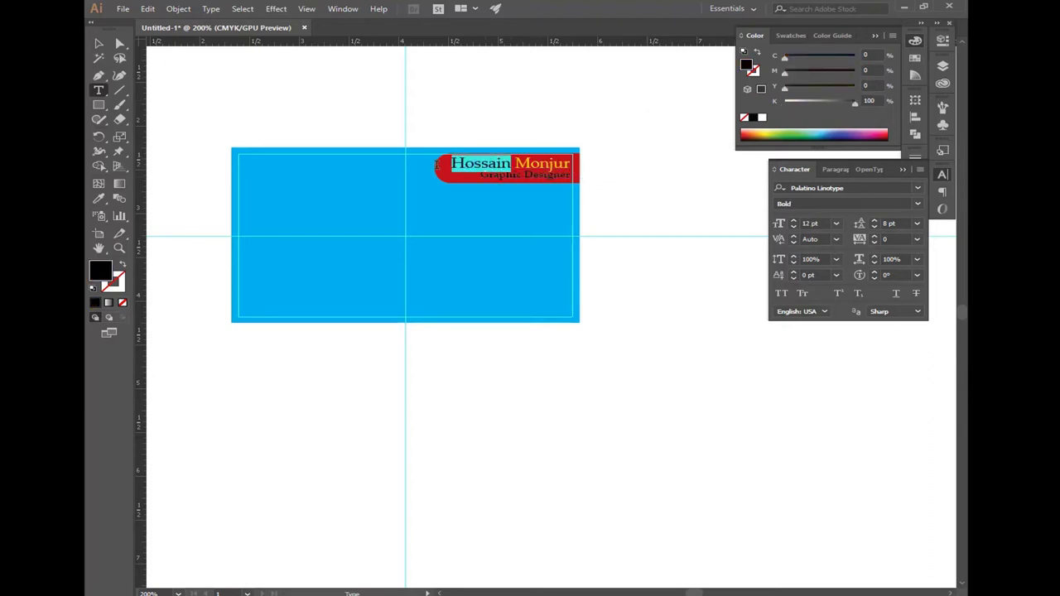
drag(791, 103, 833, 103)
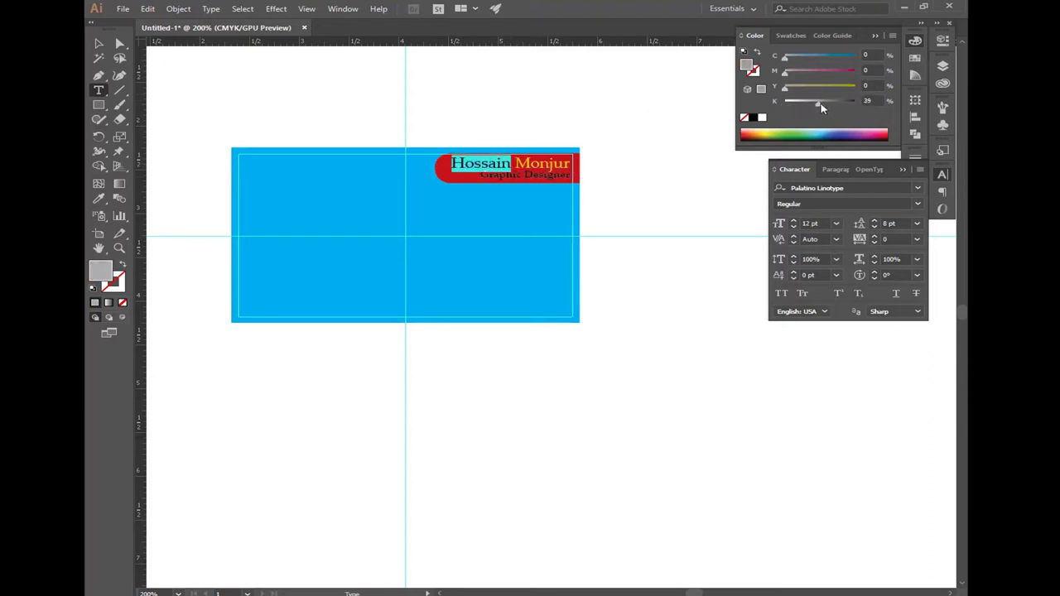
click(493, 164)
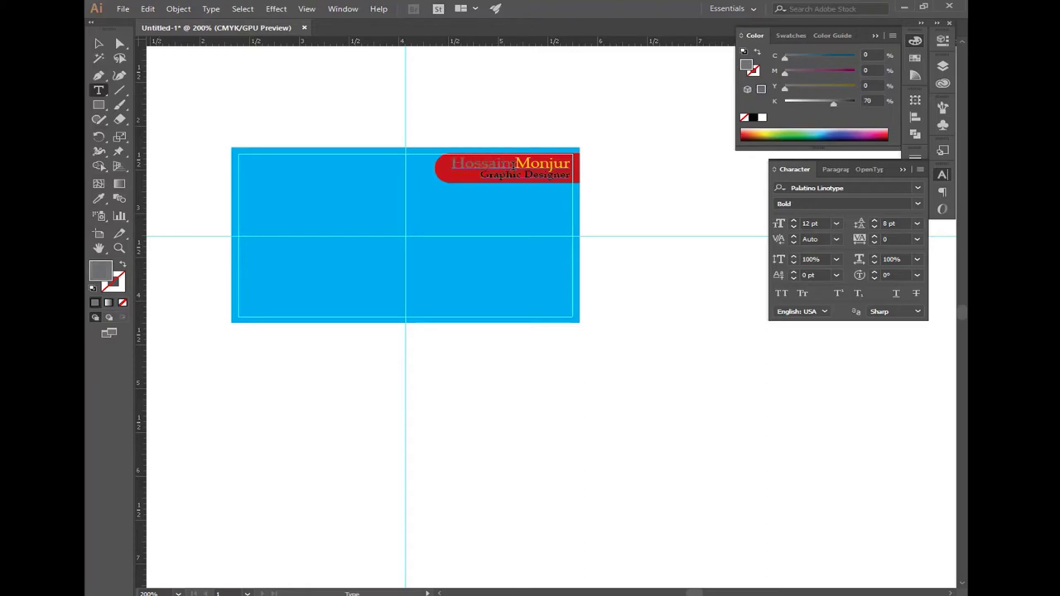
drag(514, 164, 451, 164)
drag(833, 103, 847, 102)
click(489, 164)
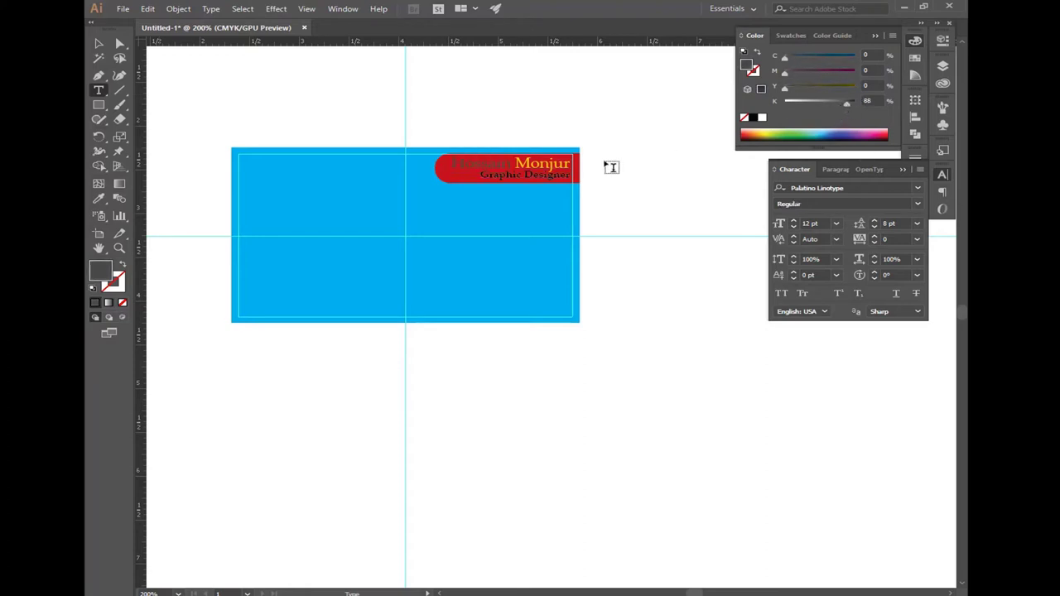
- Make the Graphic Designer line white
click(483, 174)
drag(482, 175, 571, 175)
click(762, 117)
click(602, 168)
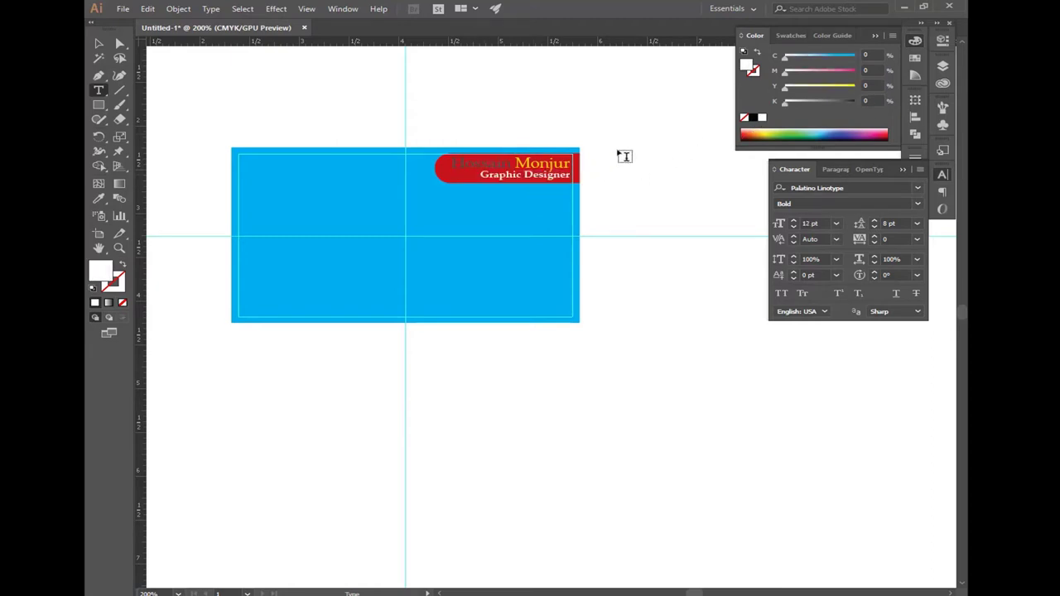
click(99, 44)
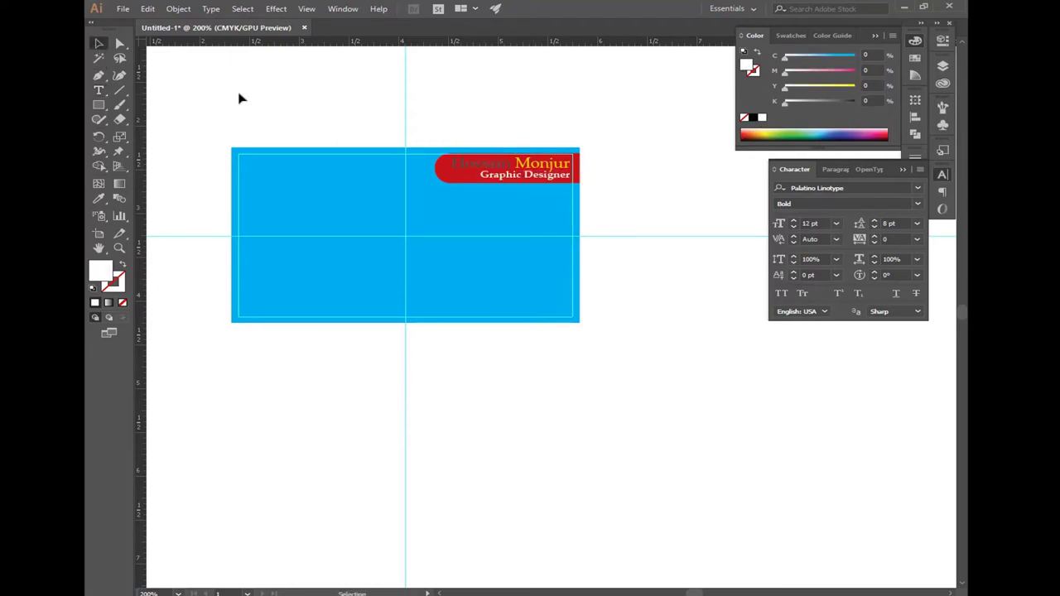
- Try a curved path across the card, then undo and discard it
click(99, 106)
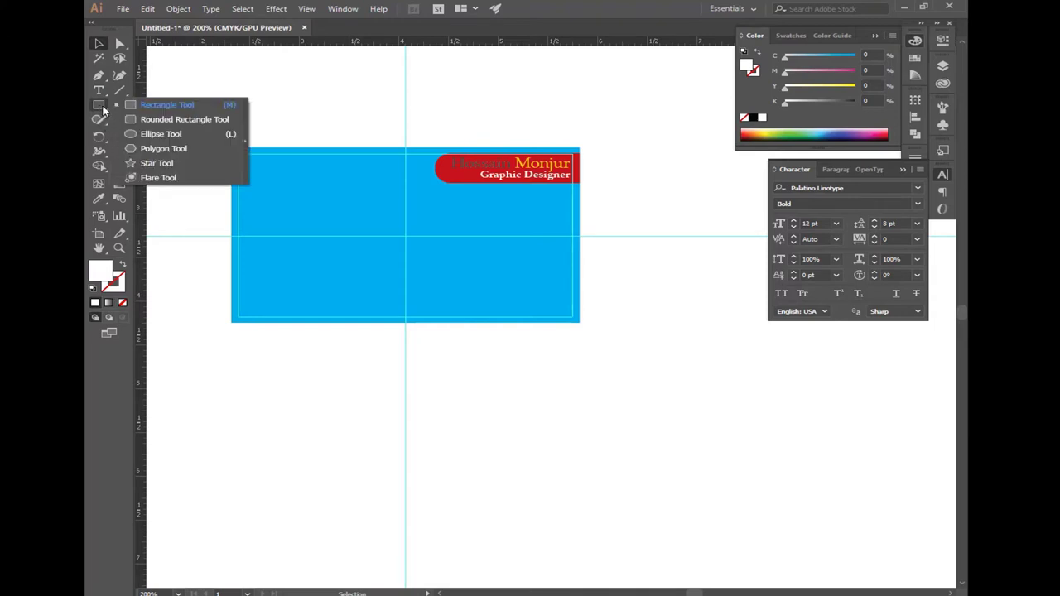
click(234, 318)
click(406, 148)
drag(569, 123, 572, 124)
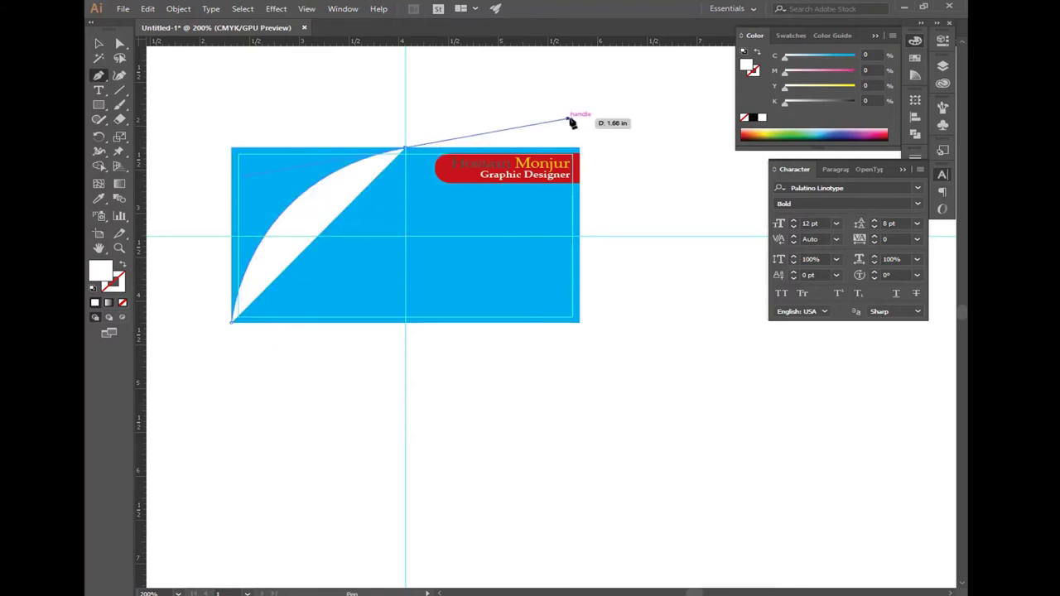
key(ctrl+z)
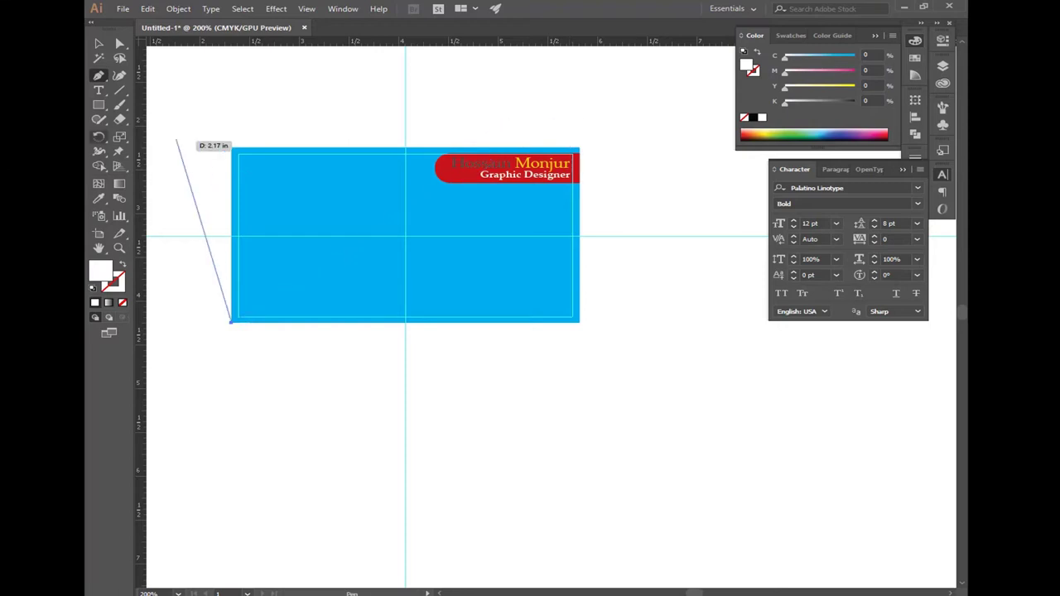
click(98, 45)
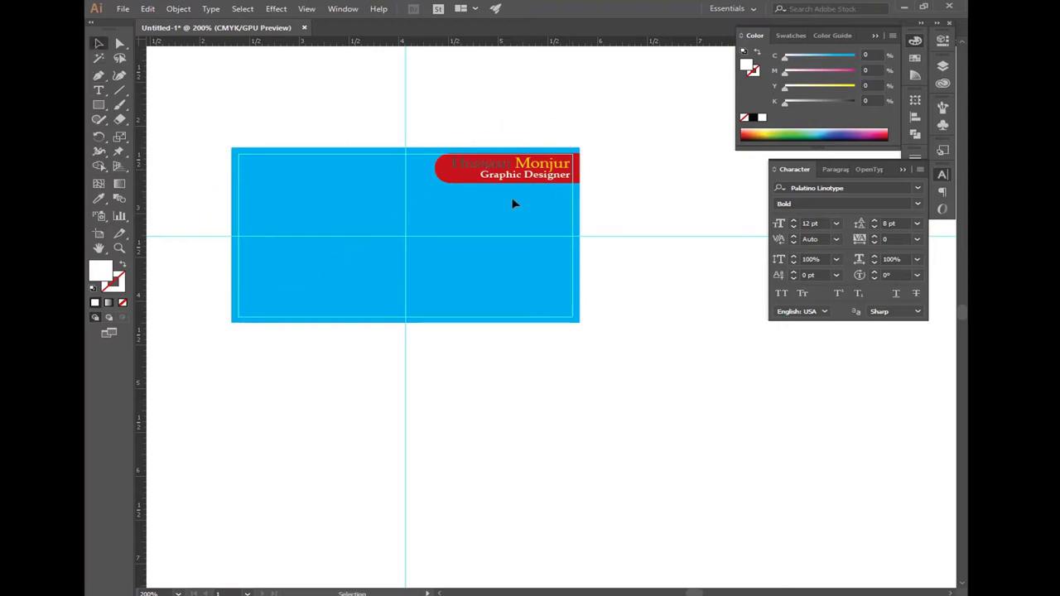
- Draw a thin full-width strip along the card's bottom edge and fill it black
drag(99, 106, 141, 110)
drag(230, 310, 582, 323)
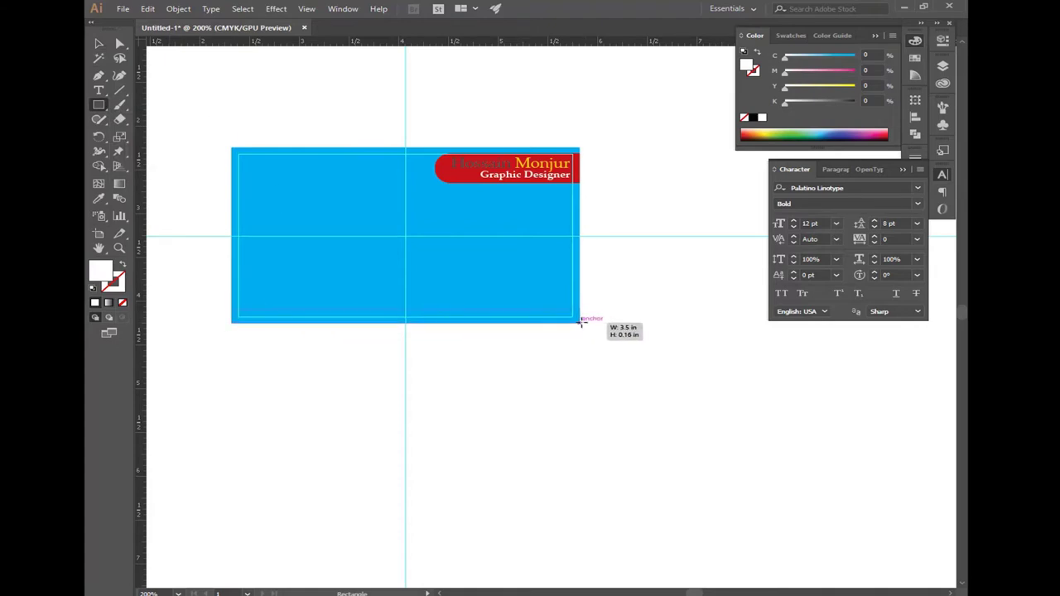
drag(405, 309, 404, 306)
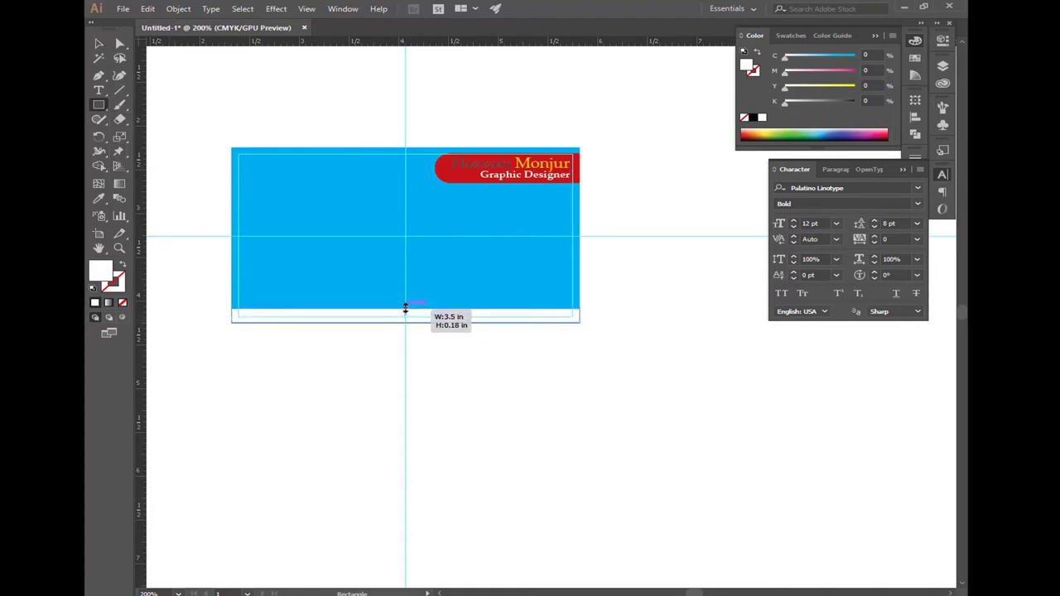
click(754, 118)
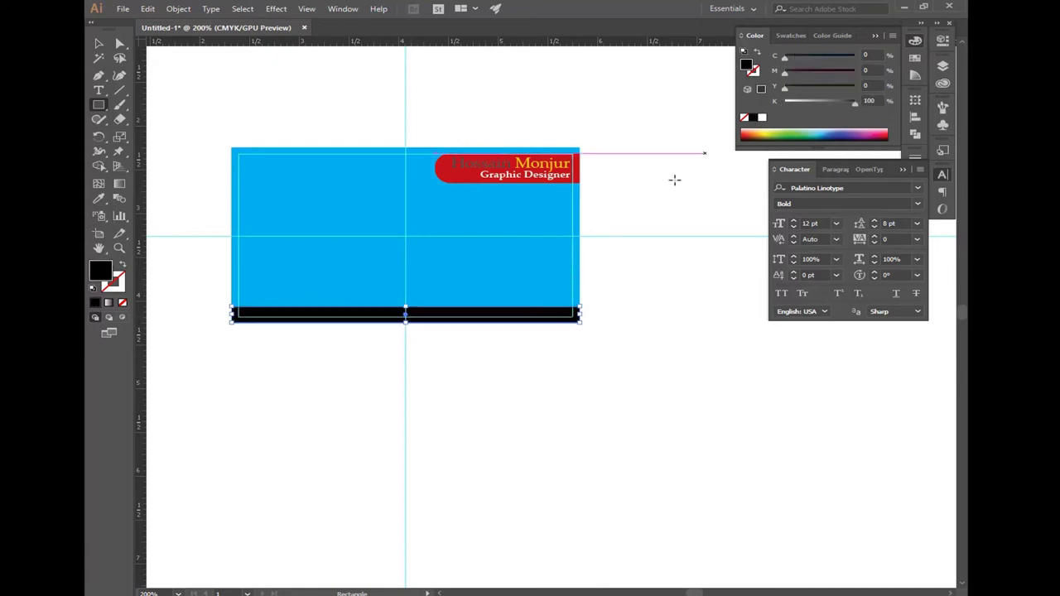
click(98, 43)
- Raise the black bottom bar's top edge slightly to make it taller
click(188, 86)
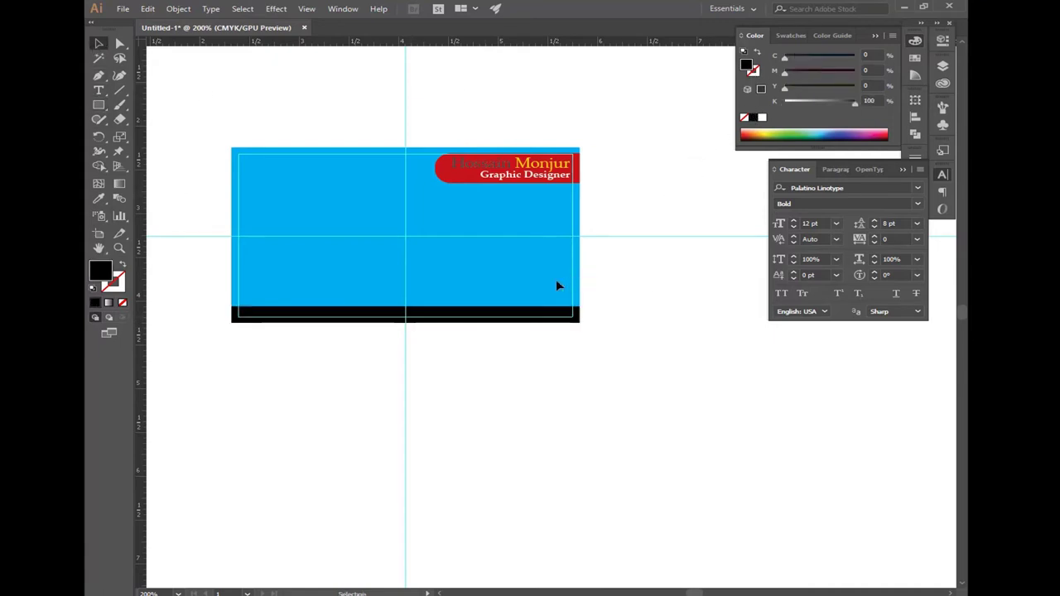
click(435, 314)
drag(405, 305, 405, 300)
click(670, 294)
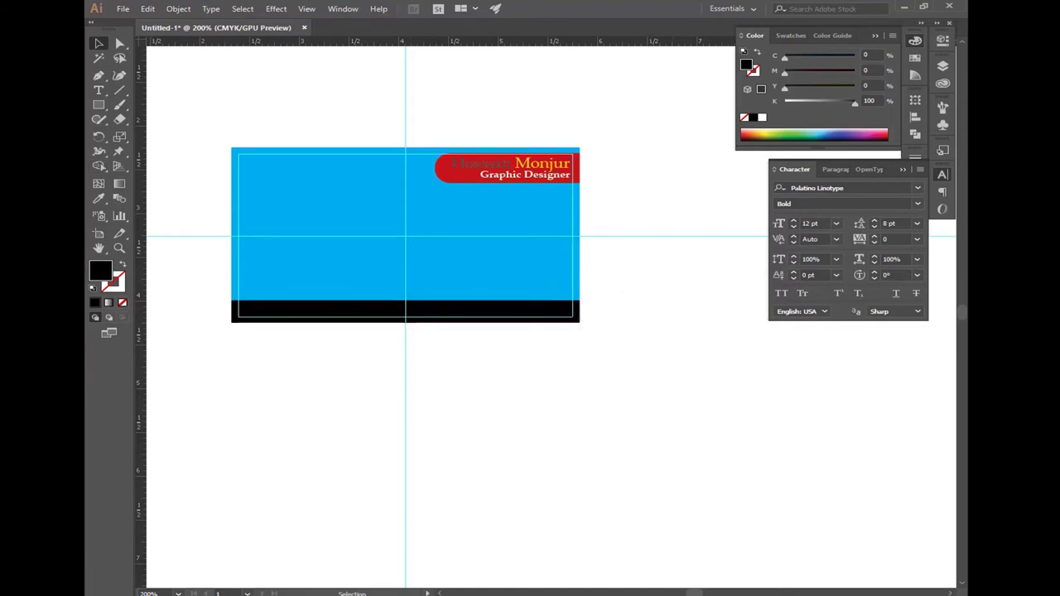
drag(98, 105, 133, 113)
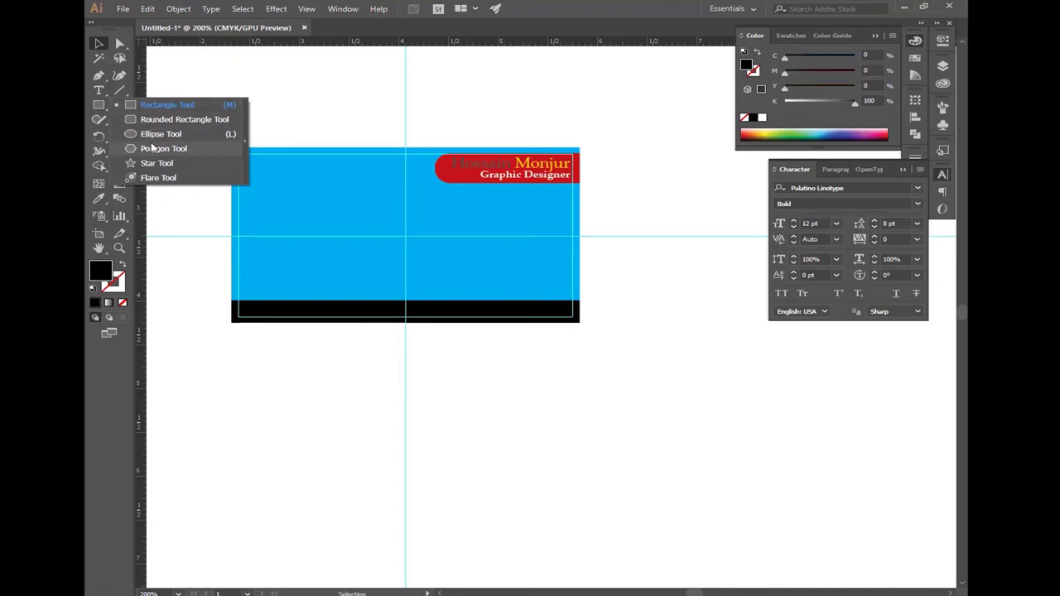
- Draw a black circle, move it below the card and make two copies
click(147, 137)
drag(244, 97, 319, 162)
click(99, 44)
mouse_move(293, 126)
mouse_down()
mouse_move(646, 414)
mouse_move(642, 430)
mouse_up()
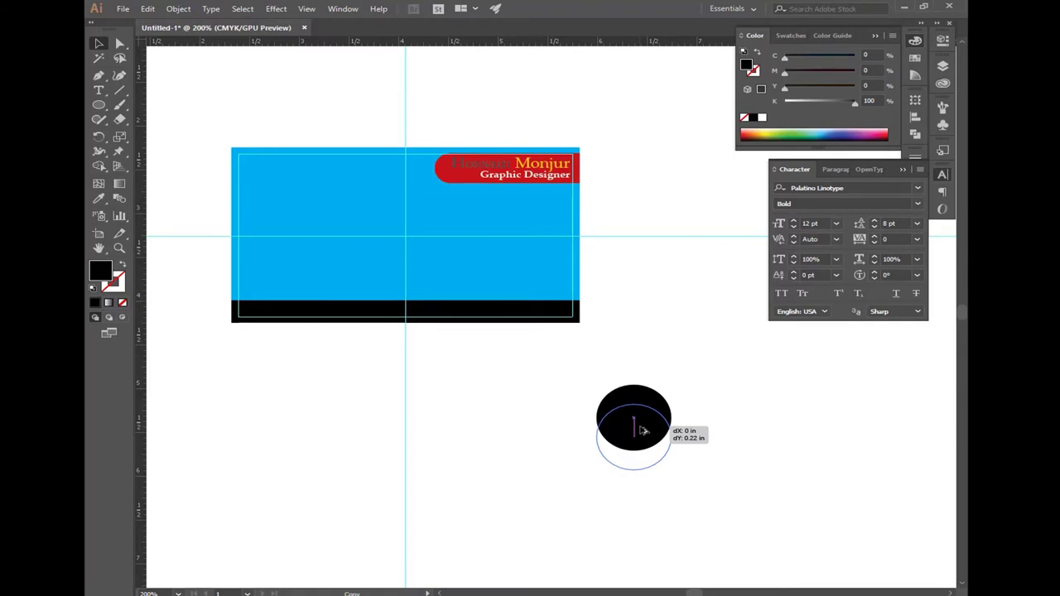
mouse_move(642, 431)
mouse_down()
mouse_move(611, 427)
mouse_move(669, 429)
mouse_up()
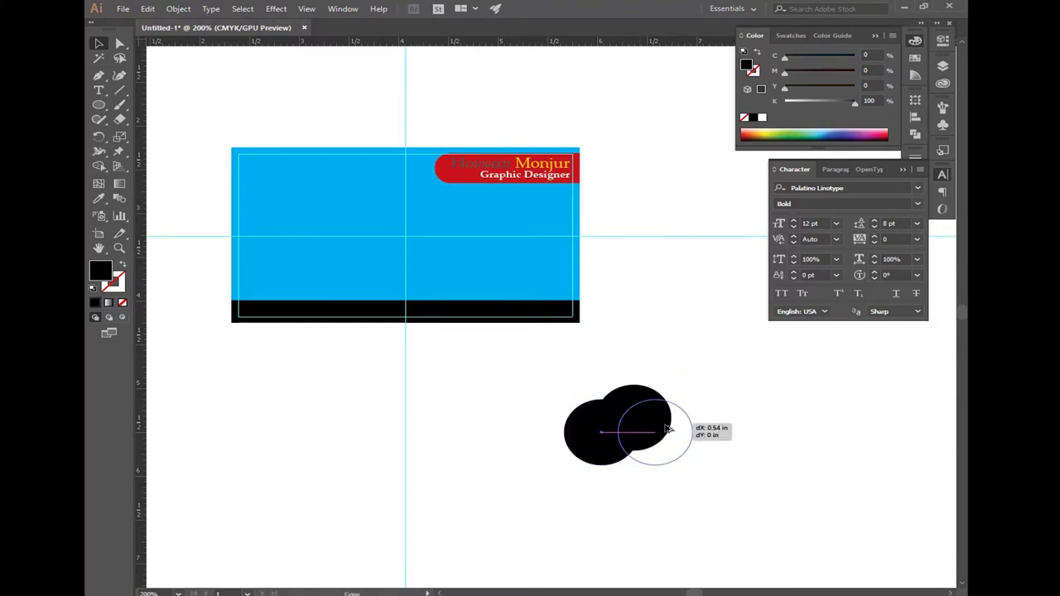
drag(669, 429, 669, 429)
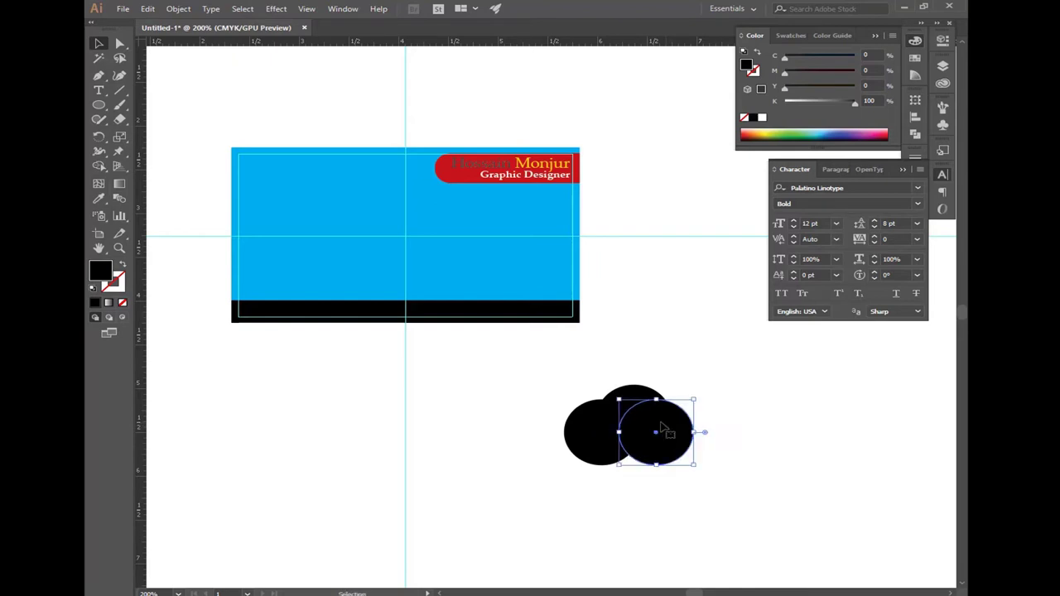
- Nudge the three circles into a symmetric overlapping trefoil with the top circle centred
drag(579, 383, 676, 489)
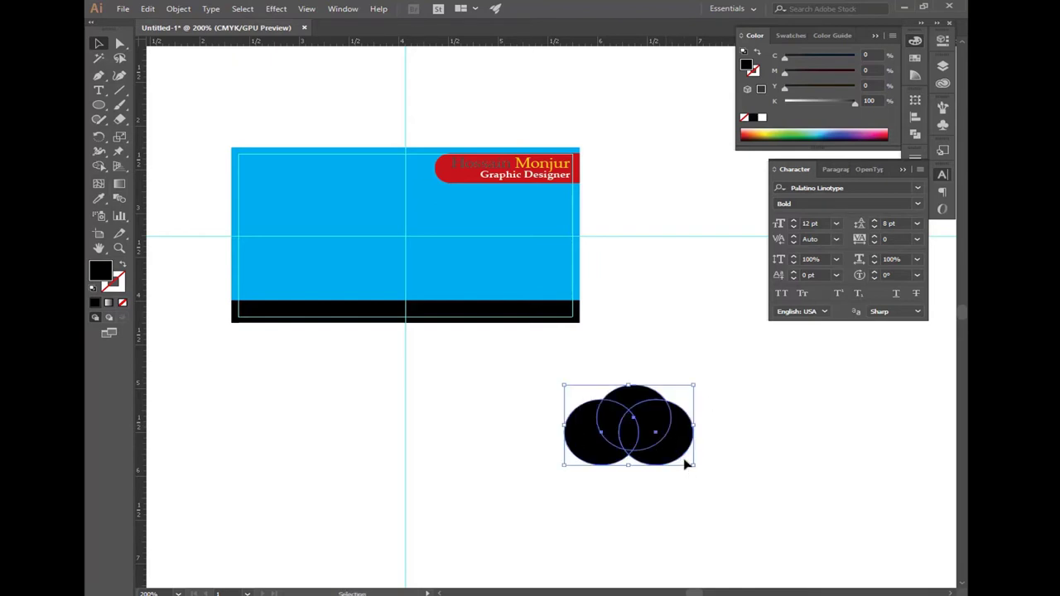
click(724, 420)
drag(662, 433, 672, 433)
mouse_move(602, 449)
mouse_down()
mouse_move(592, 449)
mouse_move(603, 443)
mouse_up()
drag(692, 441, 687, 464)
drag(596, 447, 602, 454)
drag(673, 443, 676, 454)
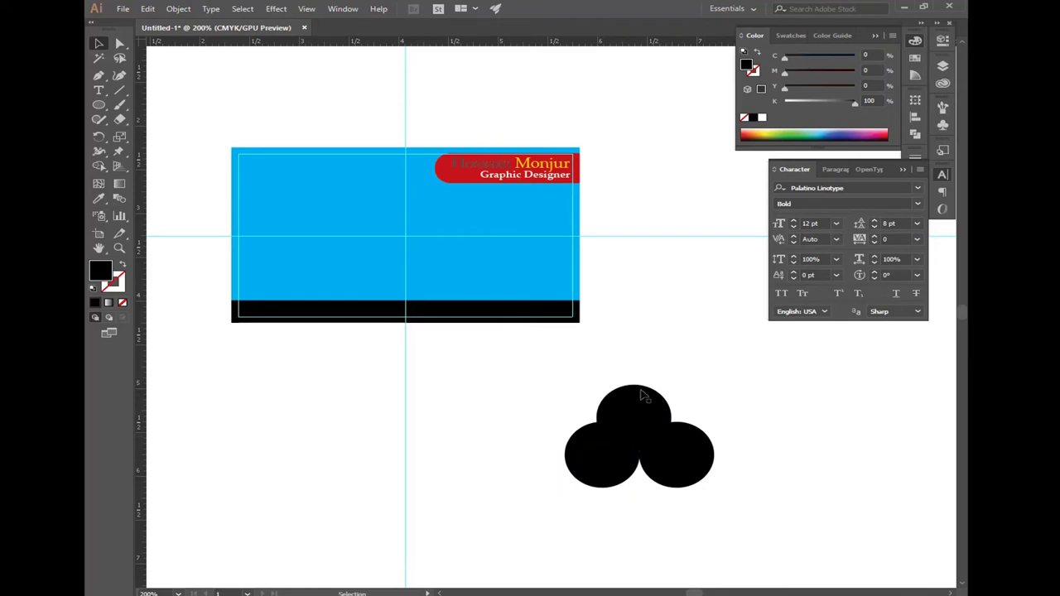
- Select all three trefoil circles together
drag(582, 405, 679, 489)
click(773, 437)
click(638, 414)
click(677, 464)
drag(561, 407, 722, 519)
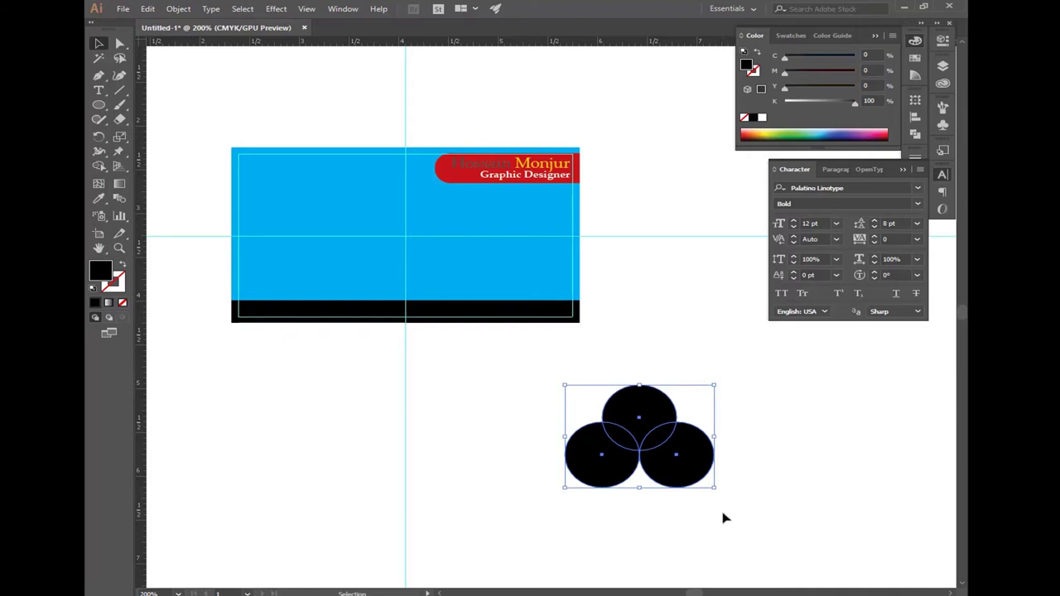
click(877, 36)
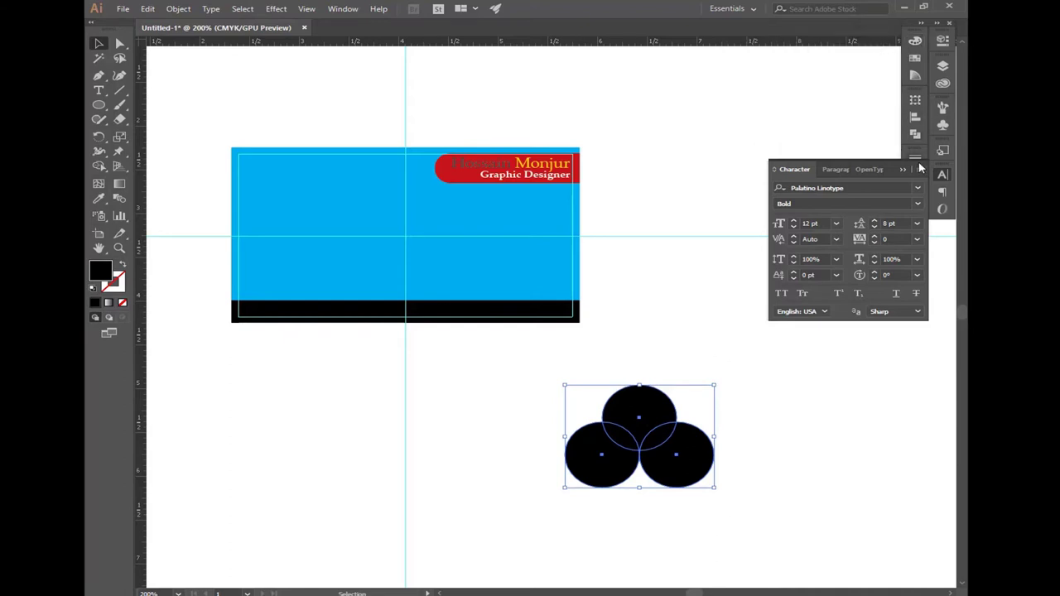
- Divide the circles with Pathfinder, ungroup the pieces and delete the outer left and right pieces
click(916, 139)
right_click(694, 488)
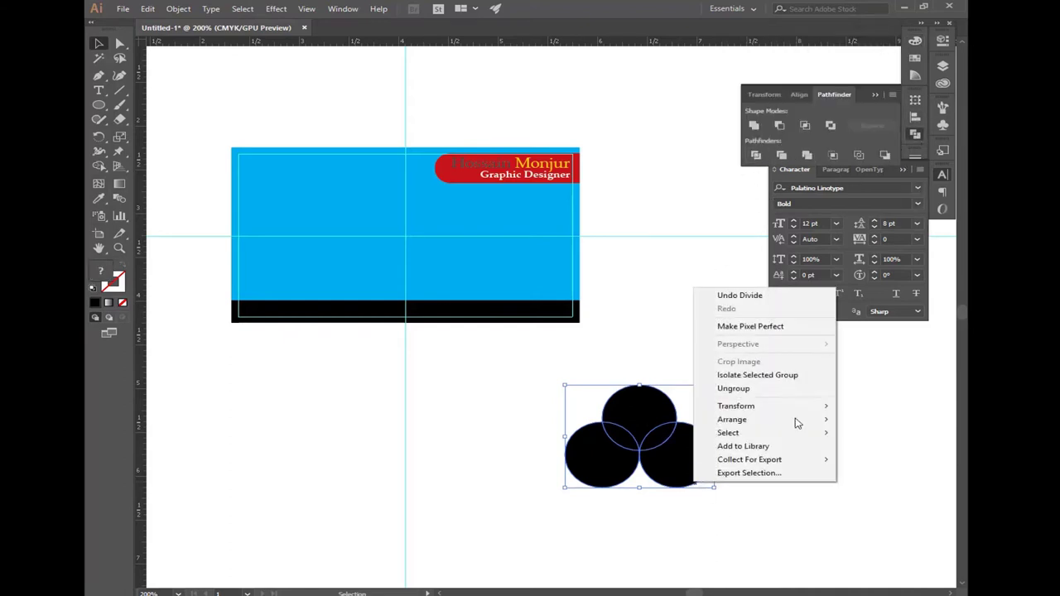
click(770, 388)
click(802, 440)
click(706, 469)
key(Delete)
click(585, 475)
key(Delete)
- Copy the right petal, rotate it upright and place it in the leaf's centre
drag(597, 418, 703, 466)
click(703, 466)
click(668, 436)
click(601, 391)
click(665, 433)
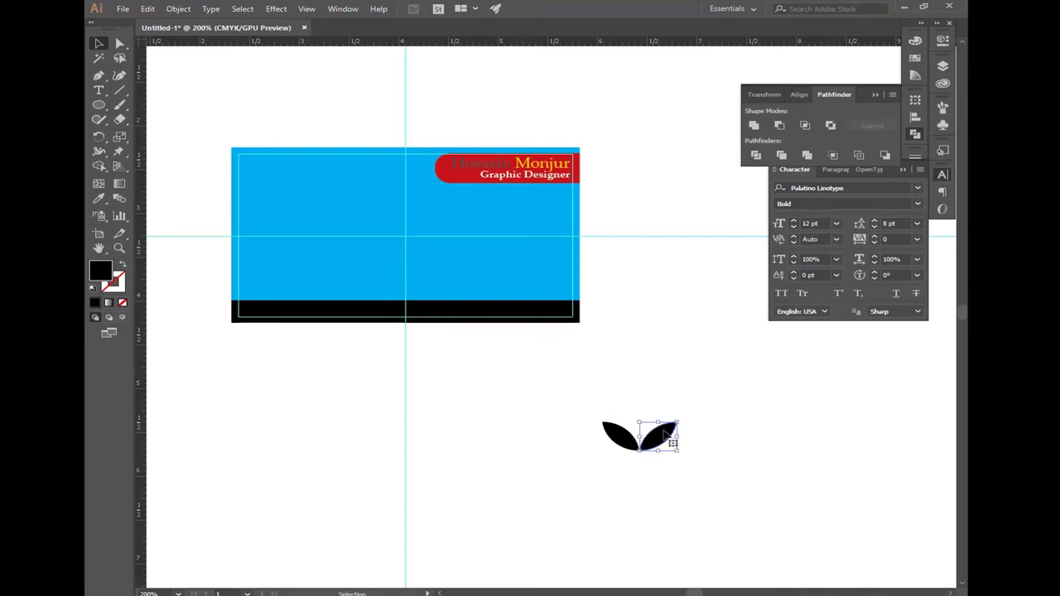
mouse_move(657, 436)
alt+mouse_down()
mouse_move(762, 436)
mouse_move(762, 403)
alt+mouse_up()
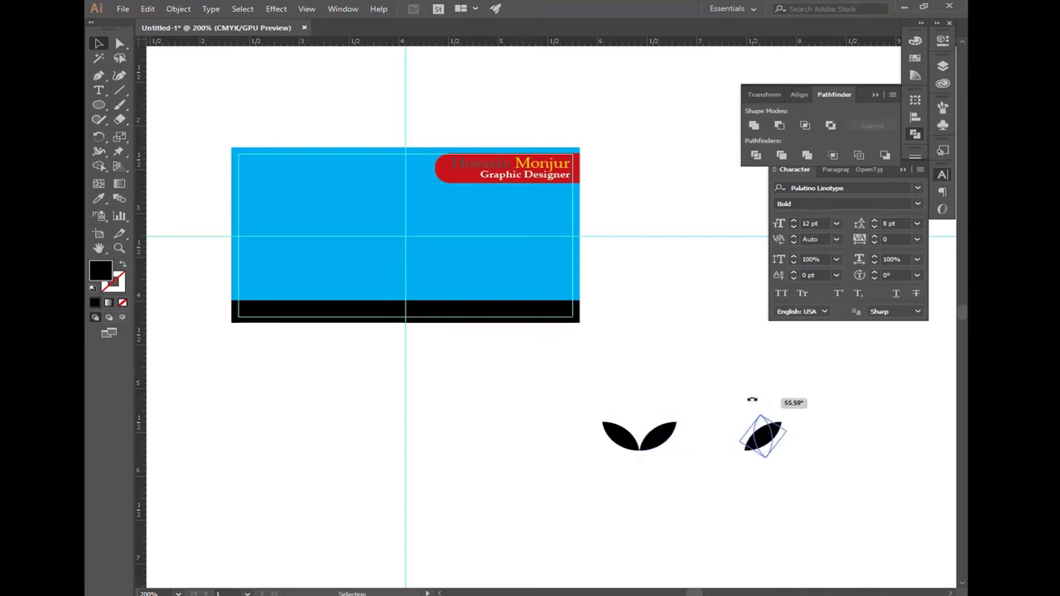
drag(763, 440, 639, 435)
click(638, 485)
- Select the left petal of the three-petal flower
click(652, 447)
click(705, 481)
click(623, 420)
click(699, 474)
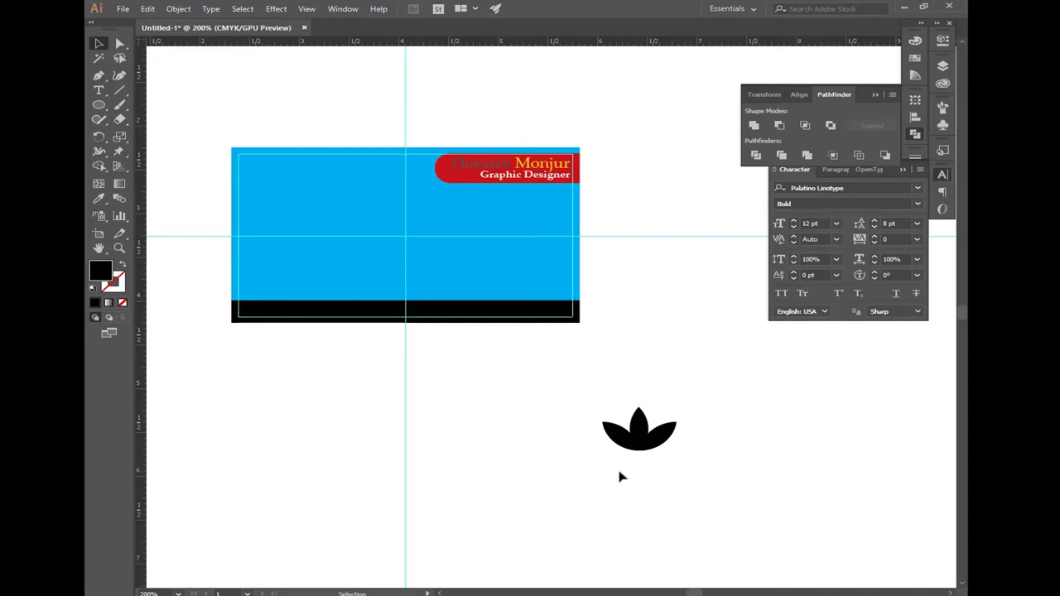
click(617, 434)
click(841, 98)
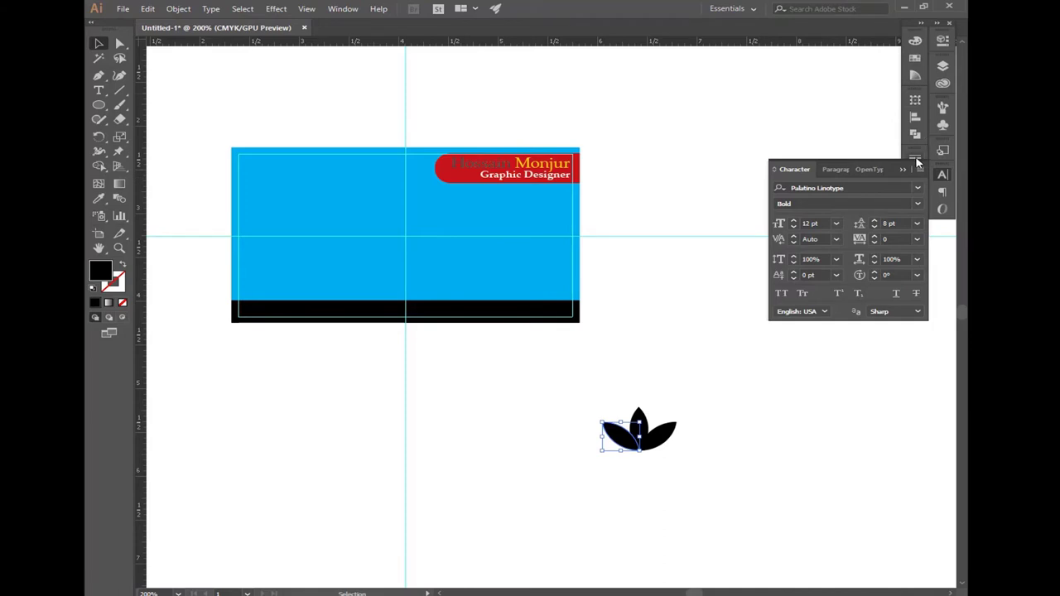
click(914, 202)
- Give the left petal a black-and-white Linear gradient running vertically
click(750, 218)
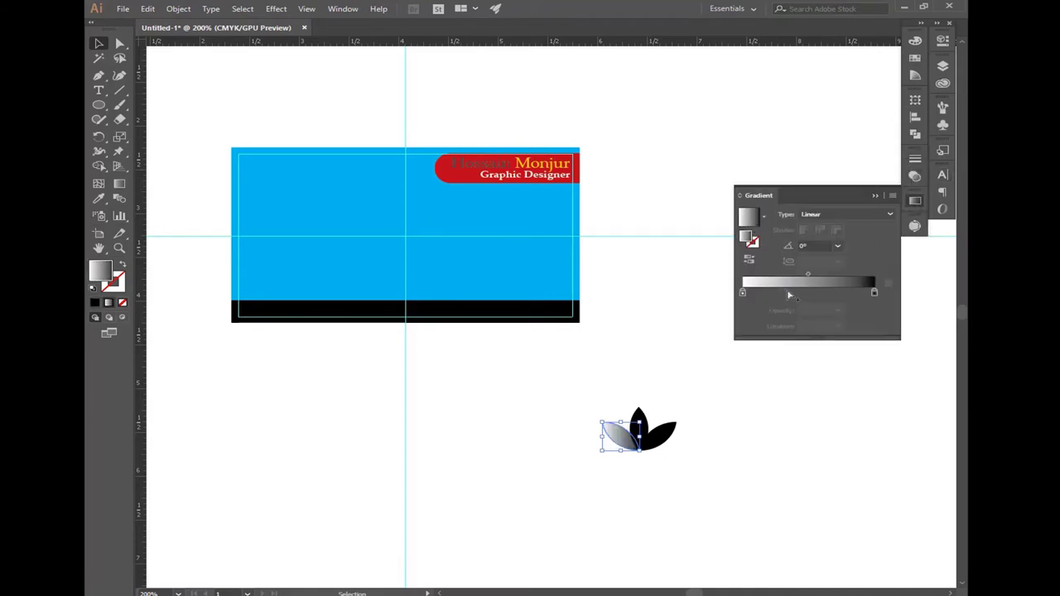
click(837, 214)
click(825, 235)
click(119, 183)
drag(617, 414, 618, 452)
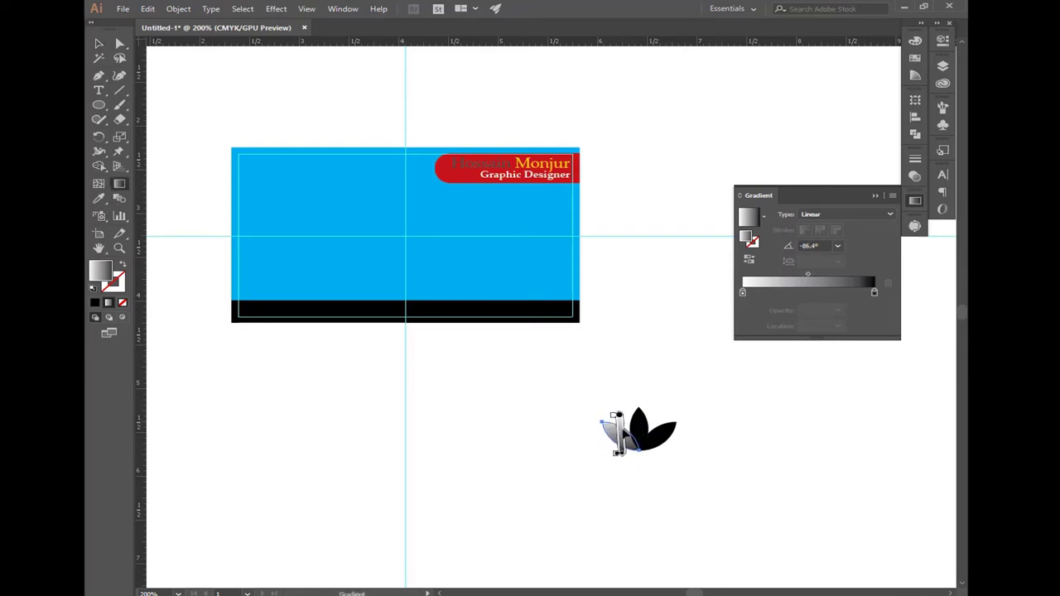
click(99, 44)
click(407, 346)
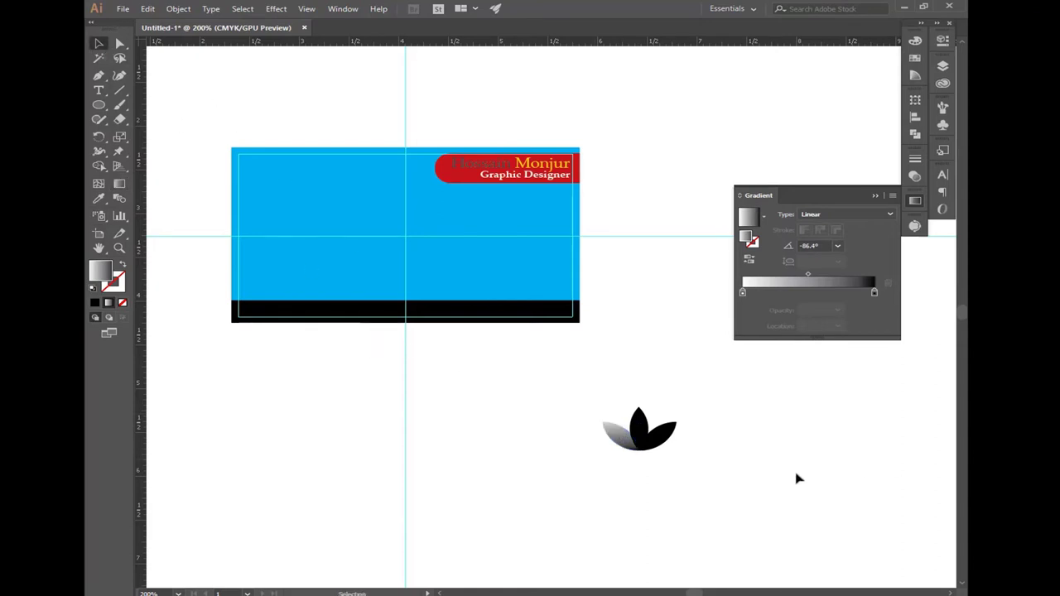
- Copy the left petal's gradient onto the right petal with the Eyedropper and reverse its colours
click(658, 432)
click(99, 199)
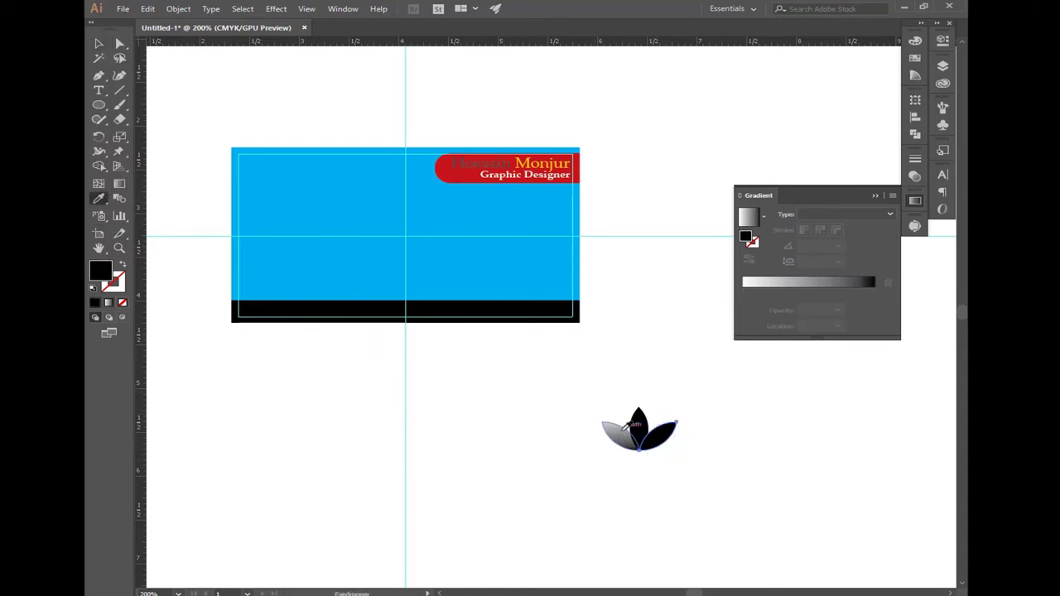
click(633, 424)
click(98, 44)
click(389, 447)
click(666, 435)
click(749, 259)
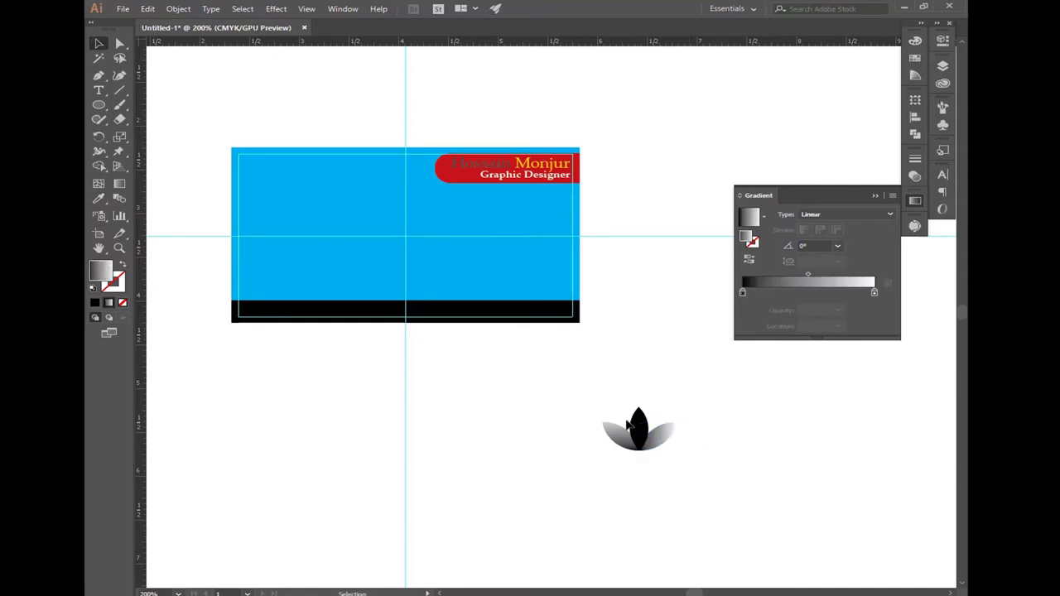
- Give the centre petal a Linear gradient dragged vertically, at about 85.8°
click(626, 424)
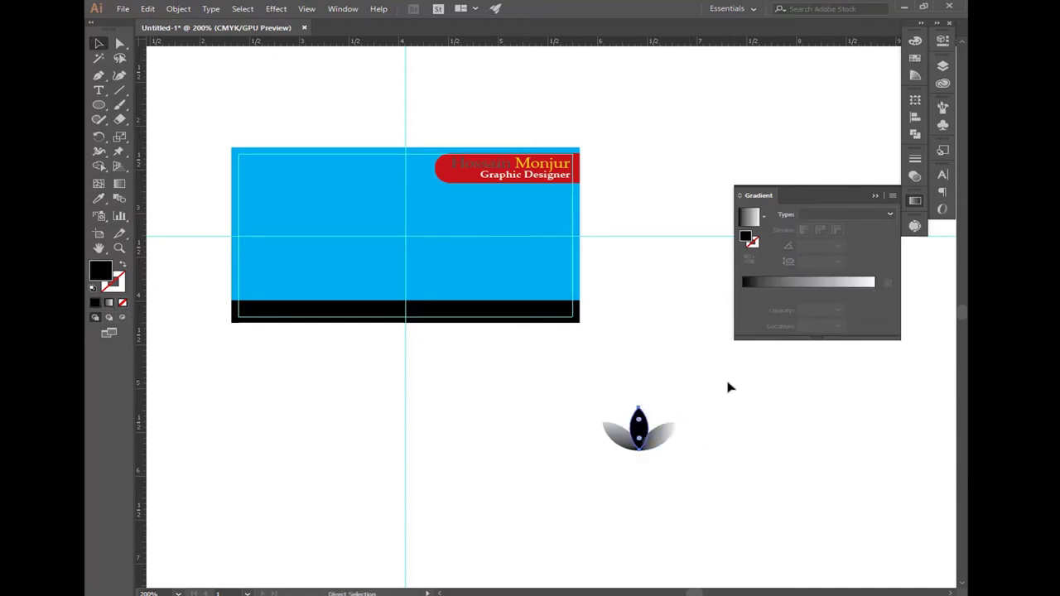
click(748, 217)
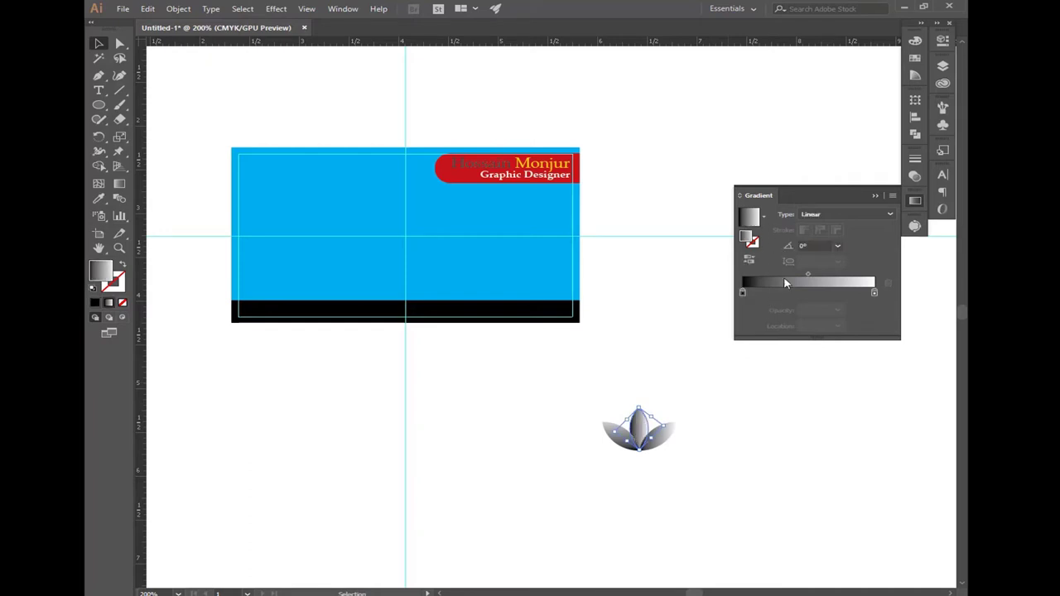
click(98, 198)
key(g)
drag(638, 448, 641, 405)
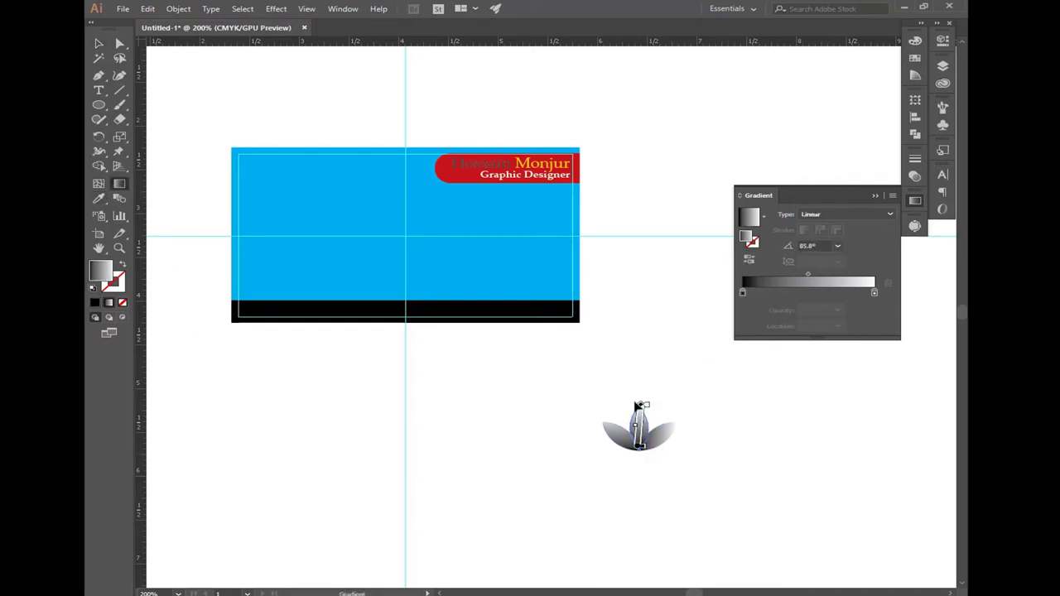
click(98, 43)
click(412, 409)
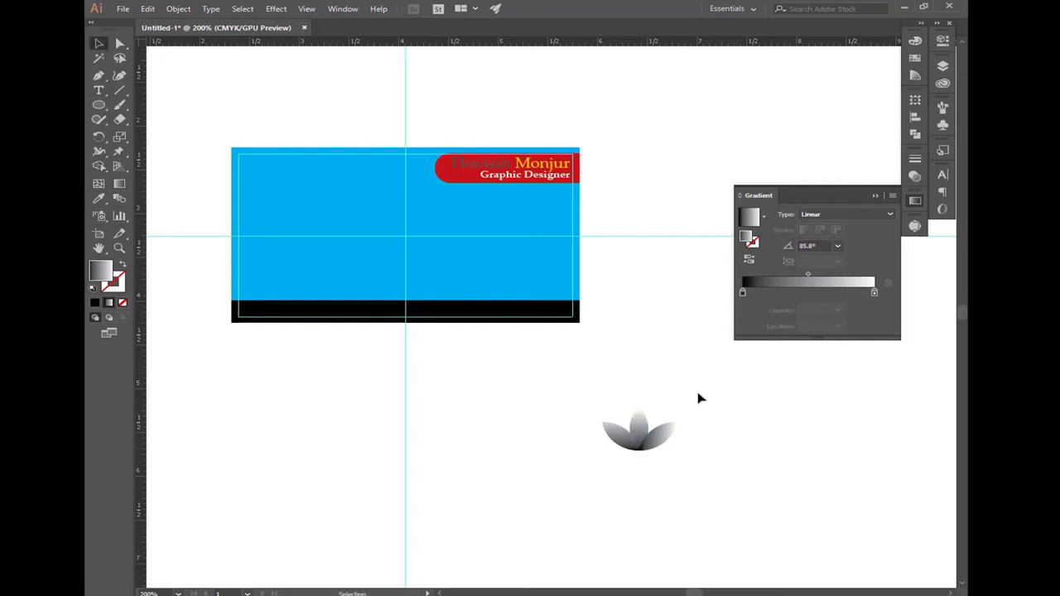
- Draw a circle around the flower behind the petals, with white fill and black outline
click(98, 106)
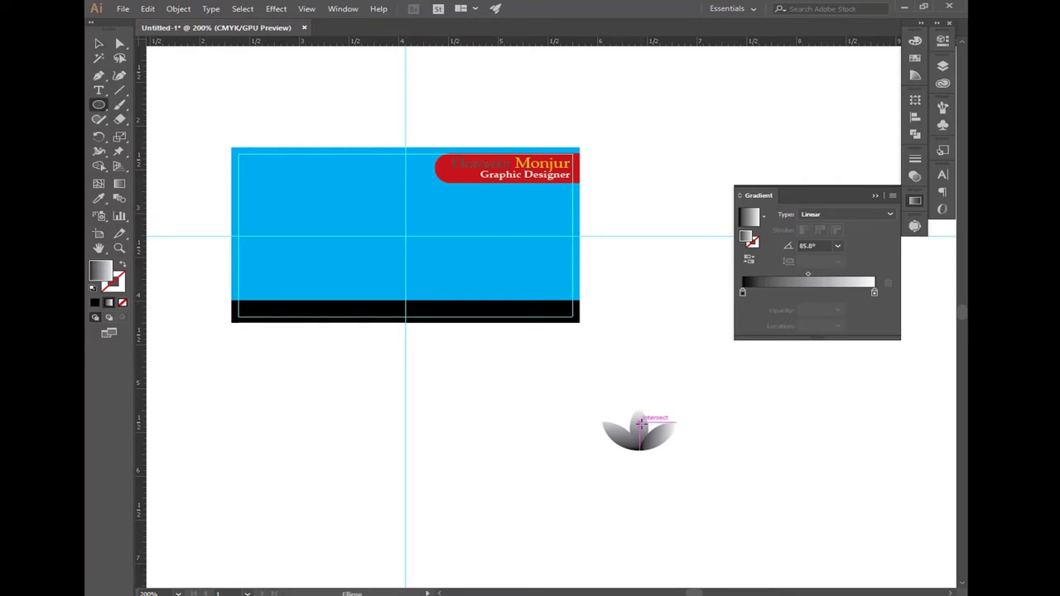
drag(637, 427, 675, 459)
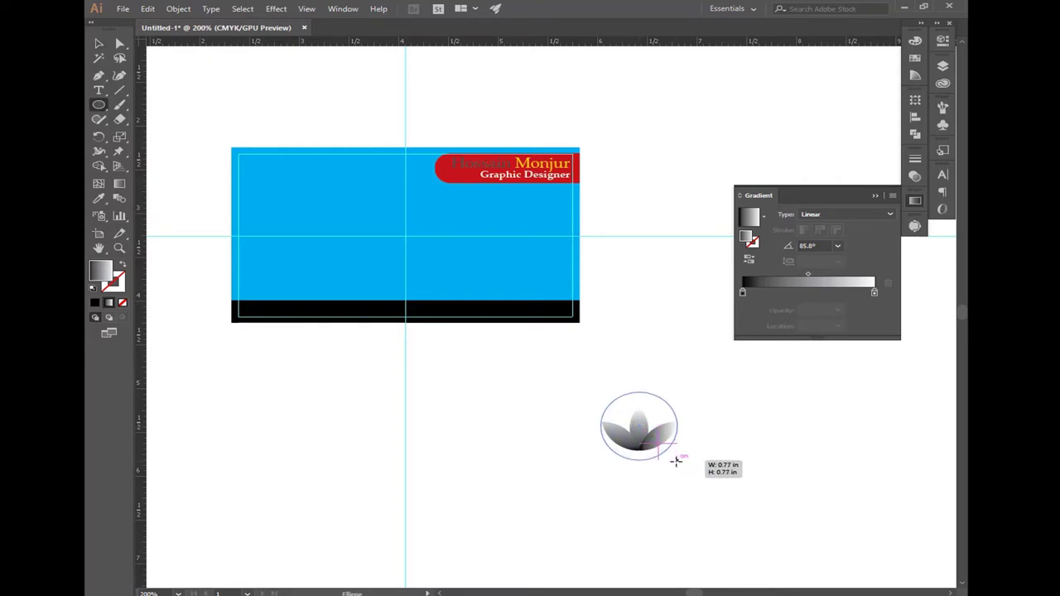
drag(675, 460, 675, 459)
key(ctrl+[)
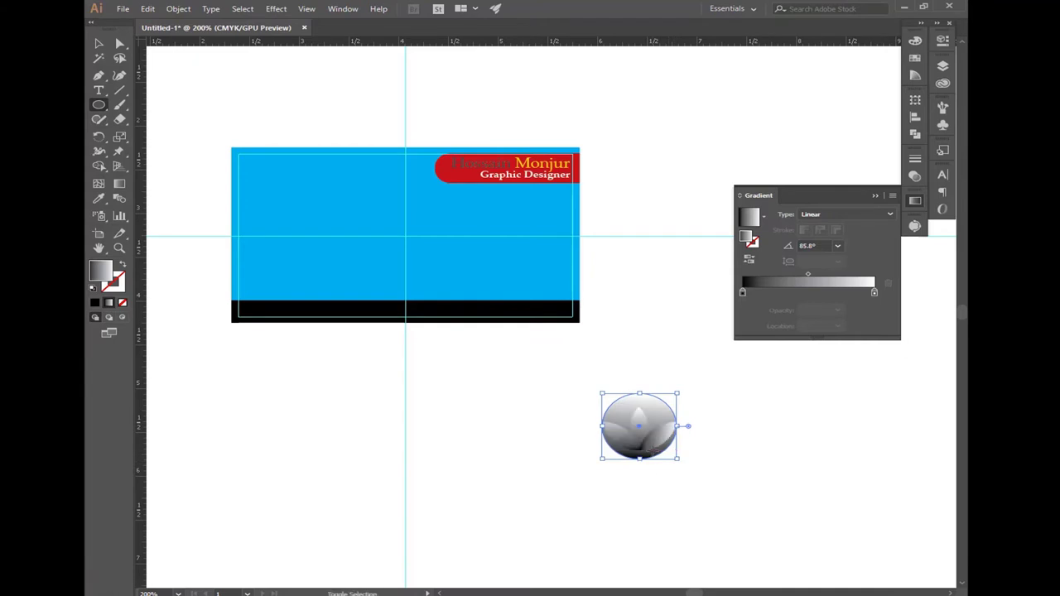
click(915, 40)
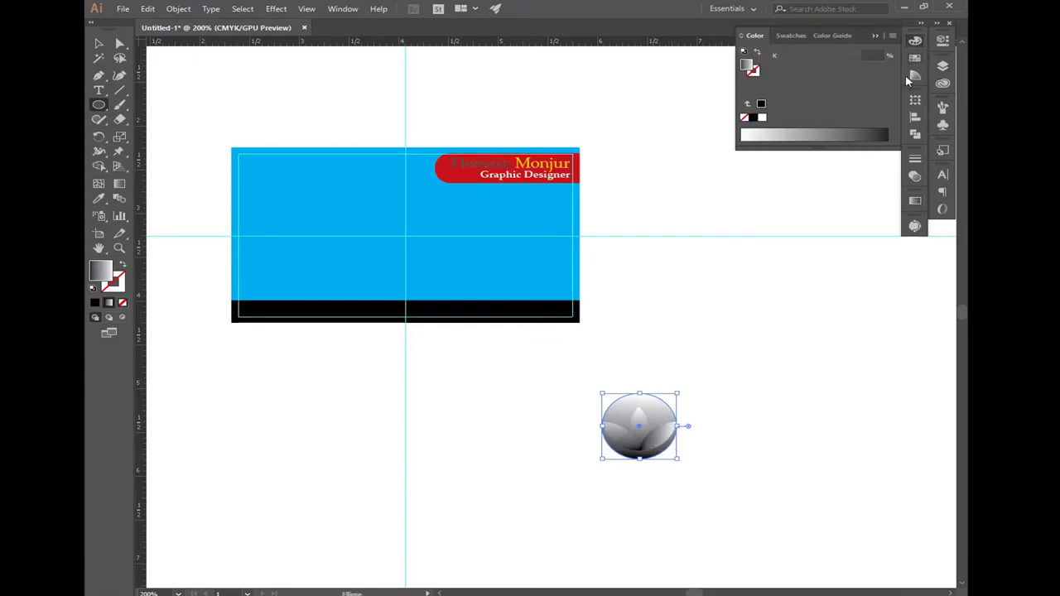
click(762, 117)
click(754, 71)
click(751, 117)
- Nudge the circle up and shrink it toward the flower's size
click(99, 43)
click(776, 531)
click(651, 399)
key(Up)
key(Up)
key(Up)
key(Up)
click(728, 403)
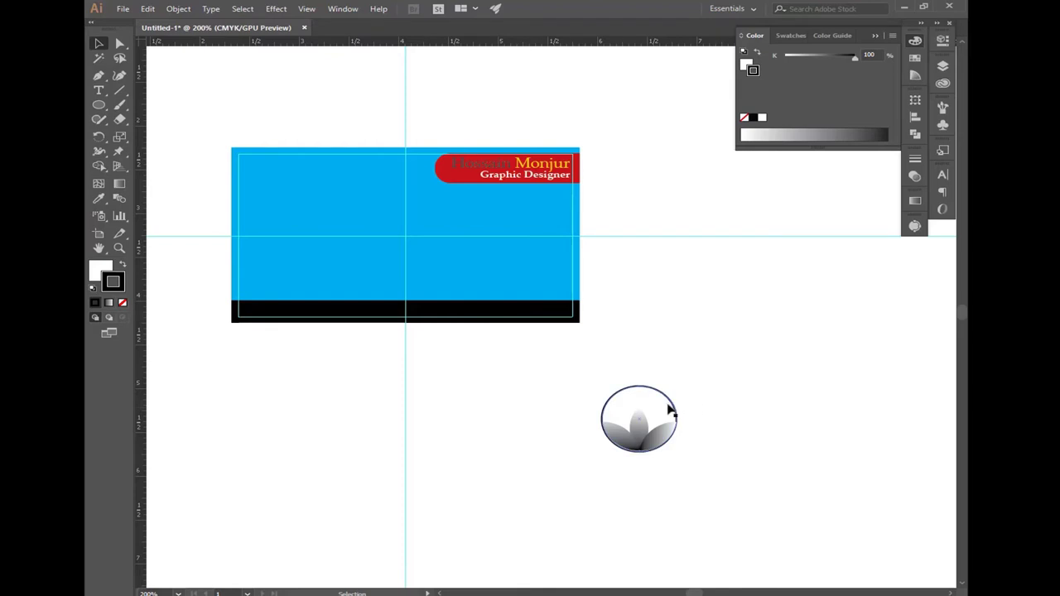
click(658, 396)
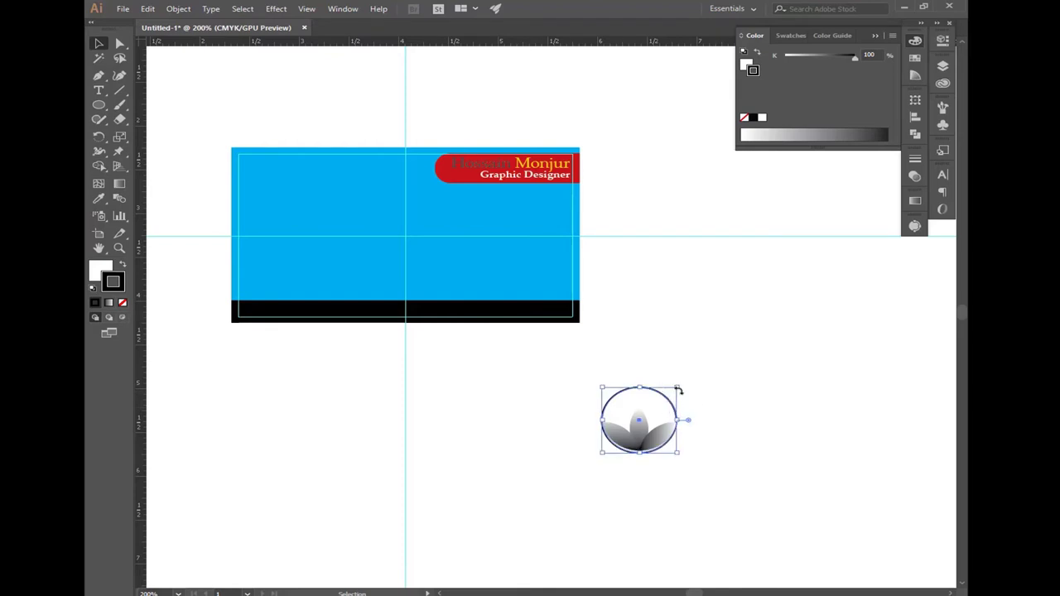
drag(678, 388, 674, 391)
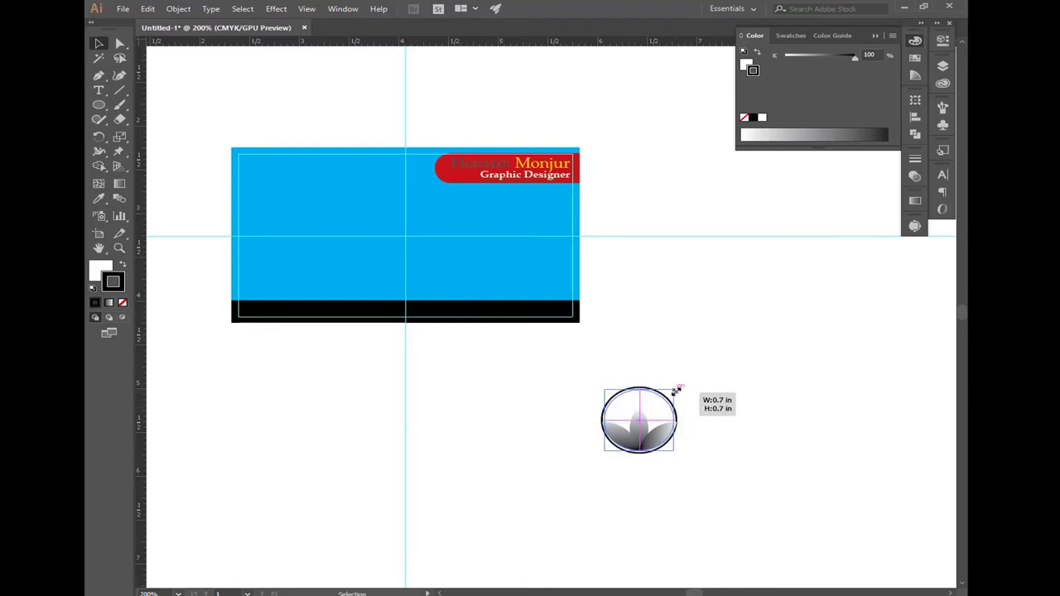
click(696, 411)
click(669, 392)
drag(675, 388, 675, 386)
- Fine-tune the circle's width and height so it hugs the flower
click(686, 412)
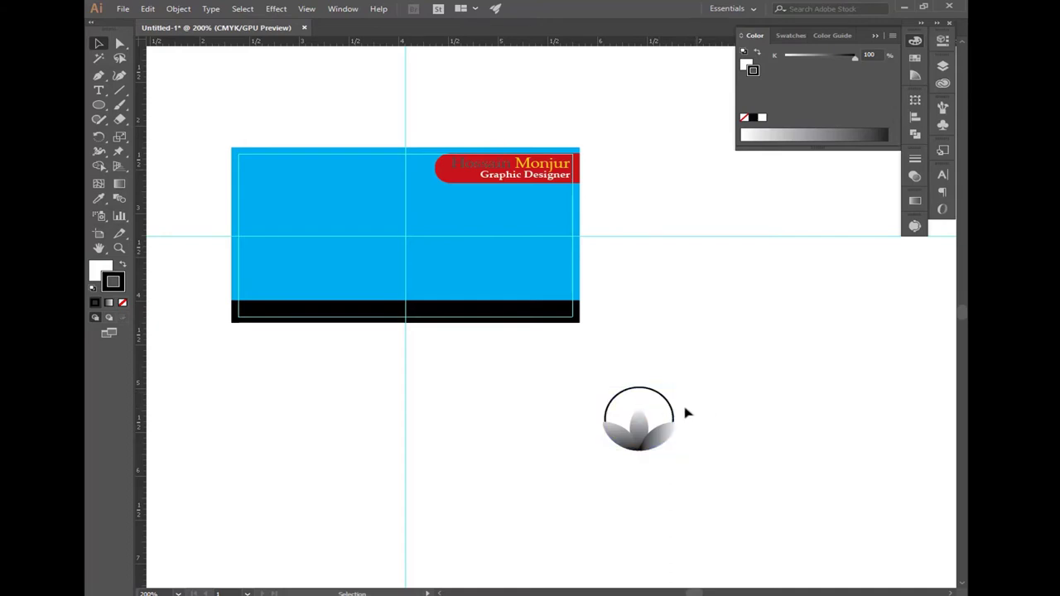
click(670, 412)
drag(674, 386, 674, 390)
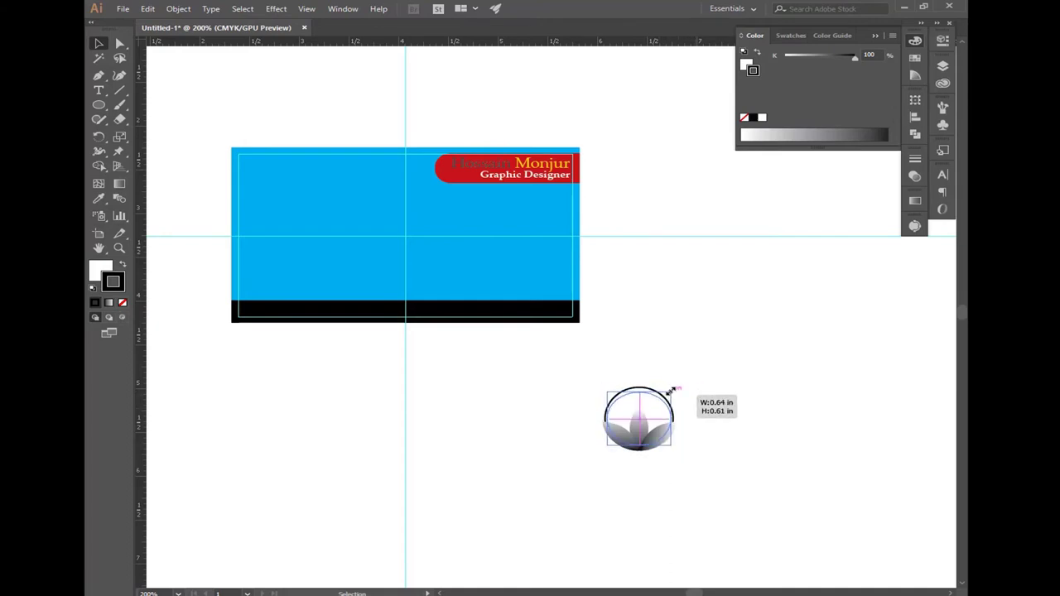
click(696, 402)
drag(674, 392, 676, 389)
click(648, 403)
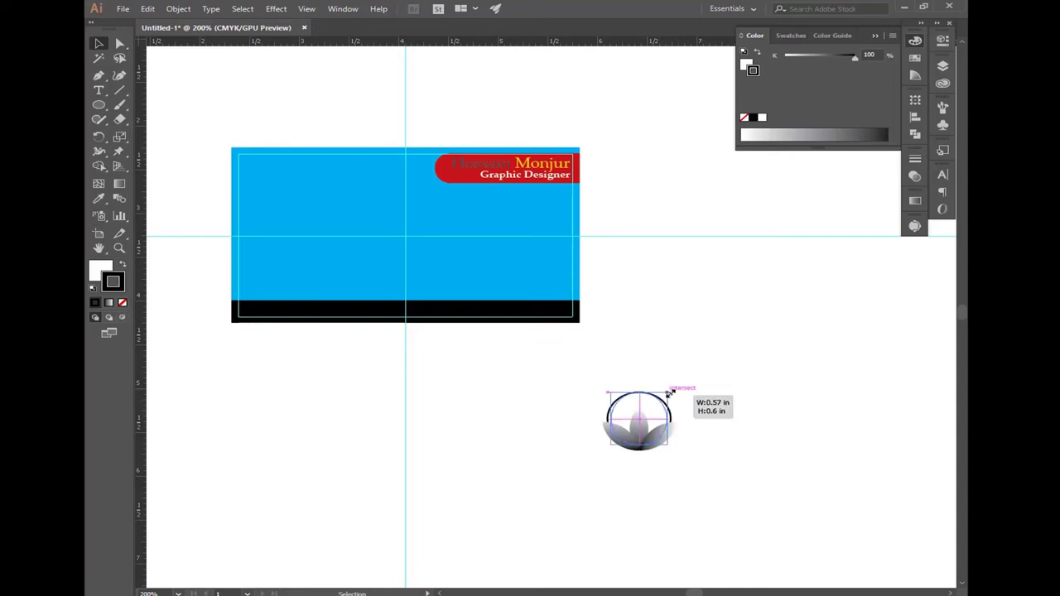
drag(642, 453, 639, 450)
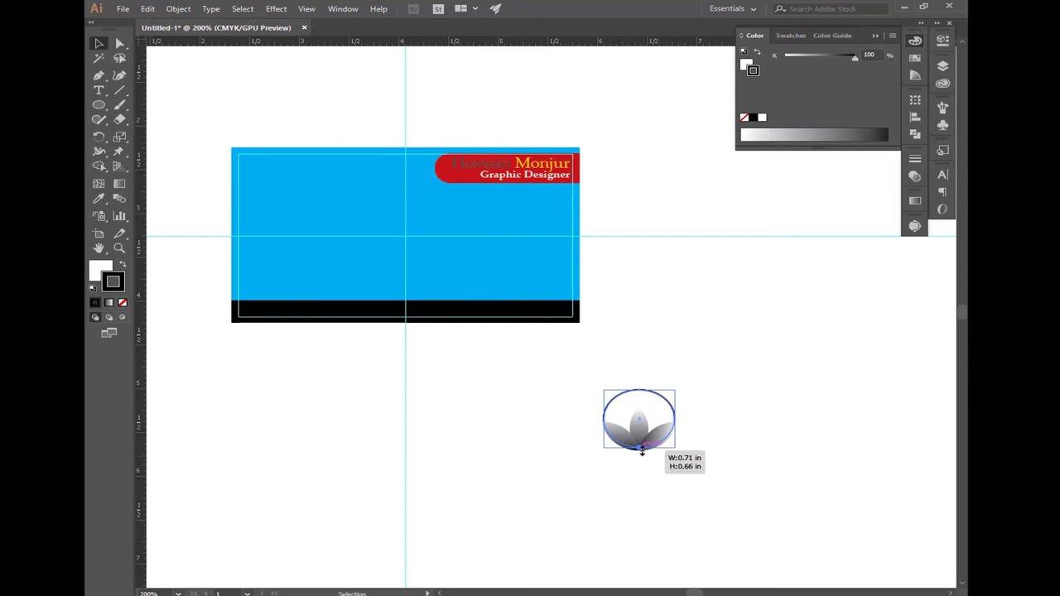
click(702, 447)
- Delete the circle outline and group the three petals into one flower
click(618, 395)
key(Delete)
drag(592, 399, 681, 473)
right_click(642, 450)
click(700, 267)
- Scale down the flower group and park it off the card at the lower right
mouse_move(677, 454)
mouse_down()
mouse_move(272, 191)
mouse_move(268, 177)
mouse_up()
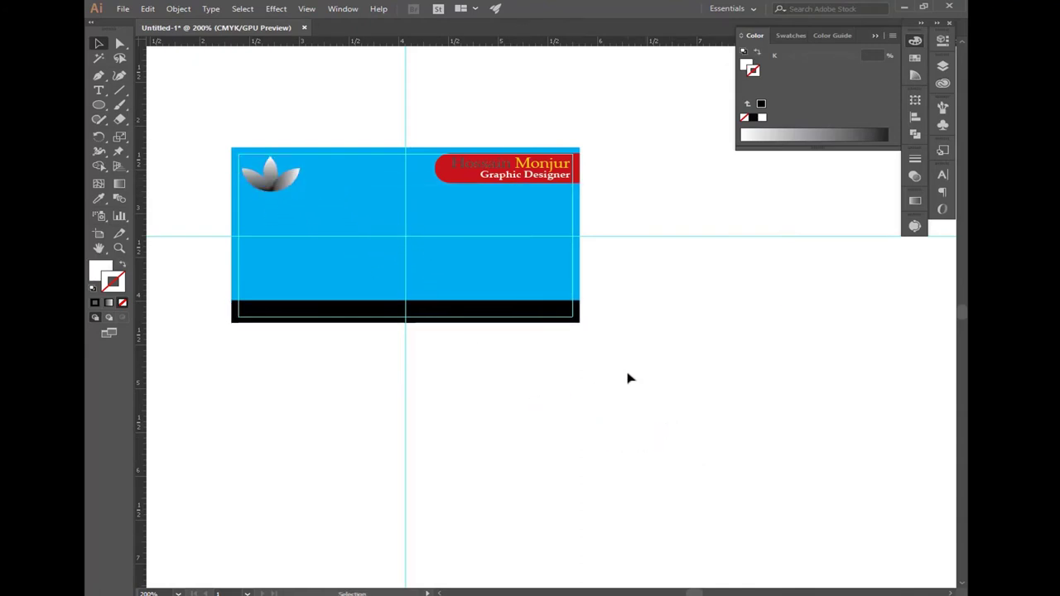
click(284, 186)
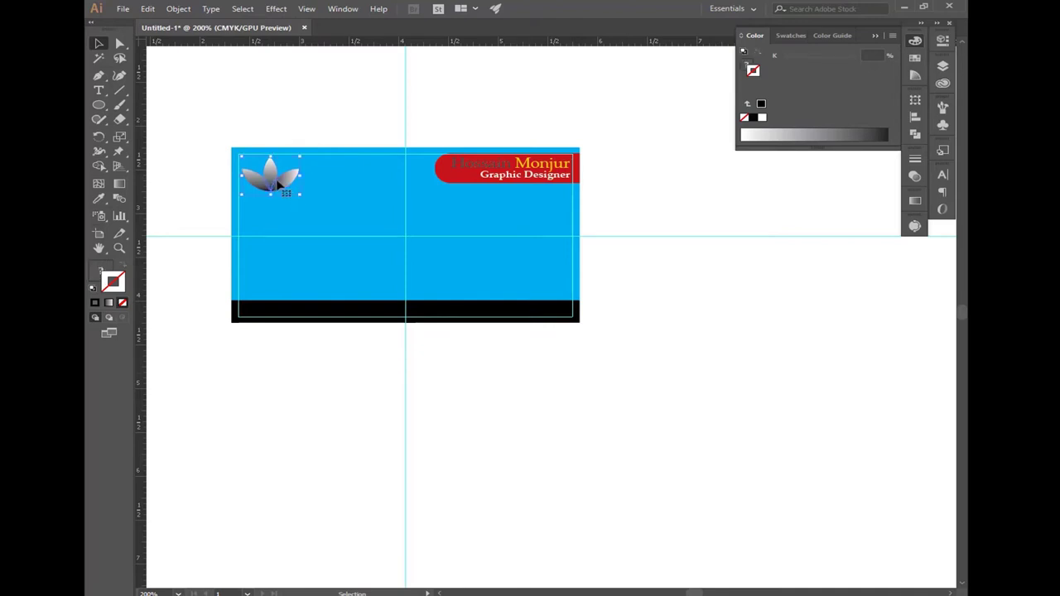
click(350, 135)
drag(98, 105, 125, 108)
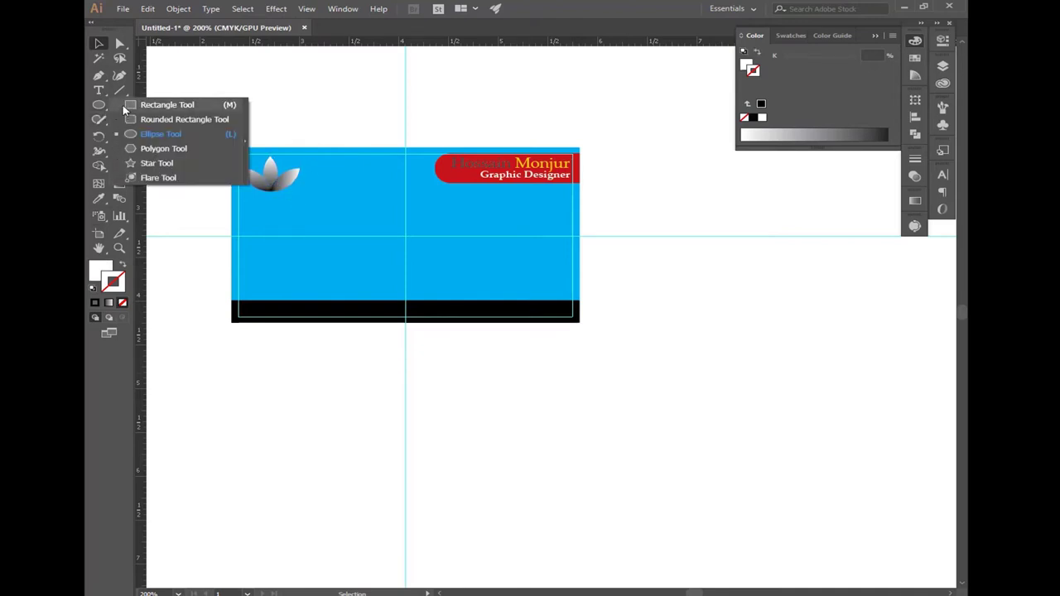
drag(274, 179, 770, 465)
click(653, 150)
drag(98, 90, 158, 91)
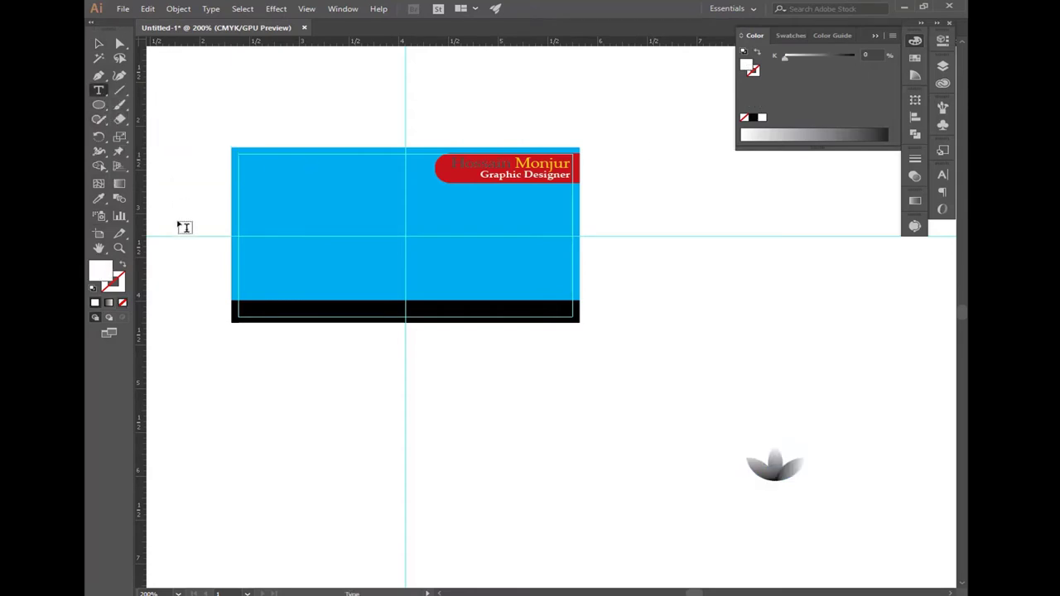
- Create a text object, type 'Company Name' and move it into position
click(182, 207)
click(99, 43)
mouse_move(152, 223)
mouse_down()
mouse_move(624, 390)
mouse_move(545, 387)
mouse_up()
double_click(613, 389)
text(q)
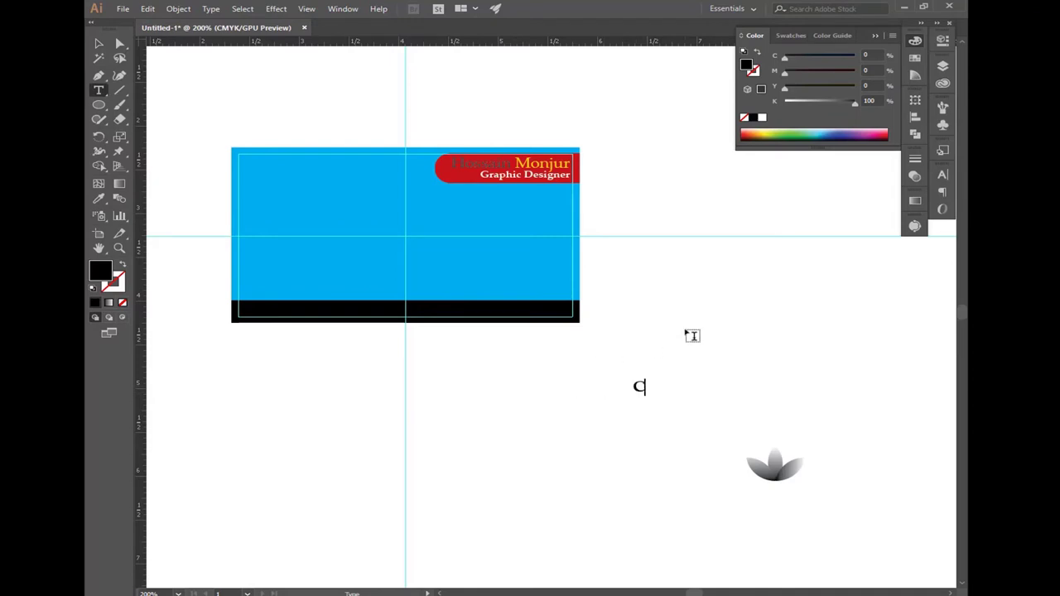
text(mpanyt)
key(BackSpace)
text(Name)
click(99, 43)
mouse_move(611, 389)
mouse_down()
mouse_move(325, 175)
mouse_move(334, 168)
mouse_move(350, 171)
mouse_move(534, 439)
mouse_up()
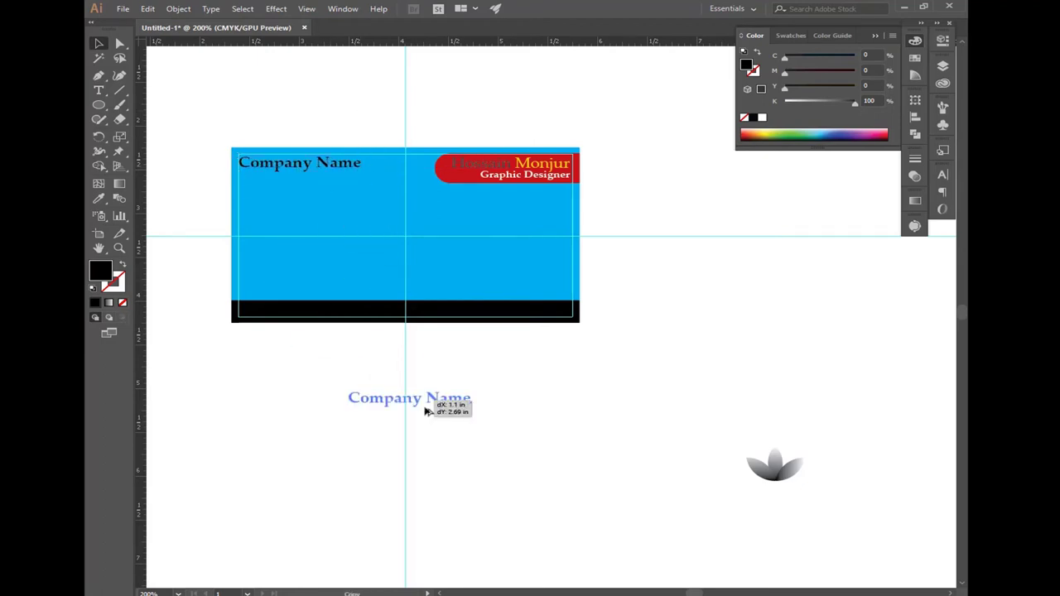
- Retype the copied text as 'Sort title about company'
key(t)
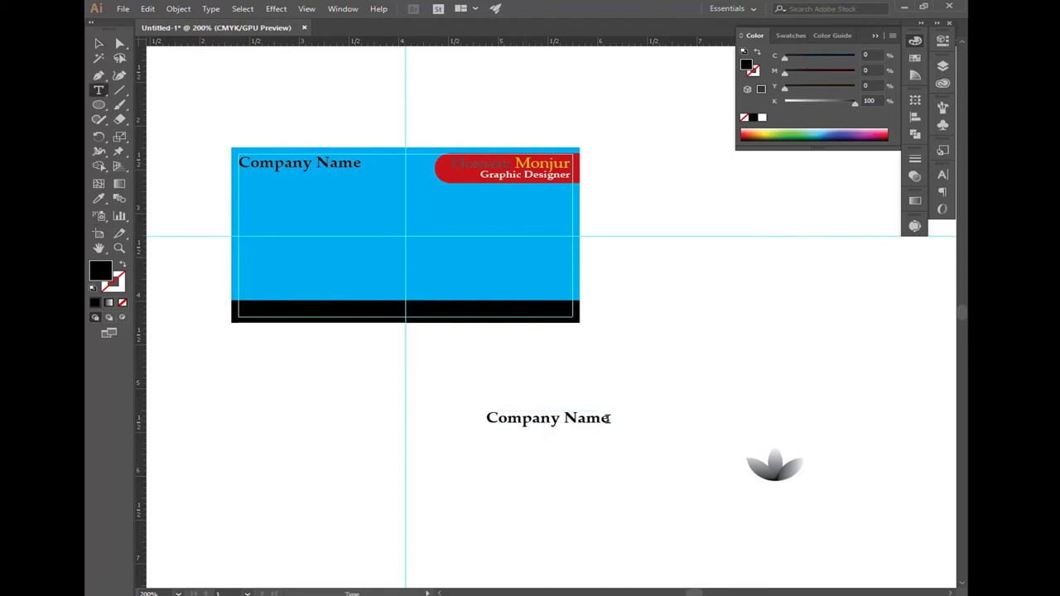
drag(609, 418, 484, 419)
text(So)
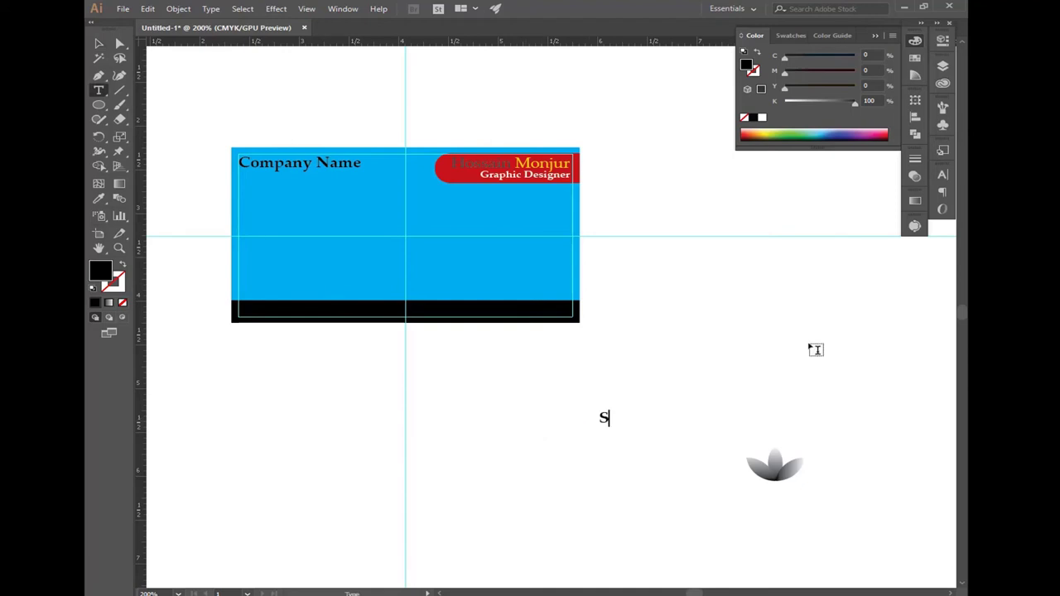
text(rt title abo)
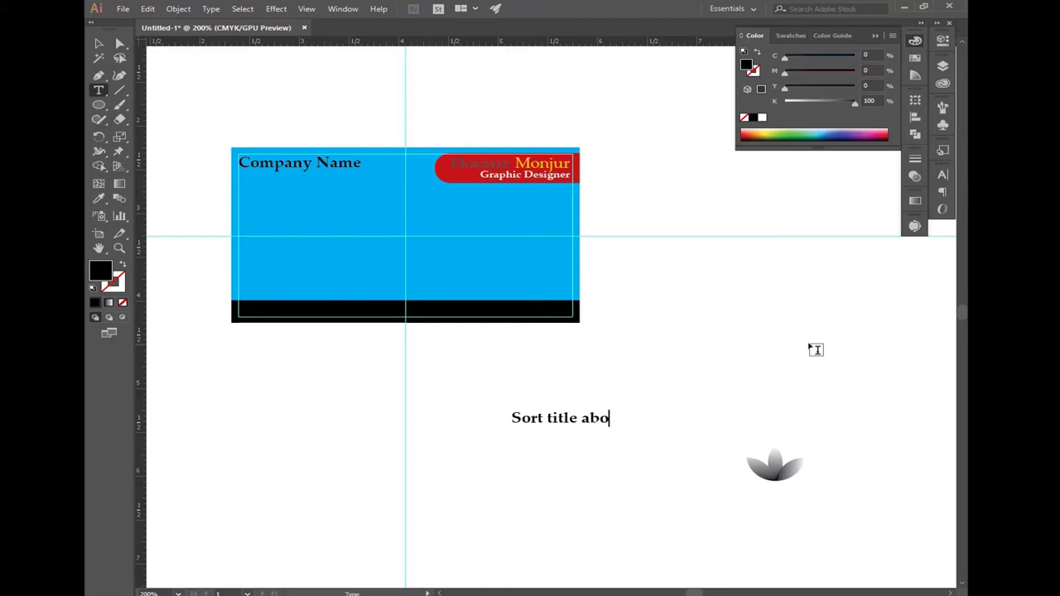
text(ut company)
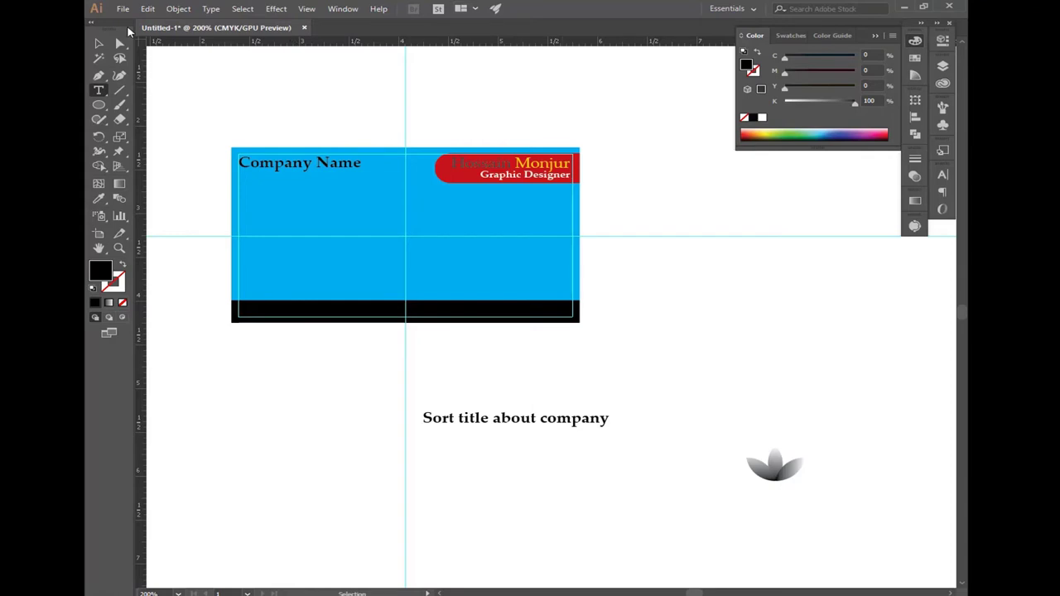
click(105, 46)
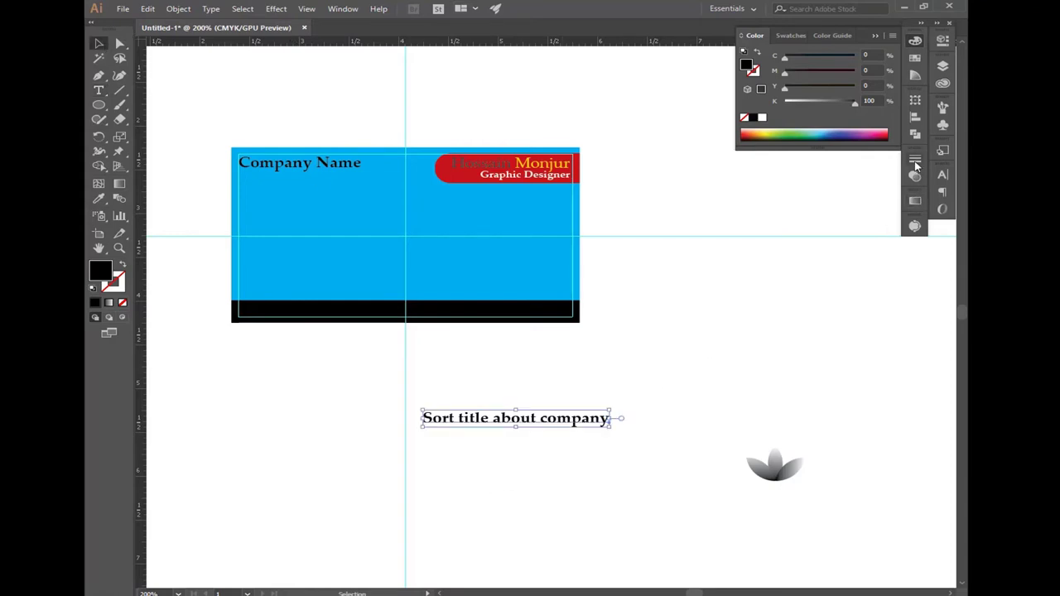
- Set the subtitle to 8 pt and align it beneath Company Name on the card
key(ctrl+t)
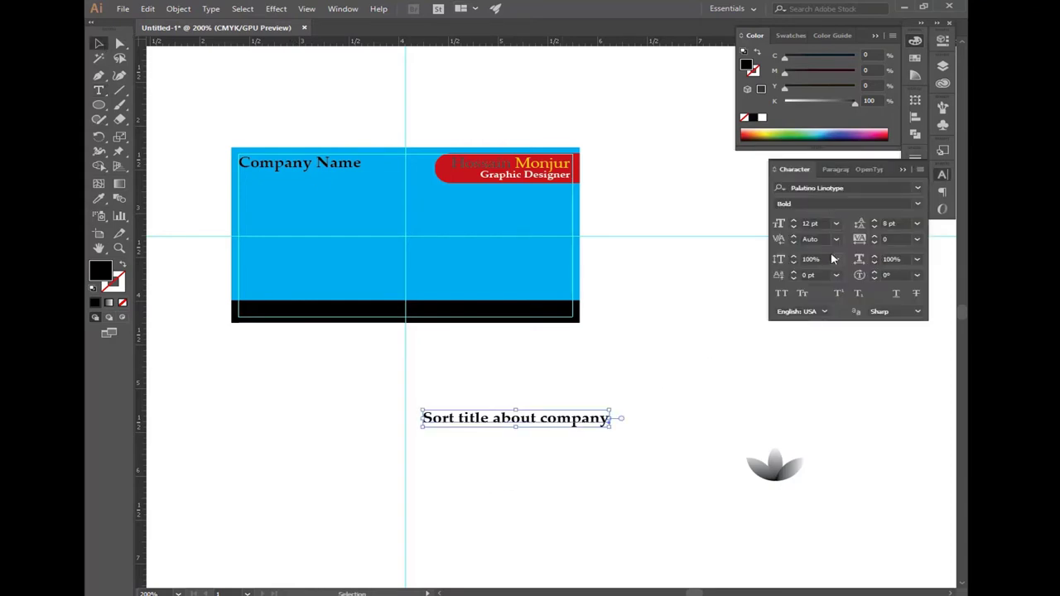
click(793, 227)
click(793, 228)
click(793, 227)
click(793, 228)
mouse_move(581, 424)
mouse_down()
mouse_move(291, 171)
mouse_move(328, 182)
mouse_up()
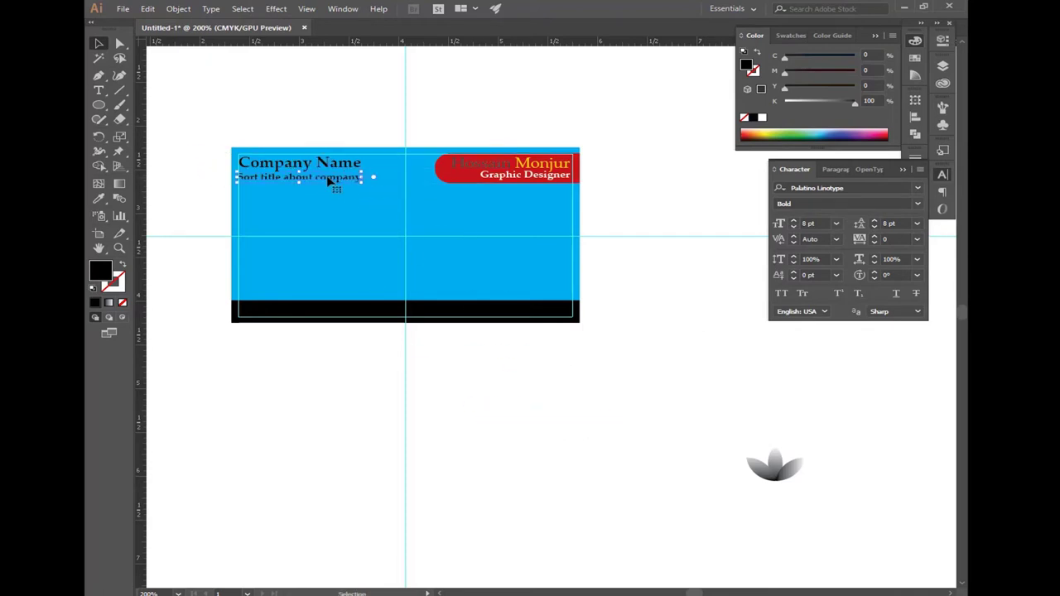
click(793, 228)
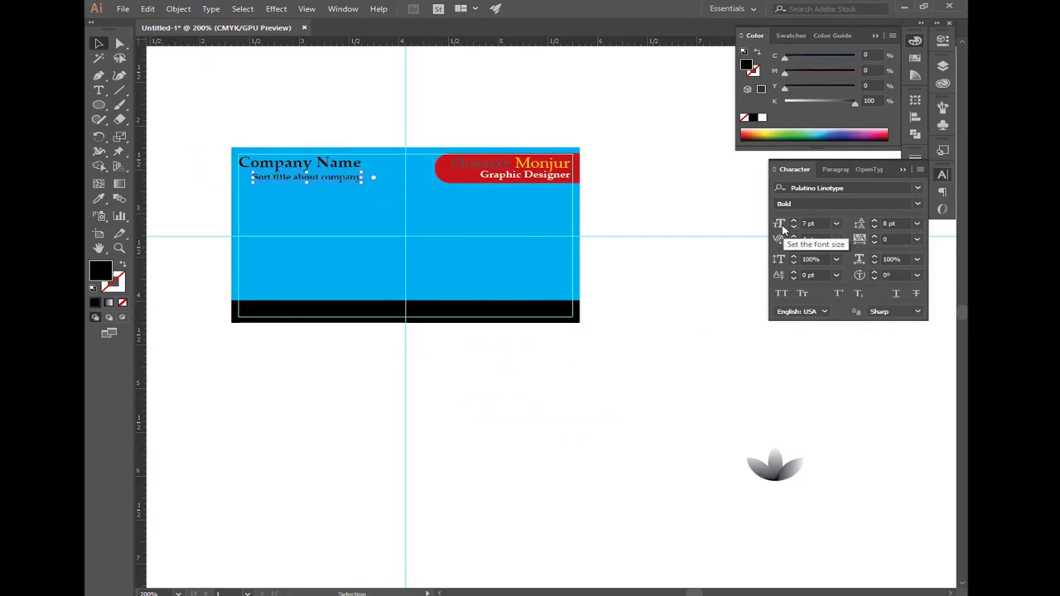
click(793, 221)
key(Right)
key(Right)
key(Right)
key(Right)
key(Right)
key(Right)
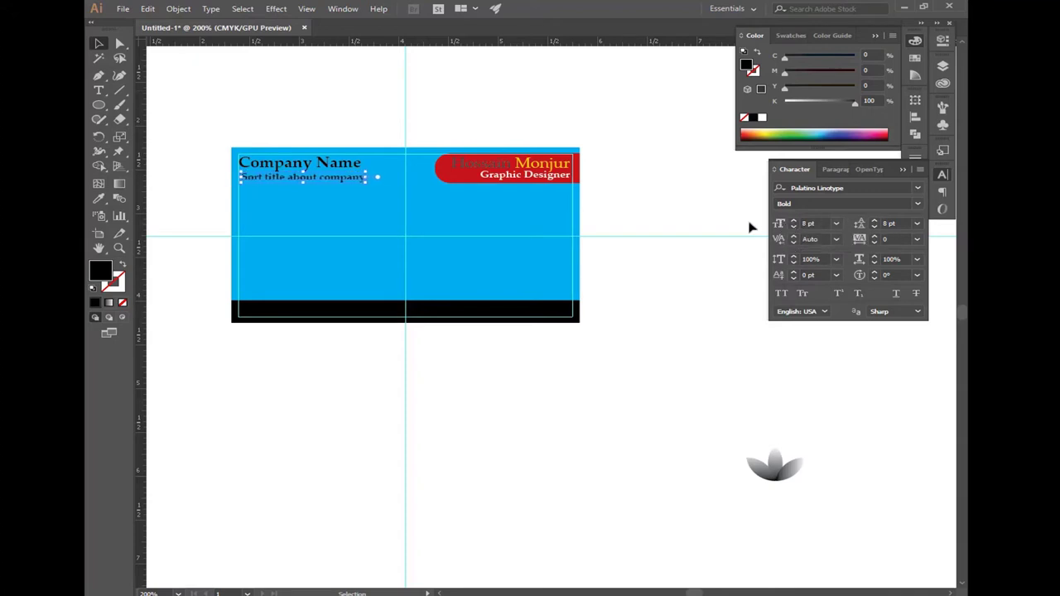
click(623, 136)
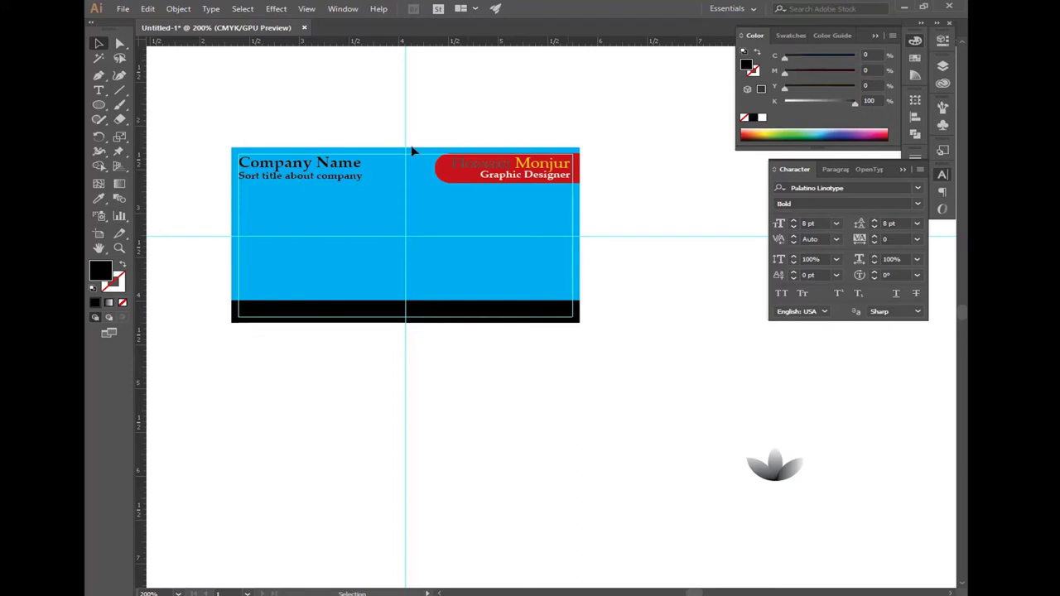
- Enlarge the Company Name heading to 13 pt and nudge it right
click(315, 168)
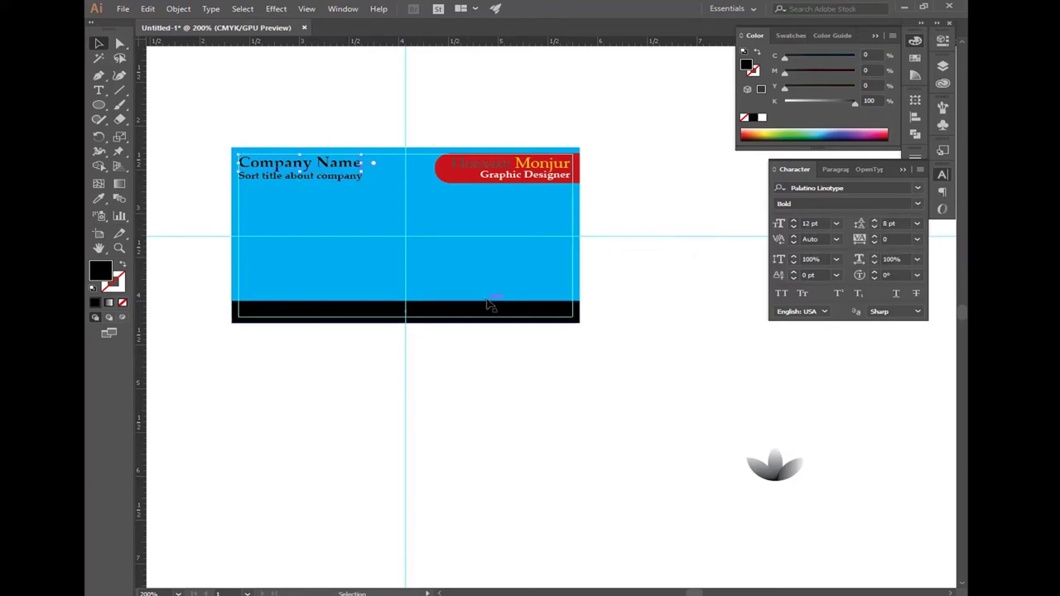
click(792, 220)
key(Right)
key(Right)
key(Right)
key(ctrl+shift+a)
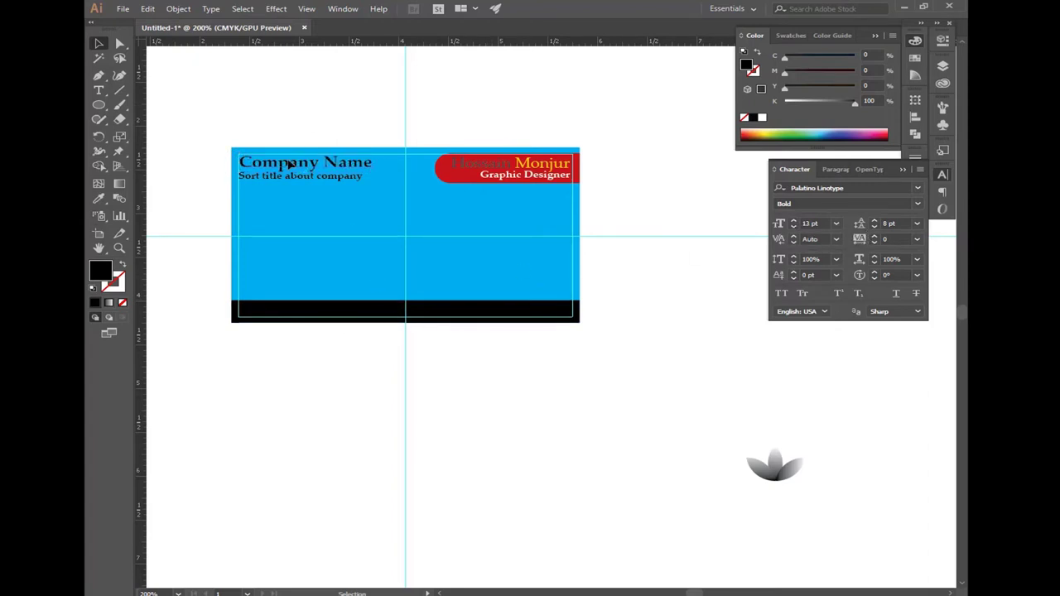
click(172, 270)
- Widen the letter spacing of the 'Sort title about company' subtitle
click(265, 181)
click(875, 239)
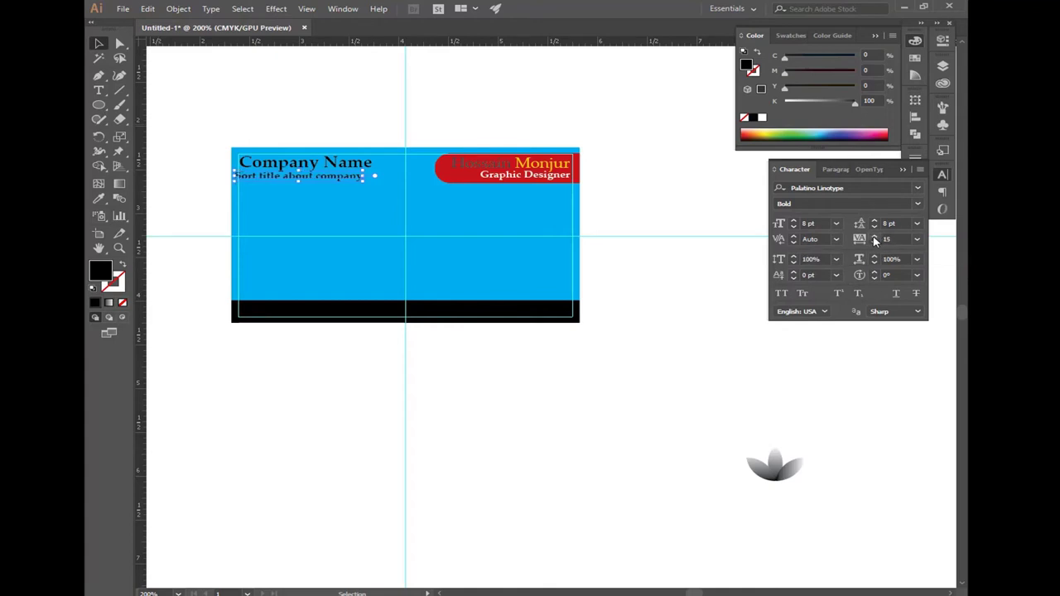
click(874, 240)
click(875, 239)
click(875, 240)
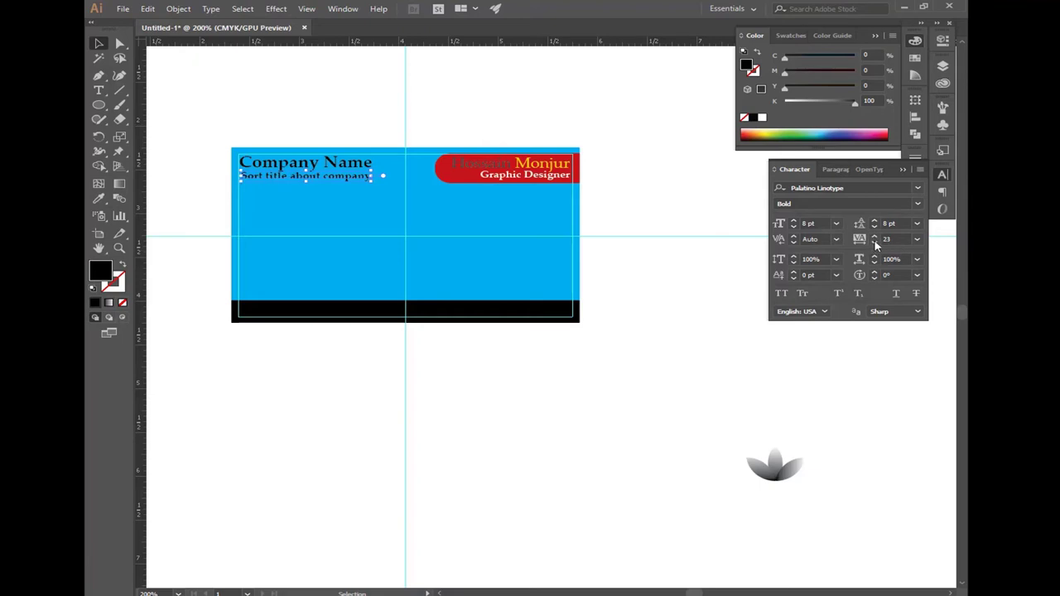
click(637, 295)
- Left-align the subtitle and move it back under Company Name
click(323, 178)
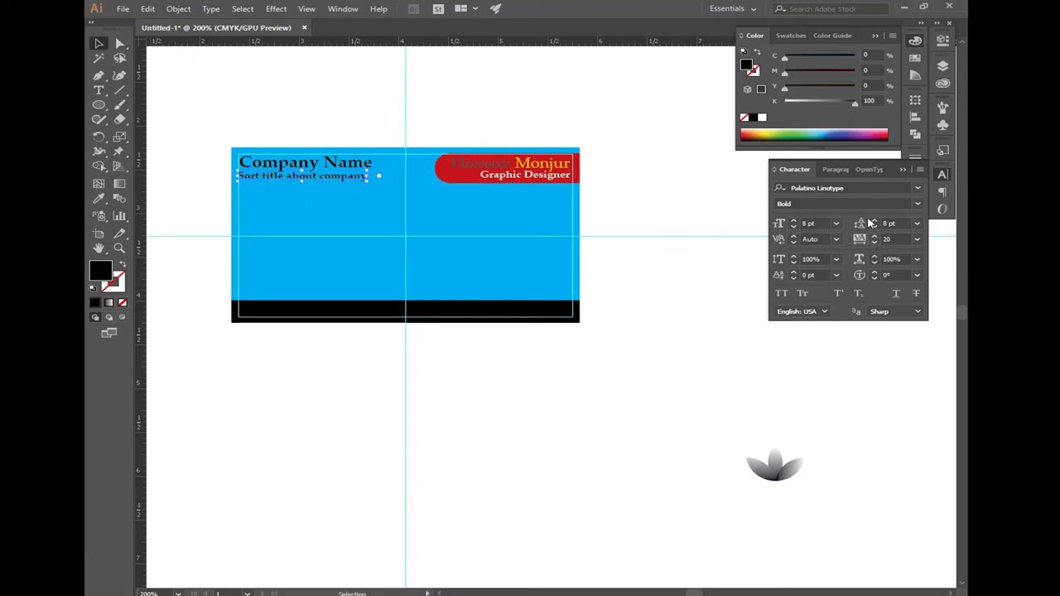
click(828, 169)
click(782, 189)
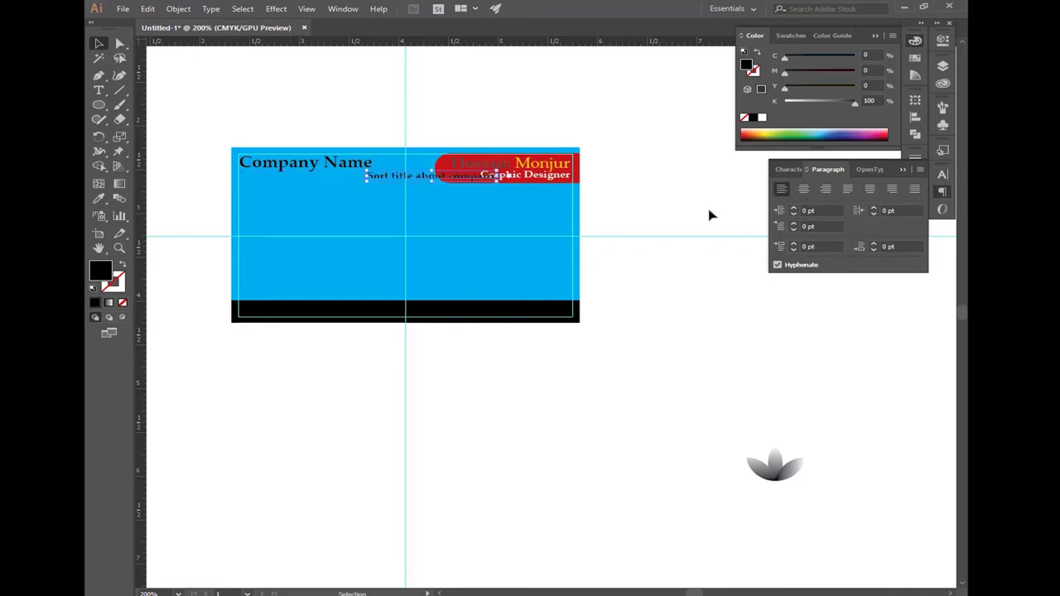
drag(369, 181, 241, 181)
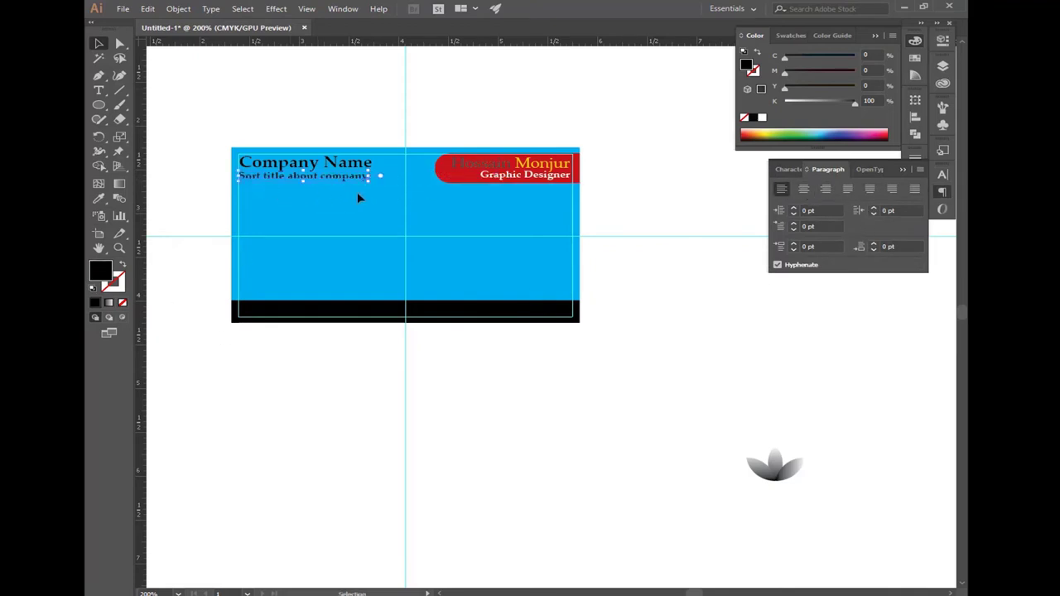
key(Down)
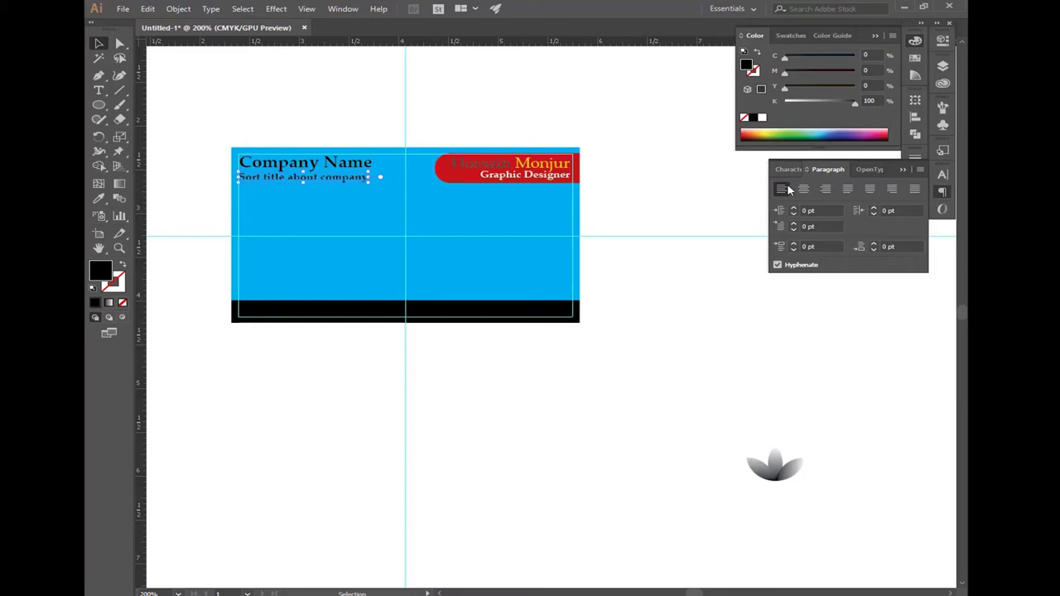
- Set the subtitle tracking to 30 and make its fill white with K at 0%
click(791, 170)
click(876, 238)
click(876, 238)
click(660, 225)
click(296, 178)
drag(857, 106, 768, 99)
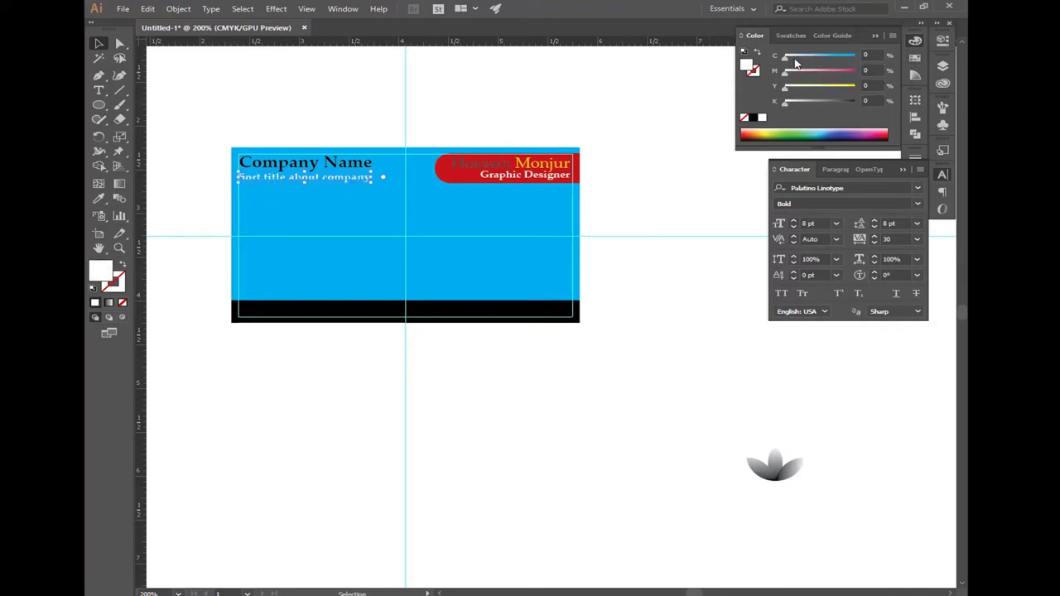
- Colour the 'Sort title about company' subtitle dark navy blue with C and M at 100
drag(793, 57, 855, 56)
drag(787, 79, 890, 76)
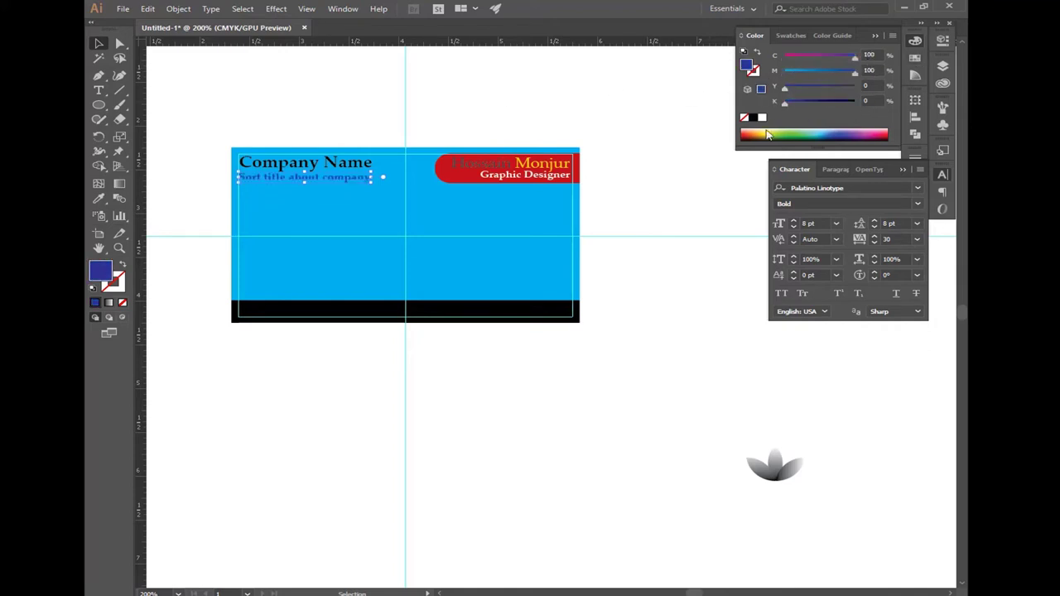
click(671, 118)
click(279, 166)
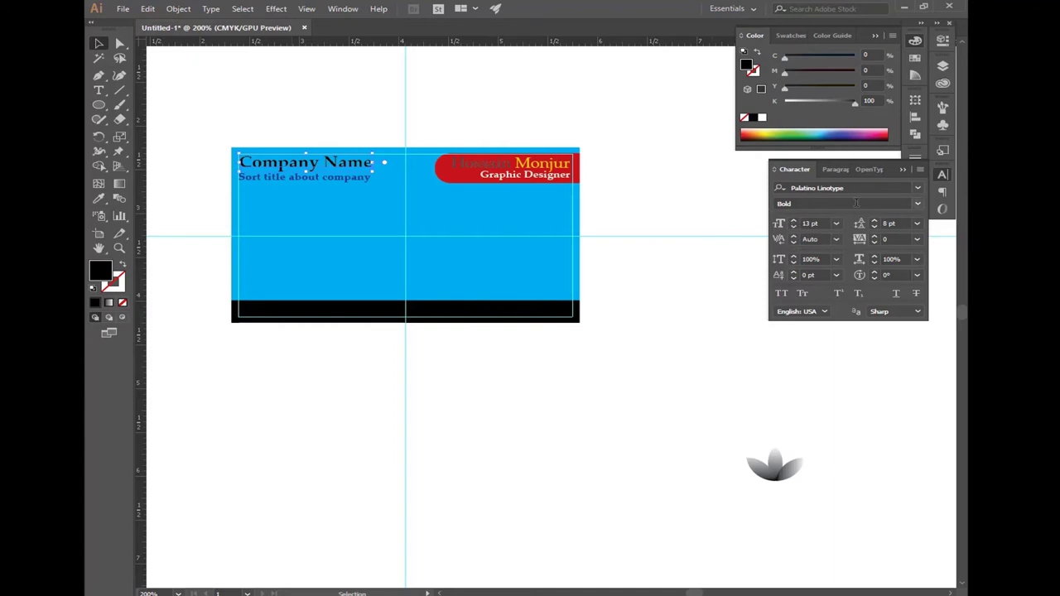
- Set Company Name in Source Sans Pro Black at 14 pt
click(917, 205)
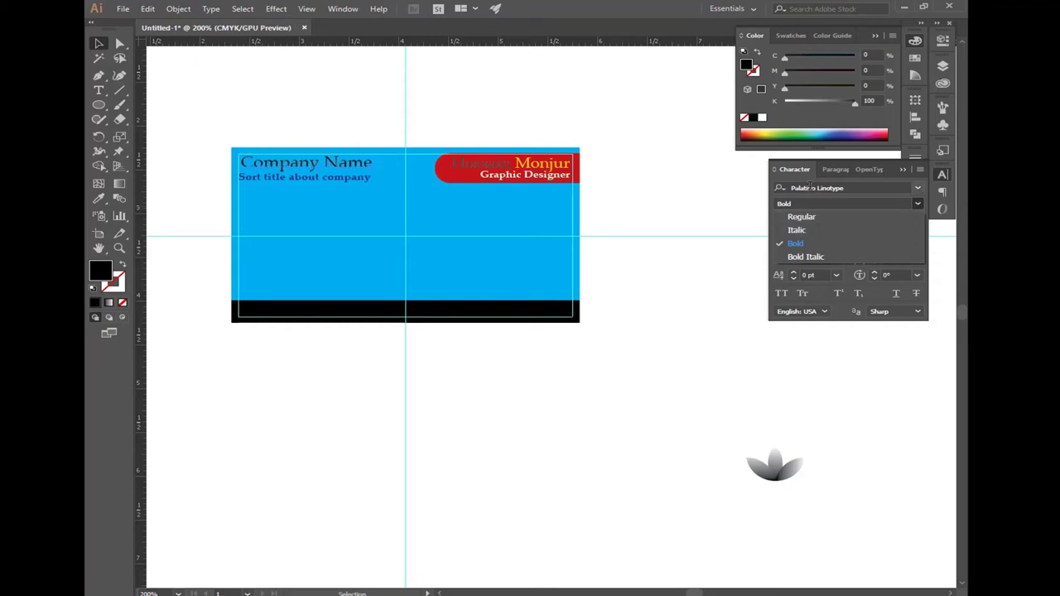
click(817, 189)
click(817, 189)
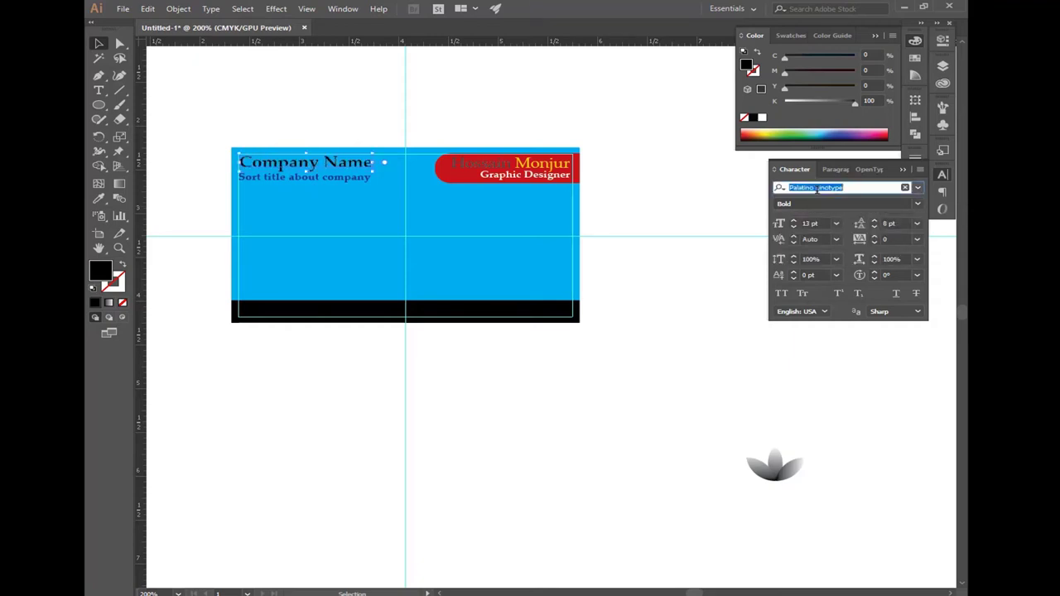
key(Down)
key(Down)
key(Down)
key(Down)
key(Down)
key(Down)
key(Down)
key(Down)
key(Down)
key(Down)
key(Down)
key(Down)
key(Down)
key(Down)
key(Down)
key(Down)
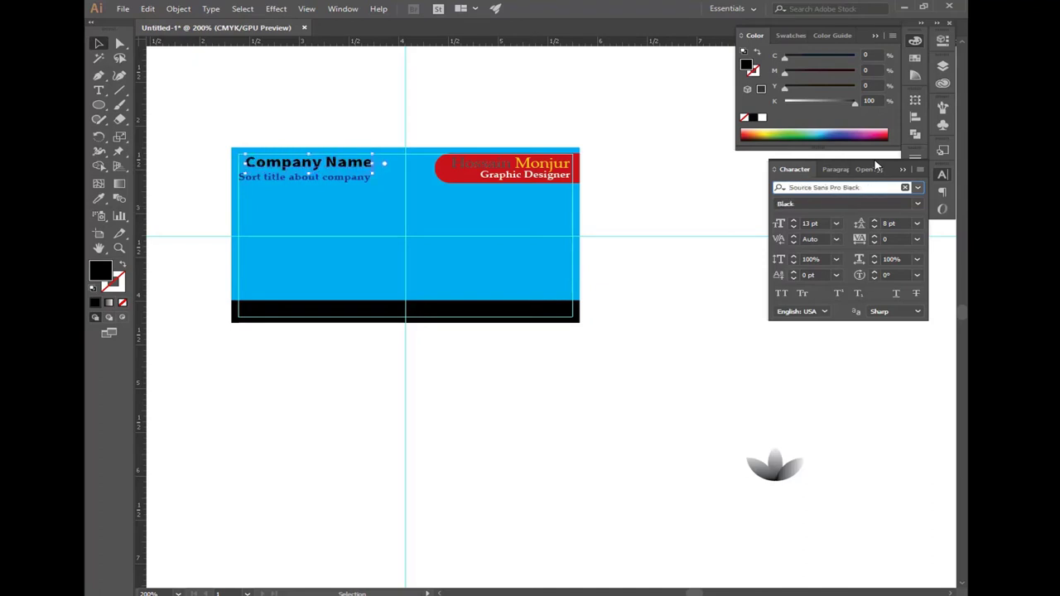
key(Return)
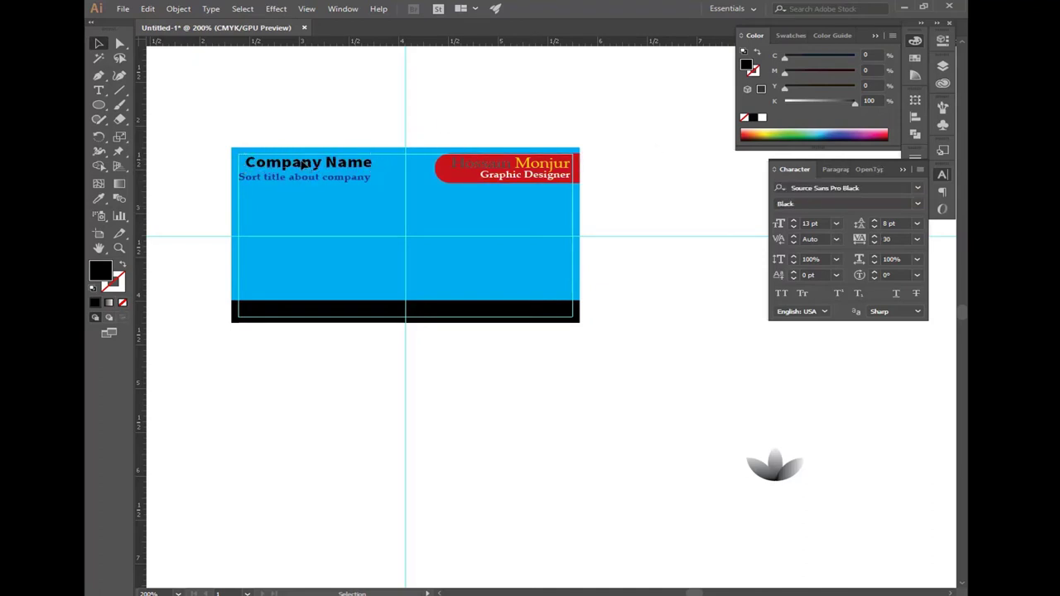
key(Left)
key(Left)
key(Left)
key(Left)
key(Left)
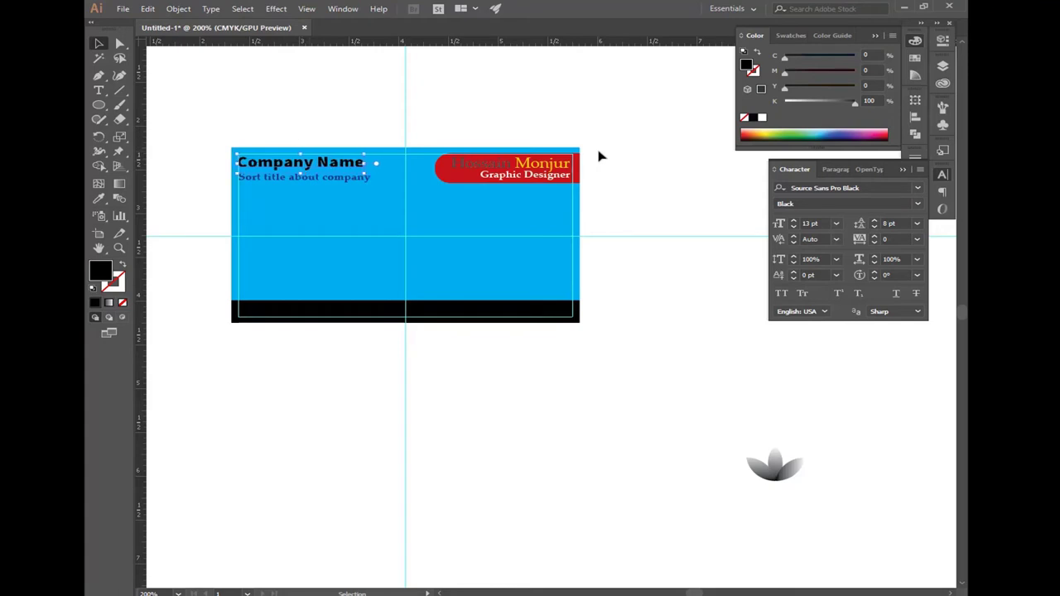
click(794, 222)
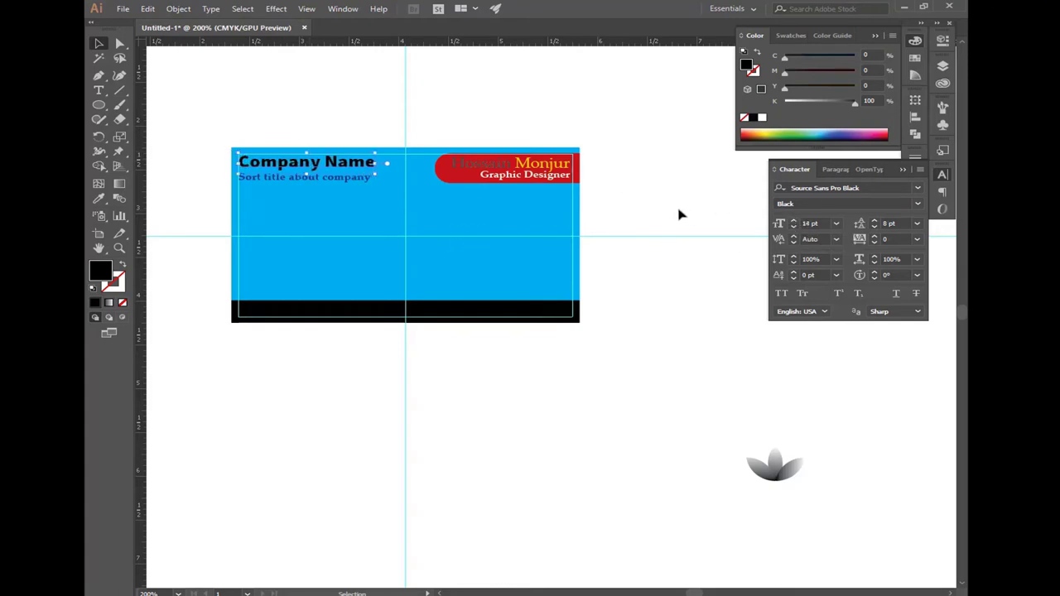
- Increase the tracking of the 'Sort title about company' subtitle
click(317, 177)
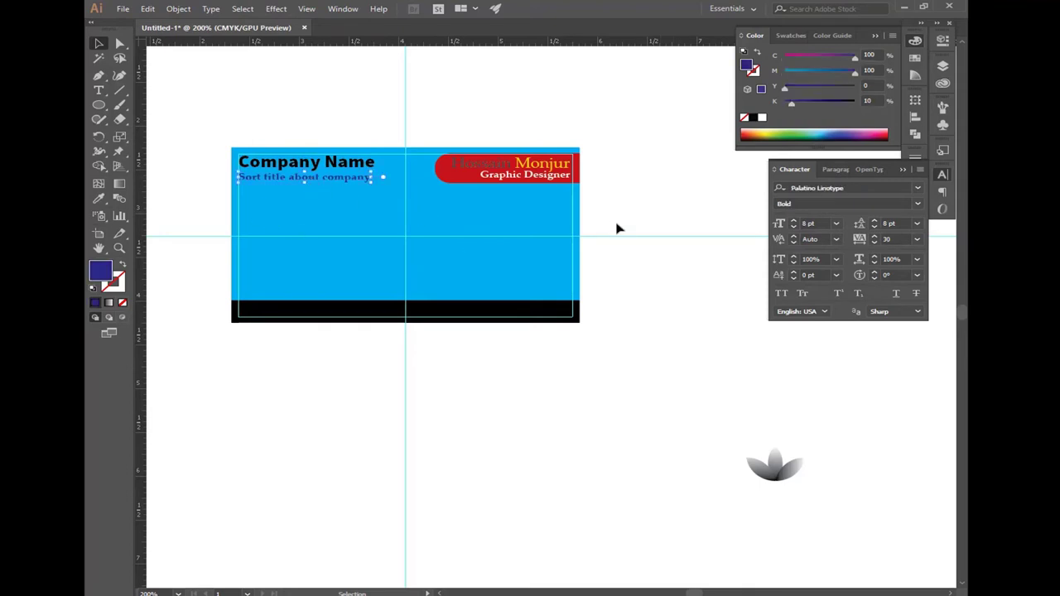
click(873, 237)
click(654, 207)
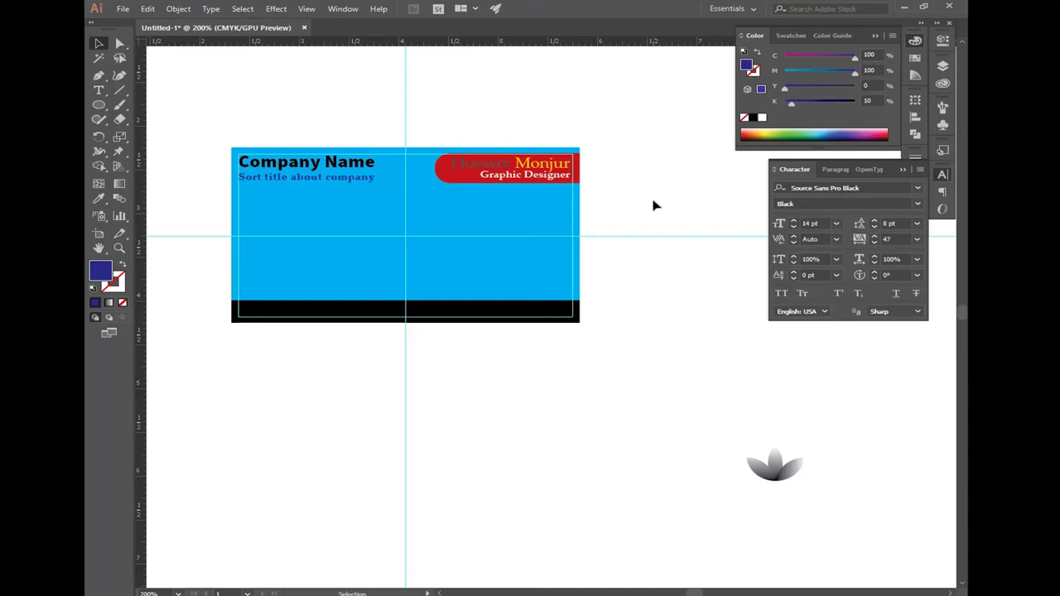
- Colour the word 'Company' red, leaving 'Name' black
key(t)
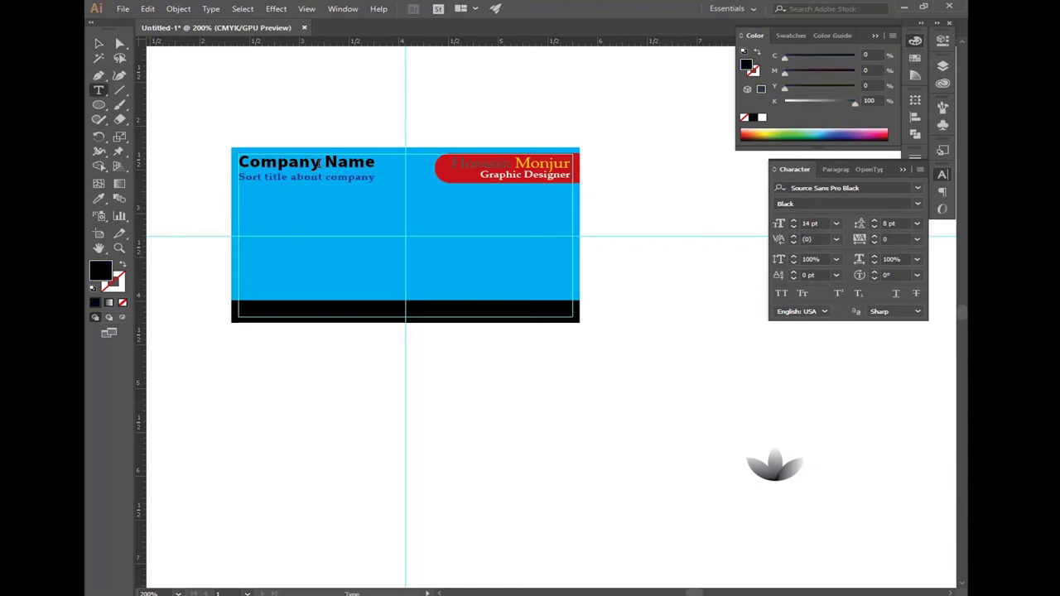
drag(320, 164, 208, 163)
mouse_move(857, 103)
mouse_down()
mouse_move(778, 101)
mouse_move(861, 68)
mouse_up()
drag(785, 85, 900, 84)
drag(790, 103, 795, 103)
click(684, 135)
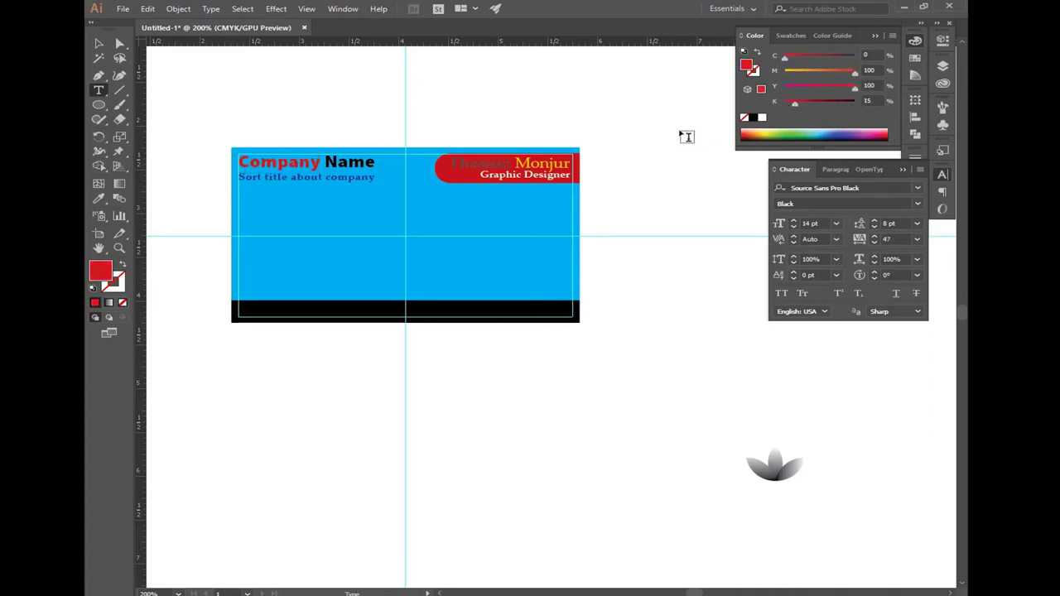
click(99, 44)
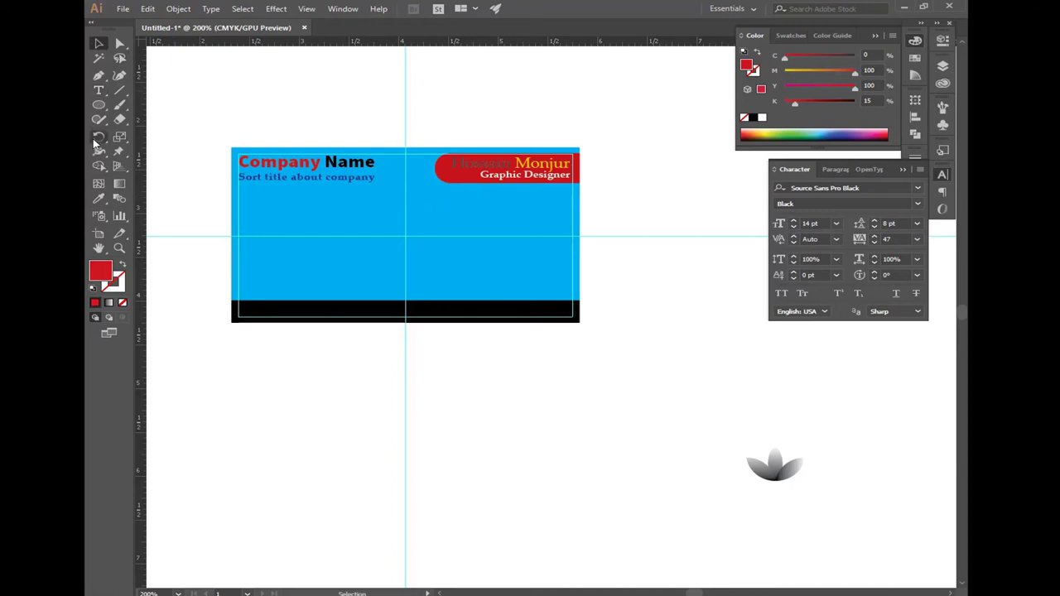
click(99, 106)
- Draw a square in the card's lower left and fill it black
click(166, 104)
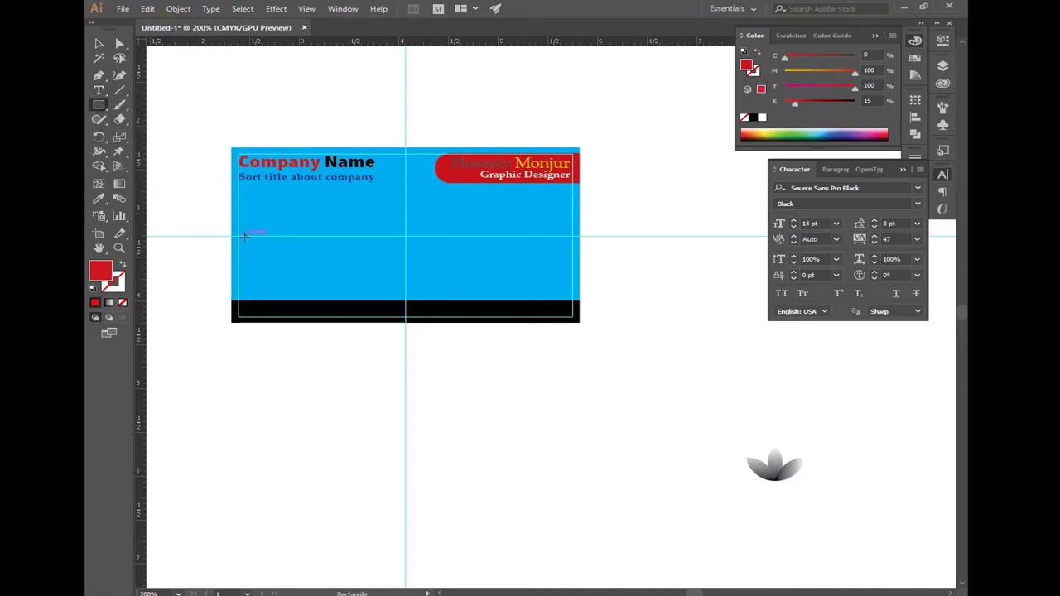
drag(240, 236, 311, 299)
click(99, 43)
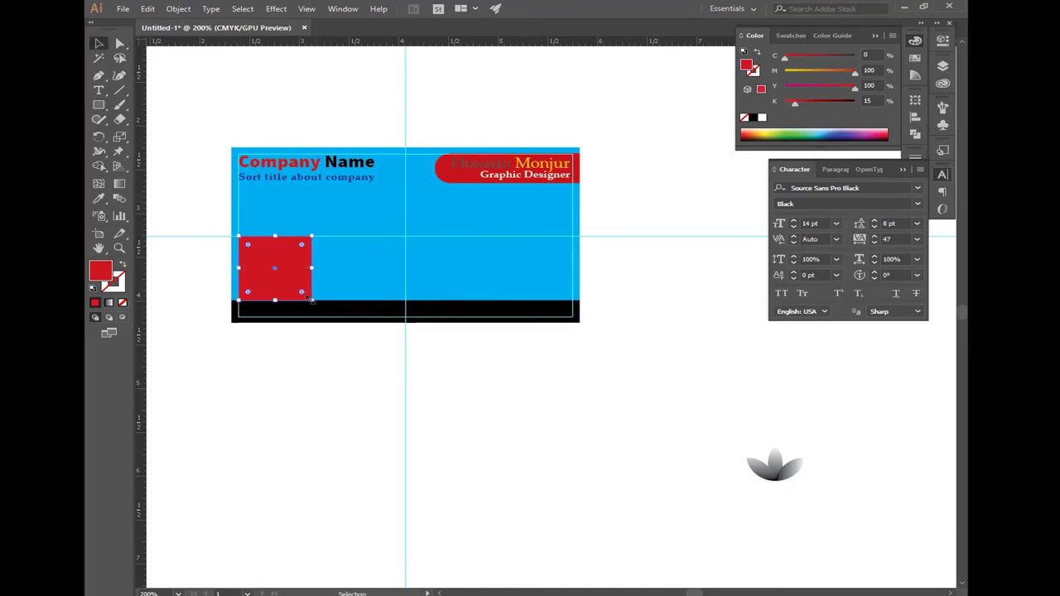
drag(311, 299, 301, 293)
key(Up)
key(Up)
key(Up)
click(753, 119)
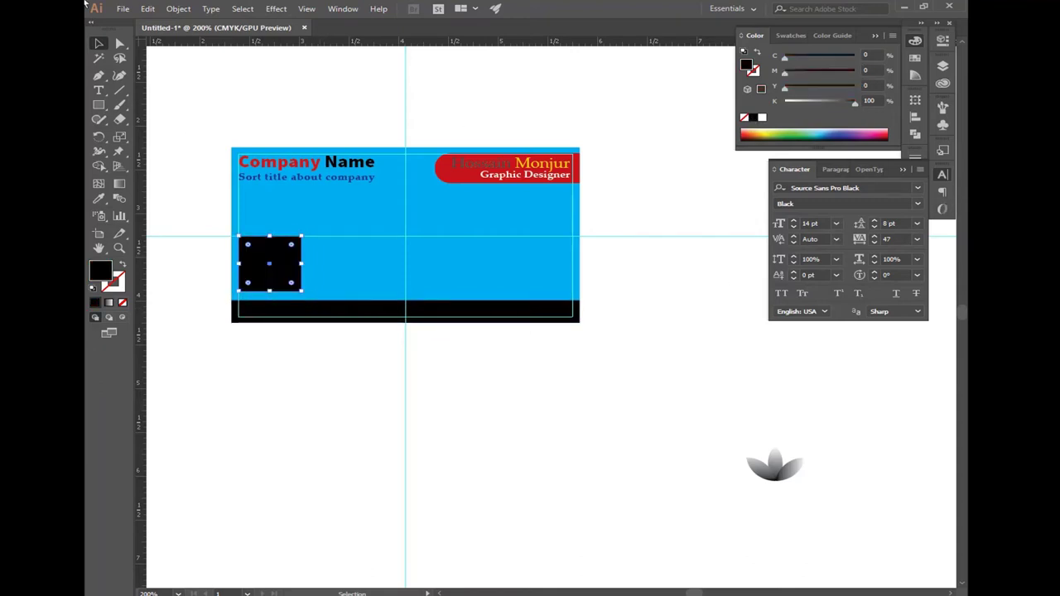
click(203, 74)
- Draw a small white square on it and place a copy to its right
drag(101, 108, 158, 104)
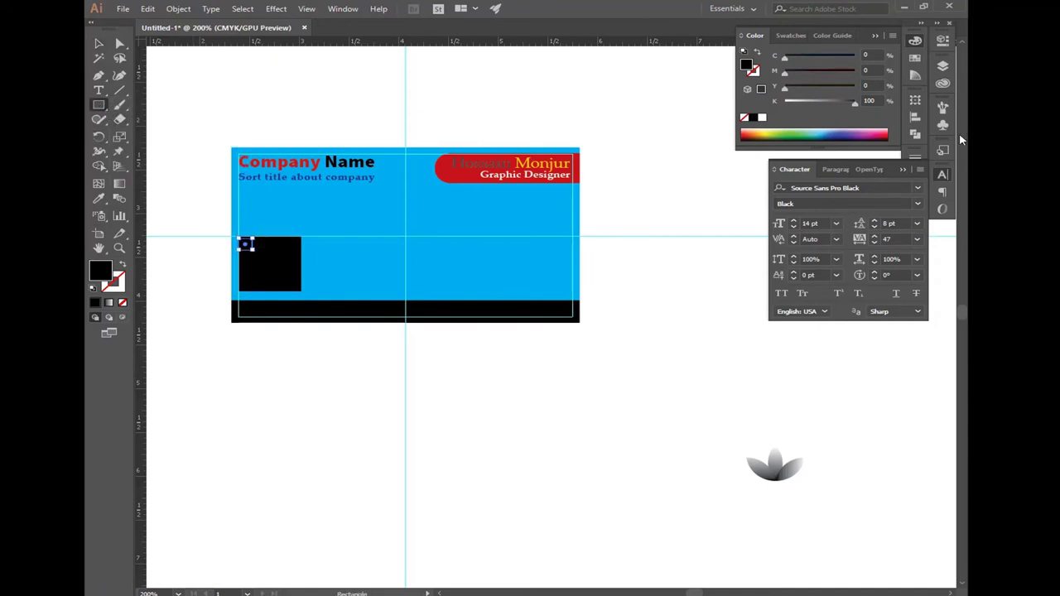
click(761, 118)
key(v)
drag(248, 249, 293, 248)
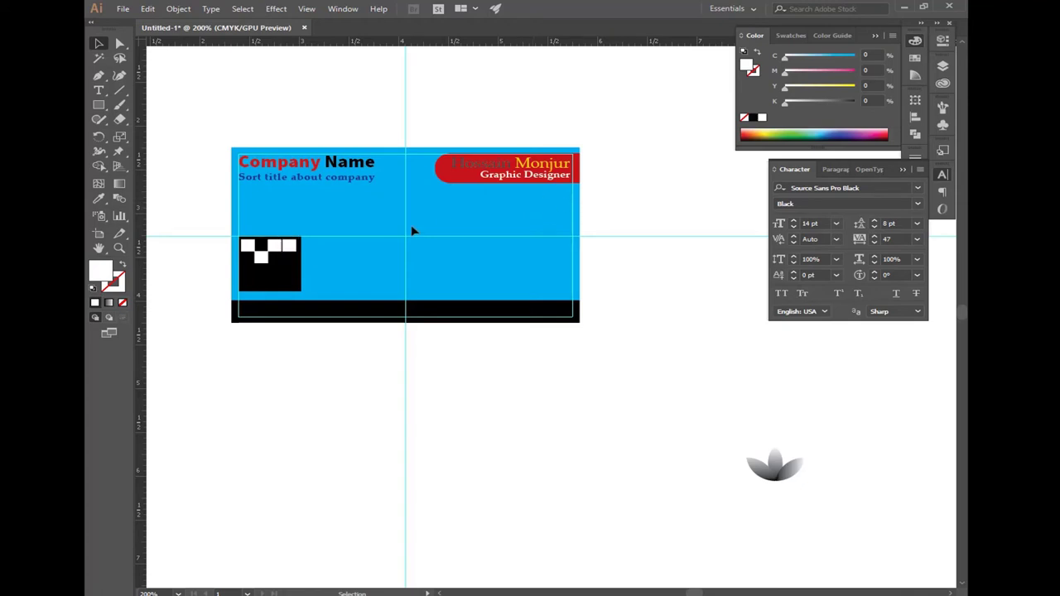
- Move the white square copies into a 3x3 grid on the black square
drag(289, 249, 292, 281)
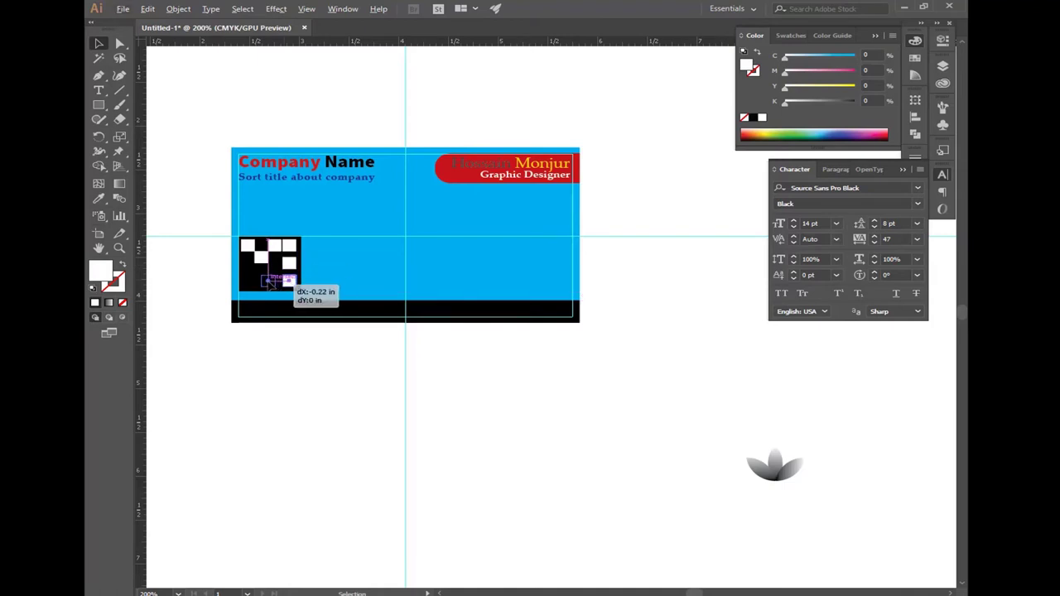
drag(291, 281, 250, 282)
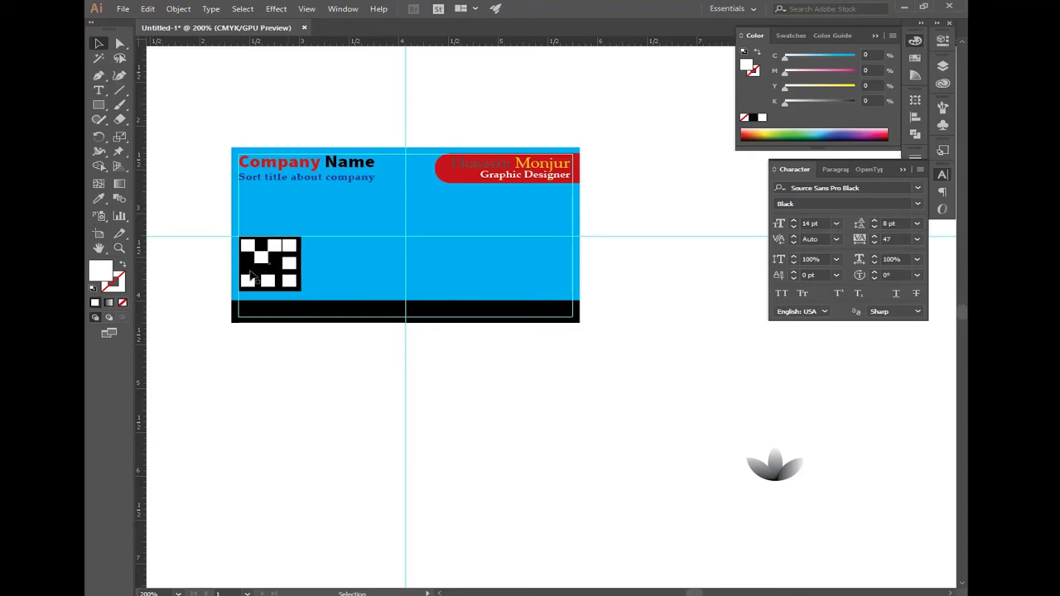
mouse_move(263, 258)
mouse_down()
mouse_move(248, 261)
mouse_move(270, 263)
mouse_up()
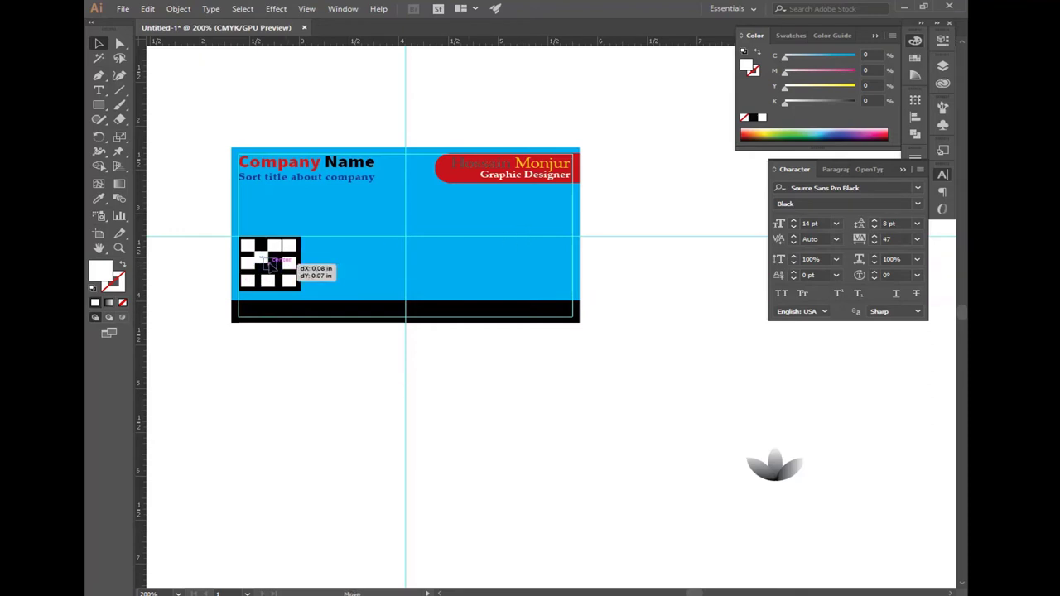
drag(279, 244, 273, 244)
click(339, 119)
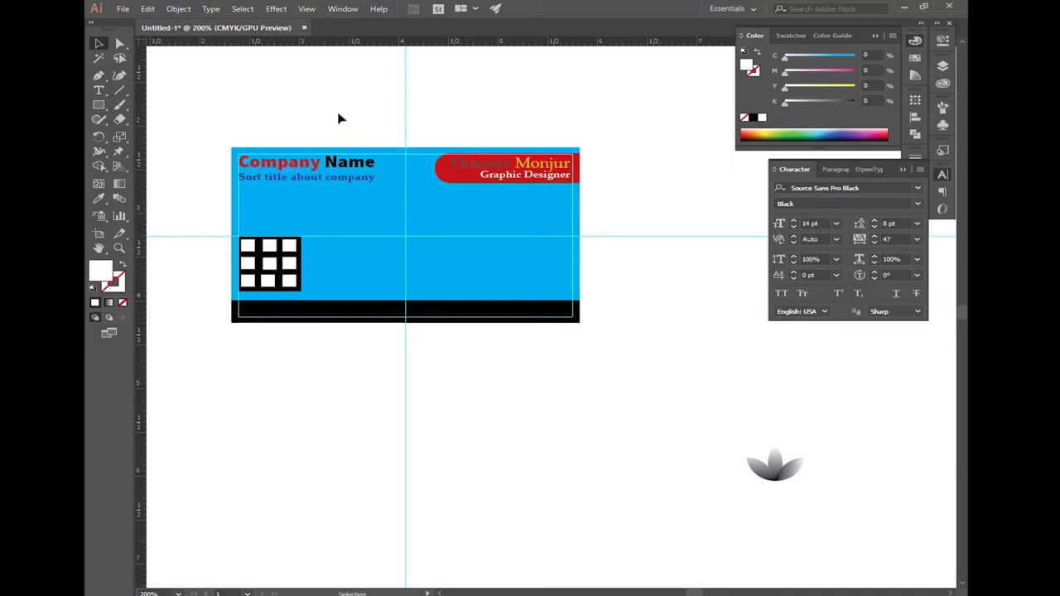
- Select the bottom row of three white squares and bring up Pathfinder
click(248, 245)
click(260, 412)
click(268, 281)
shift+click(248, 281)
shift+click(289, 282)
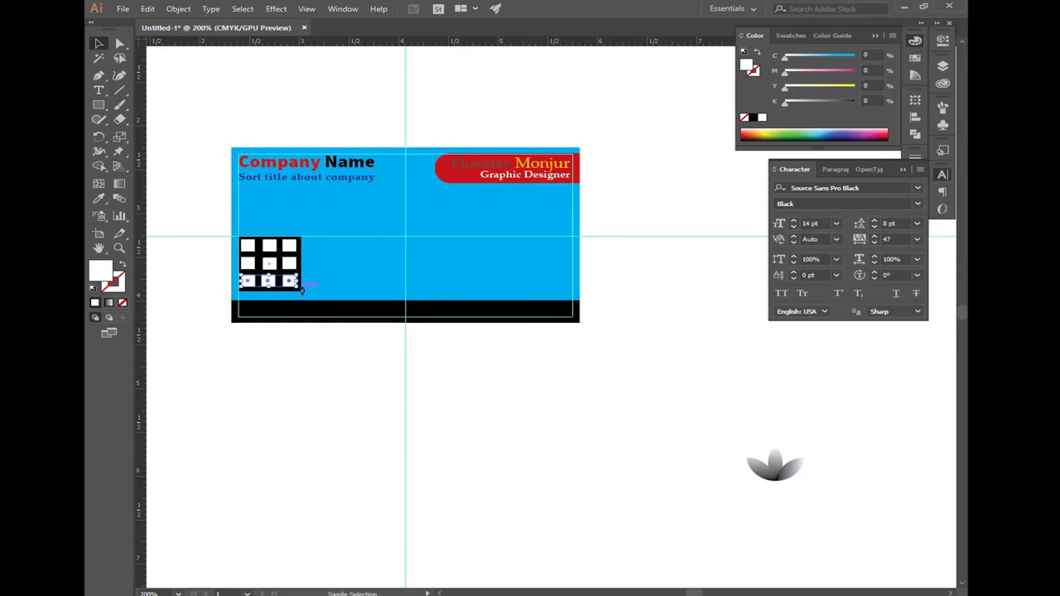
click(909, 171)
click(915, 119)
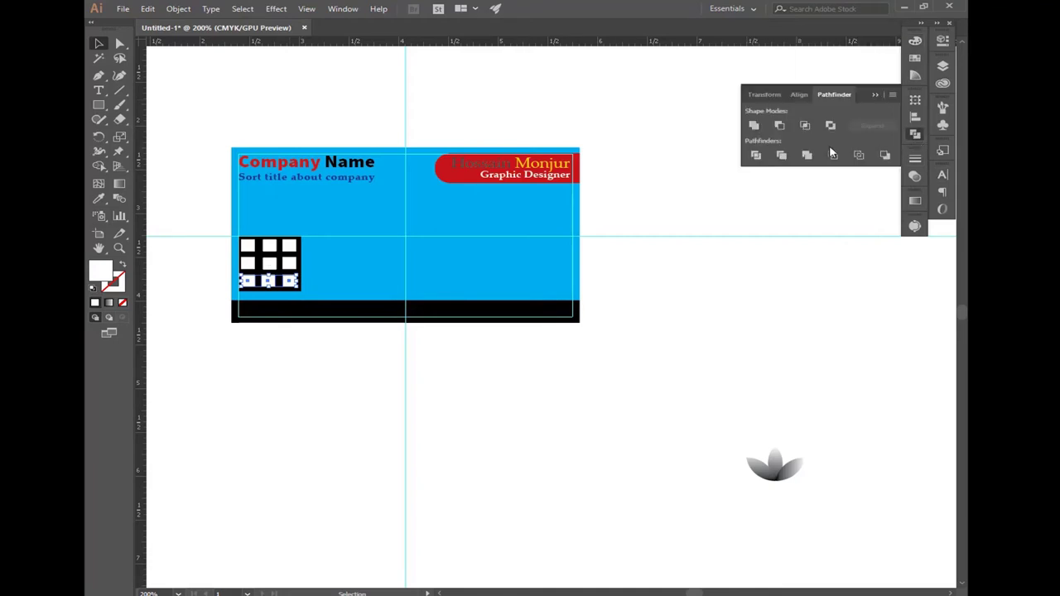
- Try horizontal centre alignment on the bottom squares, then undo it
click(915, 118)
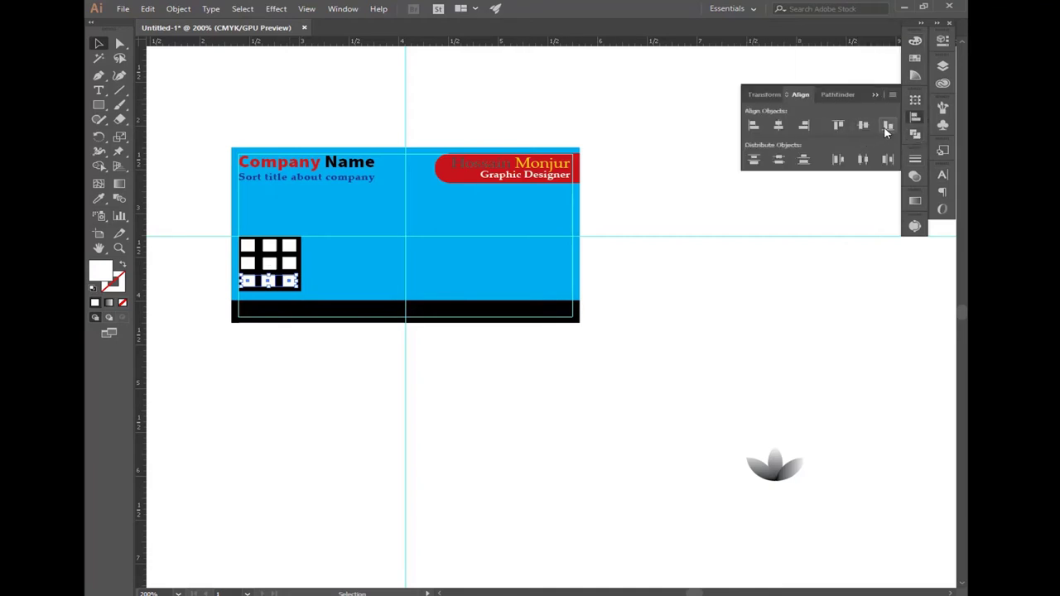
click(779, 125)
key(ctrl+z)
click(654, 283)
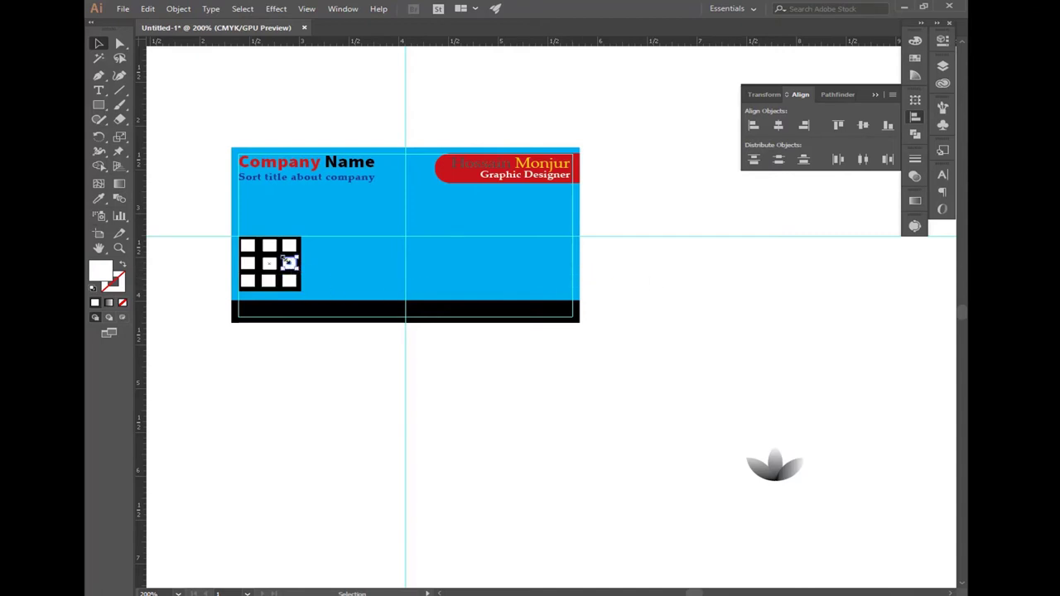
- Align the middle row and then the top row of white squares
shift+click(269, 263)
shift+click(248, 263)
click(888, 125)
click(293, 246)
shift+click(268, 246)
shift+click(248, 246)
click(887, 125)
click(706, 275)
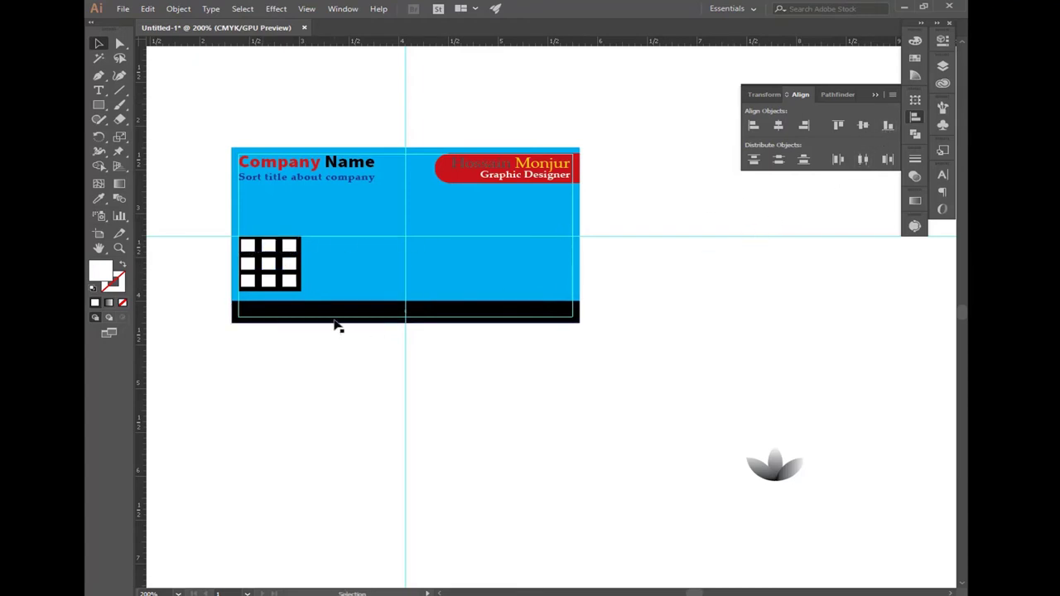
- Select all nine white squares and nudge the grid slightly right
click(289, 281)
shift+click(268, 281)
shift+click(248, 281)
shift+click(248, 264)
shift+click(269, 263)
shift+click(289, 263)
shift+click(247, 246)
shift+click(289, 246)
shift+click(268, 246)
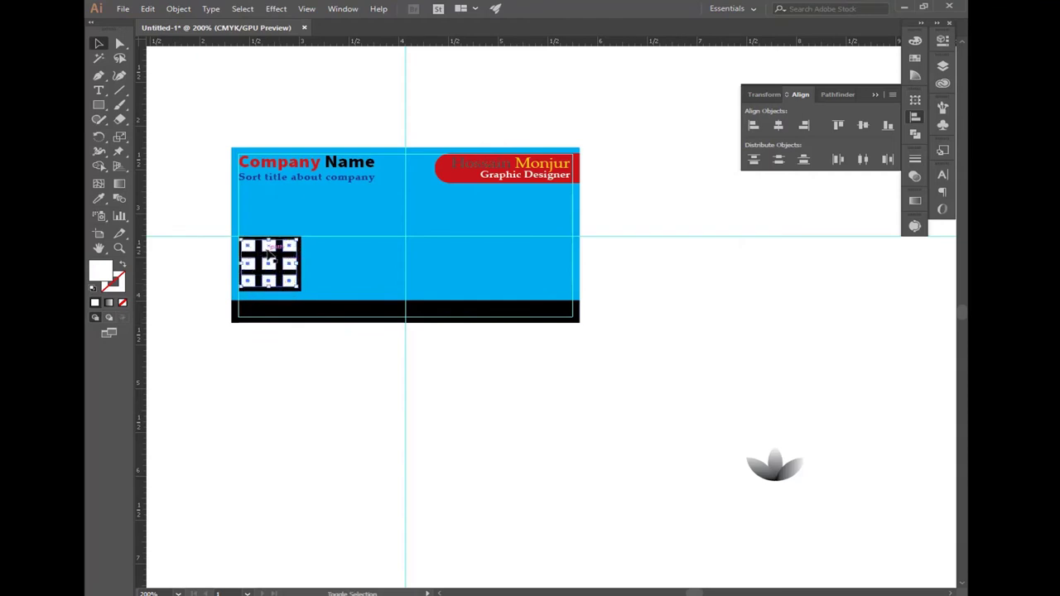
key(Right)
click(708, 364)
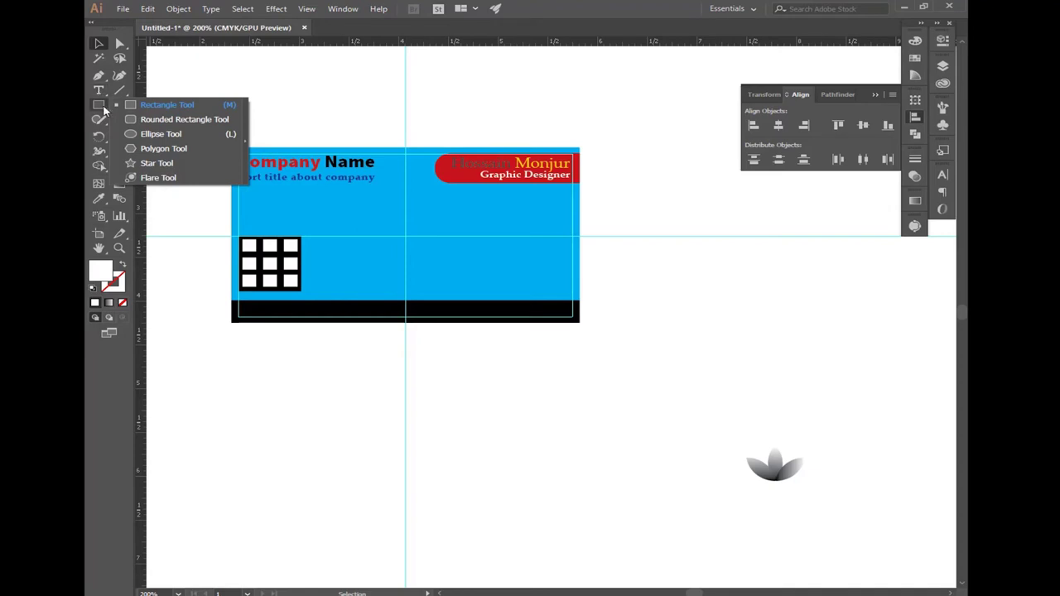
- Draw a small white rectangle on the card's vertical centre guide and widen it slightly
click(166, 105)
drag(405, 189, 437, 213)
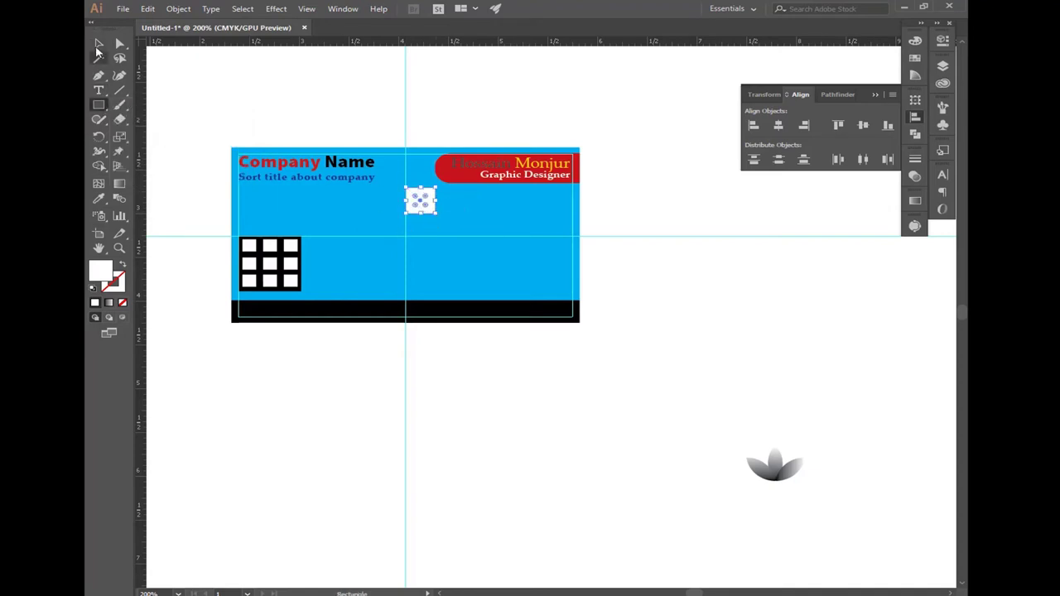
click(99, 43)
key(Down)
key(Down)
key(Down)
key(Down)
key(Down)
key(Down)
key(Down)
drag(436, 218, 443, 218)
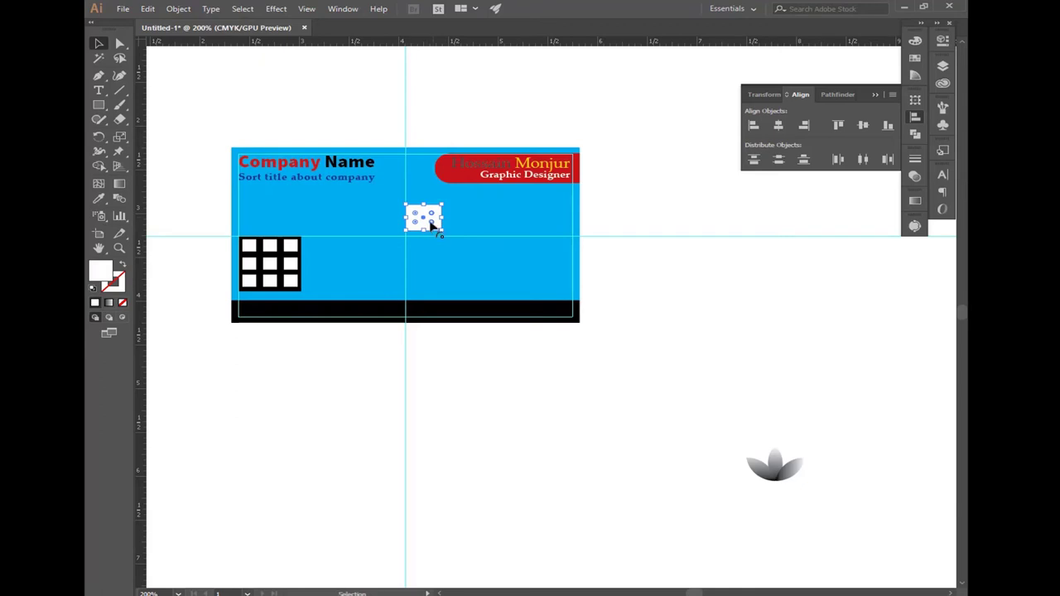
click(569, 258)
- Round the rectangle's right side with live corners and settle the tab on the centre guide
click(431, 218)
drag(441, 218, 431, 218)
click(492, 266)
click(416, 218)
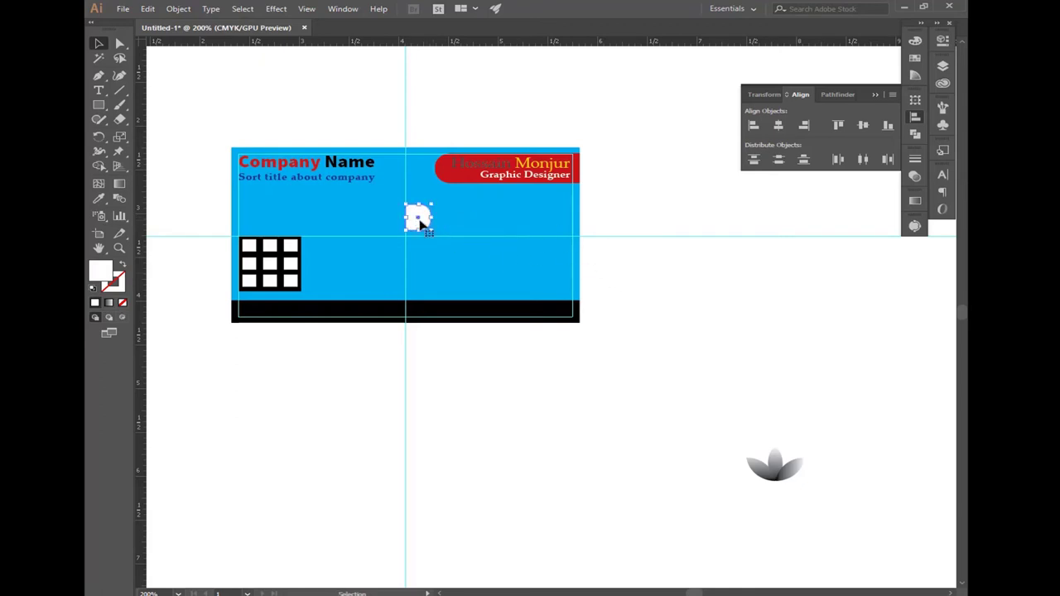
click(651, 199)
click(428, 220)
click(679, 229)
drag(420, 222, 418, 219)
click(875, 95)
click(914, 40)
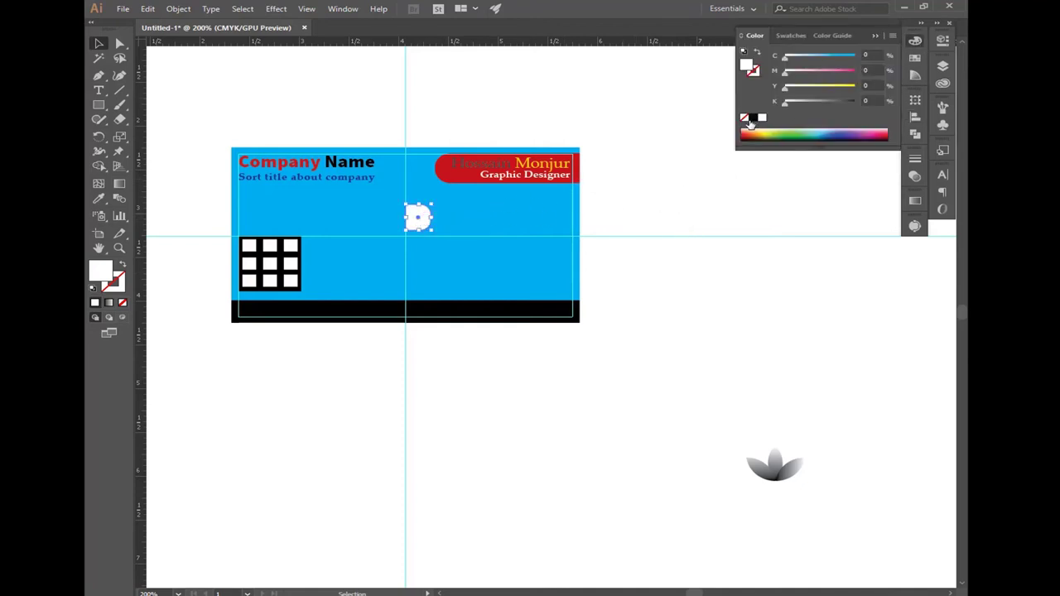
- Fill the tab black, copy it to three tabs, and space them with Vertical Distribute Center
click(750, 118)
drag(419, 217, 419, 290)
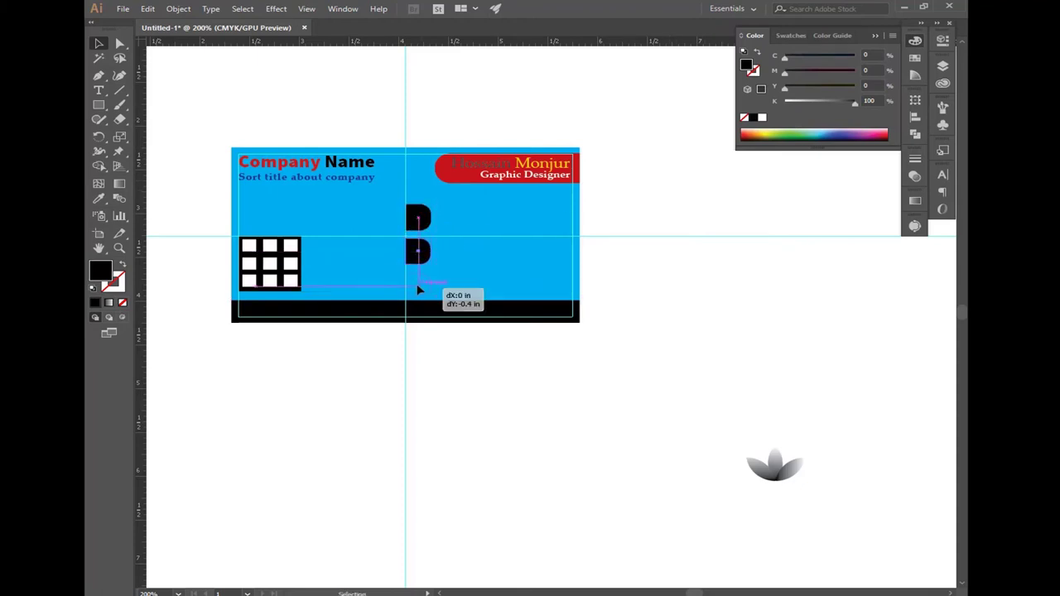
shift+click(418, 254)
shift+click(419, 218)
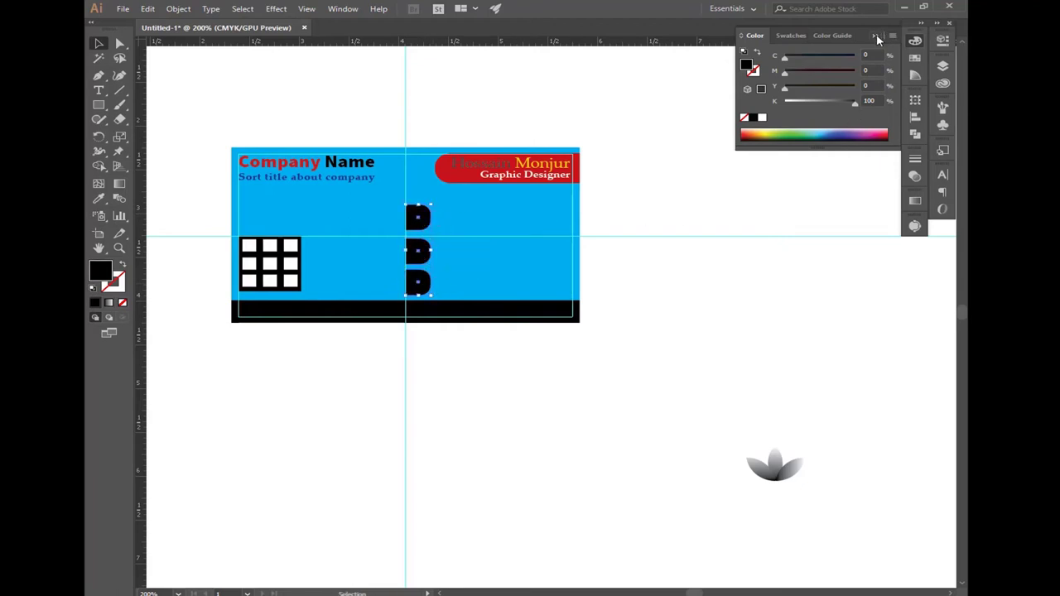
click(876, 36)
click(915, 118)
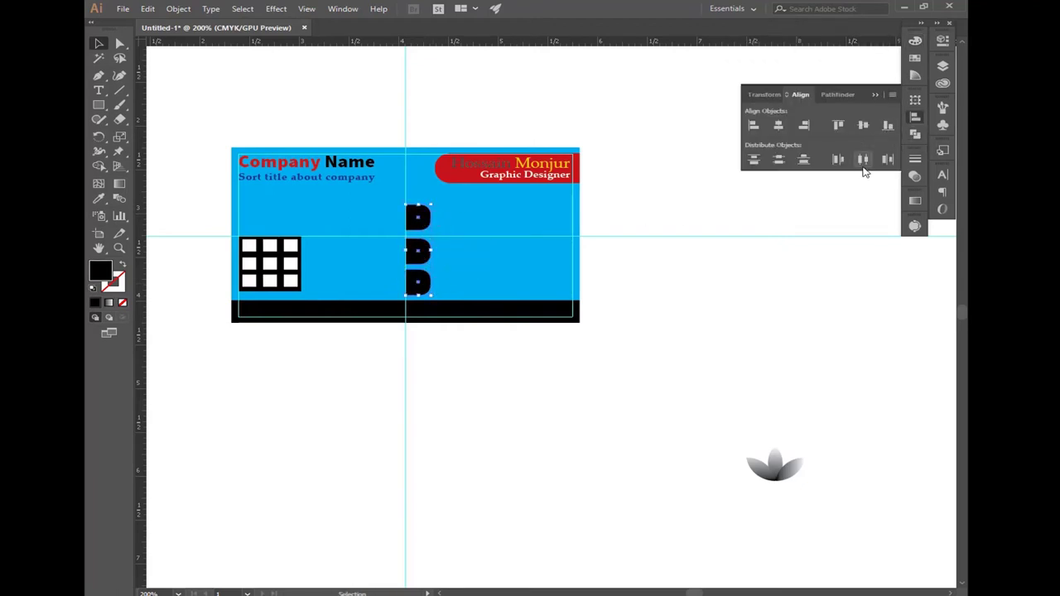
click(778, 159)
click(693, 252)
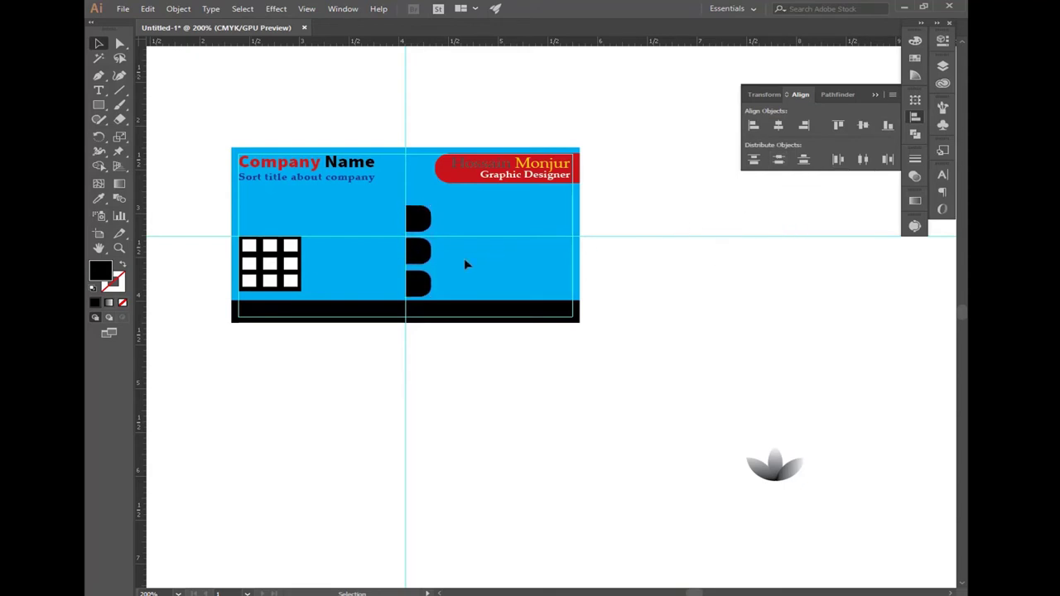
- Open the Mobile symbol library from the Symbols panel and move it beside the card
right_click(800, 371)
mouse_move(820, 423)
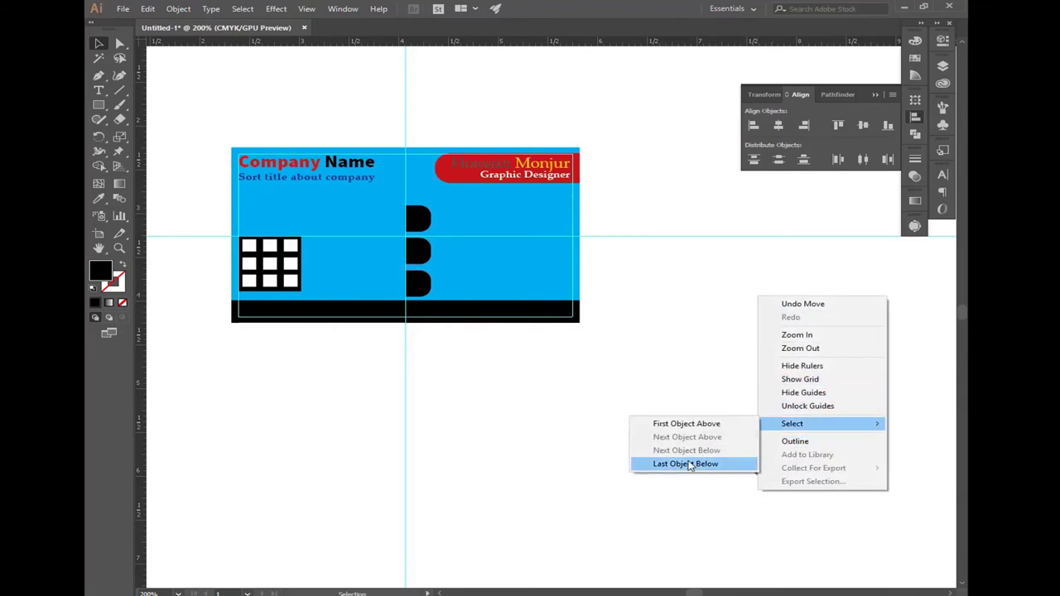
right_click(677, 277)
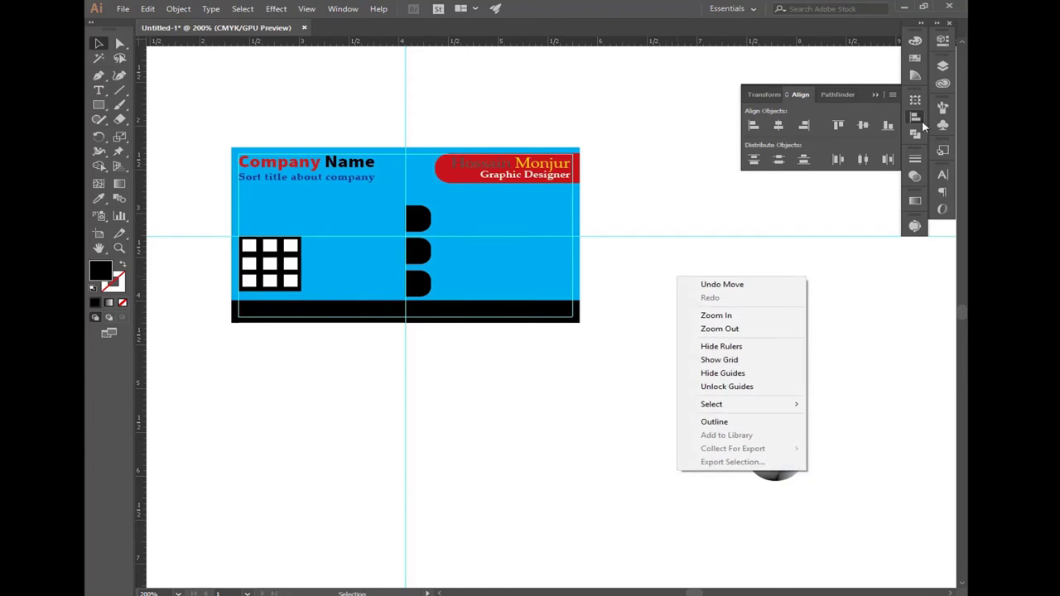
click(943, 125)
click(920, 101)
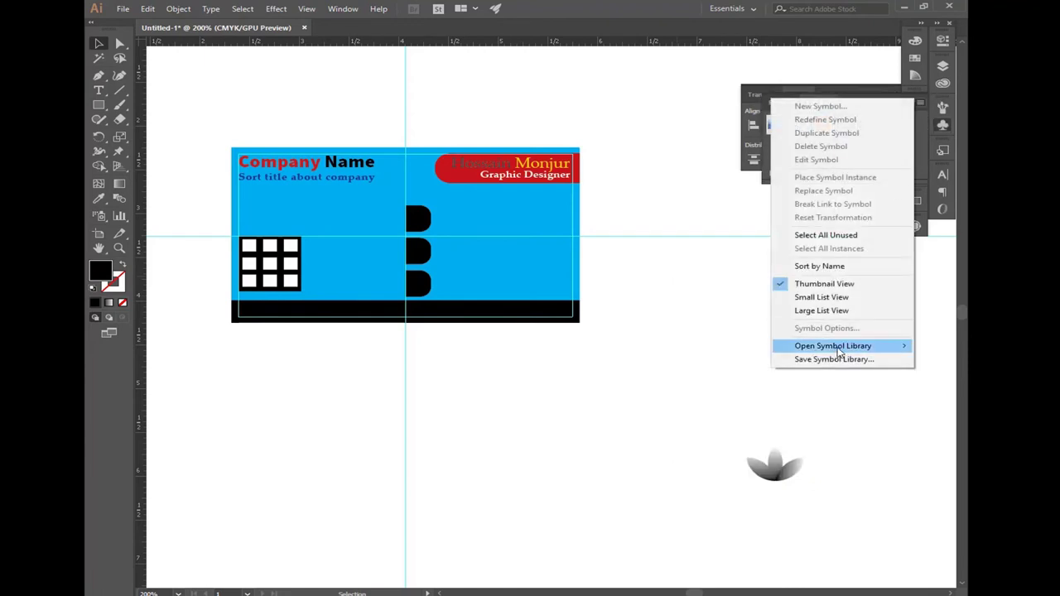
click(652, 478)
mouse_move(580, 277)
mouse_down()
mouse_move(769, 226)
mouse_move(792, 280)
mouse_up()
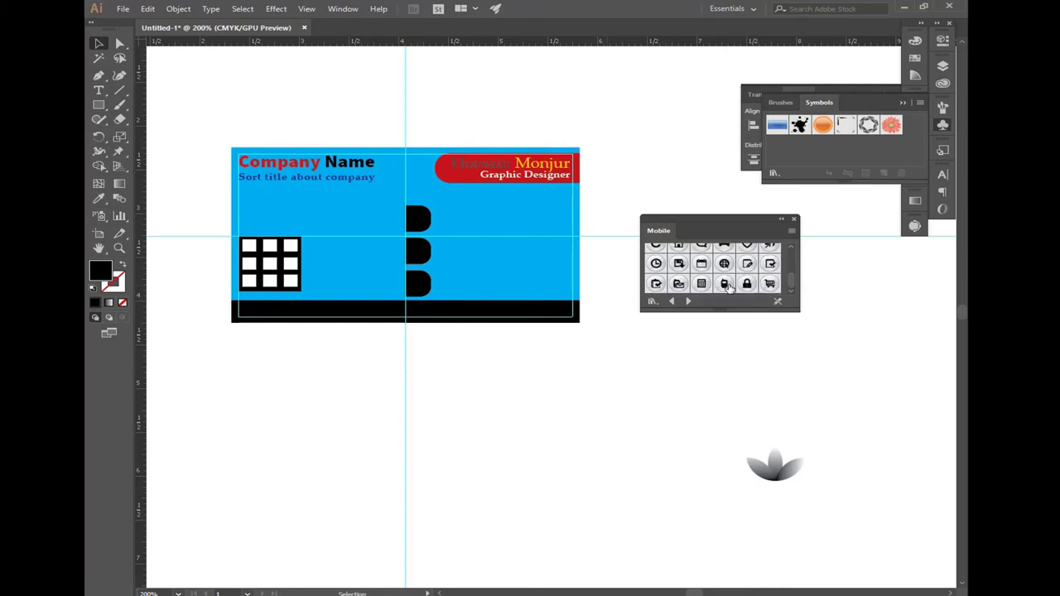
- Place the Phone, Home and Mail button symbols below the card, then close the library
drag(724, 284, 583, 370)
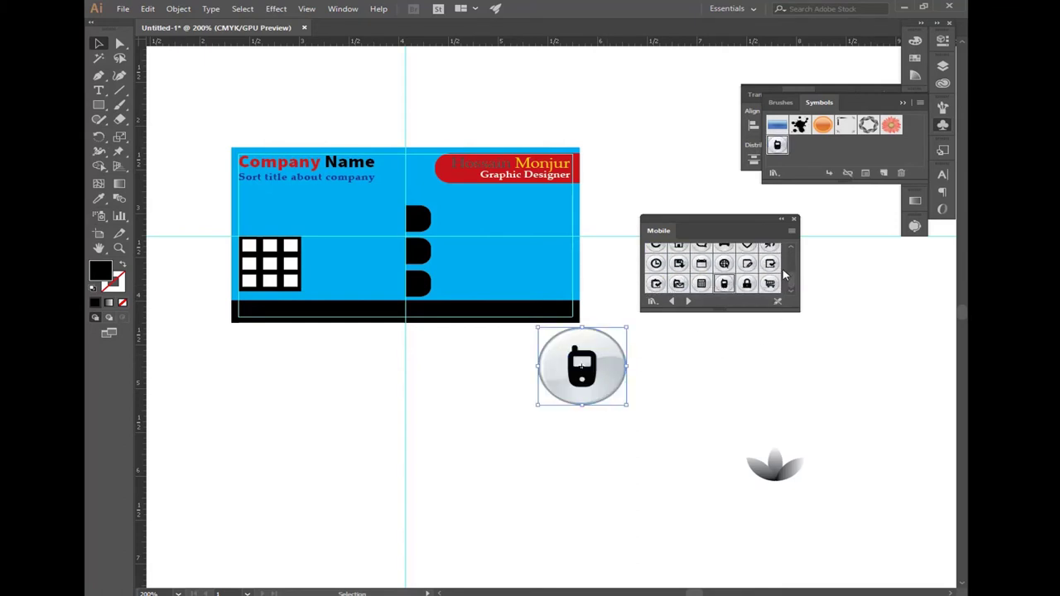
drag(792, 284, 792, 269)
drag(799, 311, 927, 370)
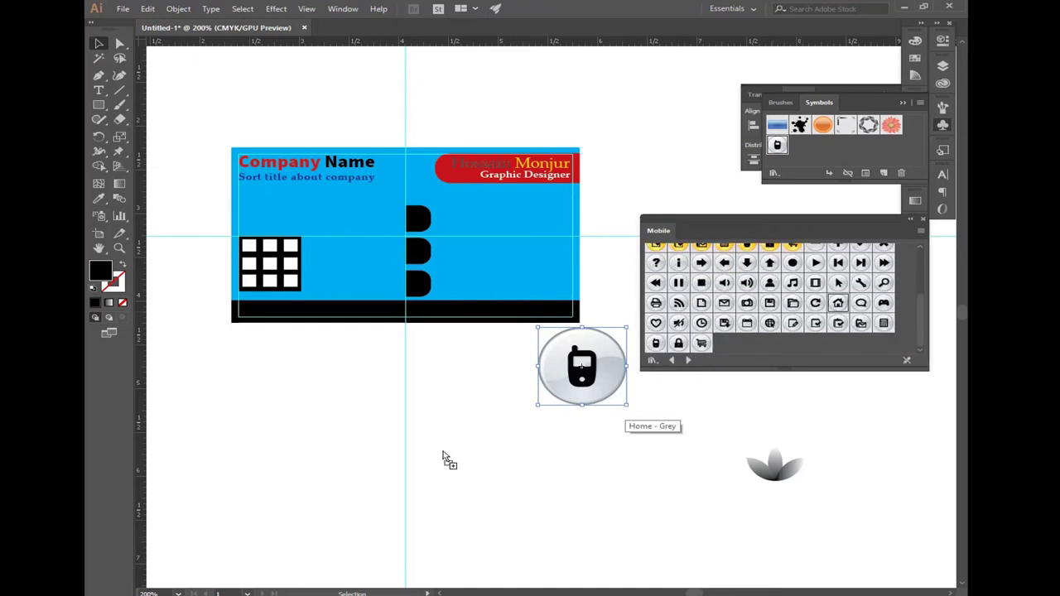
drag(838, 303, 442, 451)
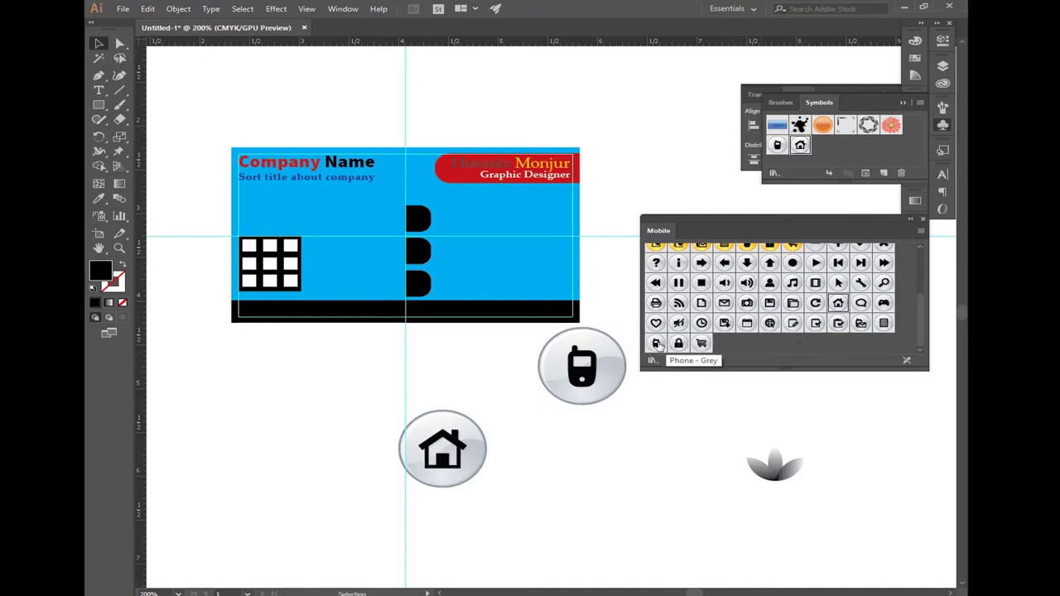
drag(724, 303, 611, 447)
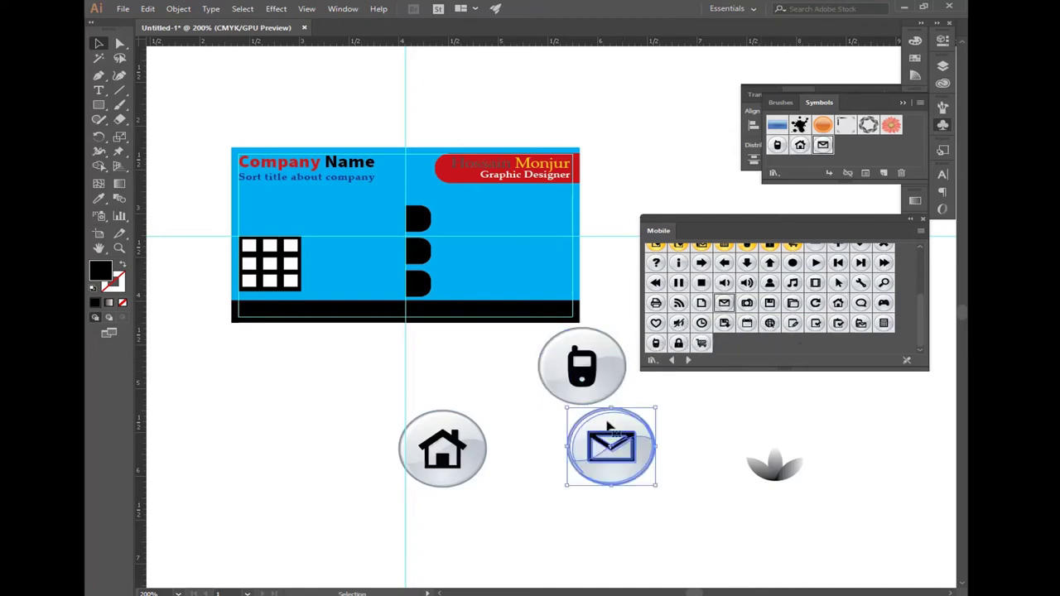
click(922, 222)
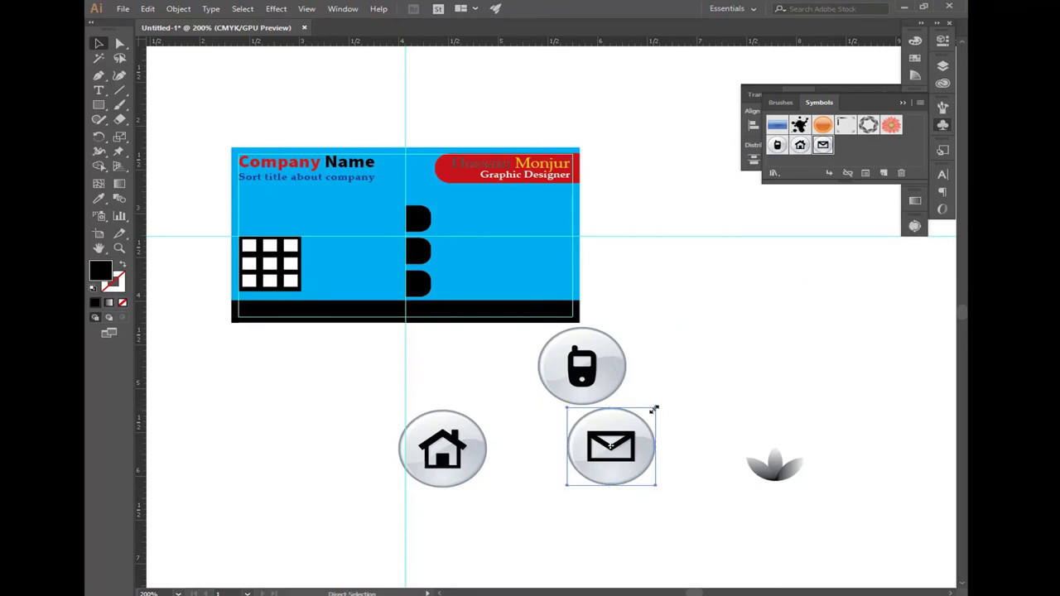
key(ctrl+plus)
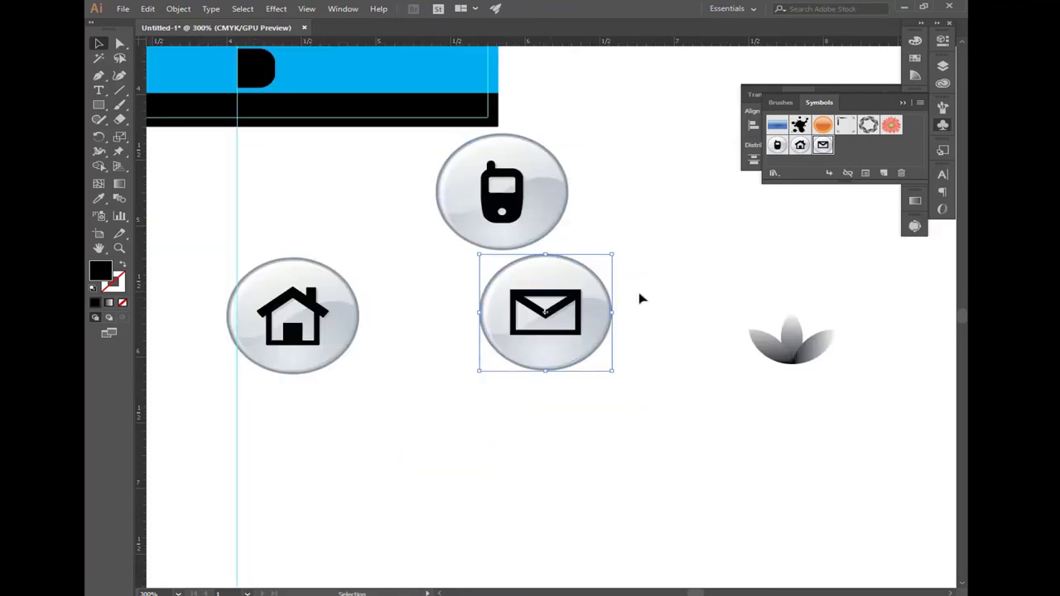
- Resize the mail button to 0.2 × 0.2 in
click(915, 117)
click(915, 117)
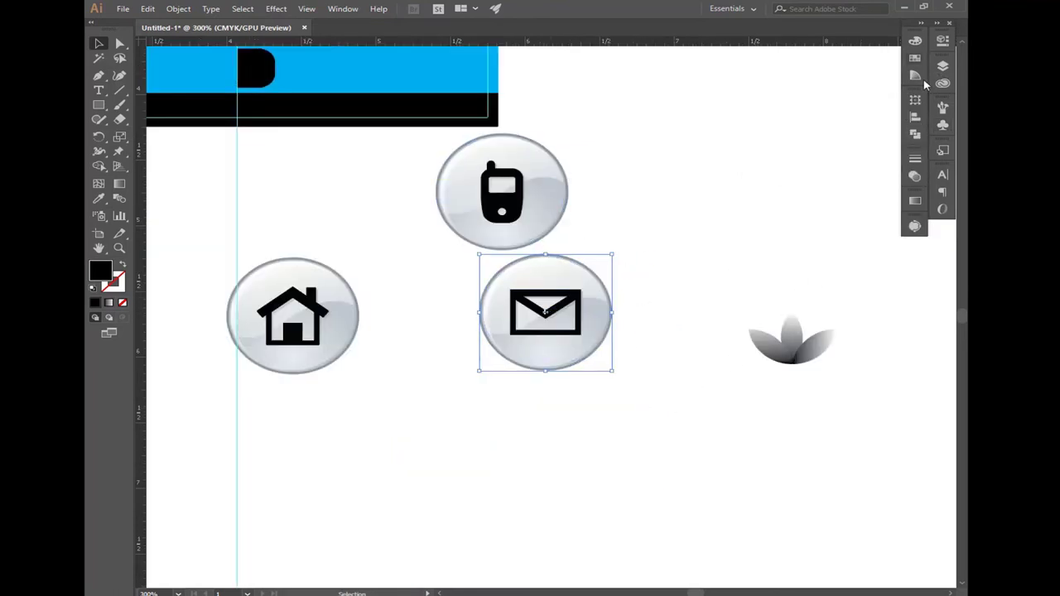
click(915, 100)
text(1.2)
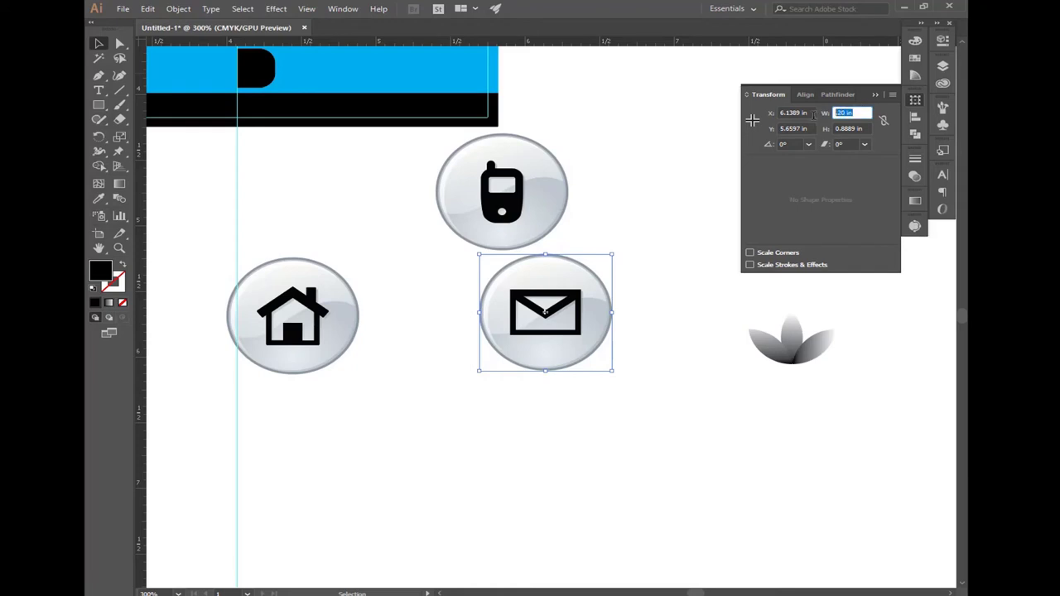
key(Tab)
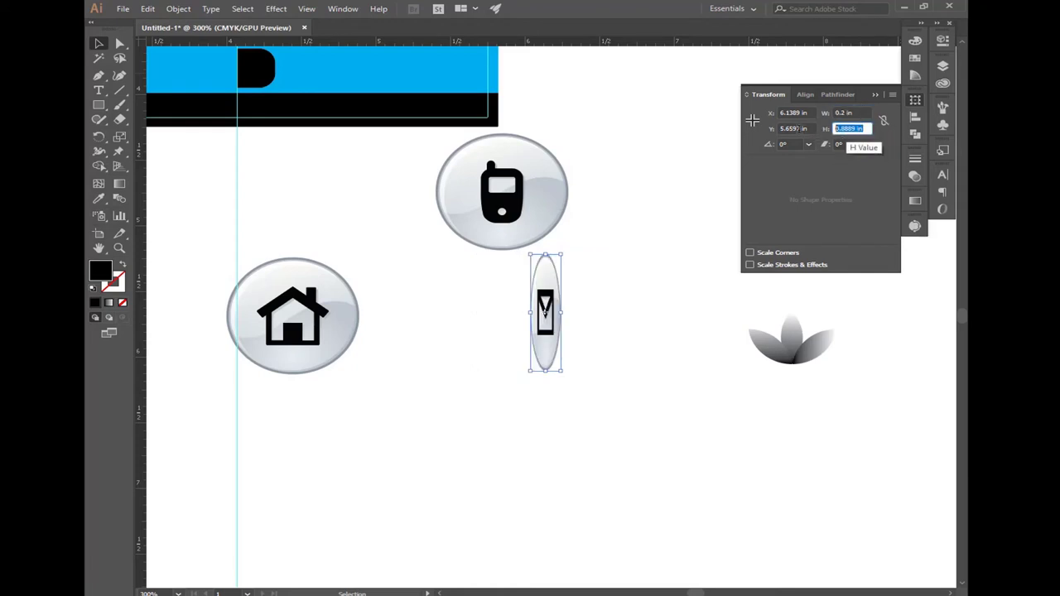
text(0.2)
key(Return)
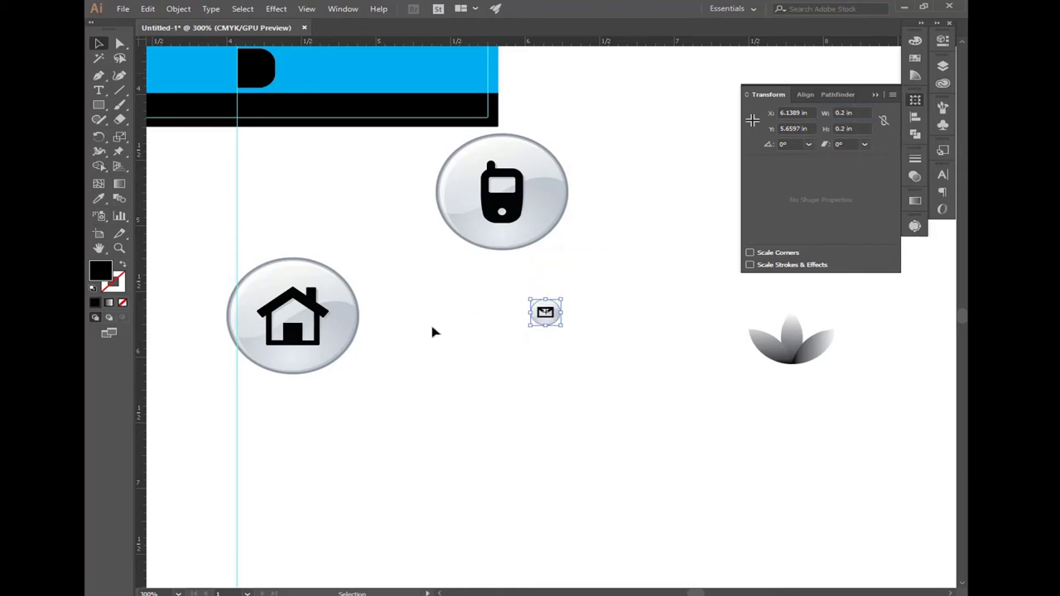
- Resize the phone and home buttons to 0.2 × 0.2 in as well
click(543, 211)
click(853, 113)
text(0.2)
key(Tab)
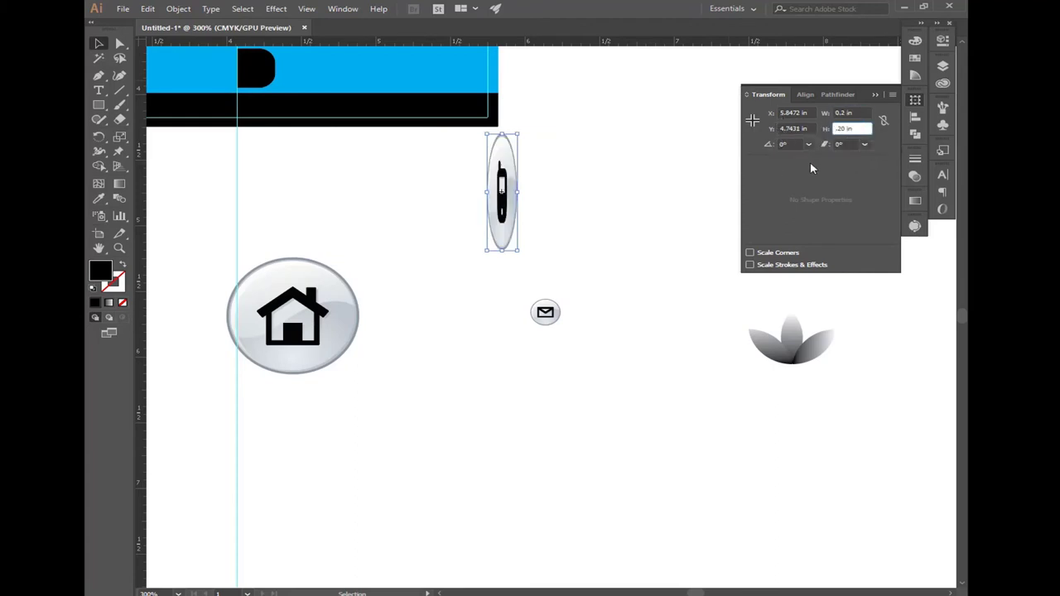
key(Return)
click(335, 292)
click(851, 113)
text(0.2)
key(Tab)
text(0.2)
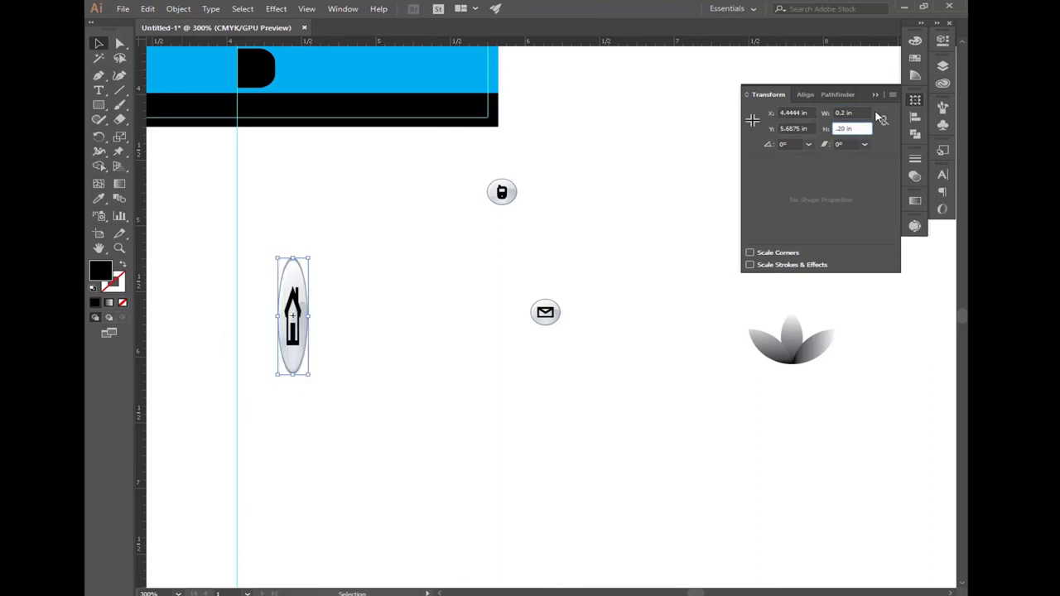
key(Return)
- Place the phone, home and mail buttons on the top, middle and bottom black tabs
drag(601, 204, 373, 328)
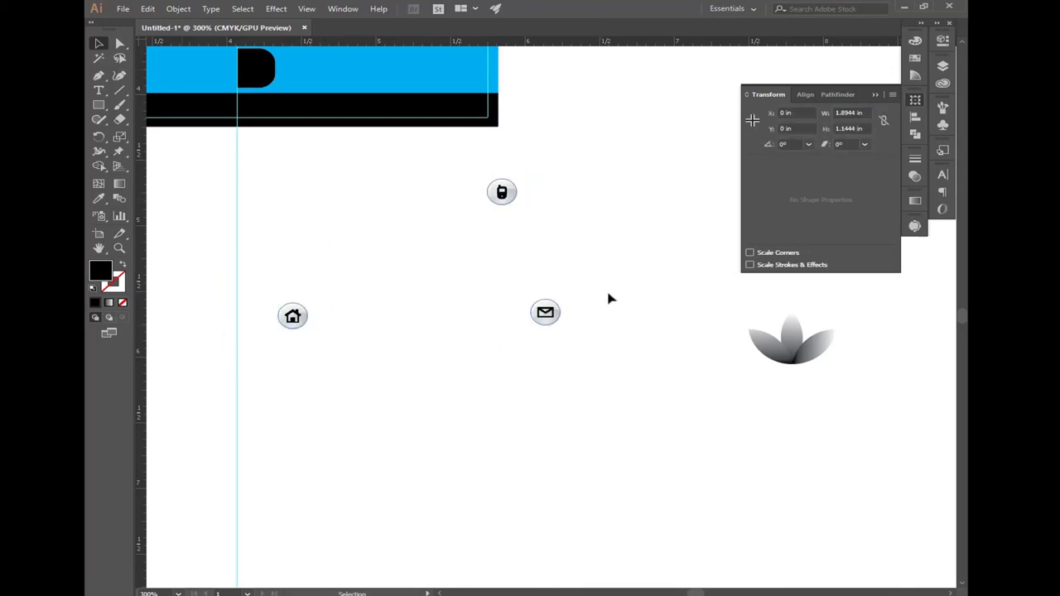
drag(534, 303, 337, 140)
drag(298, 312, 343, 77)
mouse_move(505, 203)
mouse_down()
mouse_move(419, 93)
mouse_move(514, 310)
mouse_move(370, 213)
mouse_up()
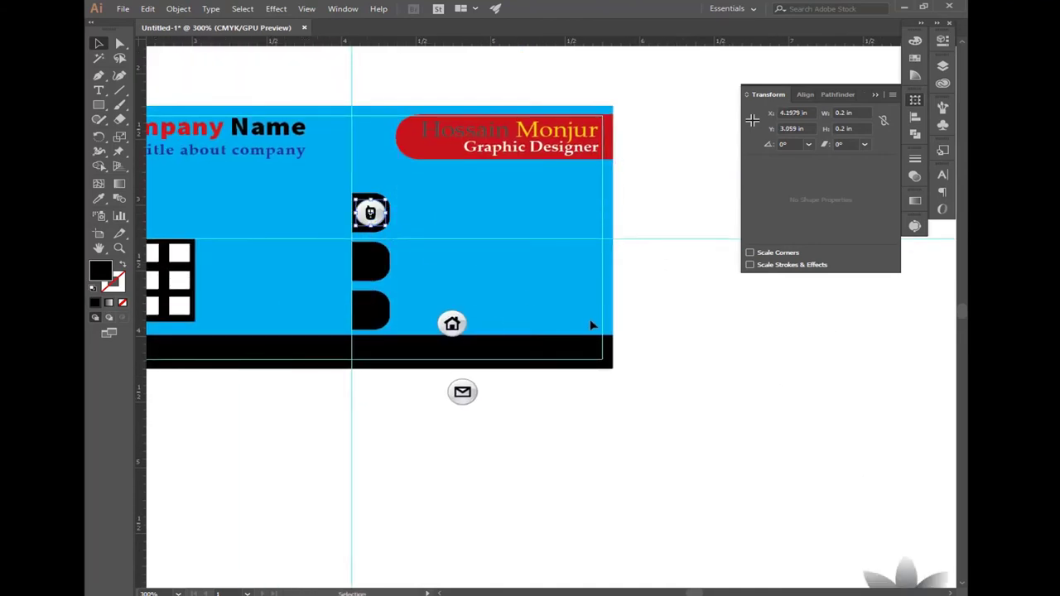
drag(451, 323, 370, 262)
drag(462, 391, 370, 309)
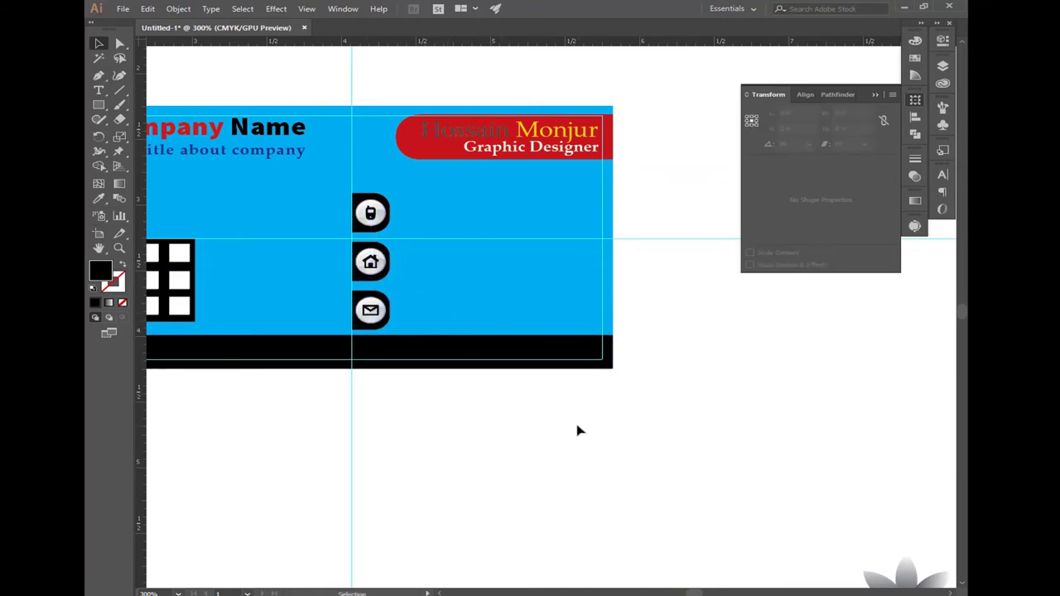
click(99, 89)
- Type the phone number as a text line and move it beside the phone icon
click(160, 93)
click(739, 421)
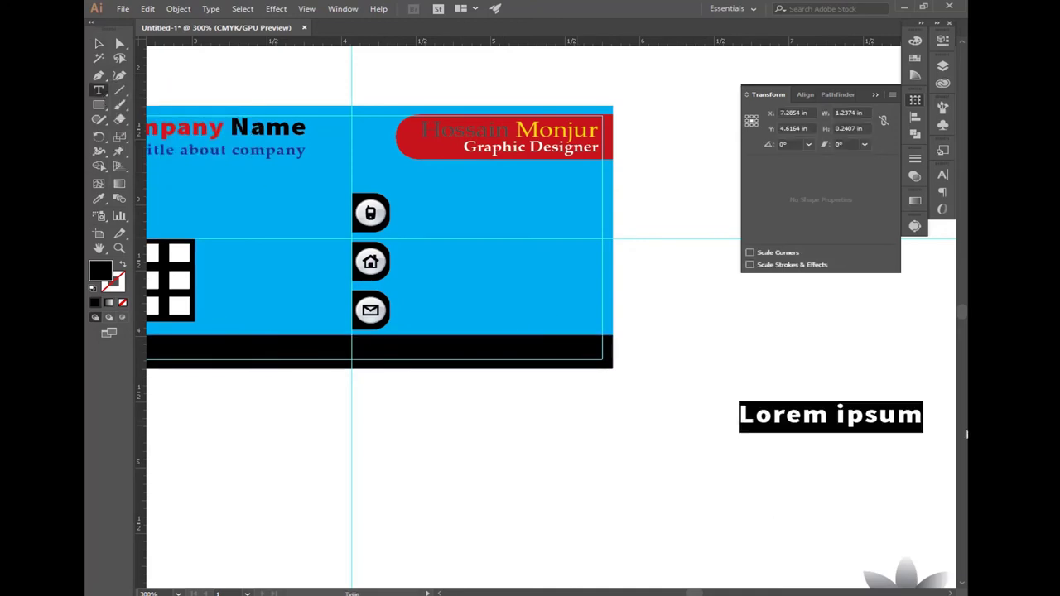
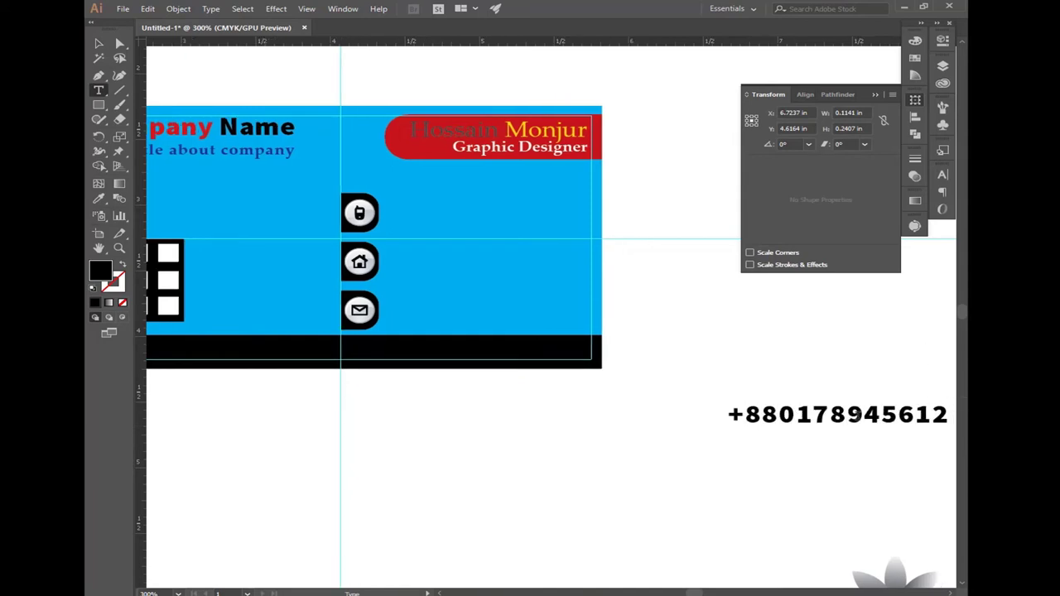
key(ctrl+a)
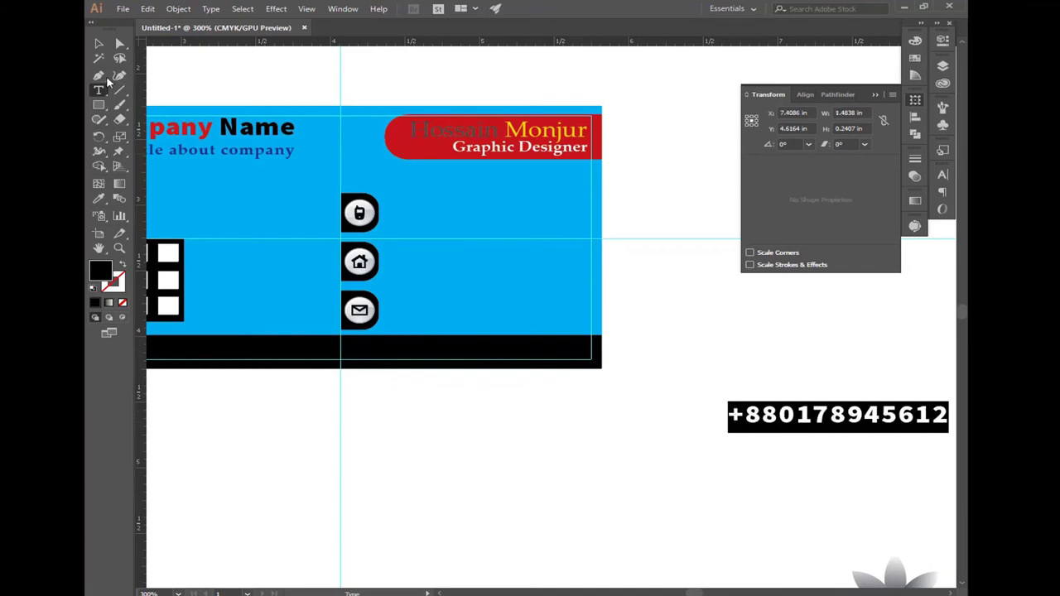
click(99, 43)
drag(770, 417, 425, 207)
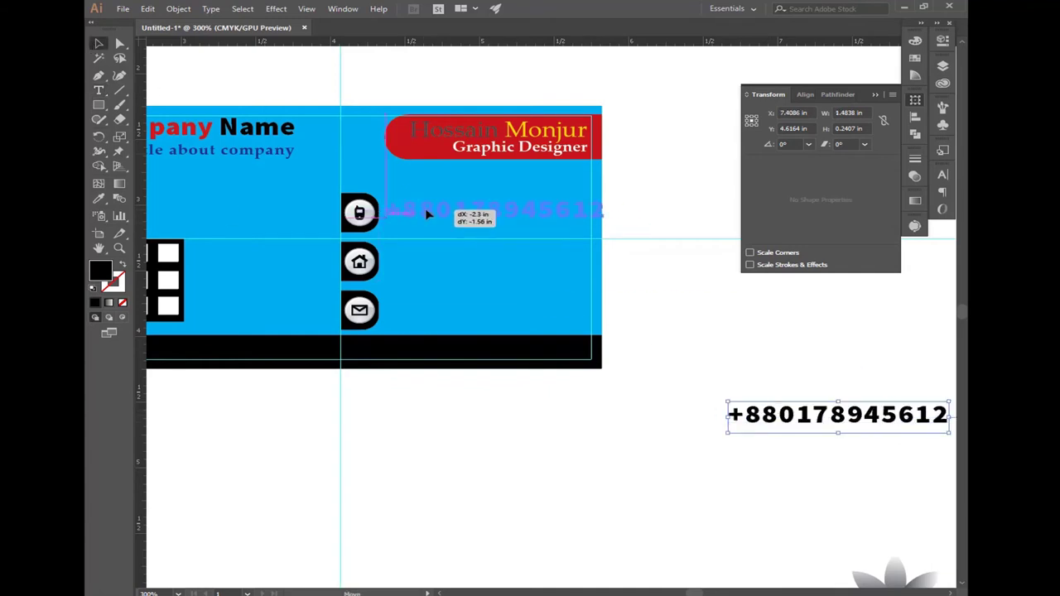
click(880, 94)
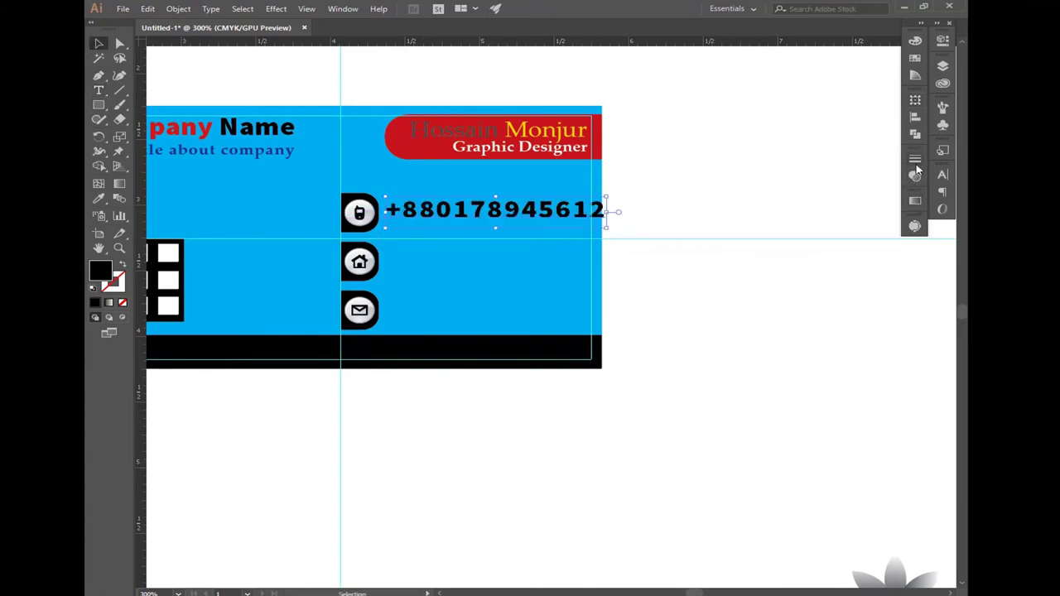
click(914, 161)
click(912, 162)
- Style the phone number as Times New Roman Bold, 8 pt
key(ctrl+t)
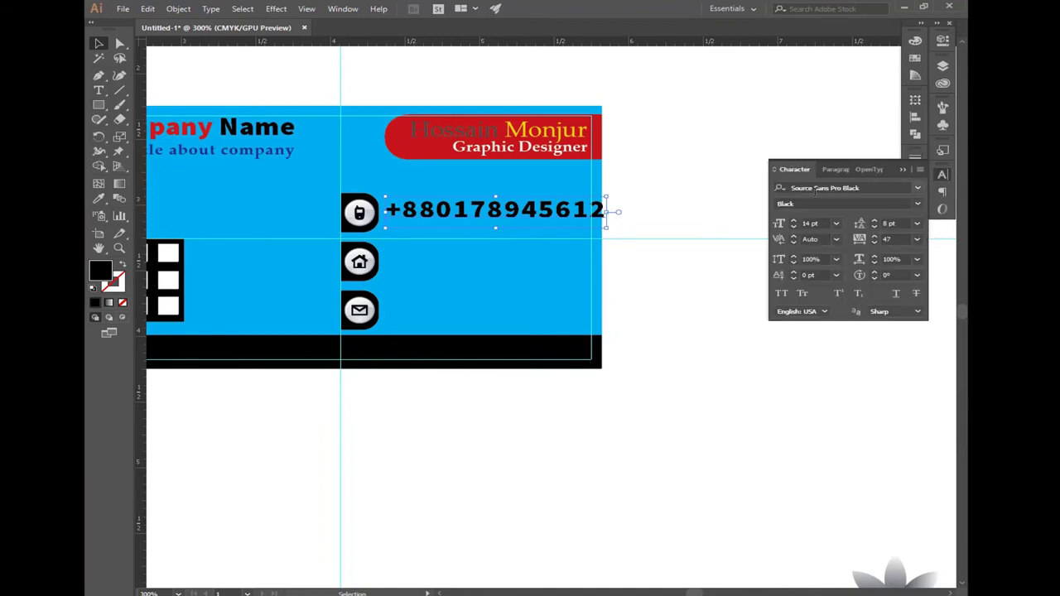
click(803, 189)
text(ti)
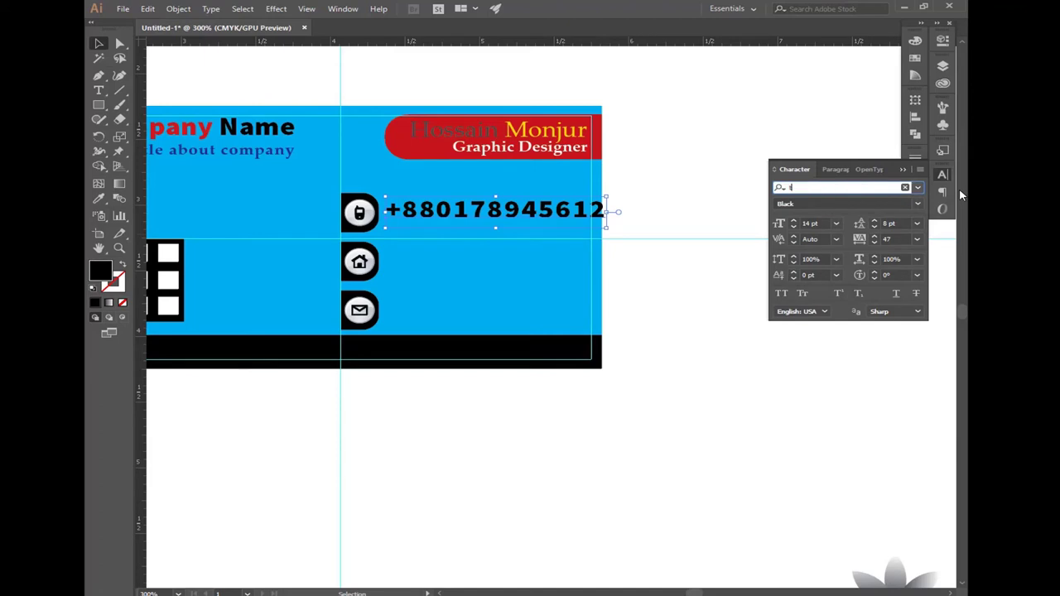
click(715, 224)
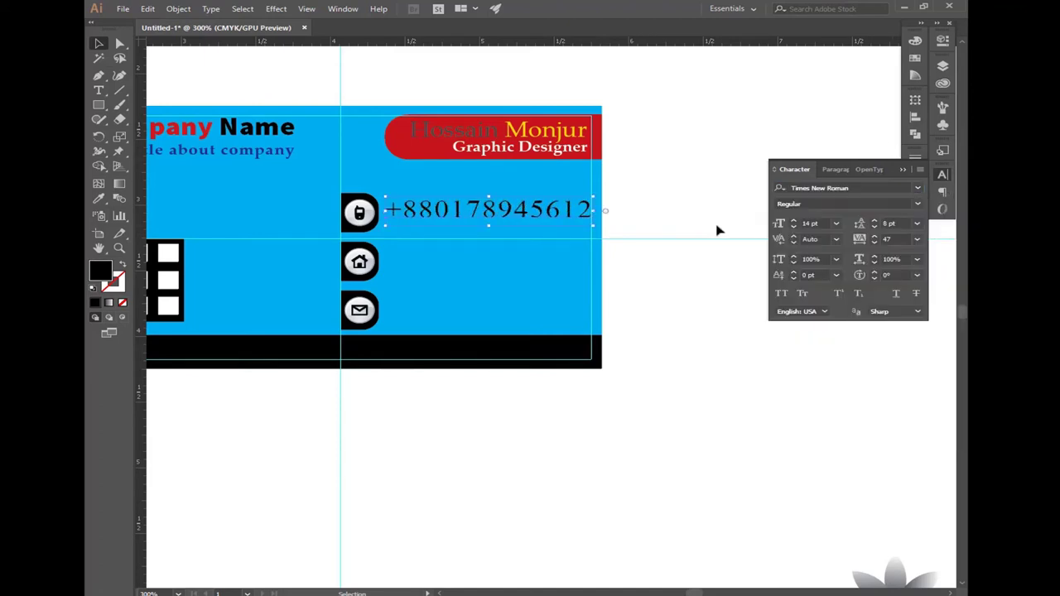
click(793, 227)
click(793, 227)
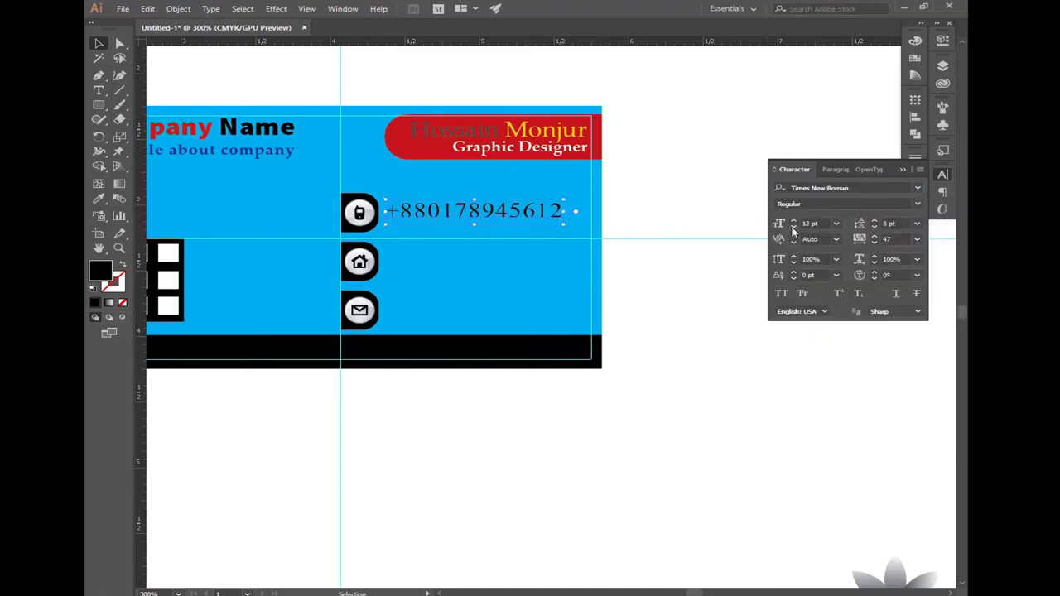
click(793, 227)
click(794, 227)
click(794, 227)
click(793, 227)
click(918, 204)
click(812, 242)
- Duplicate the phone number onto a second line and align the block beside the icon
key(t)
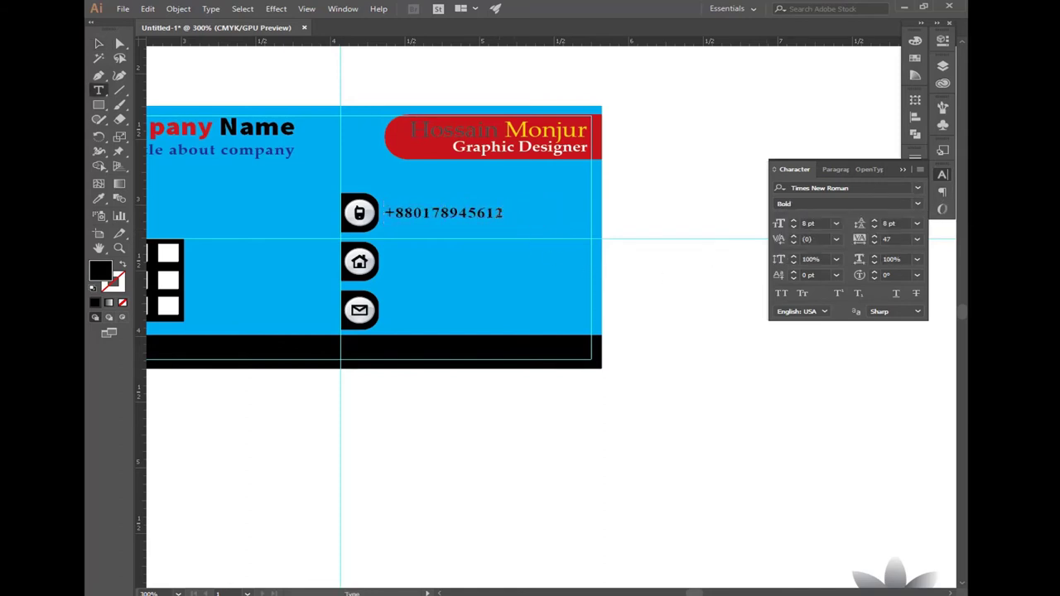
drag(502, 212, 384, 212)
key(ctrl+c)
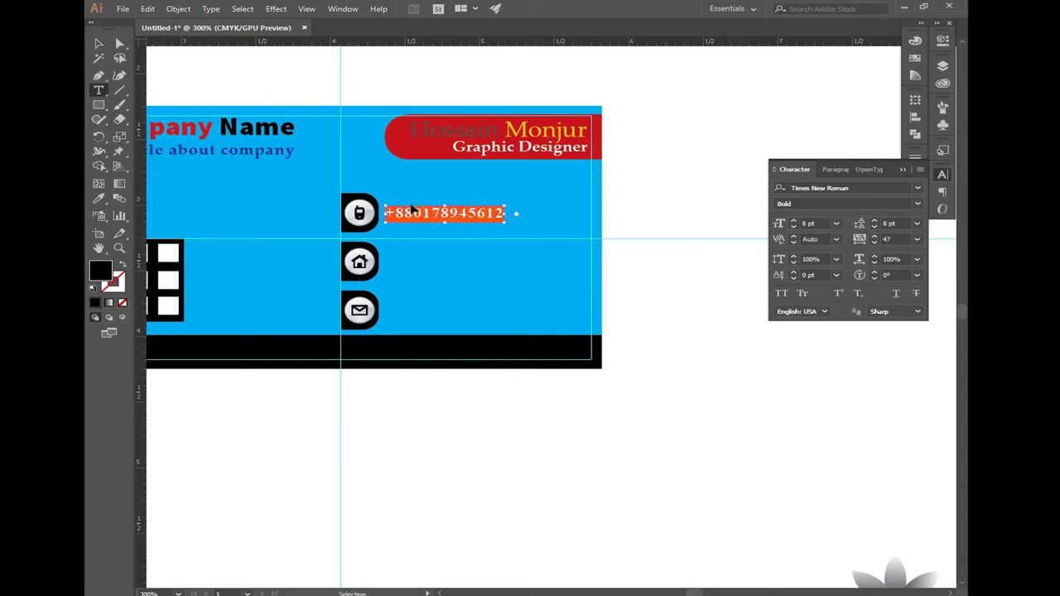
key(Escape)
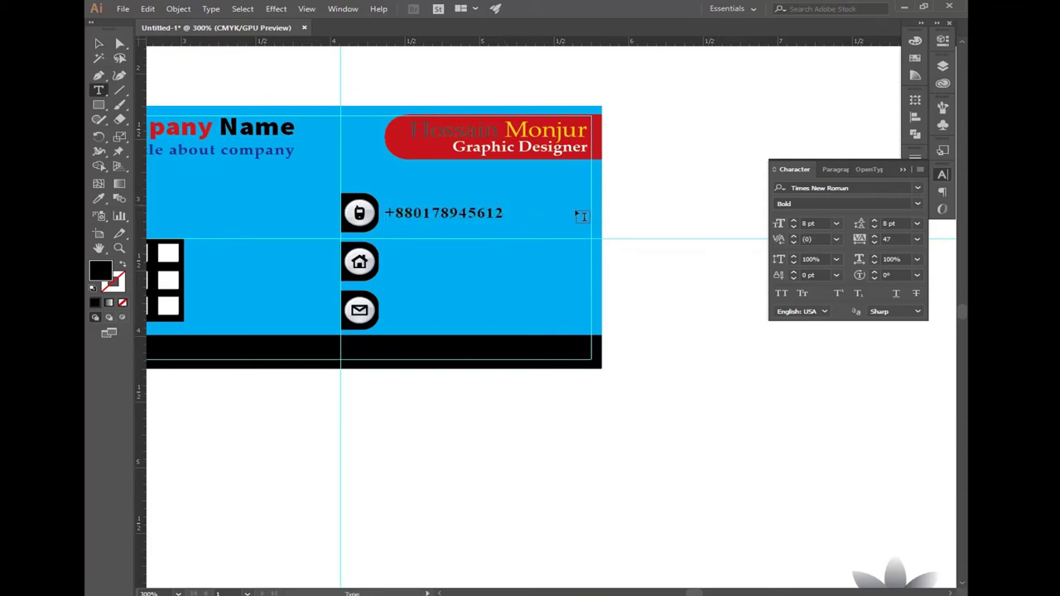
key(Return)
key(ctrl+v)
click(99, 43)
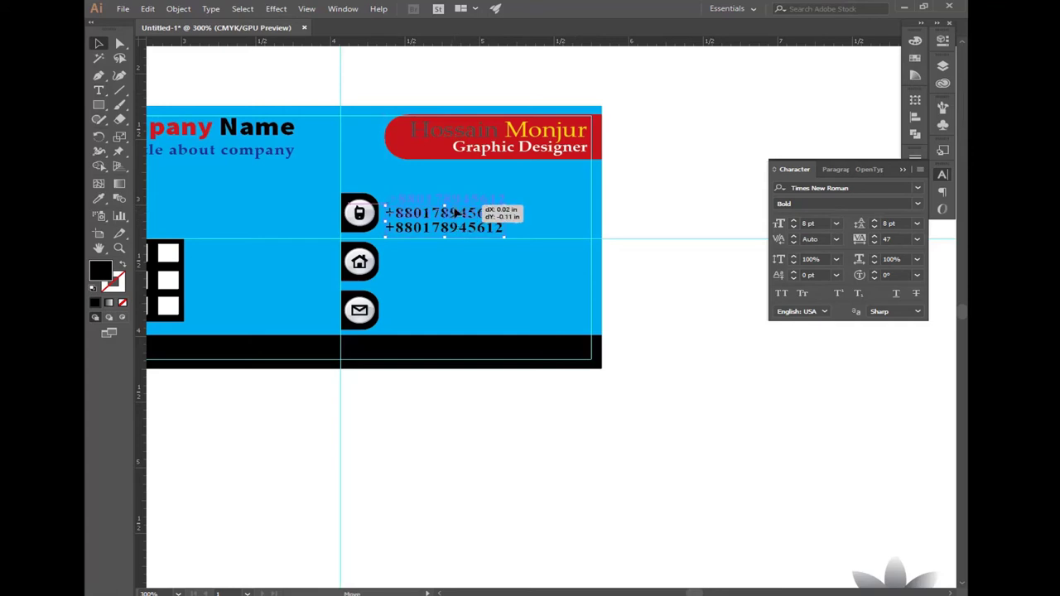
drag(466, 212, 470, 200)
key(Down)
key(Down)
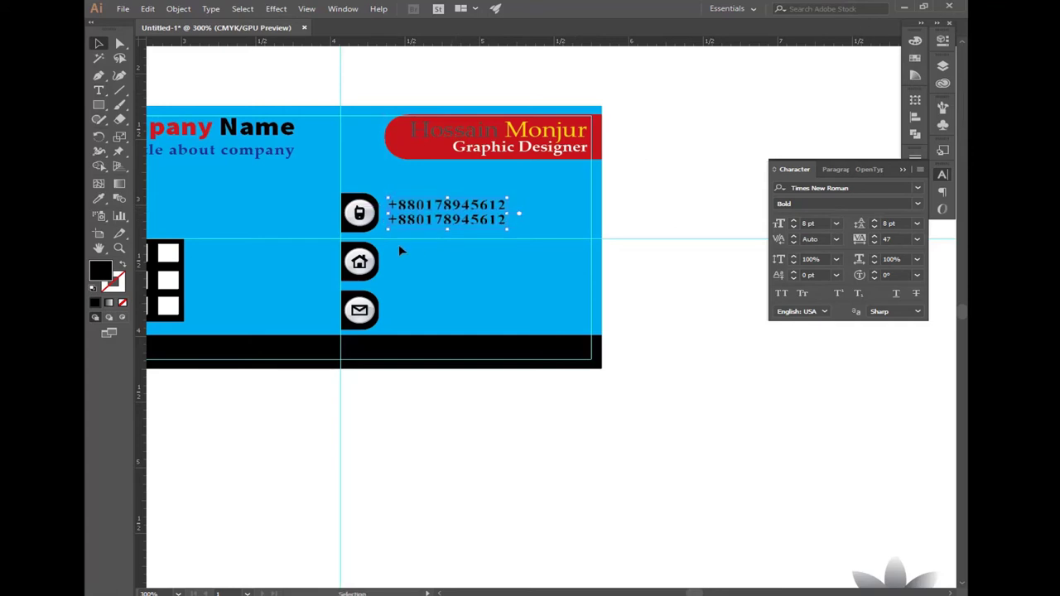
- Set the phone lines' leading to Auto and the font size to 7 pt
click(917, 223)
click(936, 236)
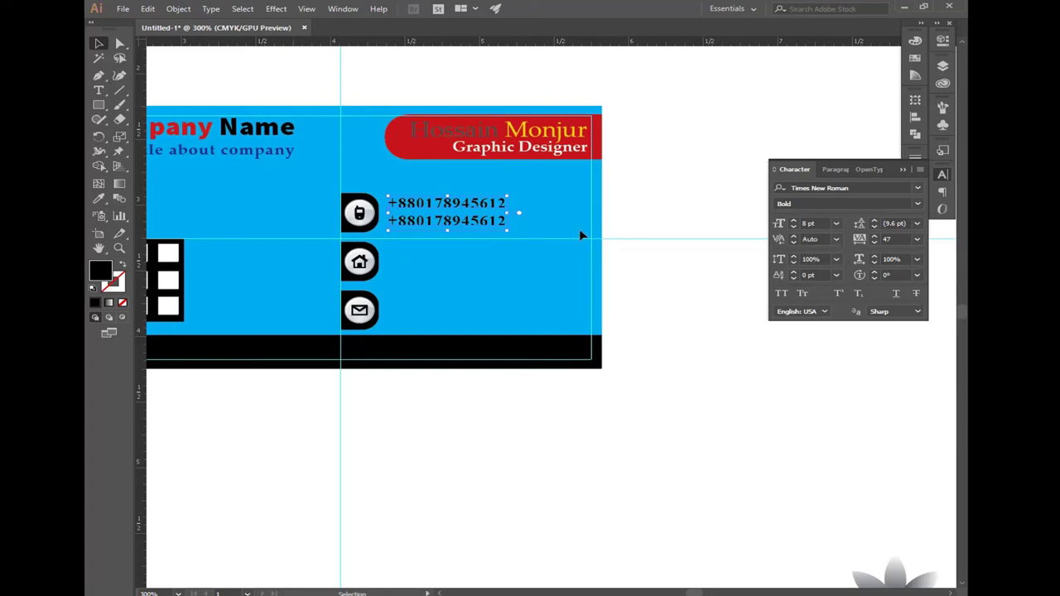
click(793, 228)
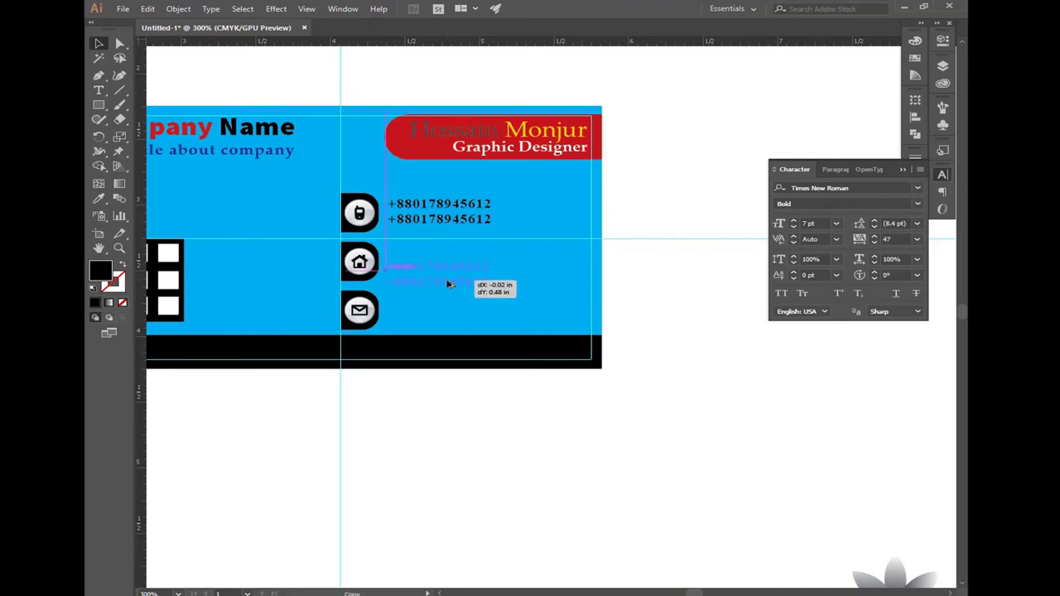
- Copy the phone text beside the house icon and replace it with the two-line street address
drag(454, 225, 451, 278)
key(t)
drag(386, 257, 490, 275)
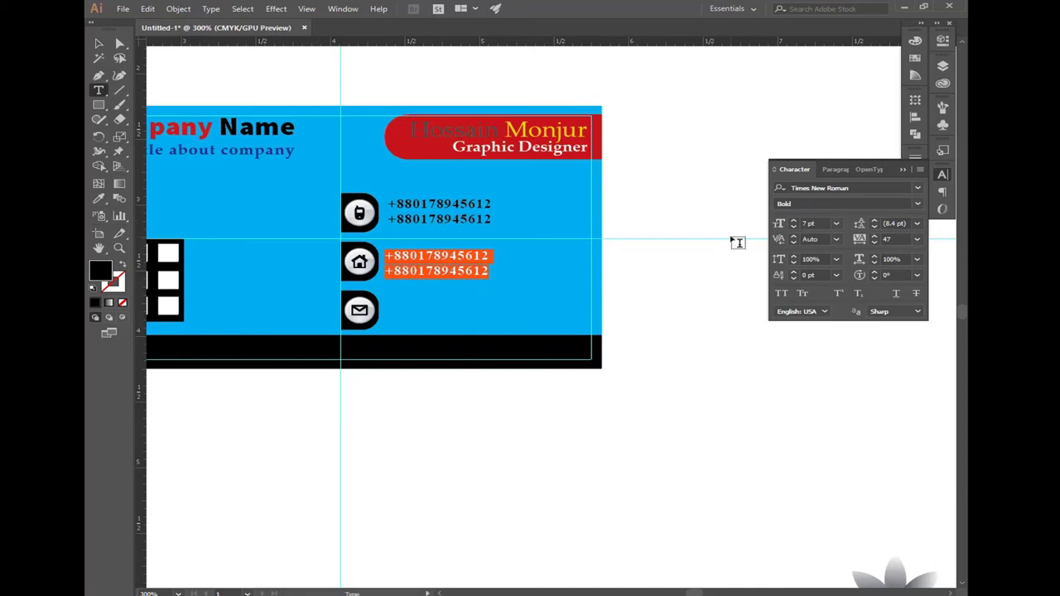
text(21/A Design lane,)
text(Motijheel, Dhaka - 11)
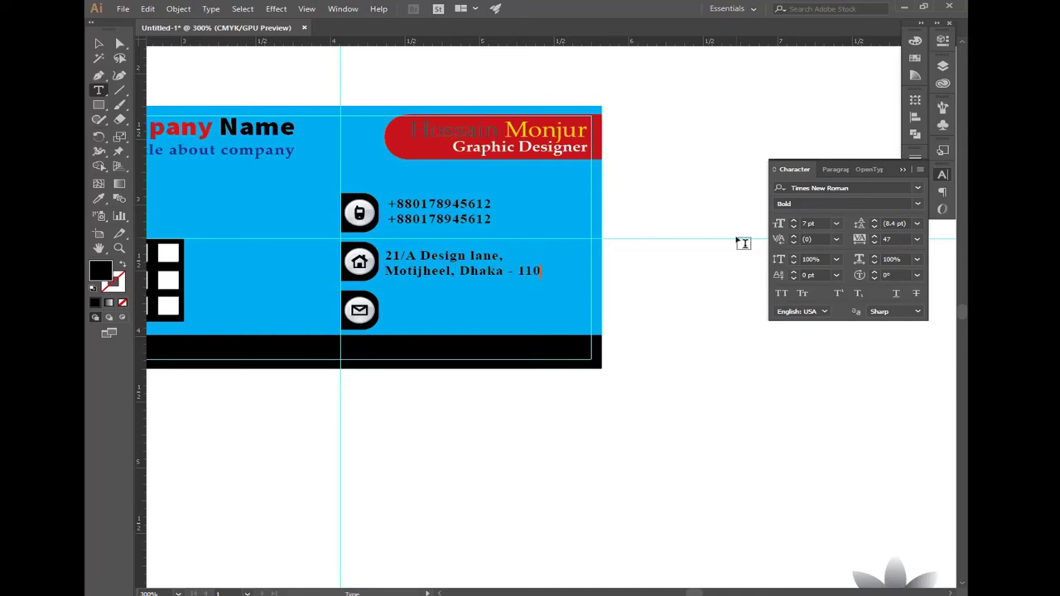
text(00)
click(98, 44)
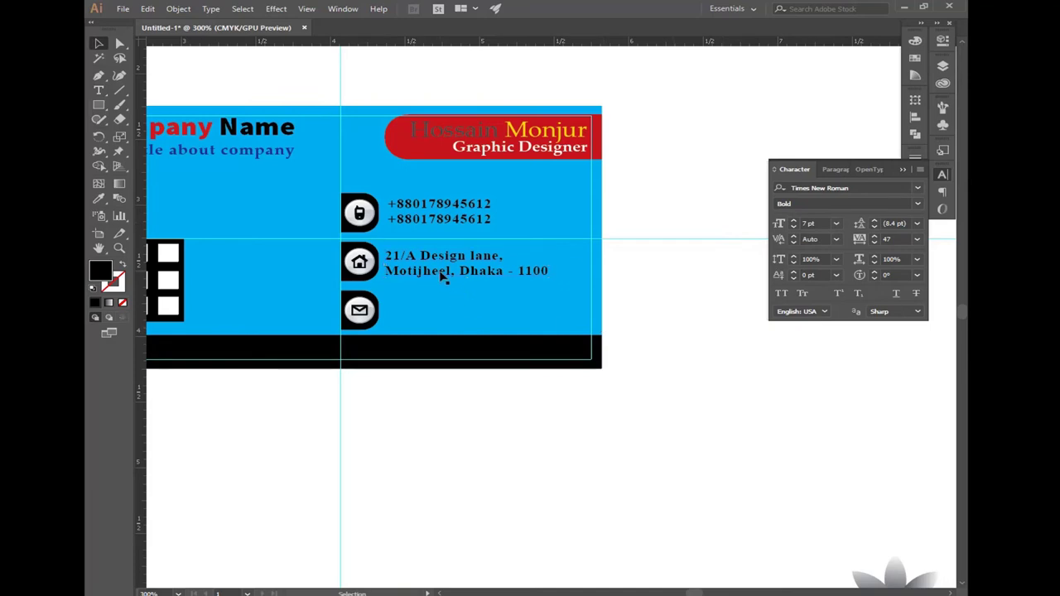
drag(443, 280, 444, 325)
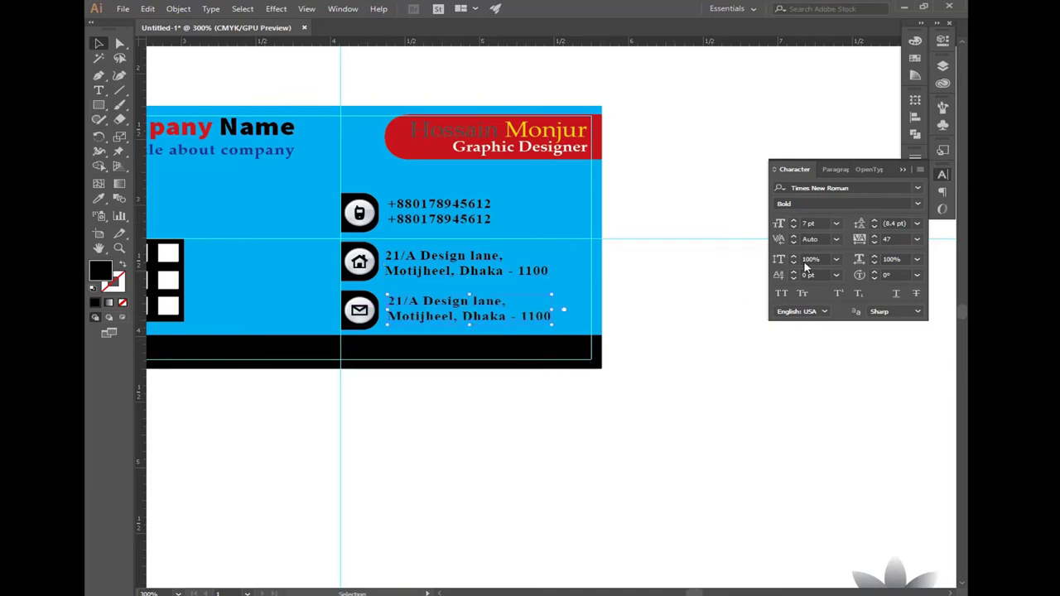
- Set tracking to 0 on the address, phone text and lower address copy
click(472, 271)
double_click(888, 239)
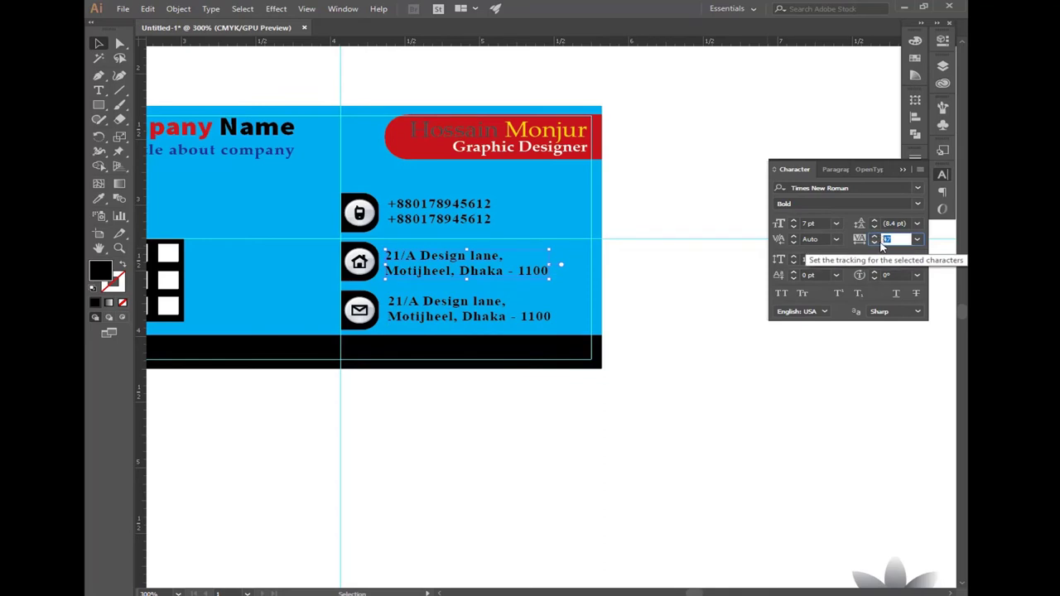
text(0)
key(Return)
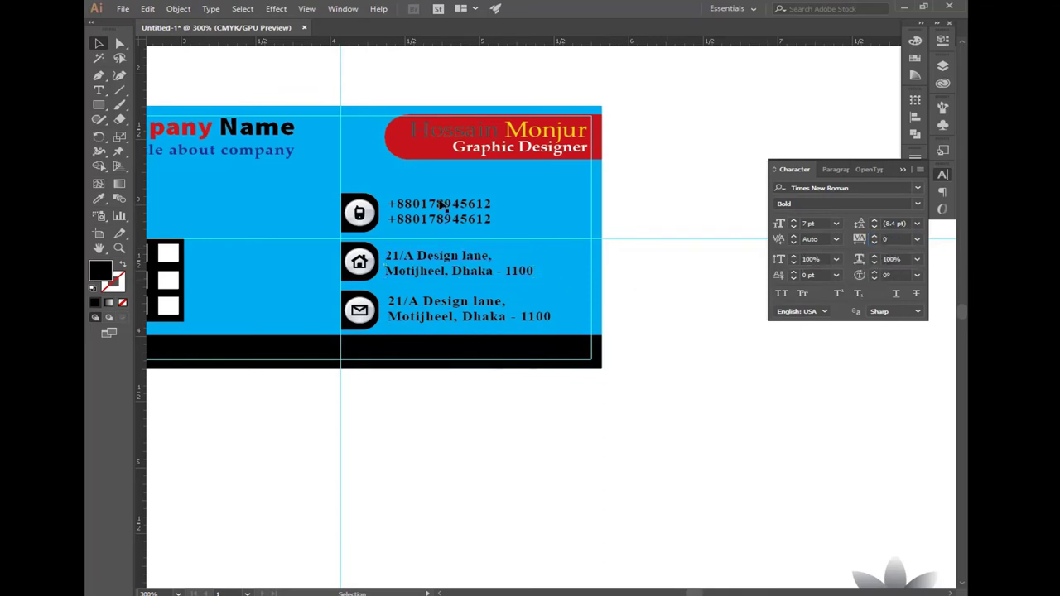
double_click(893, 238)
text(0)
key(Return)
click(466, 315)
text(0)
key(Return)
- Replace the lower copy with the e-mail address, duplicated onto a second line
key(t)
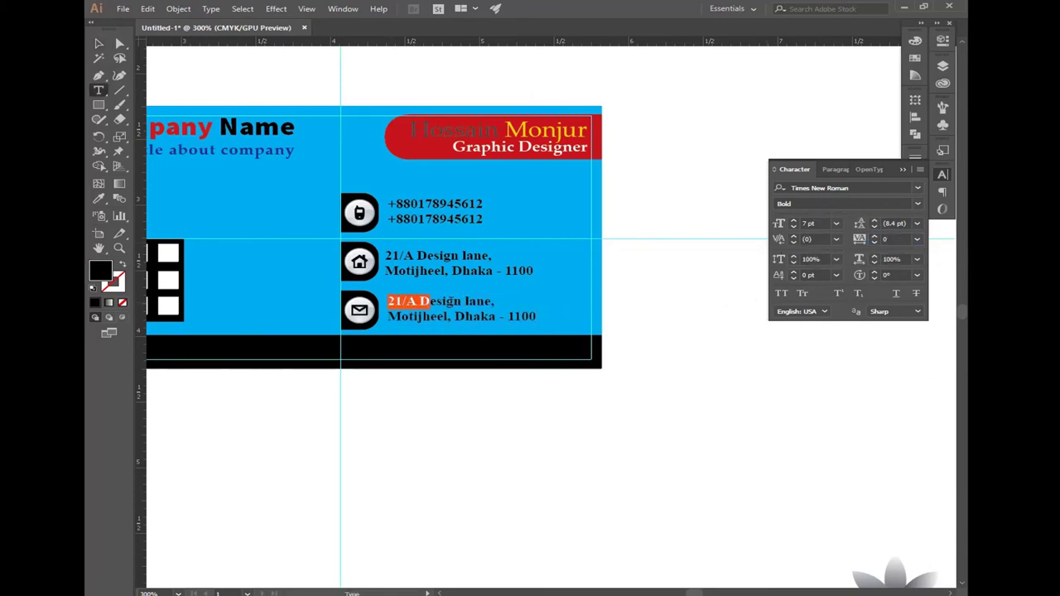
drag(386, 302, 601, 318)
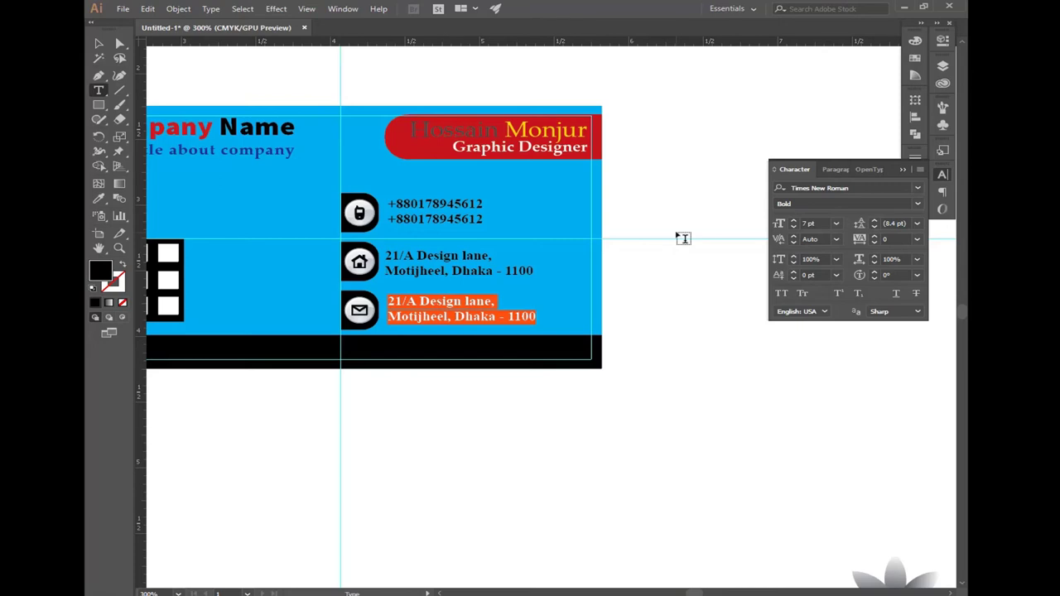
text(yourmail)
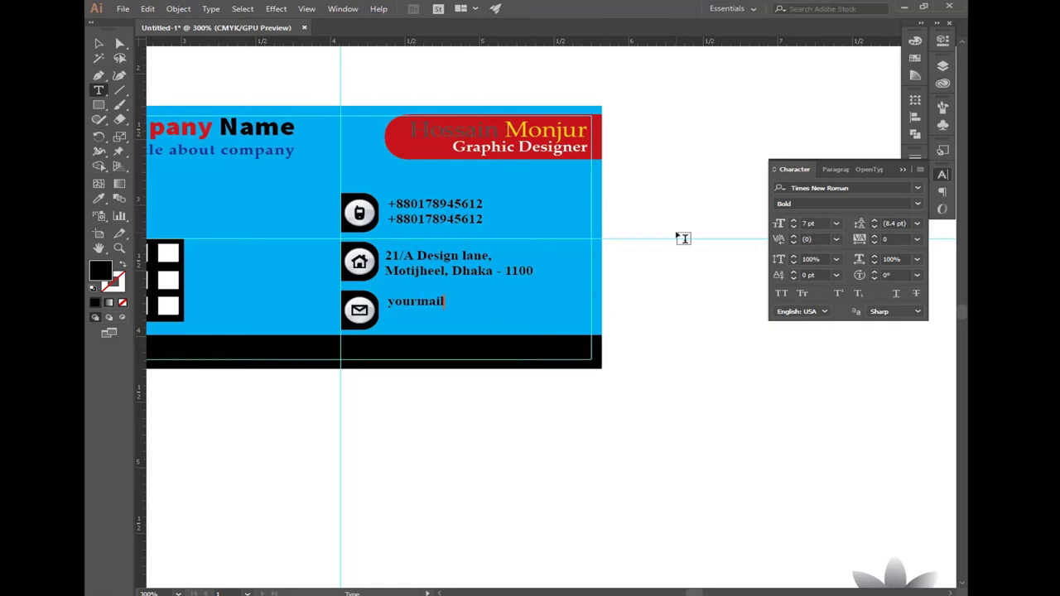
text(email.com)
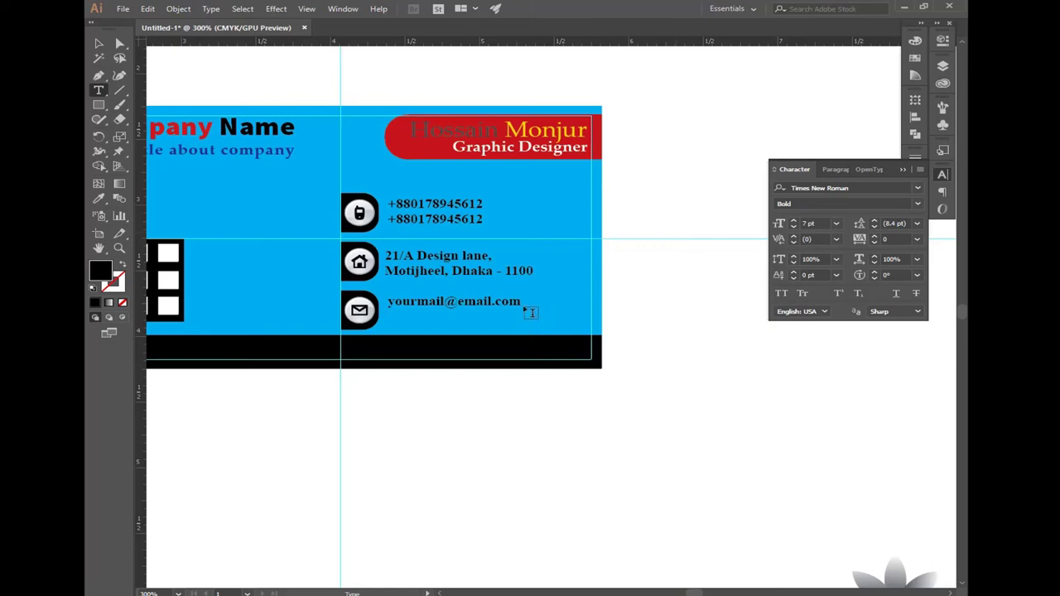
click(389, 301)
drag(388, 301, 520, 301)
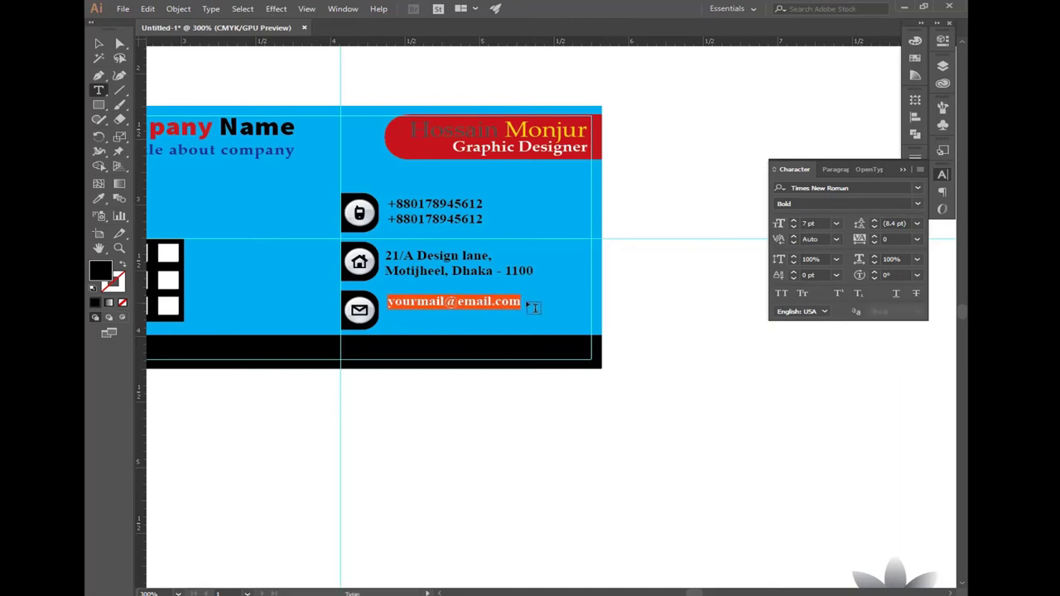
key(ctrl+c)
key(End)
key(Return)
key(ctrl+v)
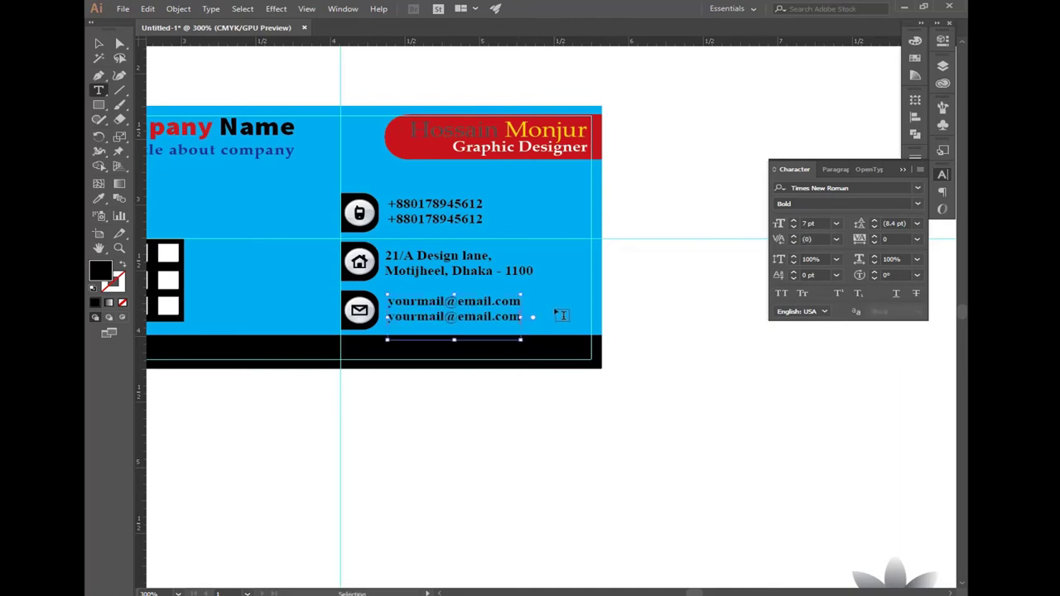
key(Escape)
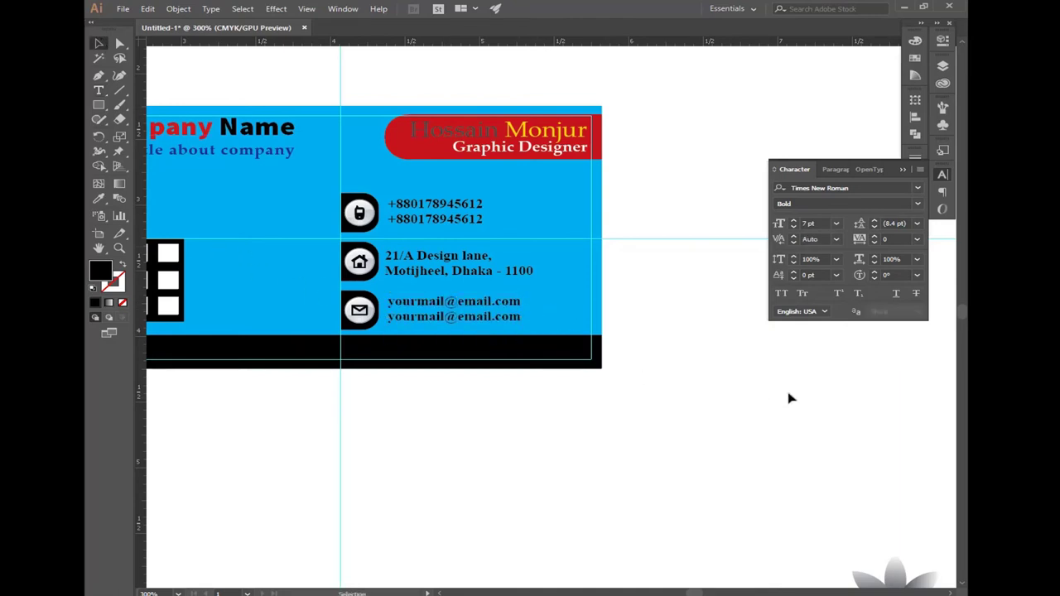
key(ctrl+0)
- Delete the stray flower graphic from the canvas
drag(651, 373, 764, 504)
key(a)
key(Delete)
- Begin typing the website address on a new text line left of the card
key(ctrl+plus)
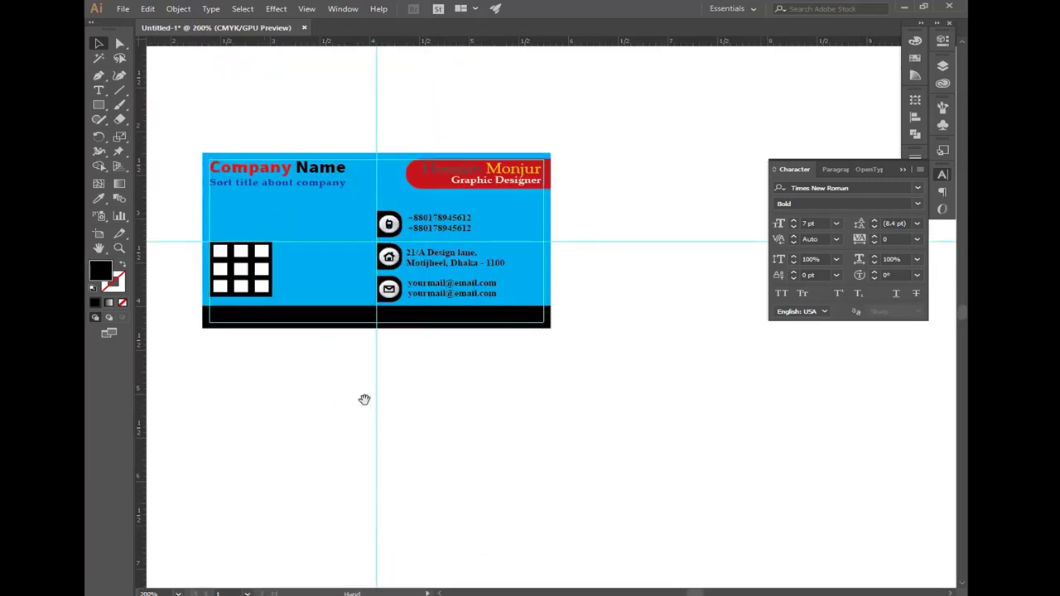
drag(367, 406, 485, 395)
click(100, 91)
click(232, 279)
text(www.yourcompanywes)
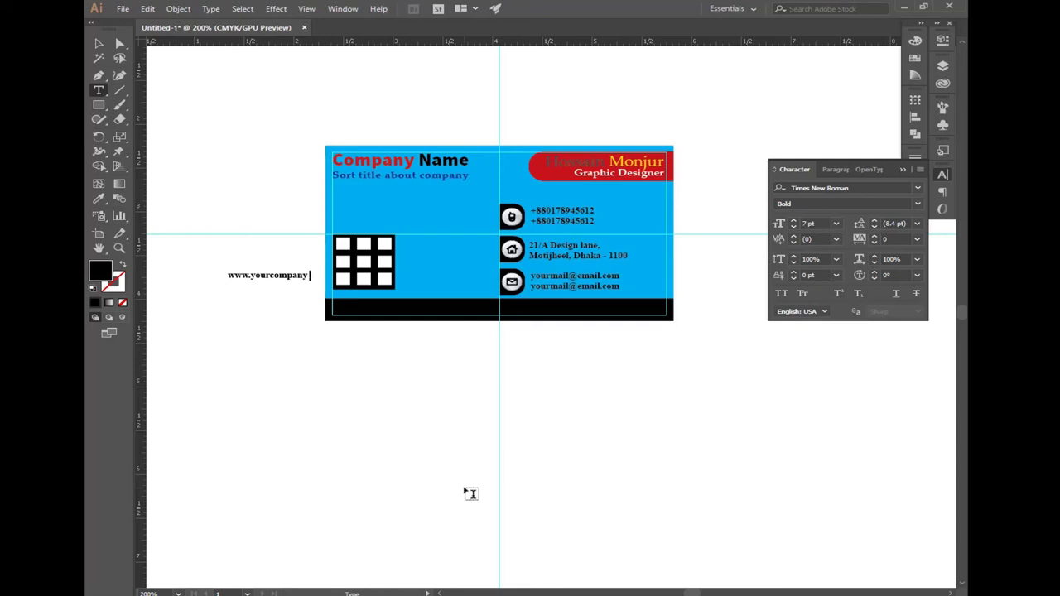
key(BackSpace)
key(Escape)
mouse_move(269, 277)
mouse_down()
mouse_move(342, 311)
mouse_move(480, 310)
mouse_up()
- Colour the web address yellow-orange, C0 M21 Y100 K0
click(901, 169)
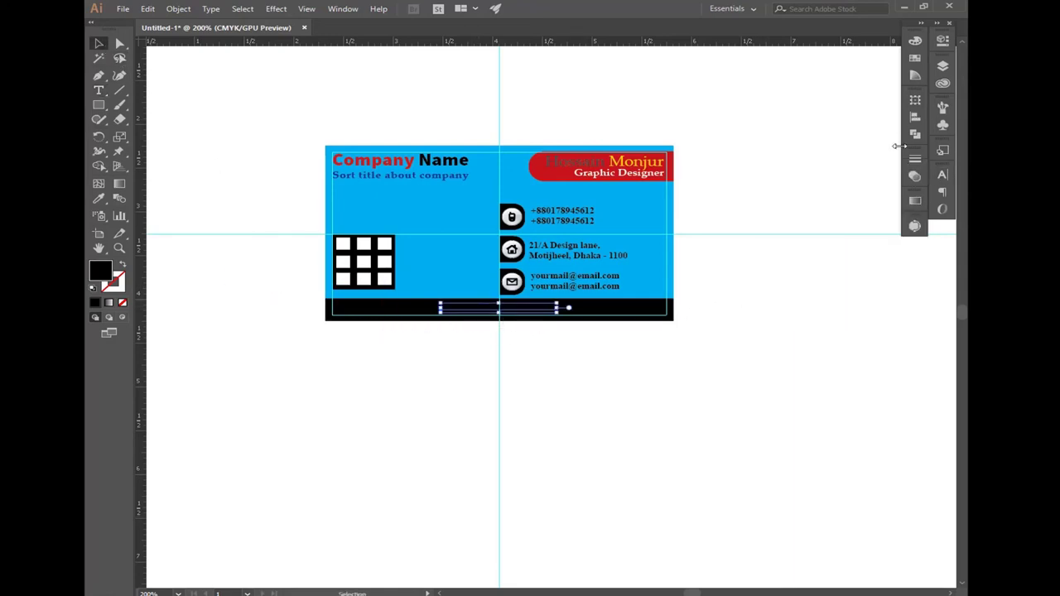
click(915, 40)
mouse_move(812, 103)
mouse_down()
mouse_move(766, 91)
mouse_move(879, 97)
mouse_up()
drag(788, 72, 801, 76)
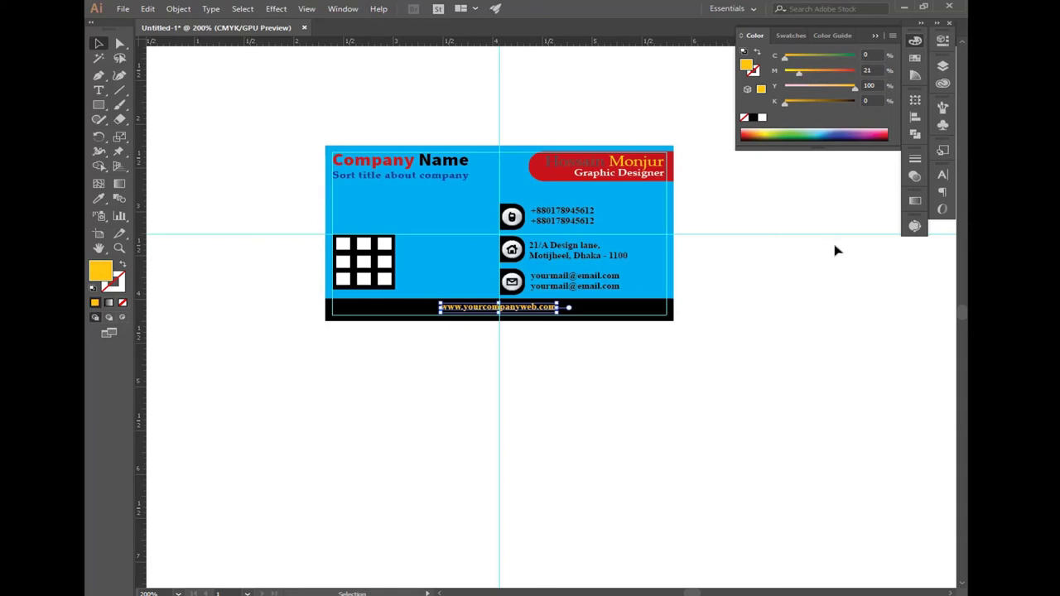
- Enlarge the web address text to 9 pt
key(ctrl+t)
click(793, 221)
click(793, 220)
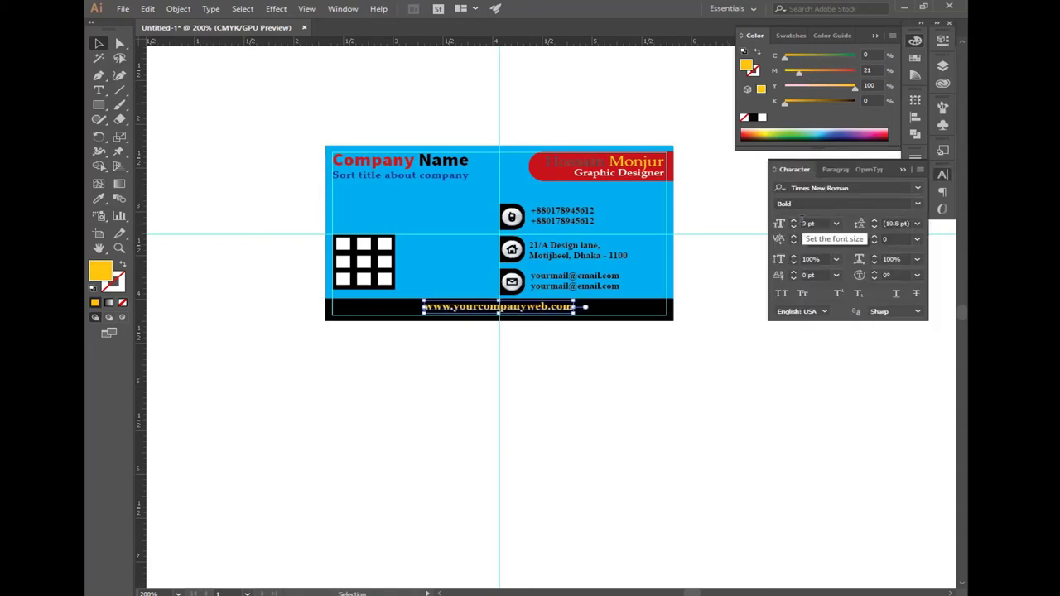
click(719, 273)
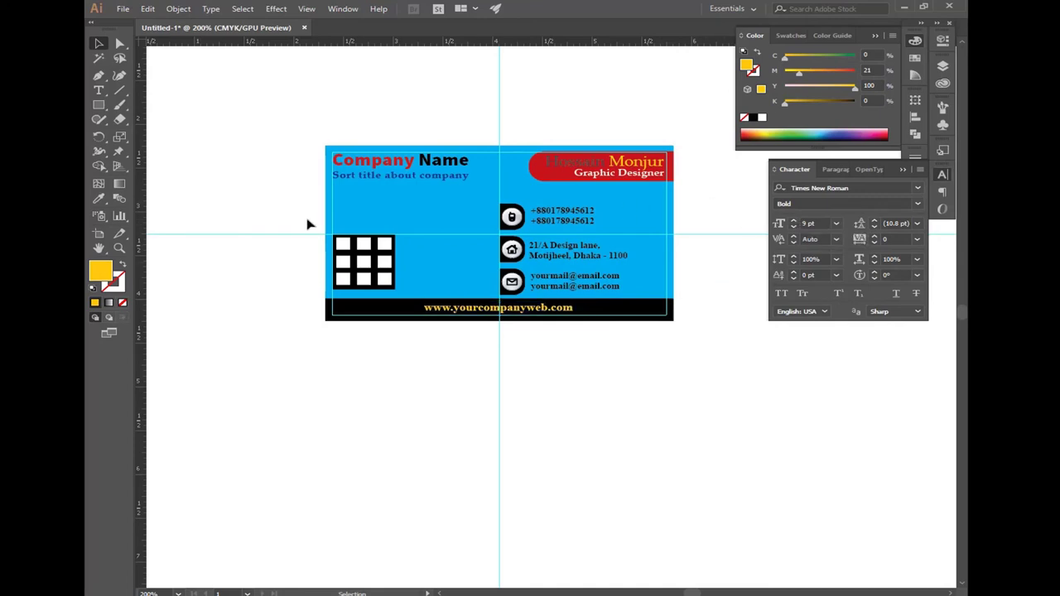
drag(622, 116, 584, 146)
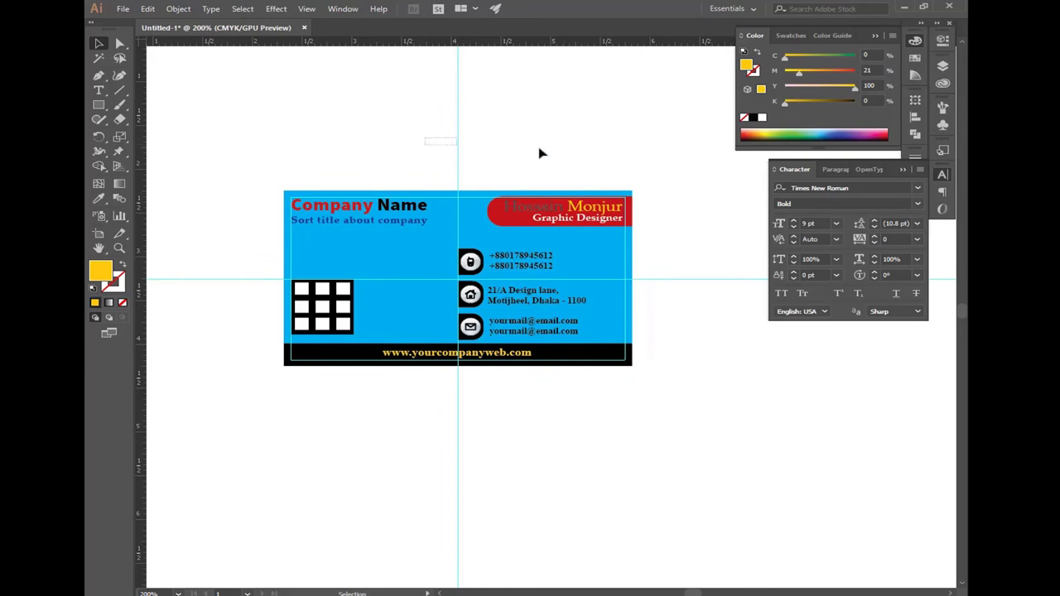
- Unlock the guides and delete the vertical, horizontal and rectangular guides around the card
right_click(563, 117)
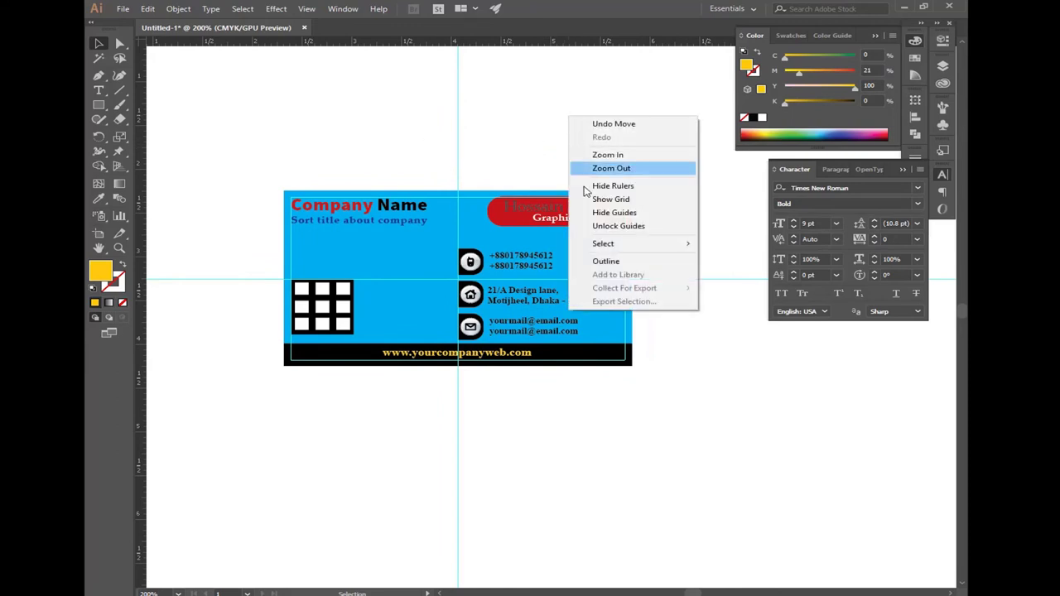
click(625, 231)
click(458, 141)
key(Delete)
click(655, 279)
key(Delete)
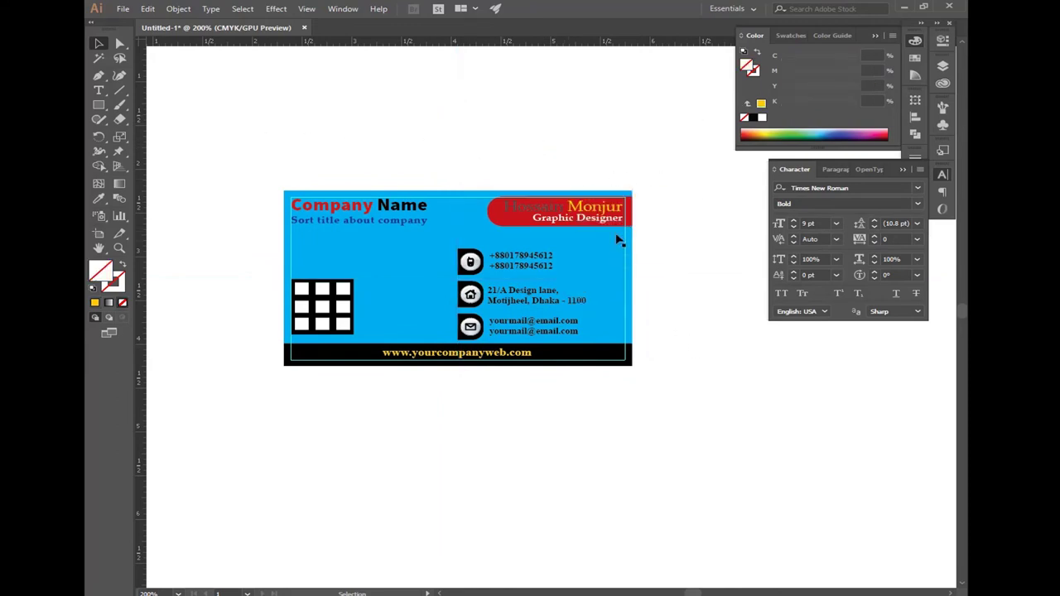
click(627, 258)
key(Delete)
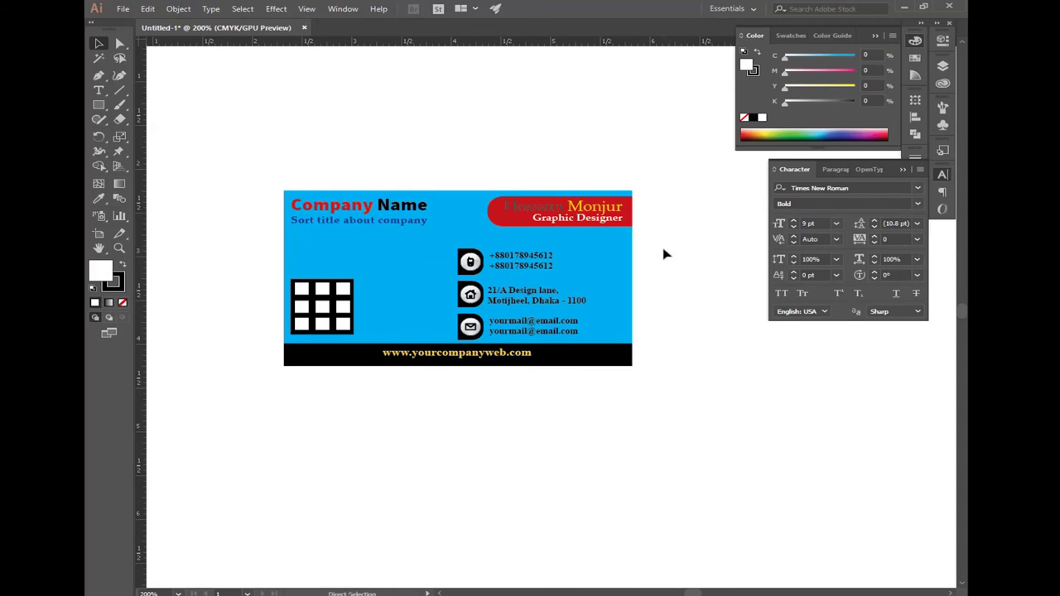
- Marquee-select the card artwork, deselect it, and start a new document with Ctrl+N
drag(193, 144, 672, 466)
right_click(417, 253)
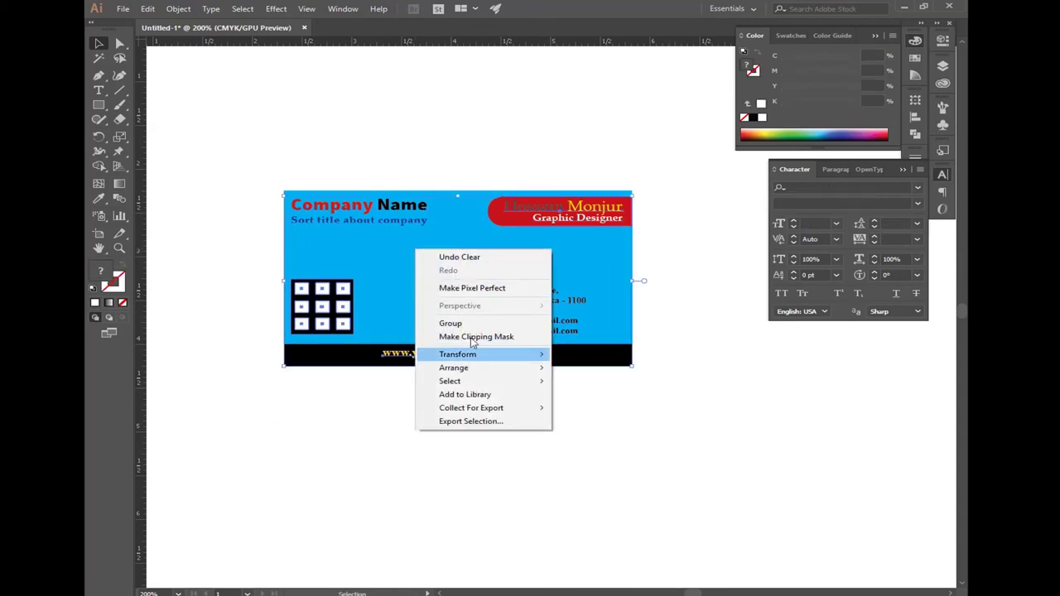
click(653, 310)
click(684, 304)
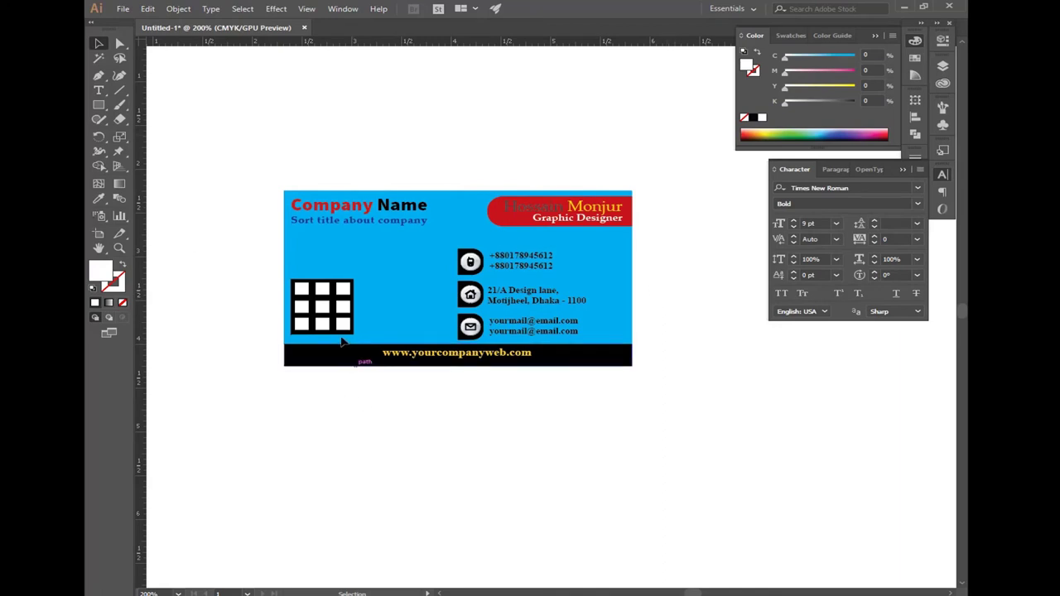
key(ctrl+n)
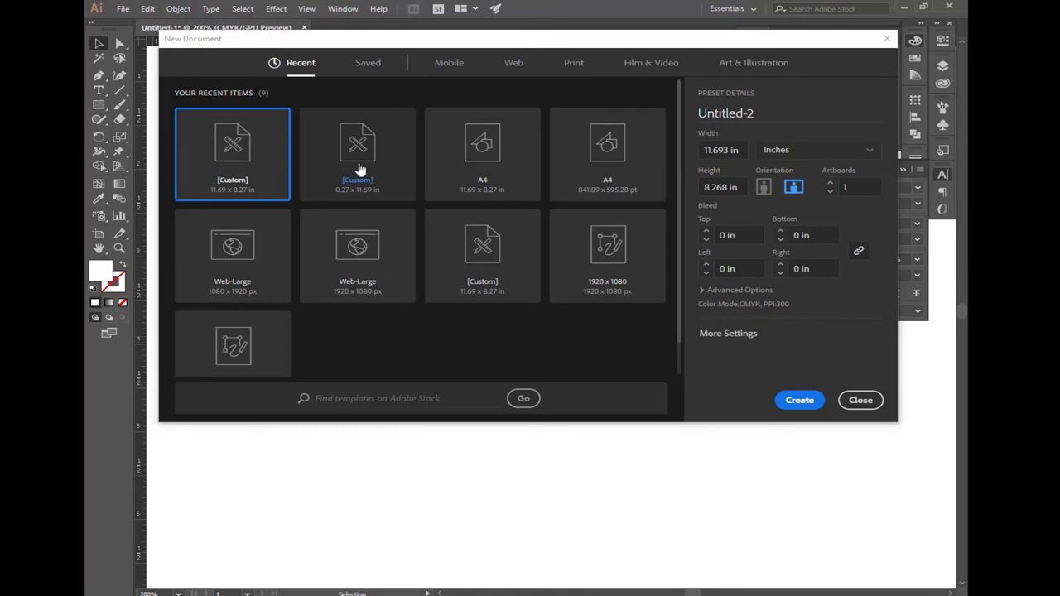
- Create a new A4 document in portrait orientation
click(506, 171)
click(763, 187)
click(791, 400)
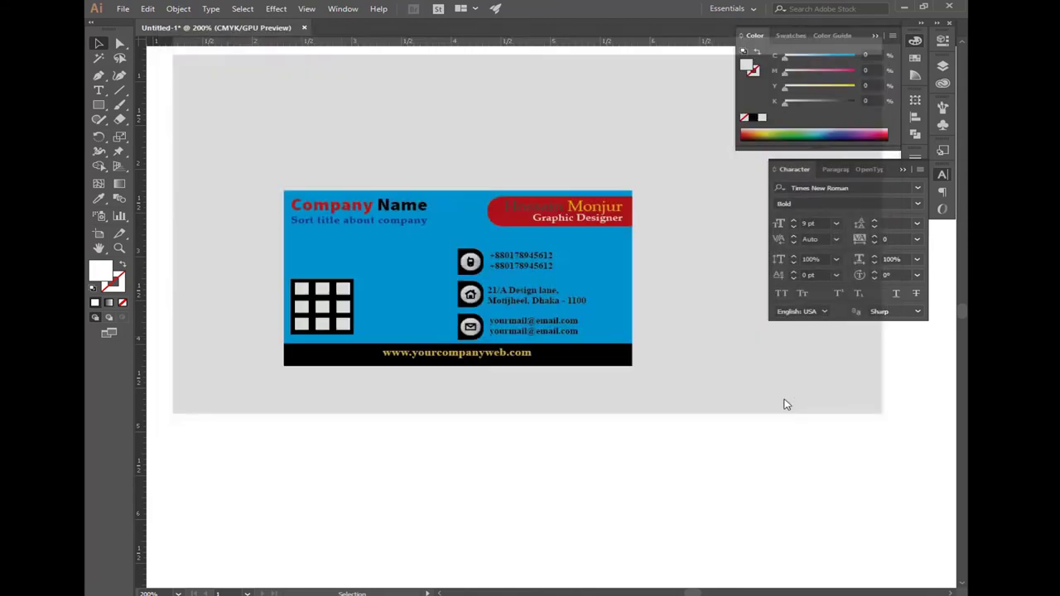
- Undo the first card transfer and reselect every part of the business card
click(204, 27)
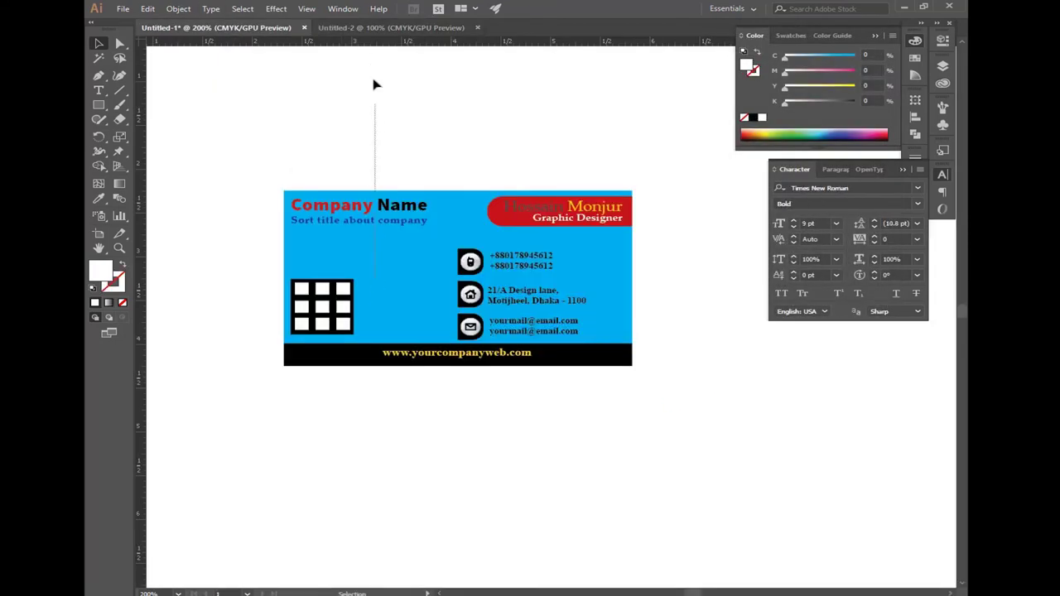
drag(336, 246, 419, 190)
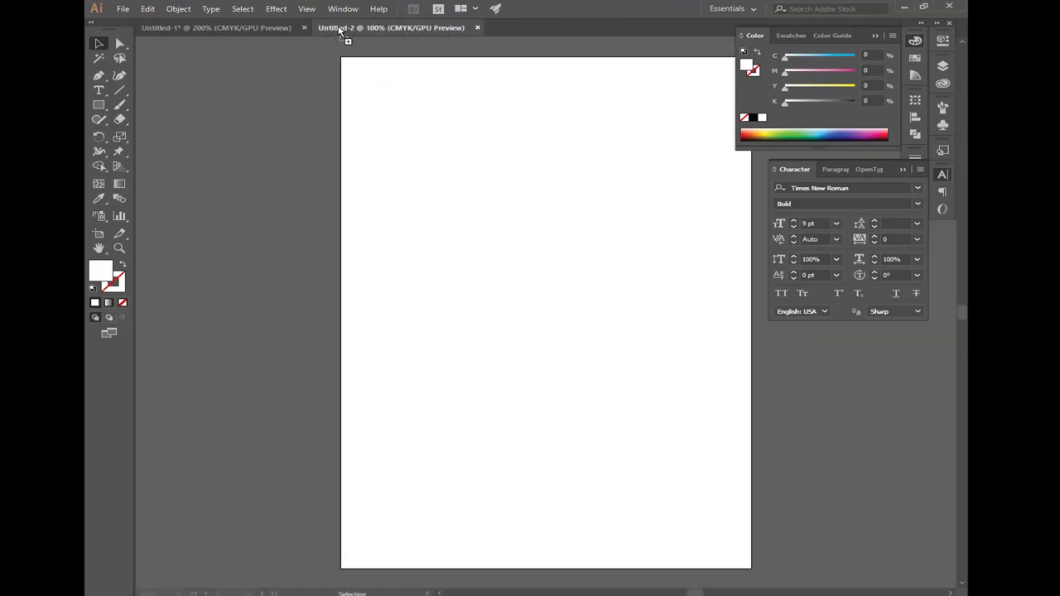
key(ctrl+z)
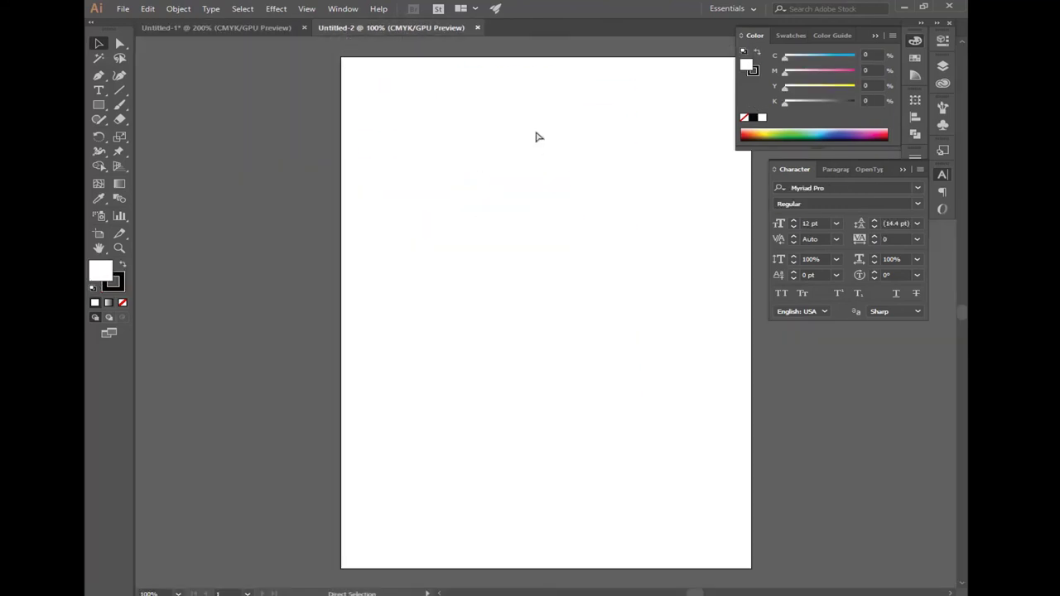
click(189, 28)
click(323, 188)
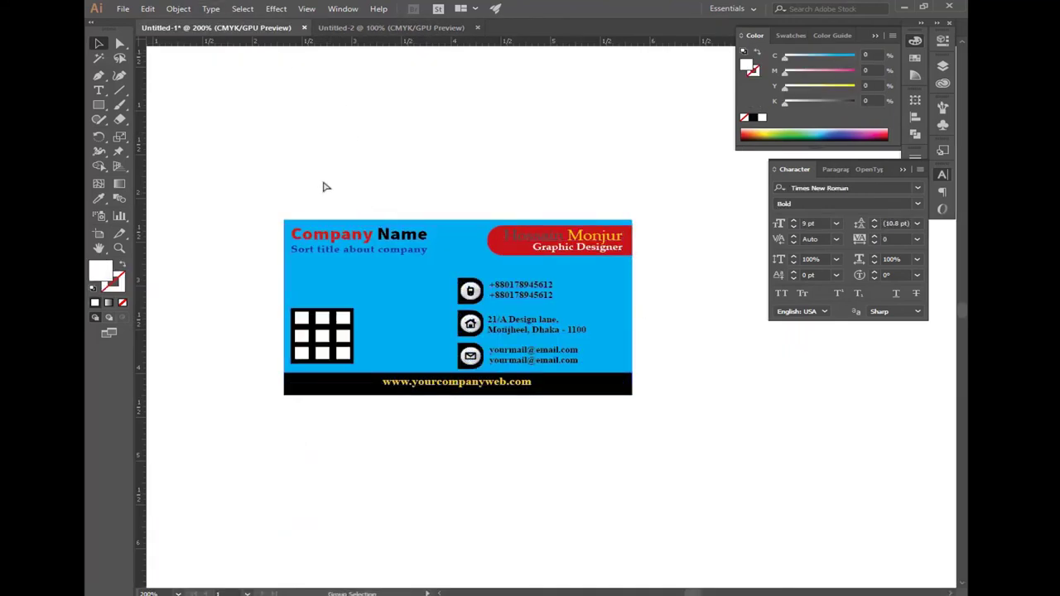
drag(300, 198, 652, 419)
drag(258, 163, 653, 451)
right_click(438, 274)
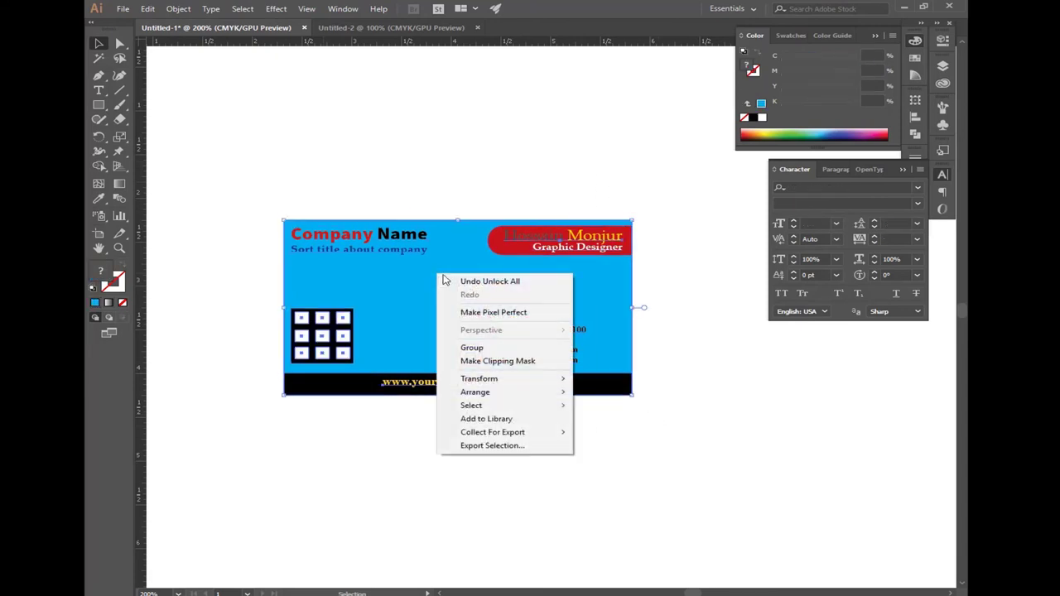
click(179, 308)
- Place the card at the A4 page's top-left and add a copy beside it
drag(389, 308, 464, 240)
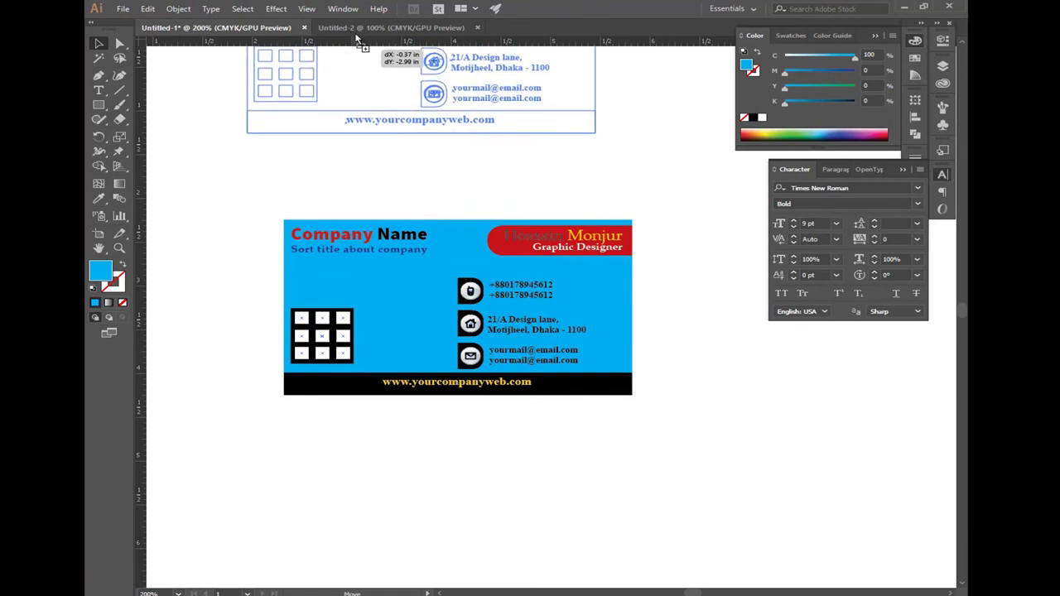
mouse_move(464, 239)
mouse_down()
mouse_move(430, 139)
mouse_move(599, 121)
mouse_up()
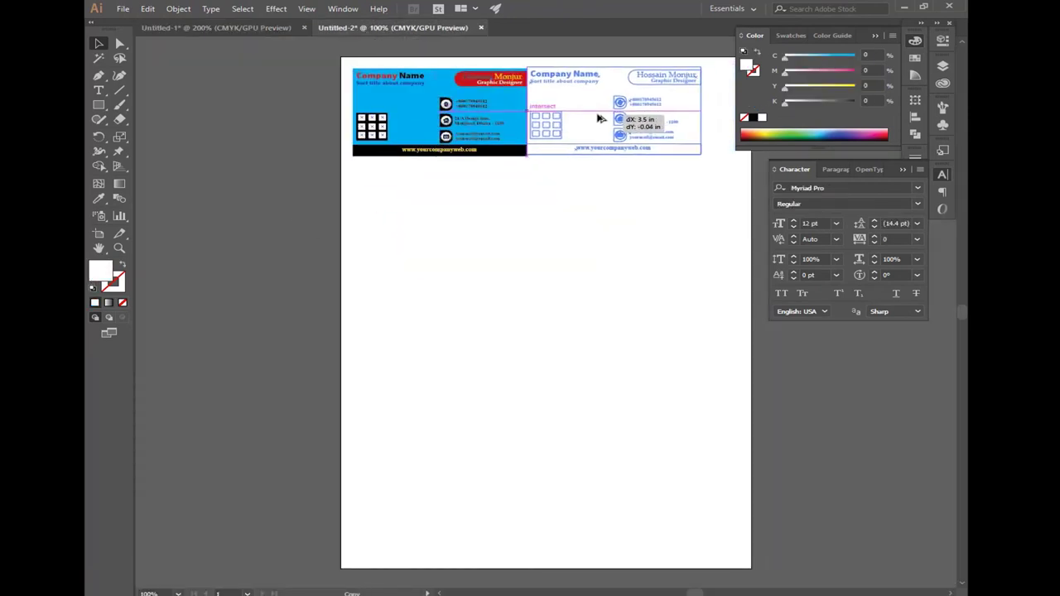
drag(602, 122, 605, 120)
mouse_move(622, 204)
mouse_down()
mouse_move(406, 106)
mouse_move(482, 105)
mouse_move(500, 206)
mouse_up()
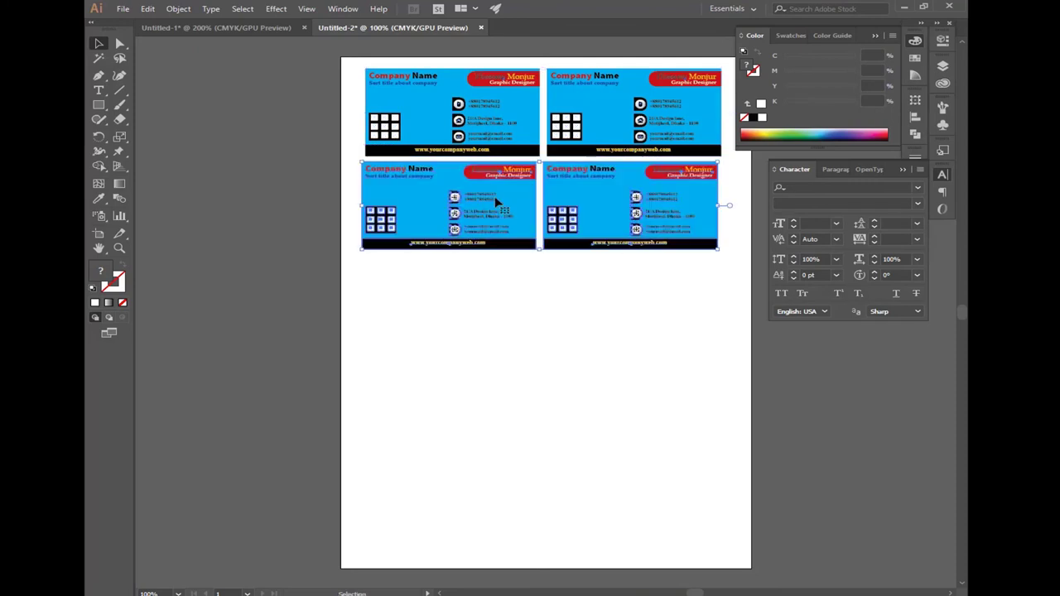
- Copy the top pair of cards down and repeat with Ctrl+D to make five rows
key(ctrl+z)
drag(516, 134, 516, 214)
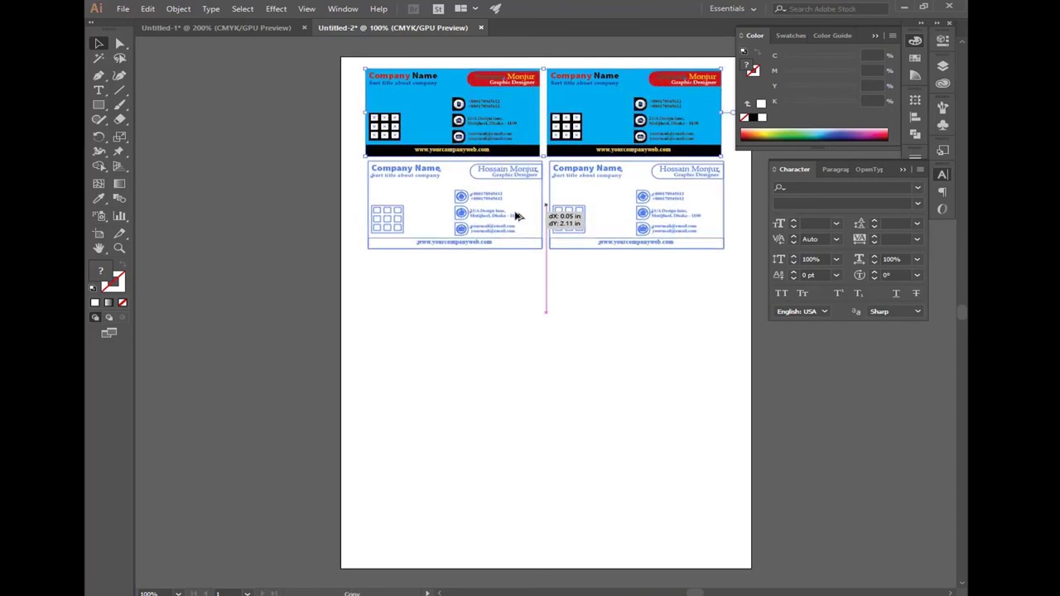
drag(516, 214, 514, 214)
key(ctrl+d)
key(ctrl+d)
key(ctrl+d)
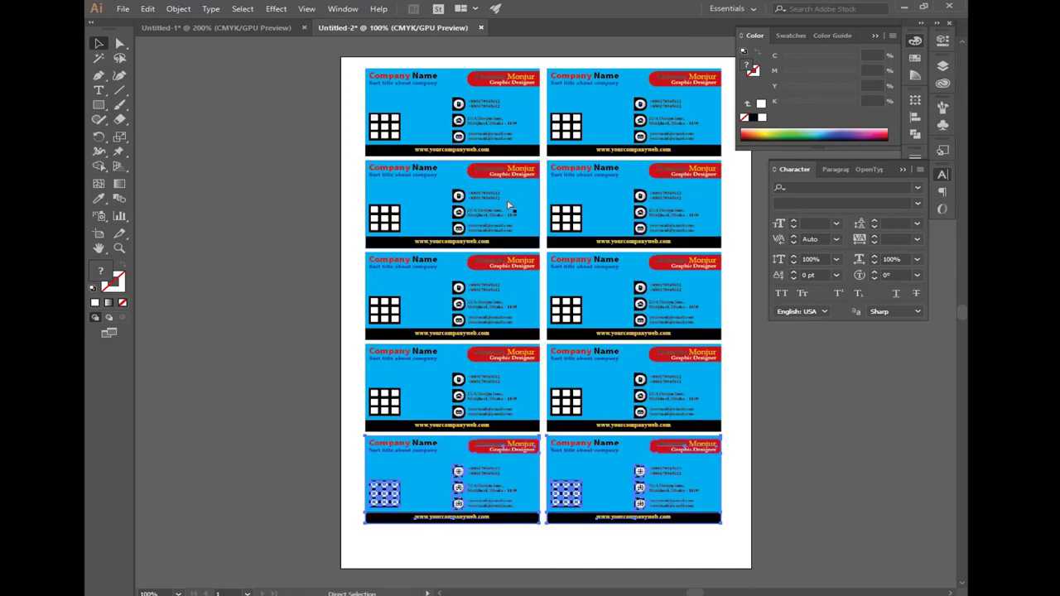
key(v)
- Align the left column and the right column of cards with the Align panel
click(279, 173)
drag(353, 101, 474, 506)
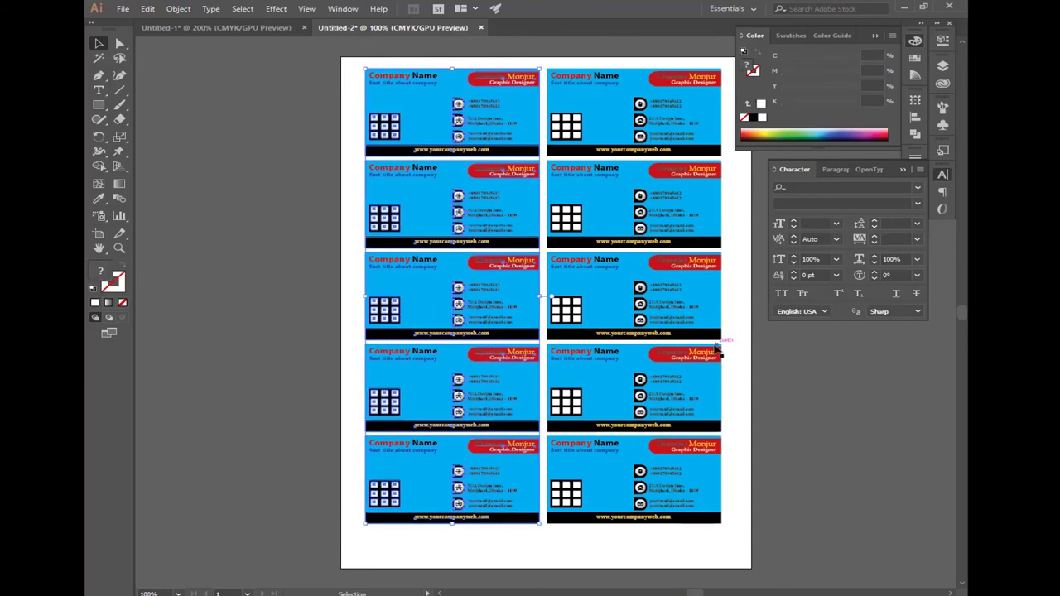
click(915, 116)
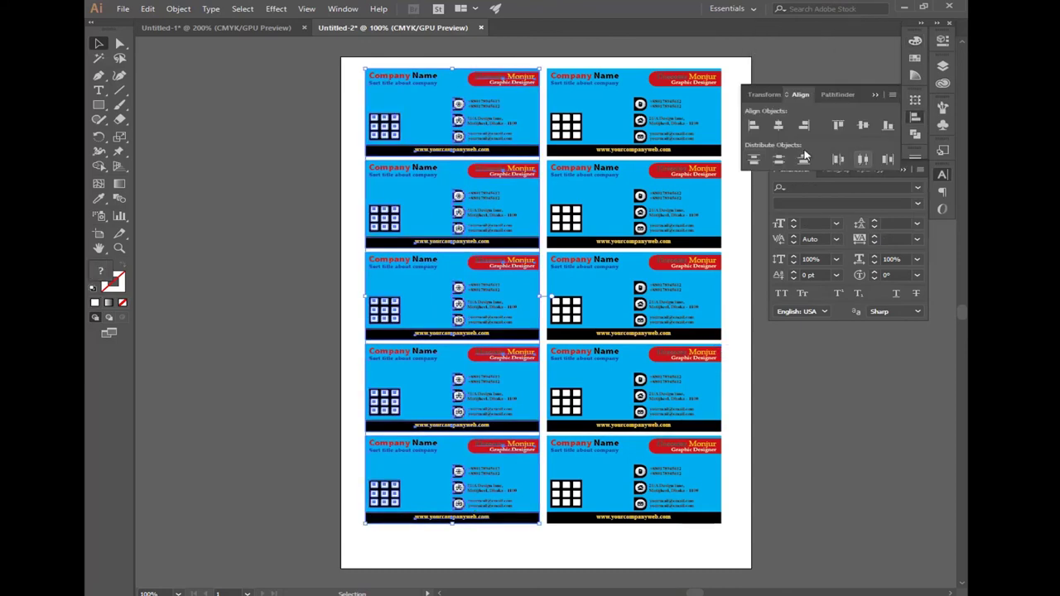
click(792, 380)
drag(728, 66, 614, 518)
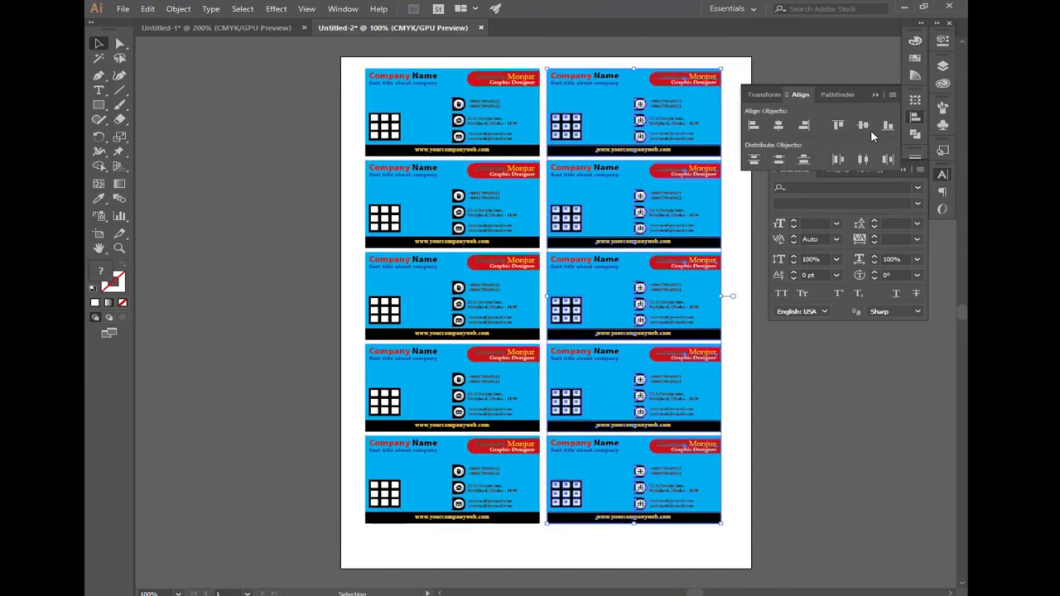
click(319, 72)
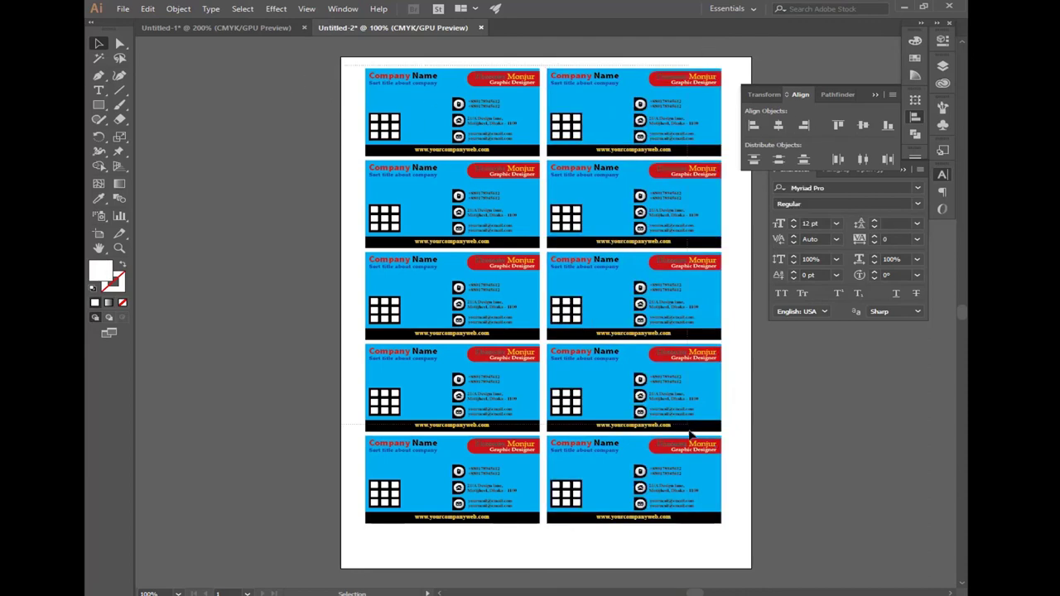
- Select all cards and shift the grid slightly down and right
key(ctrl+a)
drag(622, 291, 645, 307)
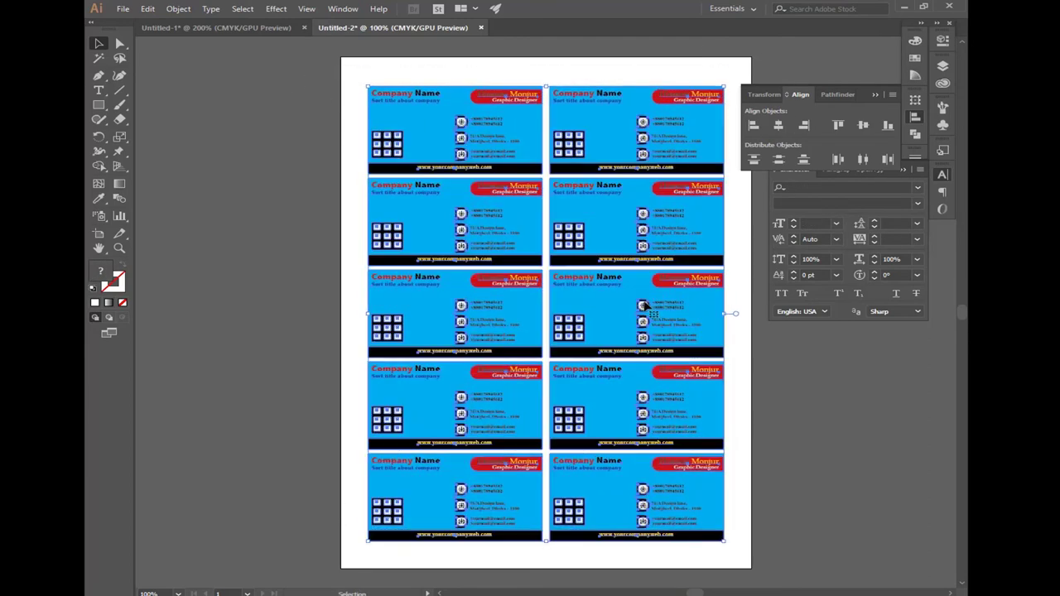
click(807, 431)
- Start a new text object beside the page and colour it white
key(t)
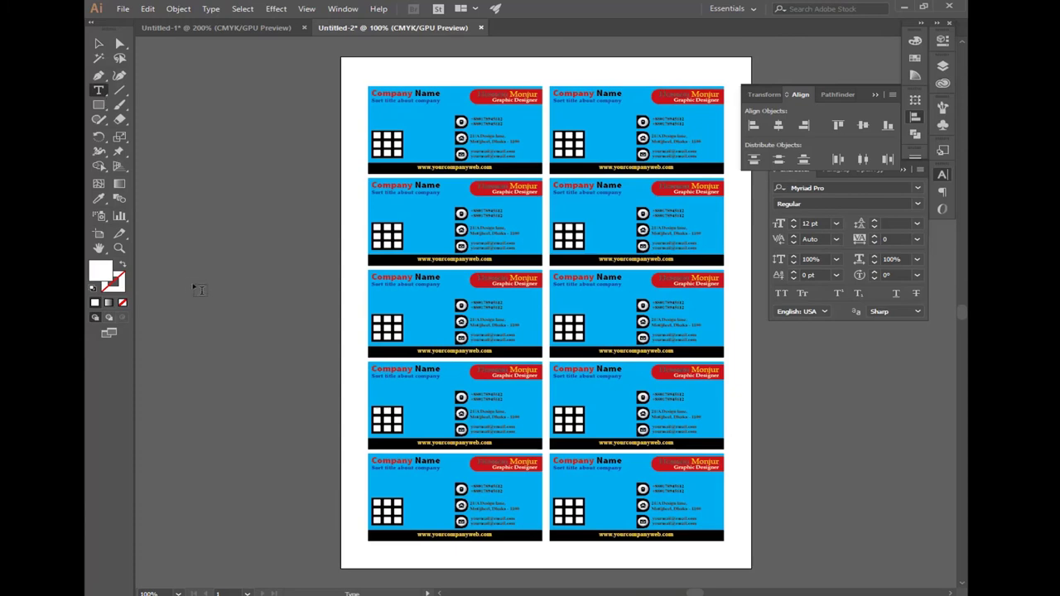
click(189, 280)
click(892, 88)
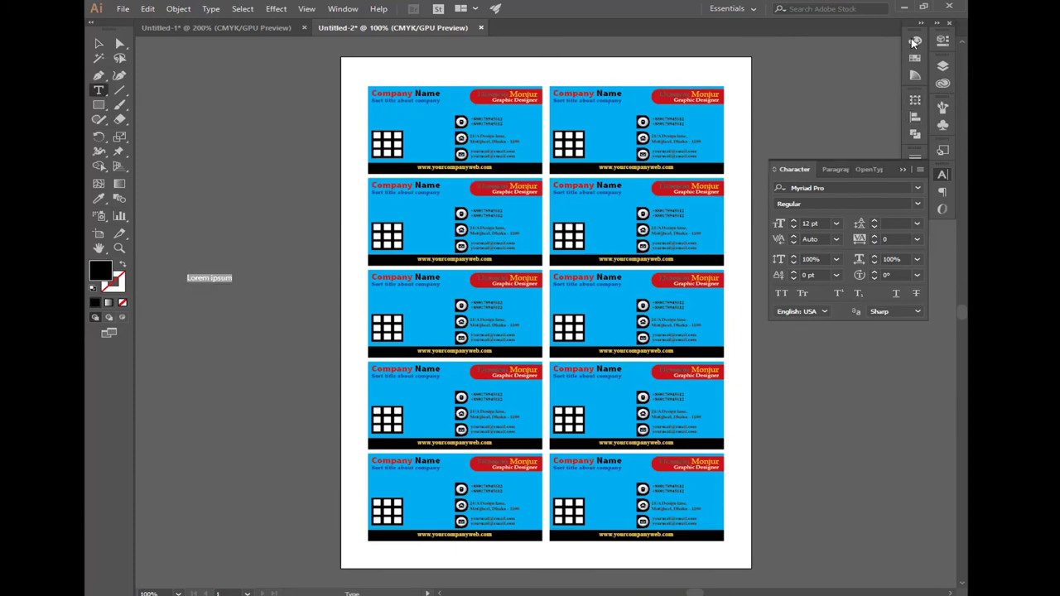
click(914, 40)
click(761, 117)
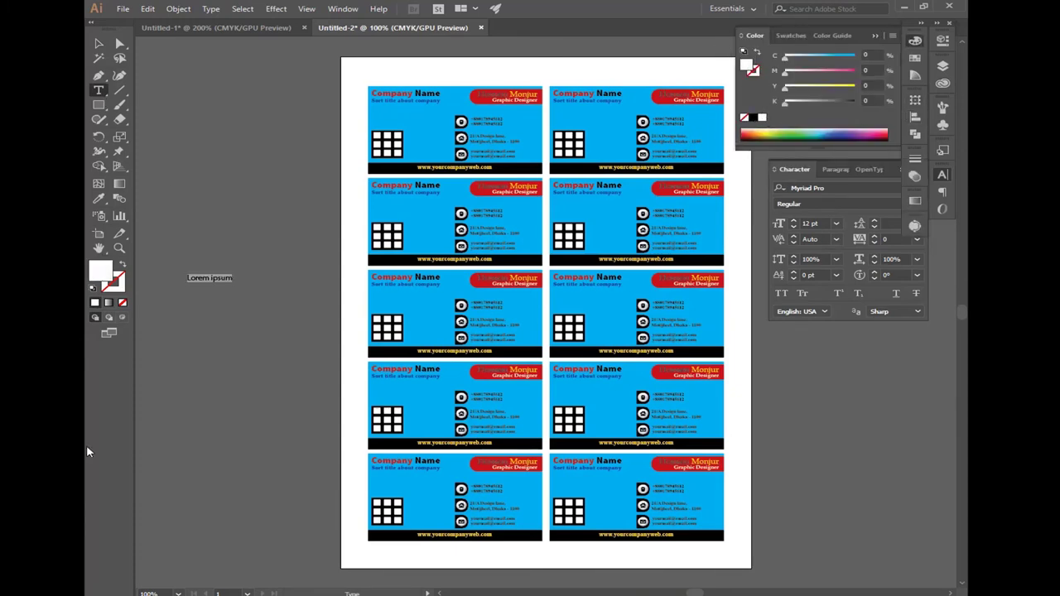
- Set the placeholder text size to 200 pt, then down to 70 pt
click(812, 223)
text(200)
key(Return)
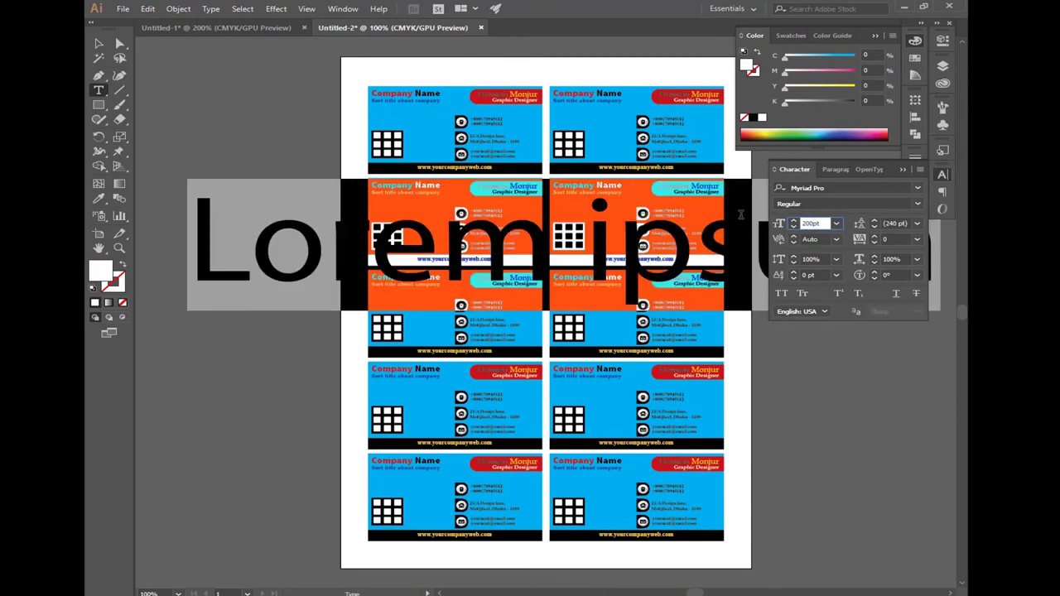
click(793, 227)
click(794, 227)
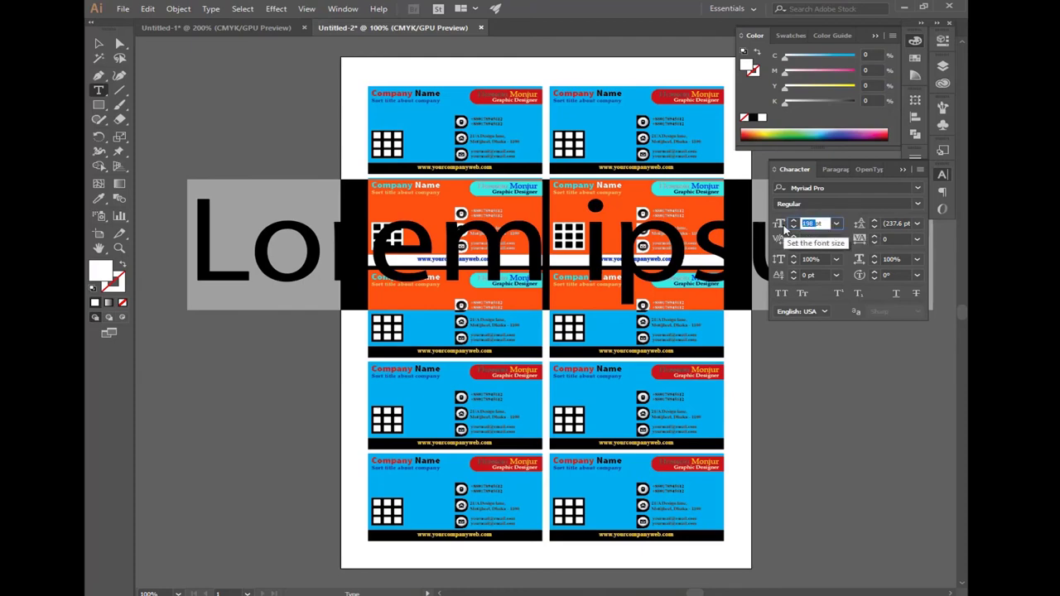
text(70)
key(Return)
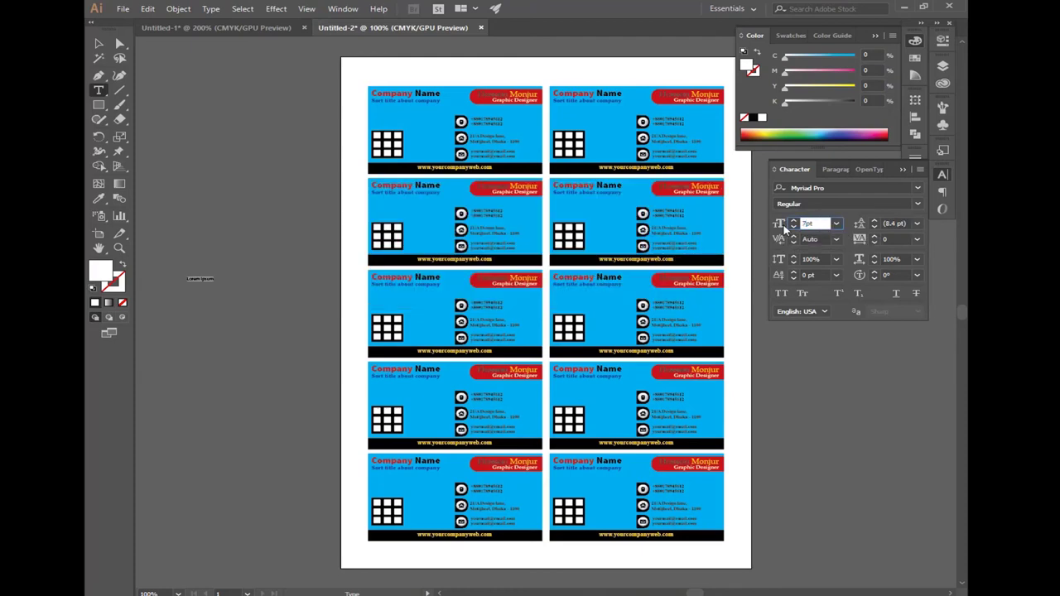
- Replace the placeholder words with 'Print Ready File'
key(Escape)
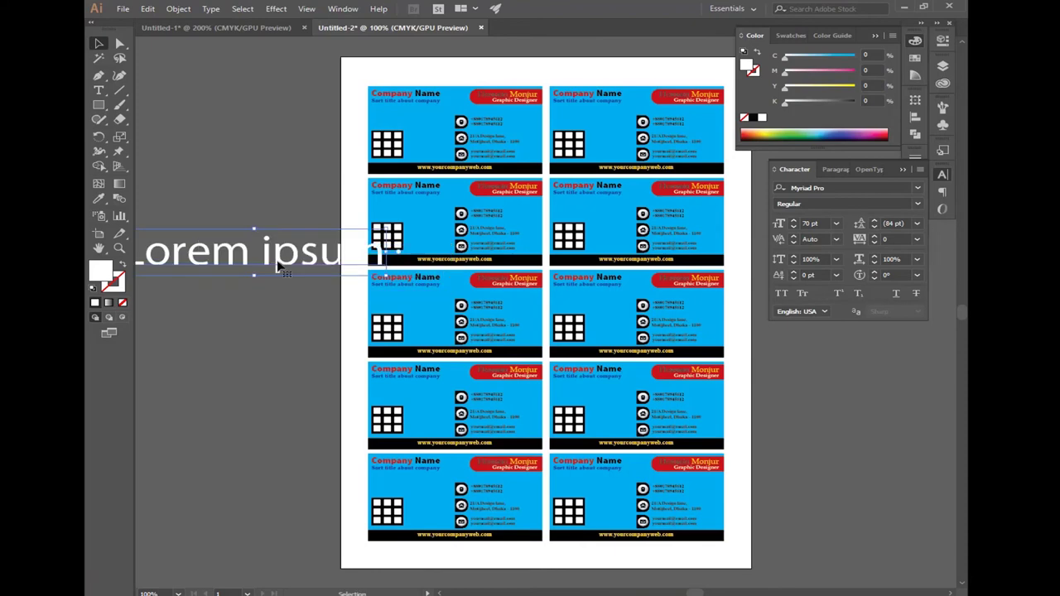
key(ctrl+a)
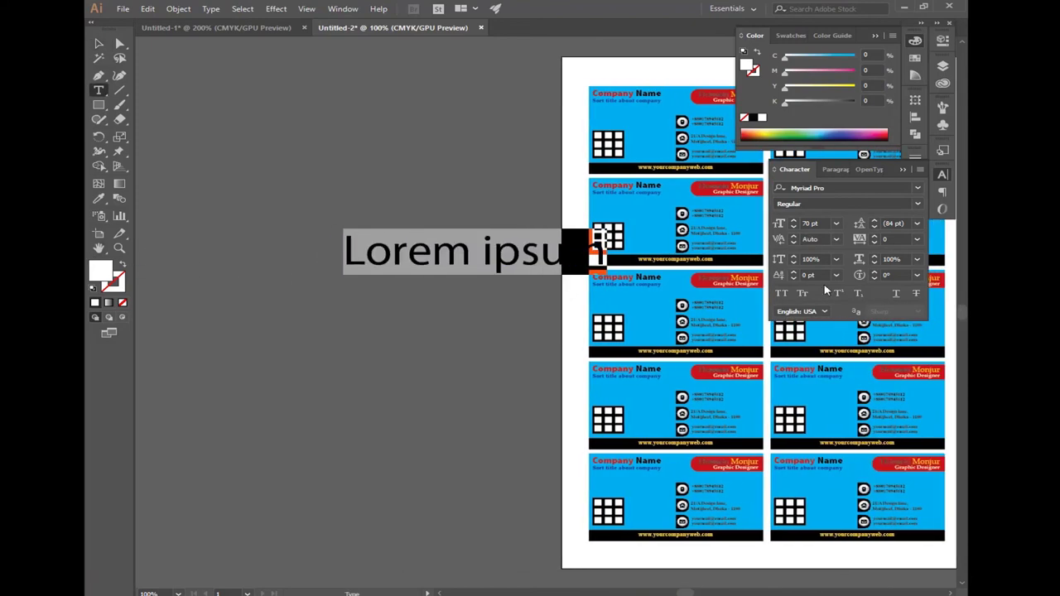
text(Print Ready )
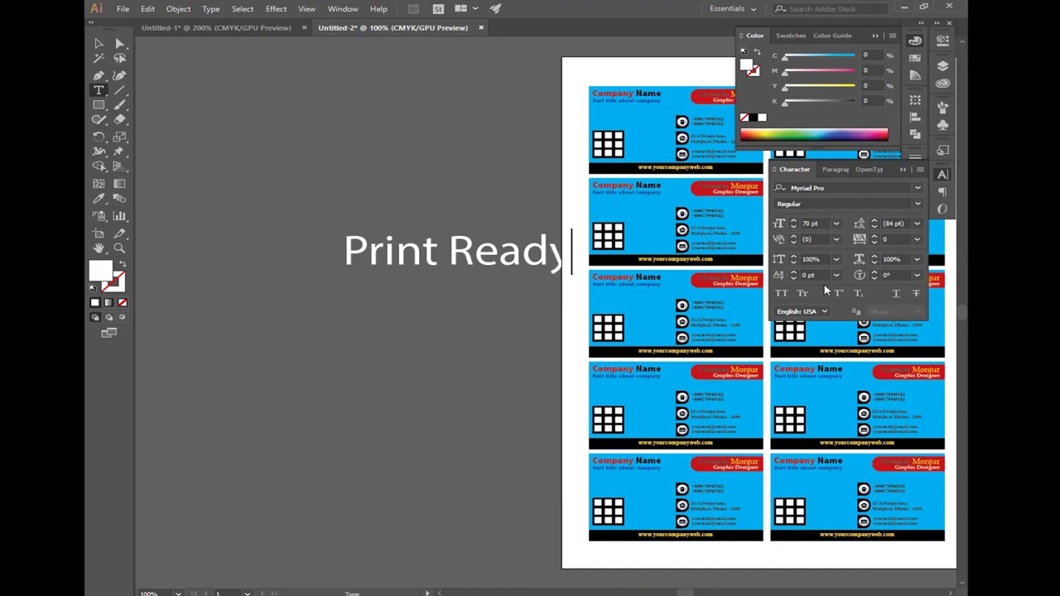
text(File)
key(Escape)
- Move the 'Print Ready File' text to the top of the page above the cards
drag(396, 248, 274, 154)
click(372, 378)
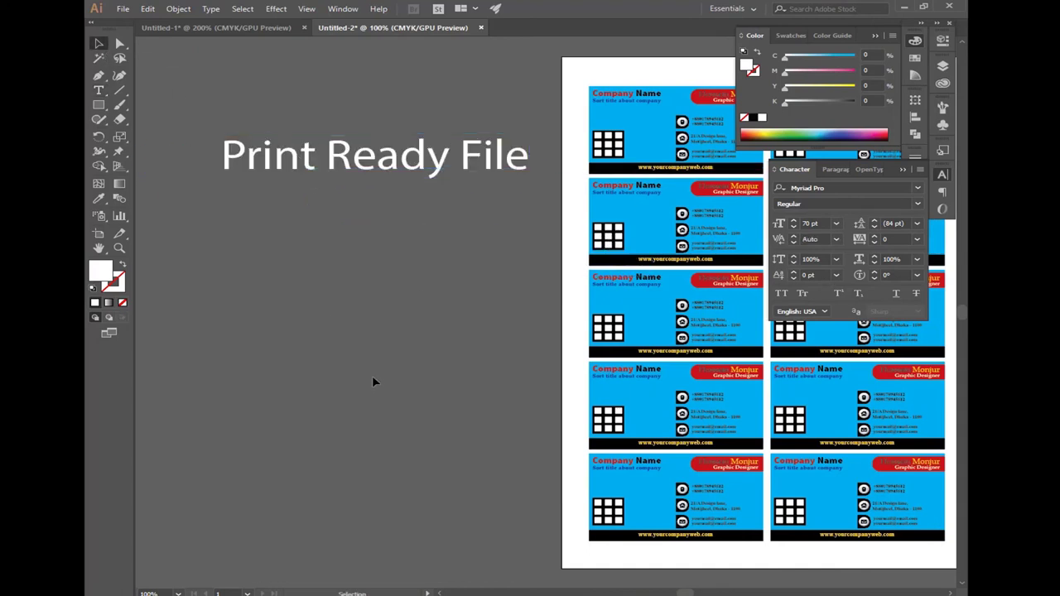
key(ctrl+0)
drag(187, 151, 613, 116)
drag(554, 101, 553, 35)
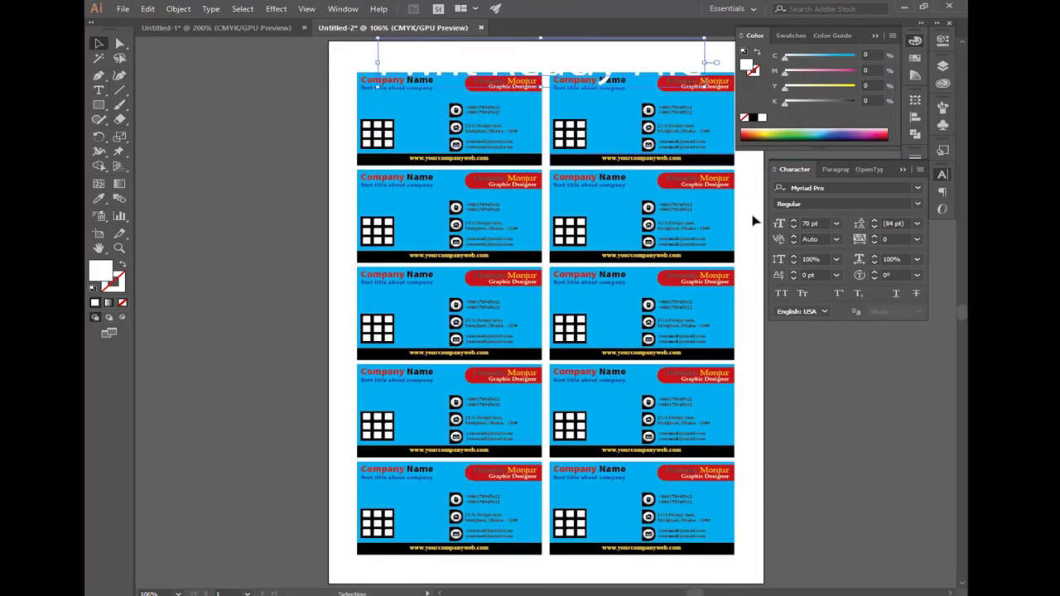
- Set the heading to 50 pt with a black fill
click(803, 225)
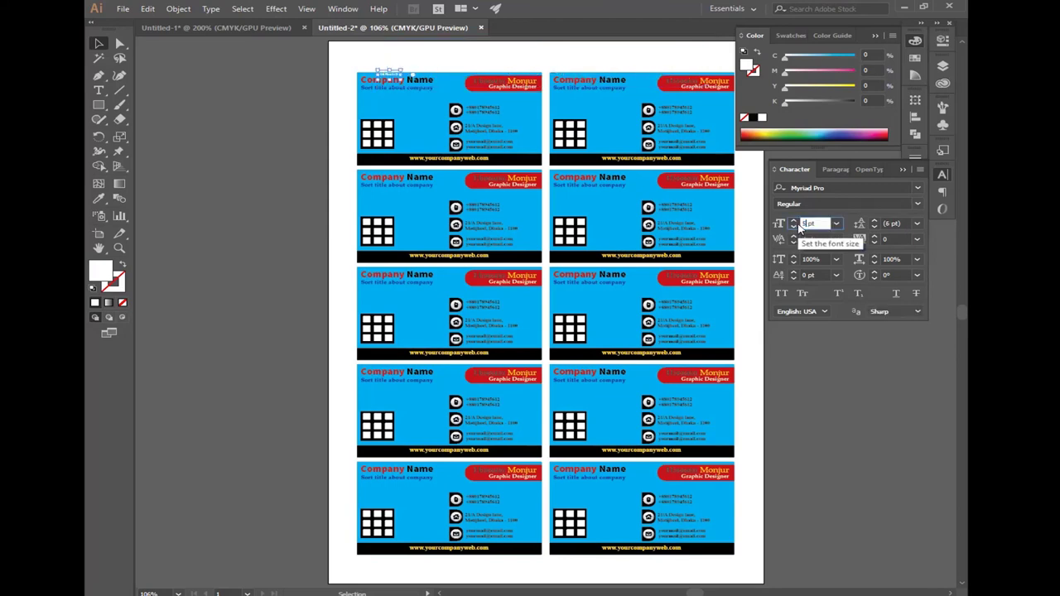
text(50)
key(Return)
click(762, 117)
- Centre the 'Print Ready File' heading above the card grid
drag(484, 73, 517, 66)
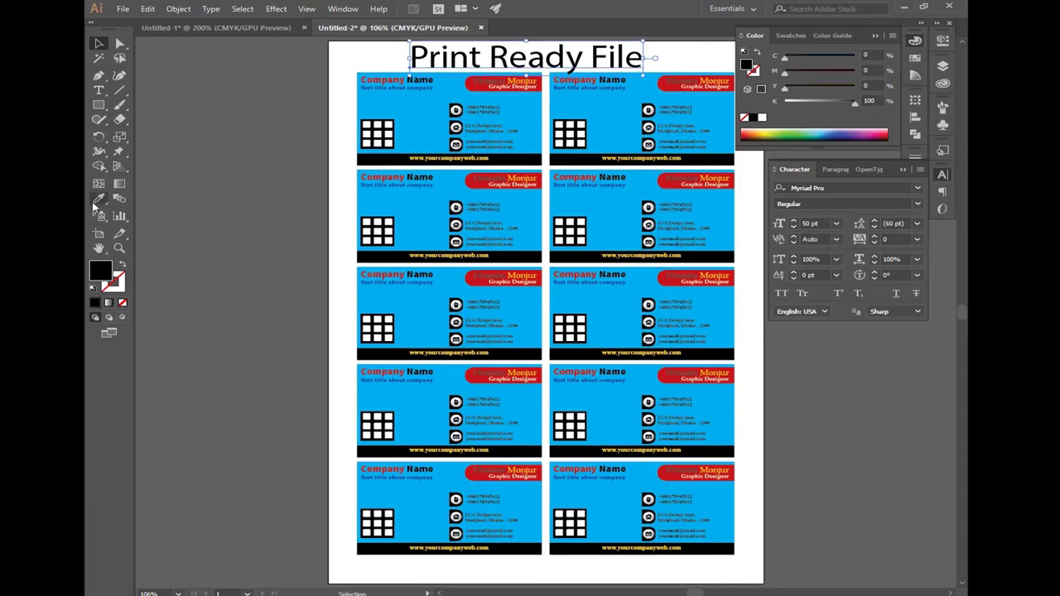
mouse_move(346, 73)
mouse_down()
mouse_move(416, 225)
mouse_move(650, 436)
mouse_up()
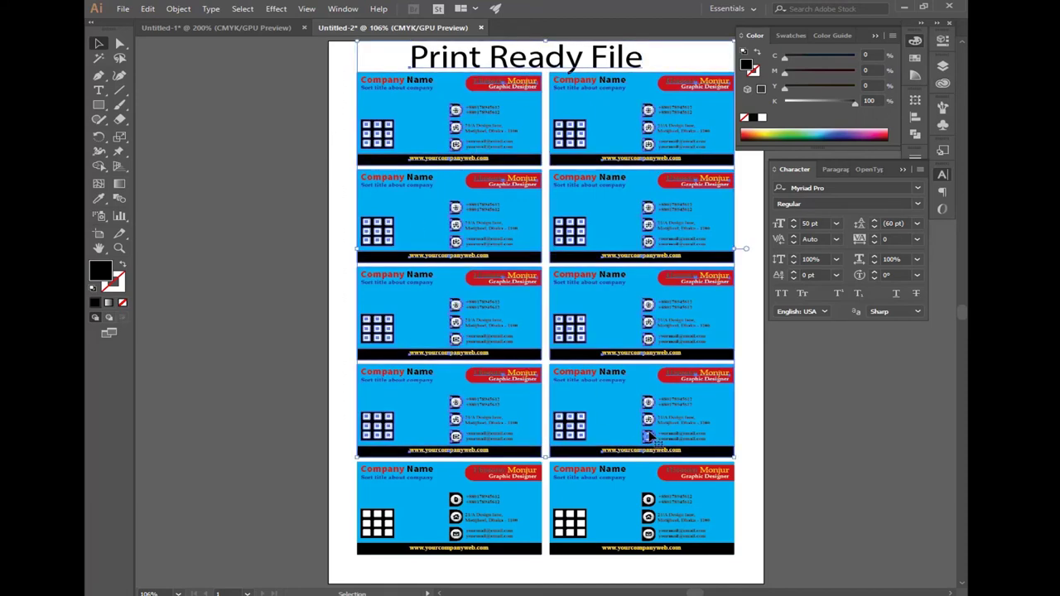
click(769, 429)
- Select all ten business cards and create trim marks around them
drag(745, 562, 352, 106)
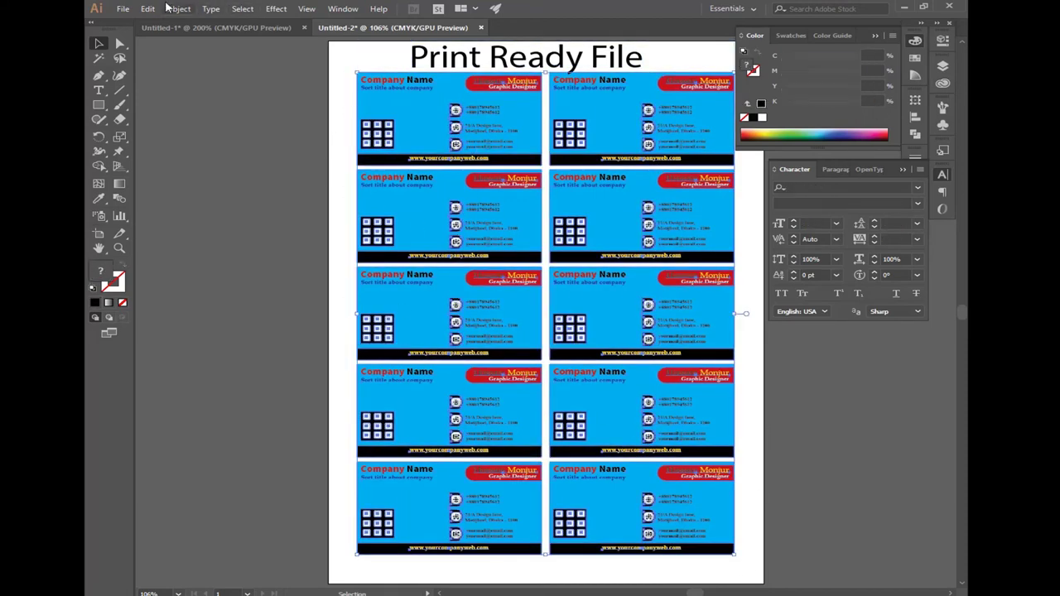
click(178, 8)
click(218, 268)
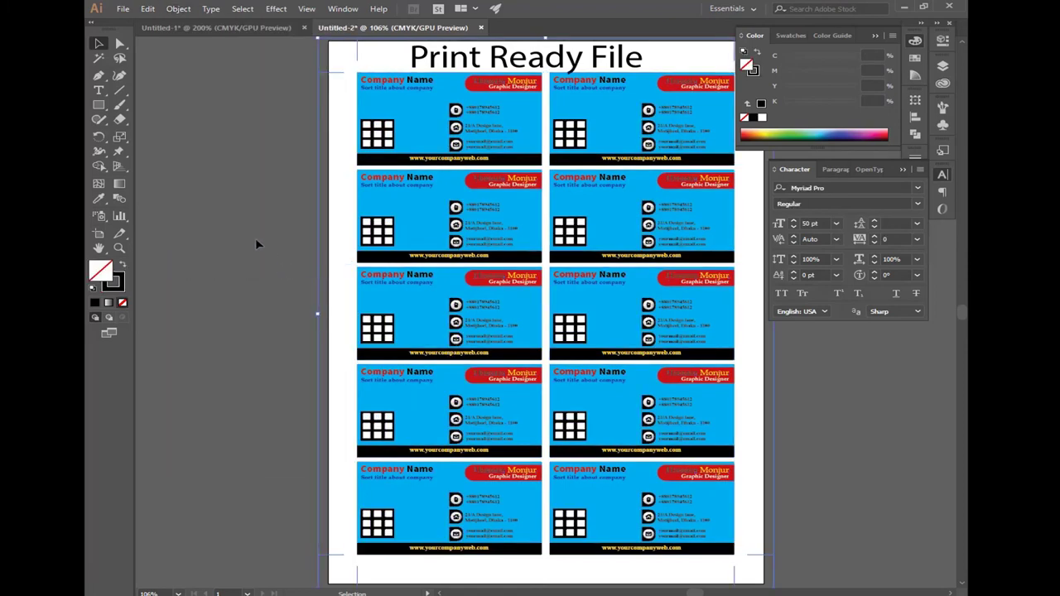
- Give the trim marks a Registration stroke at 1 pt weight
click(334, 560)
click(752, 73)
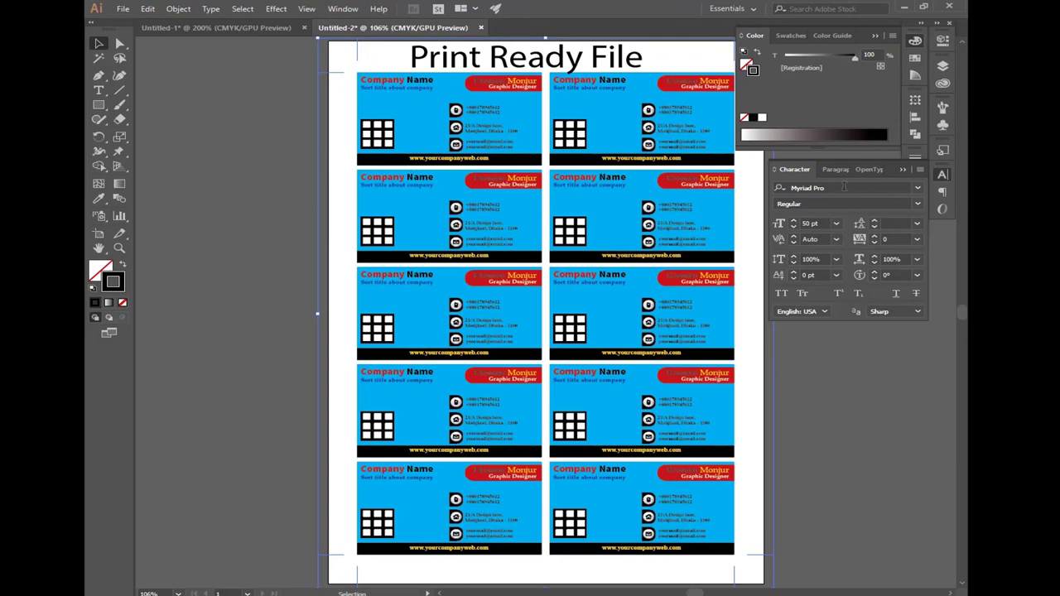
click(904, 169)
click(875, 35)
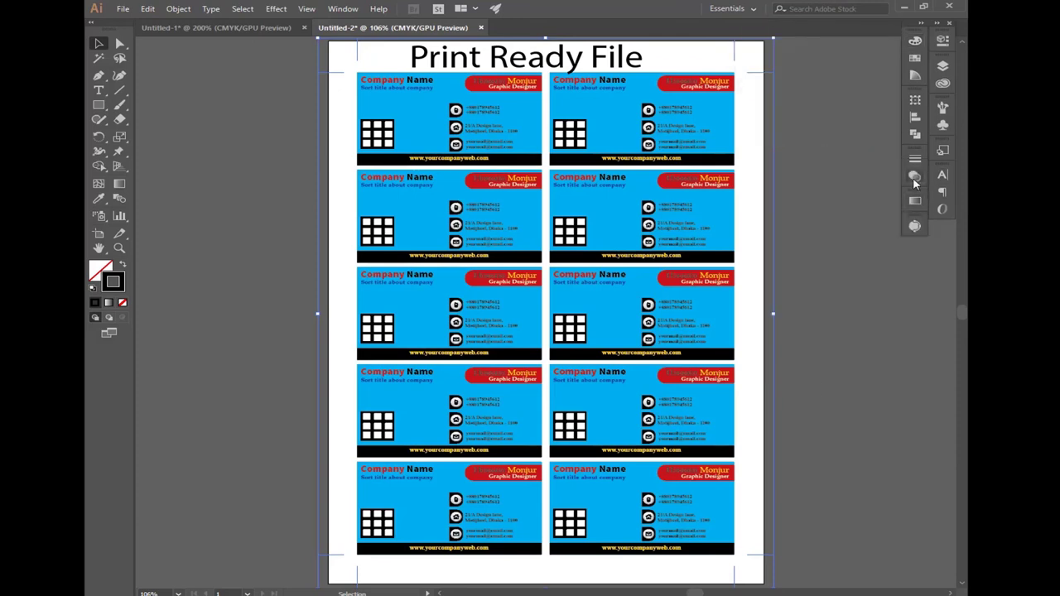
click(915, 177)
click(762, 153)
click(794, 170)
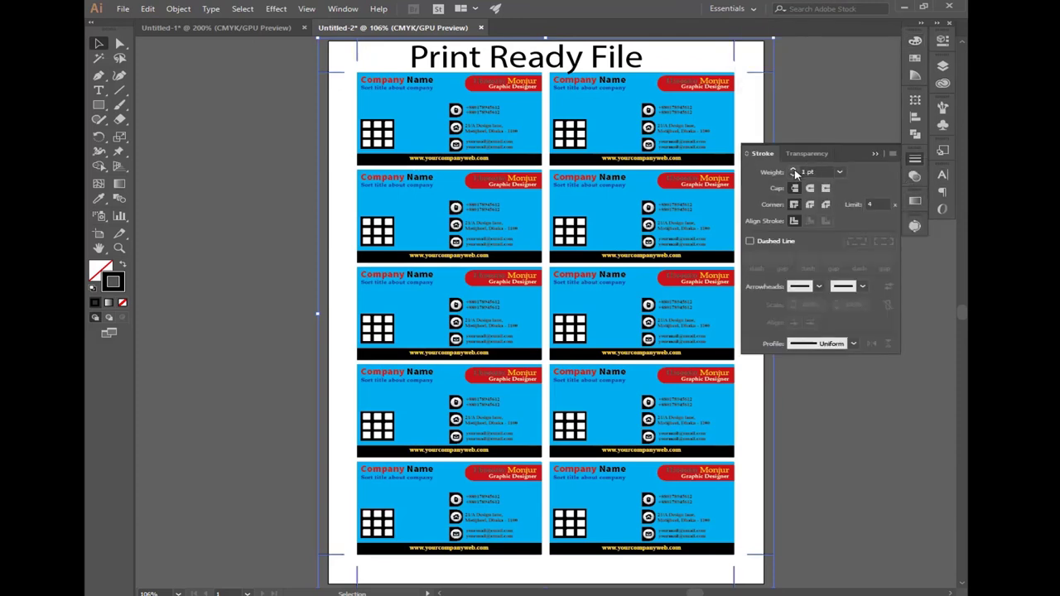
click(794, 72)
- Select all artwork and pull the right, left and top edges inward to fit the page
click(748, 76)
drag(773, 313, 760, 313)
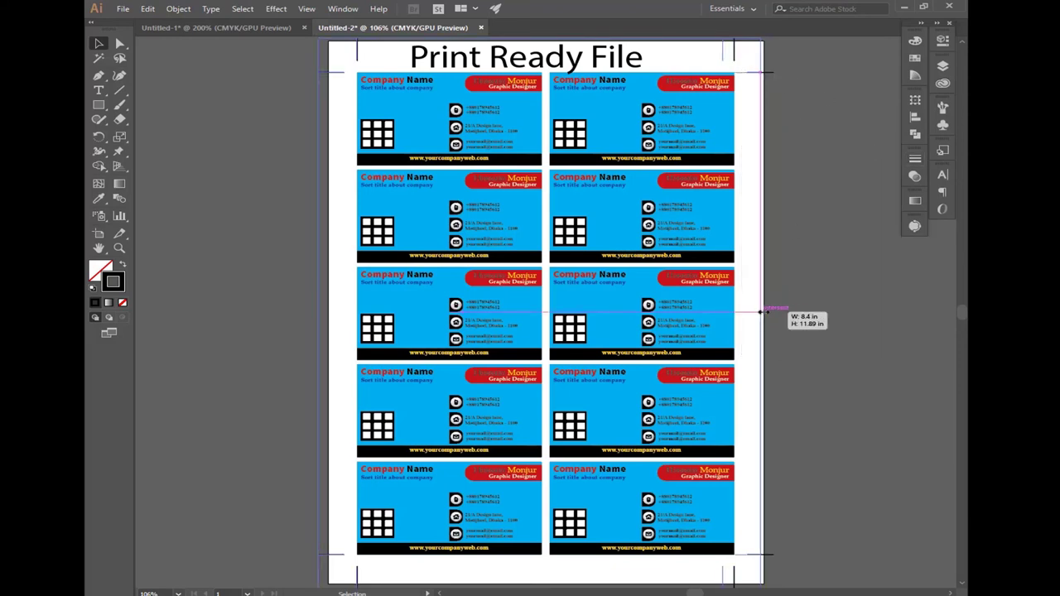
drag(317, 314, 331, 314)
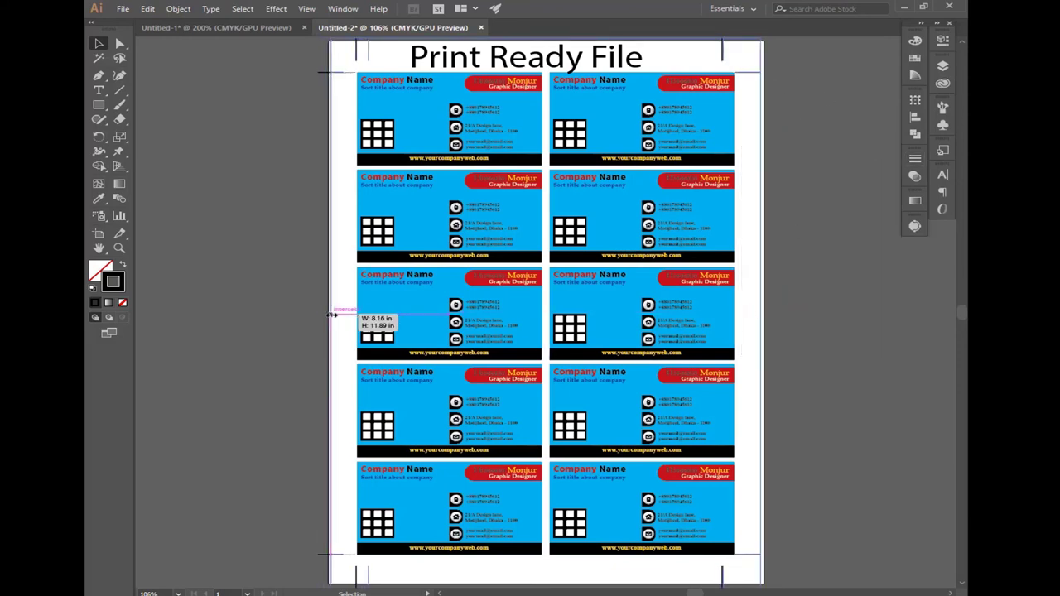
drag(546, 38, 597, 43)
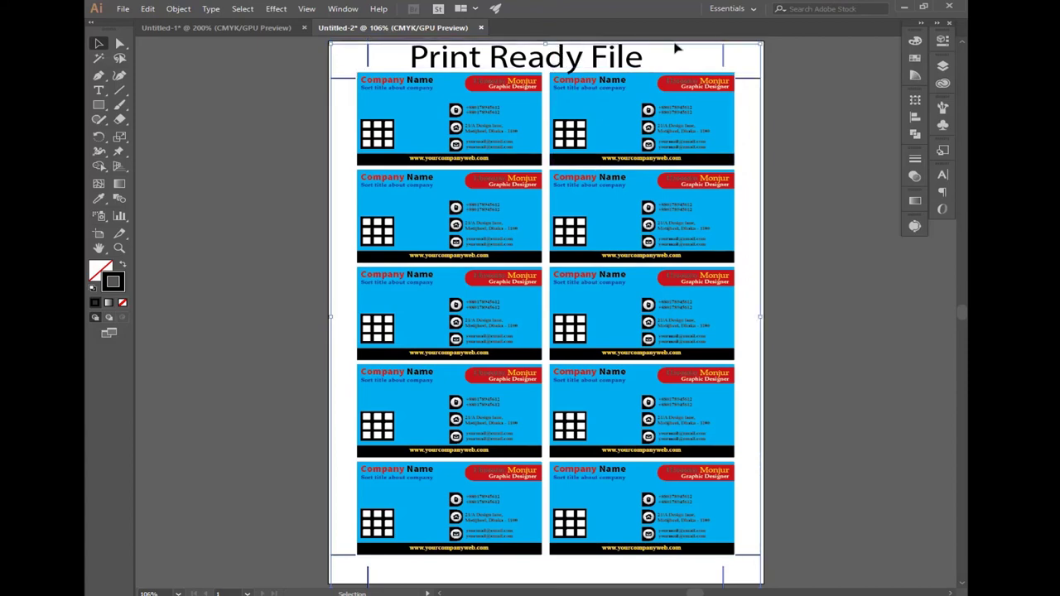
click(869, 159)
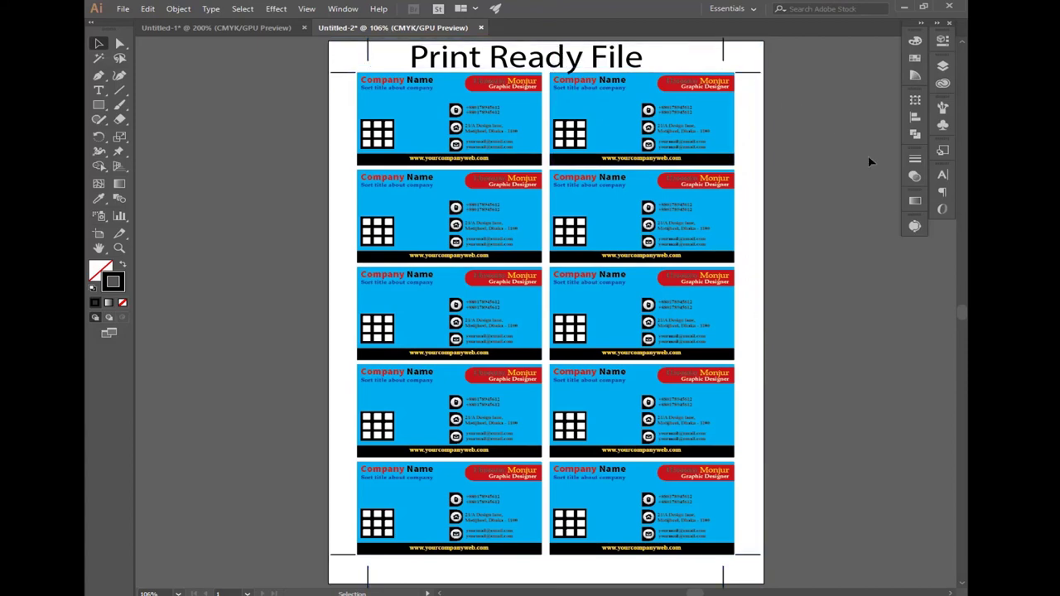
scroll(881, 186, down, 1)
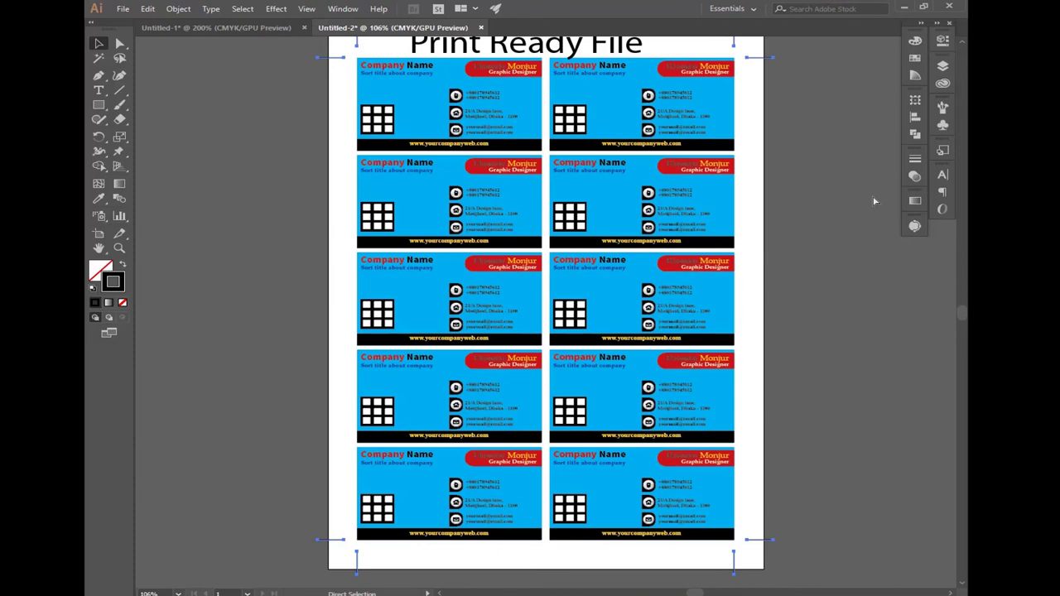
scroll(882, 248, down, 1)
scroll(841, 285, up, 2)
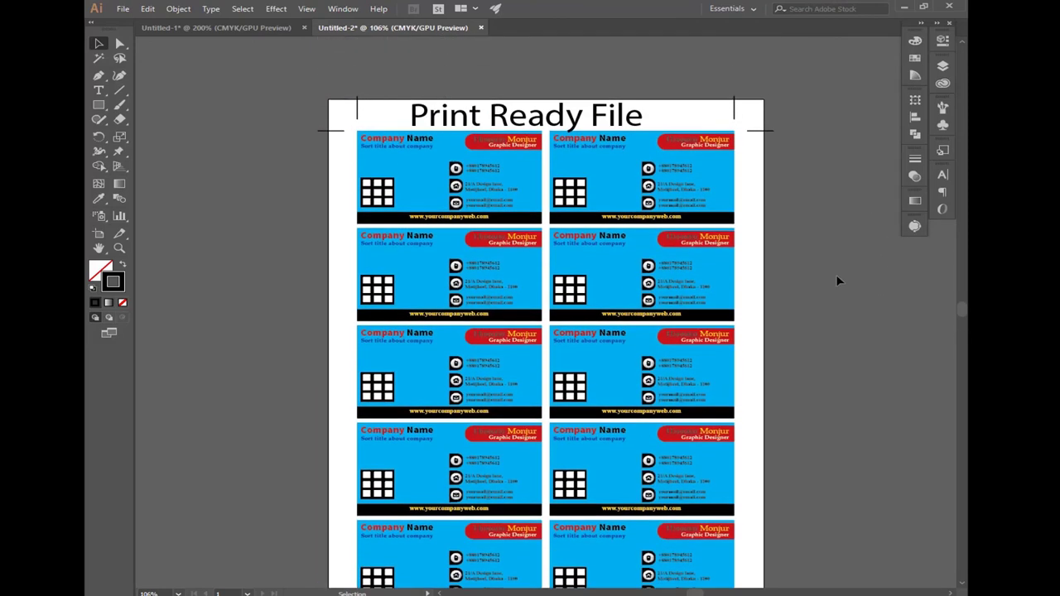
scroll(836, 275, down, 1)
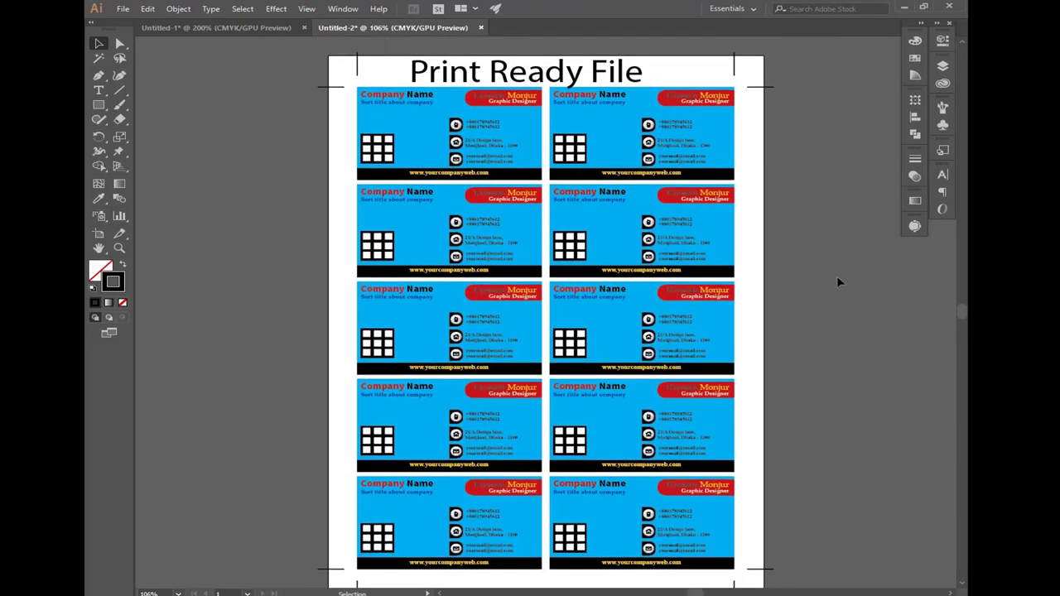
drag(98, 105, 139, 103)
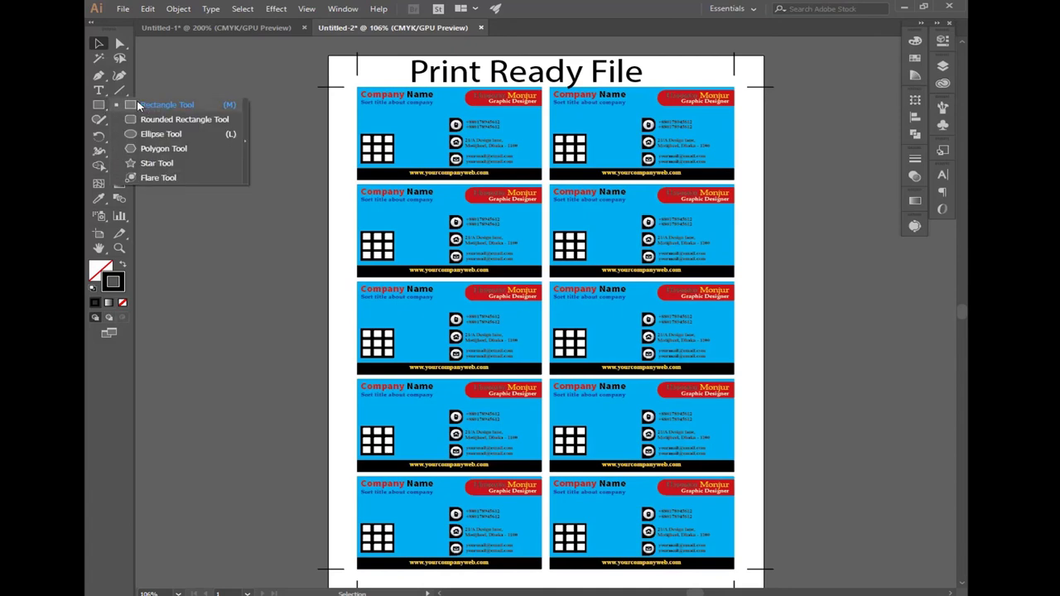
mouse_move(329, 164)
mouse_down()
mouse_move(342, 246)
mouse_move(345, 188)
mouse_up()
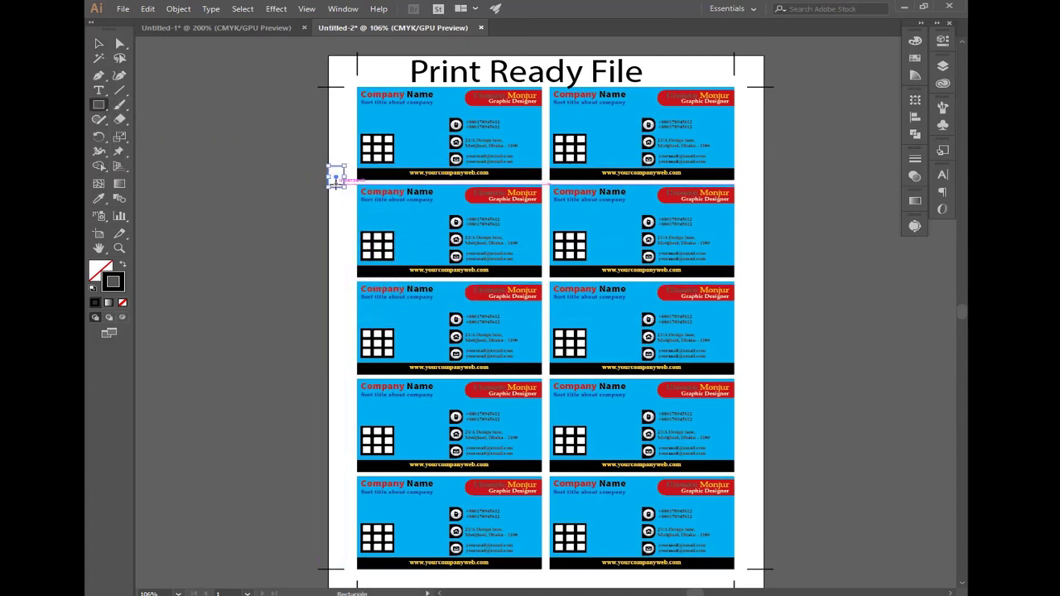
click(98, 43)
click(915, 43)
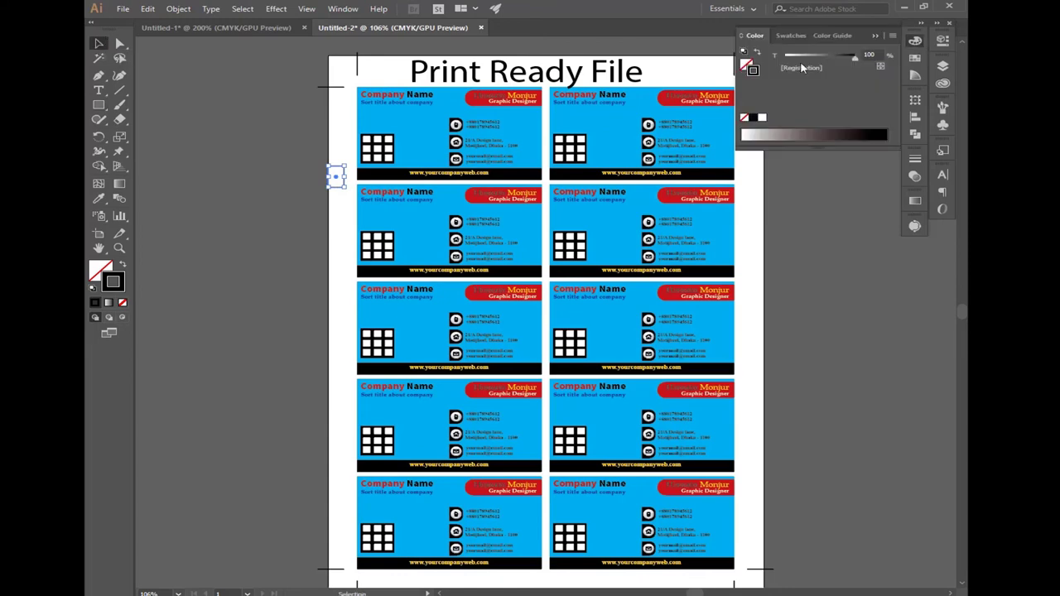
click(890, 37)
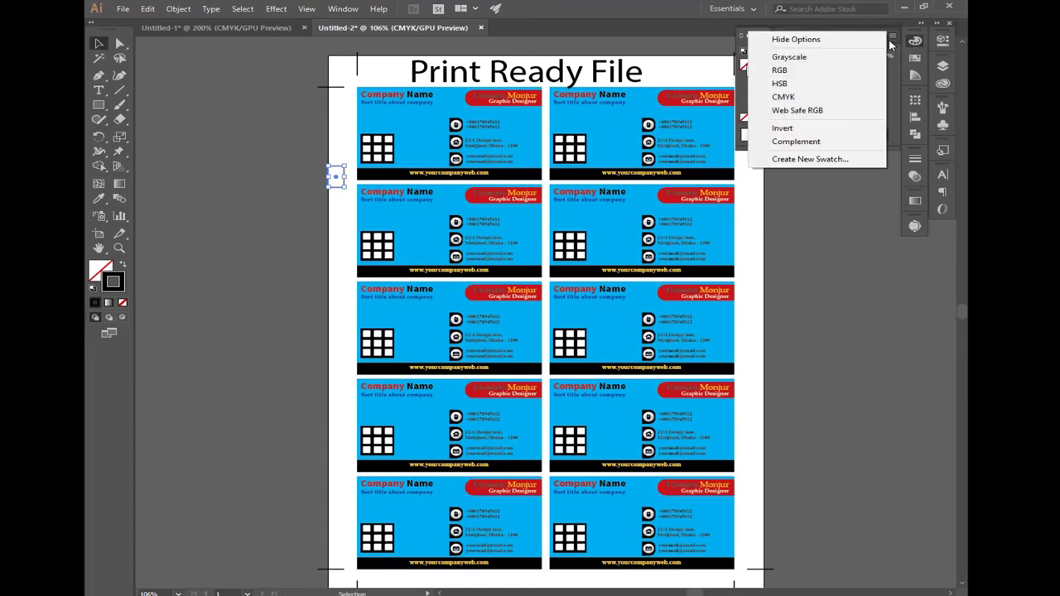
click(816, 94)
drag(851, 62, 790, 64)
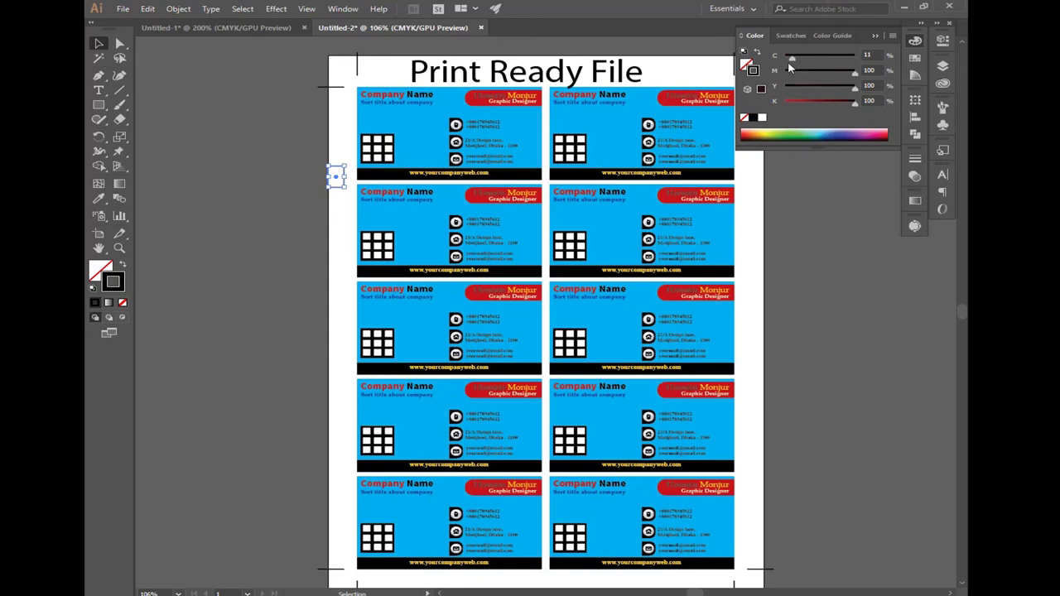
drag(854, 101, 785, 101)
click(868, 70)
text(0)
key(Tab)
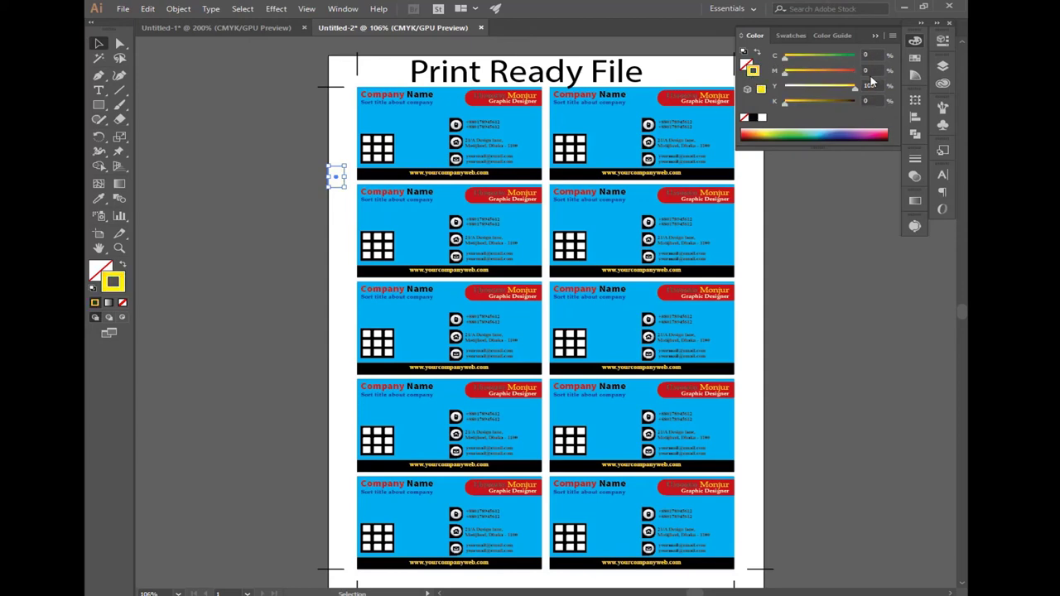
drag(851, 91, 785, 91)
click(746, 117)
click(892, 35)
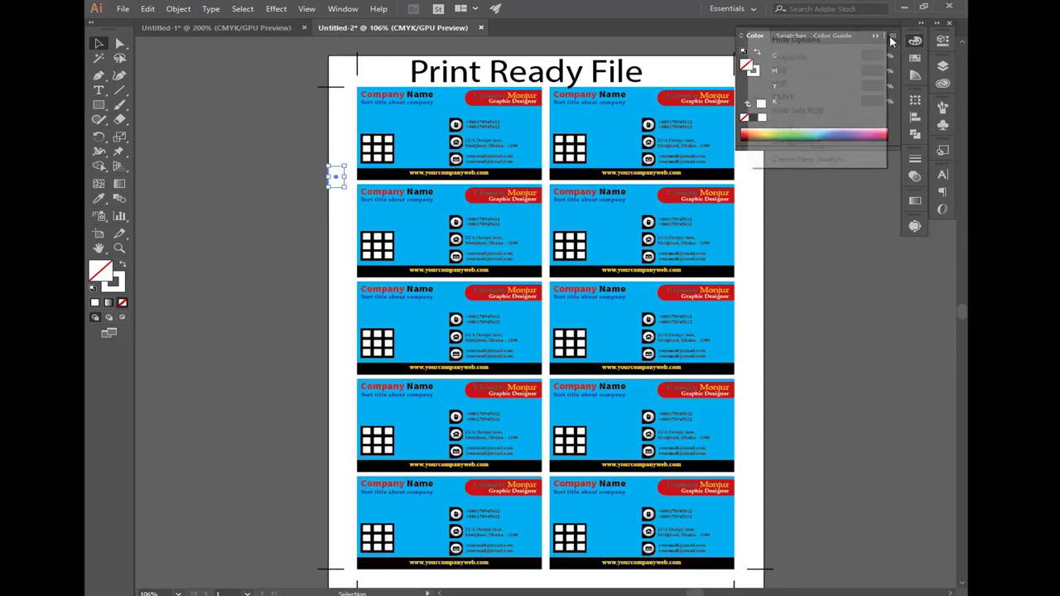
click(99, 44)
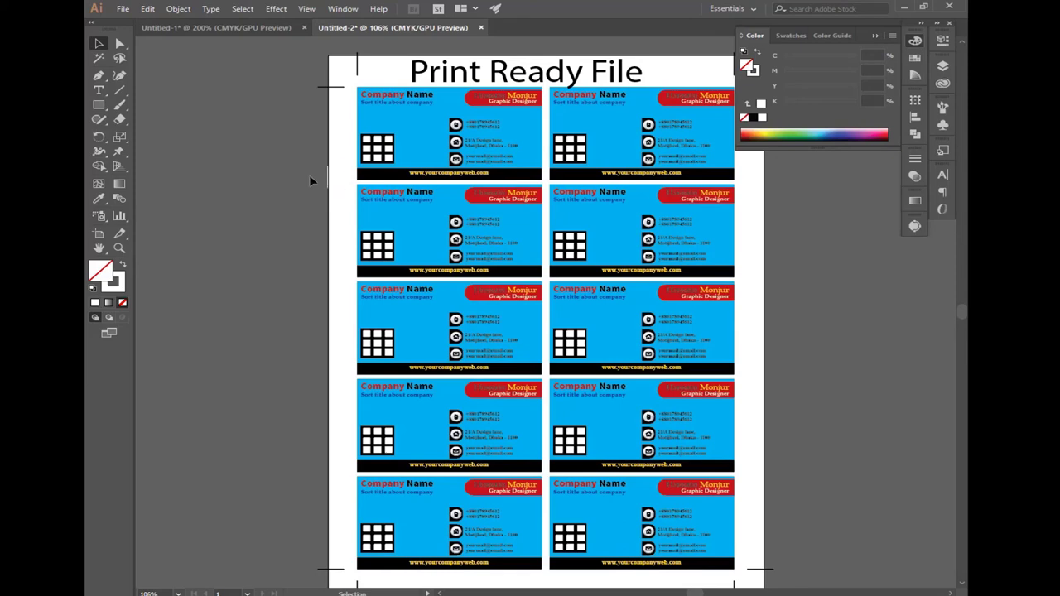
click(335, 176)
key(Delete)
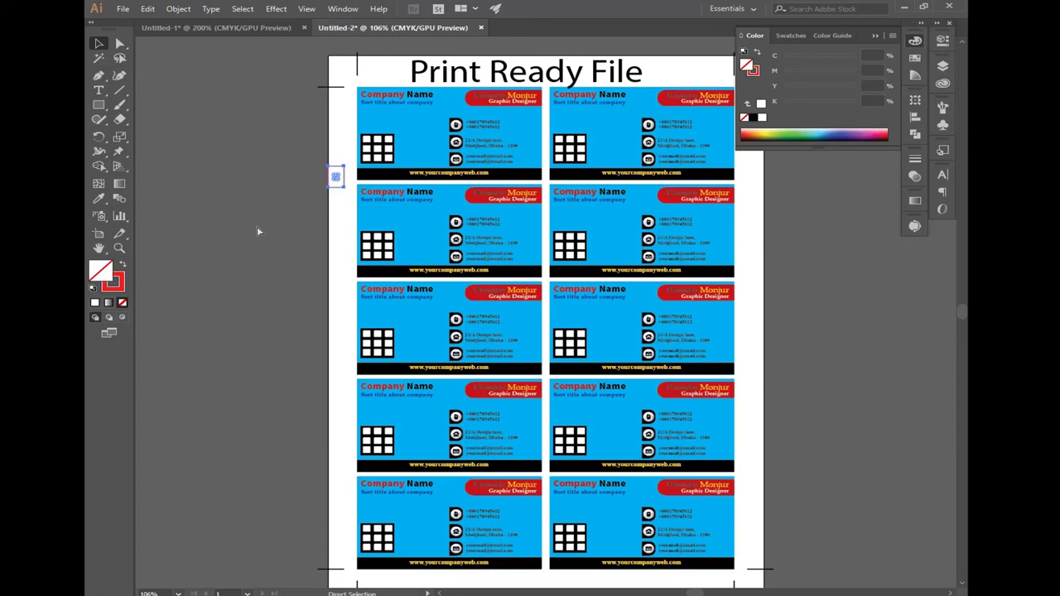
- Clear the selection and check the trim marks' stroke weight in the Stroke panel
key(ctrl+a)
click(198, 145)
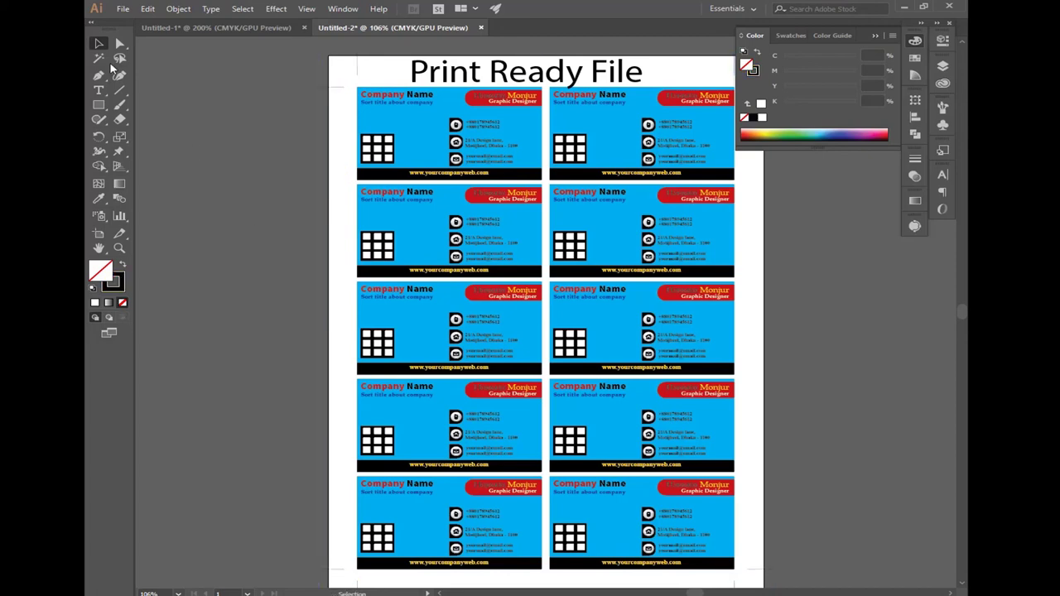
click(914, 175)
click(760, 153)
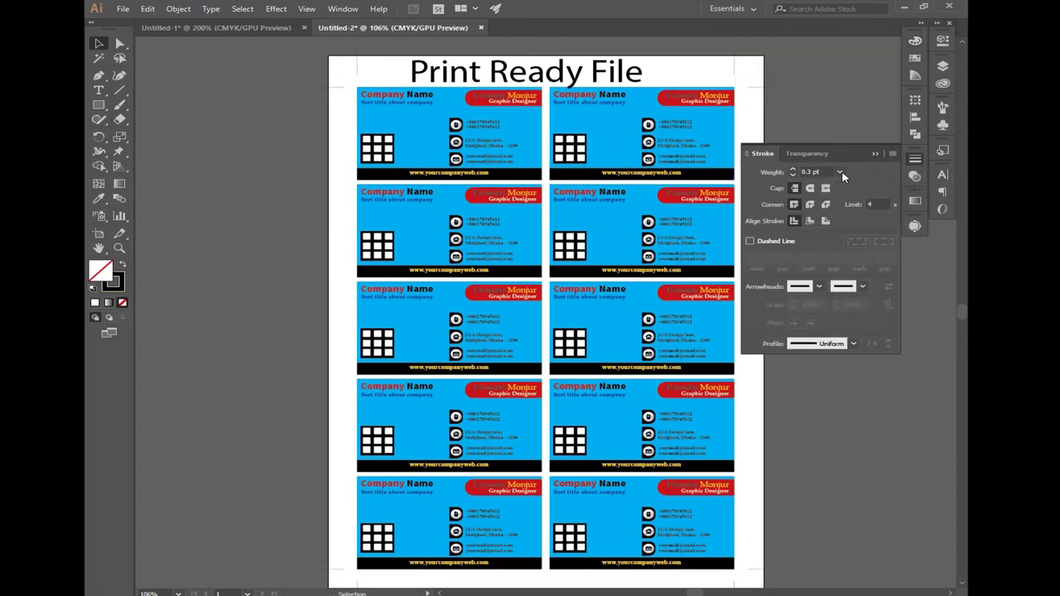
click(745, 88)
click(801, 116)
click(875, 154)
- Draw a small square left of the card sheet with no stroke
click(99, 105)
drag(211, 184, 253, 222)
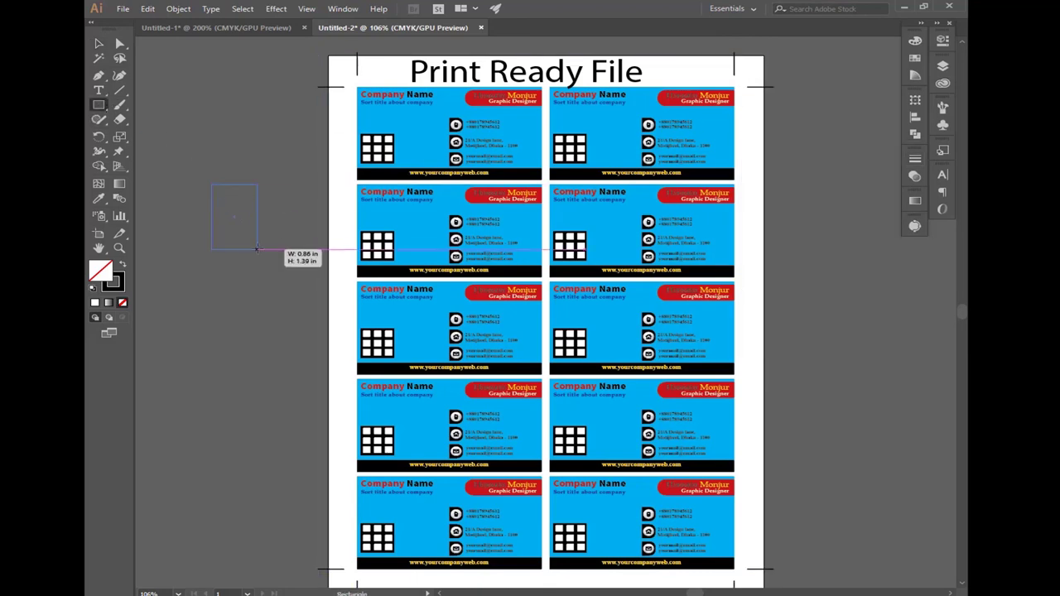
click(914, 51)
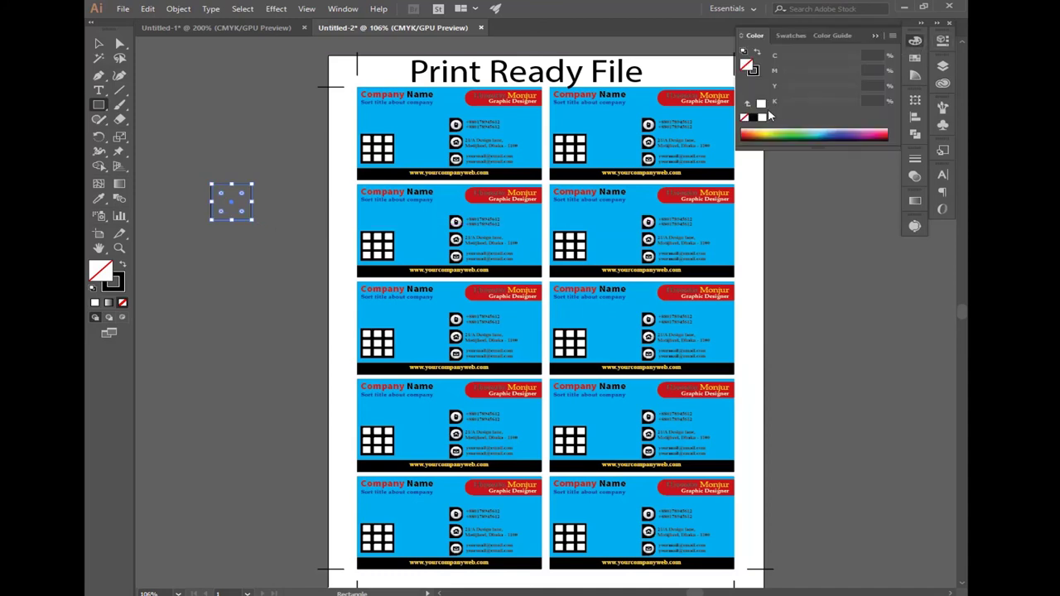
click(752, 117)
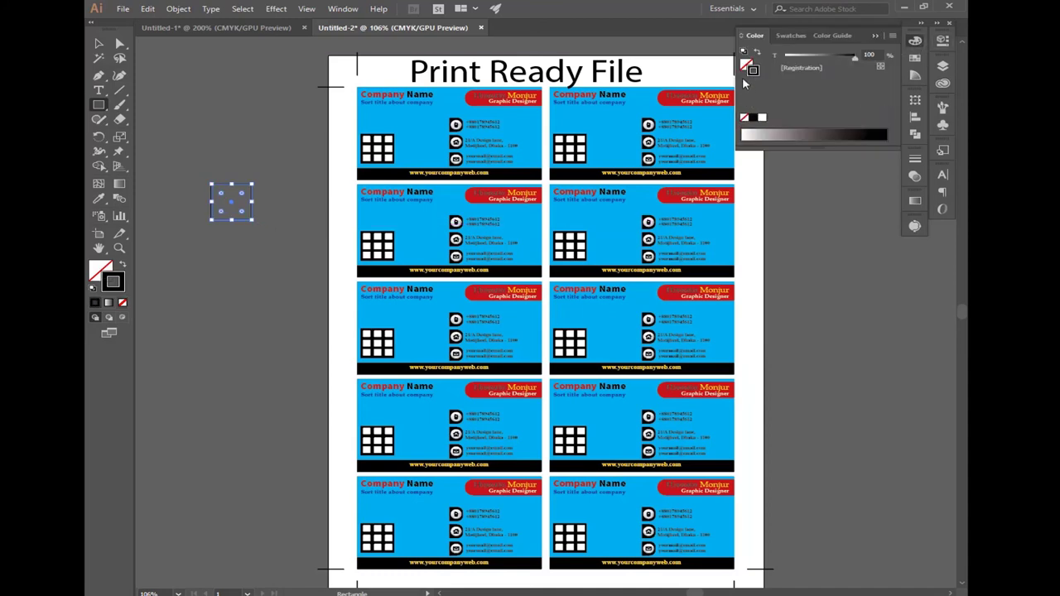
click(745, 117)
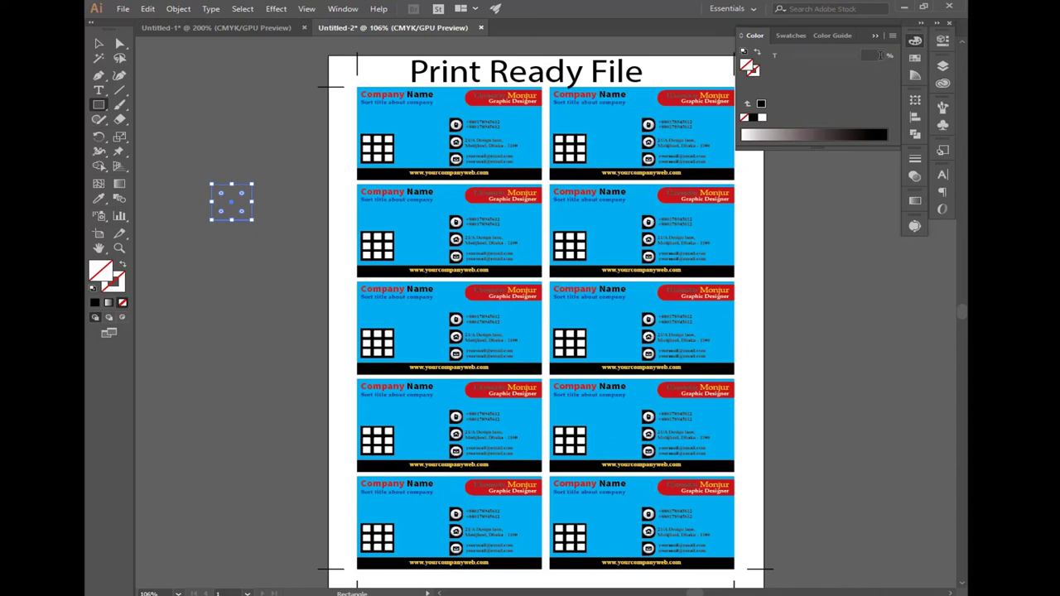
- Switch the Color panel to CMYK and fill the square C100 M0 Y0 K0
click(892, 35)
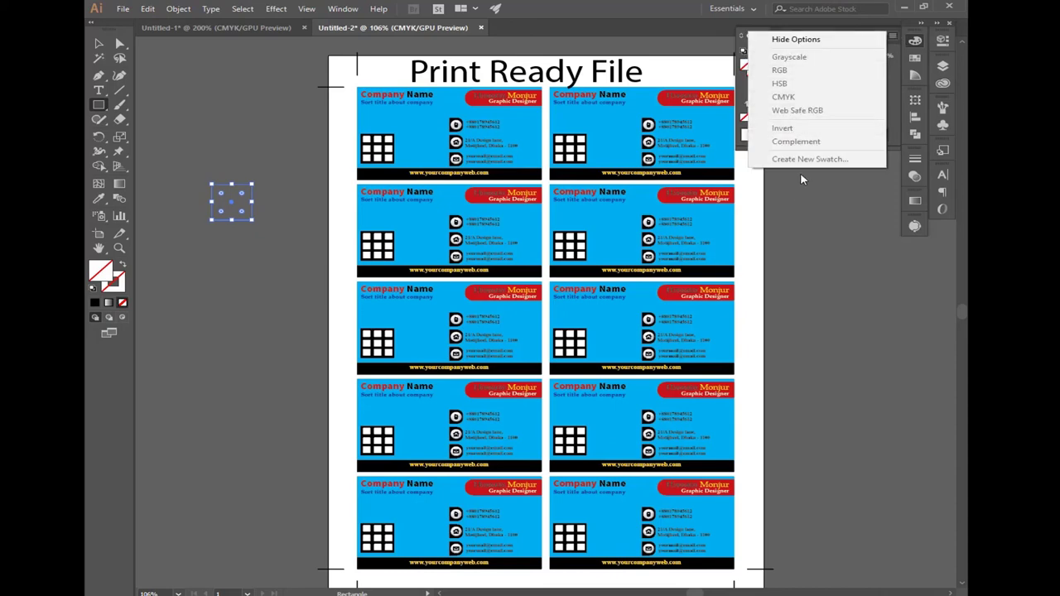
click(745, 85)
click(756, 134)
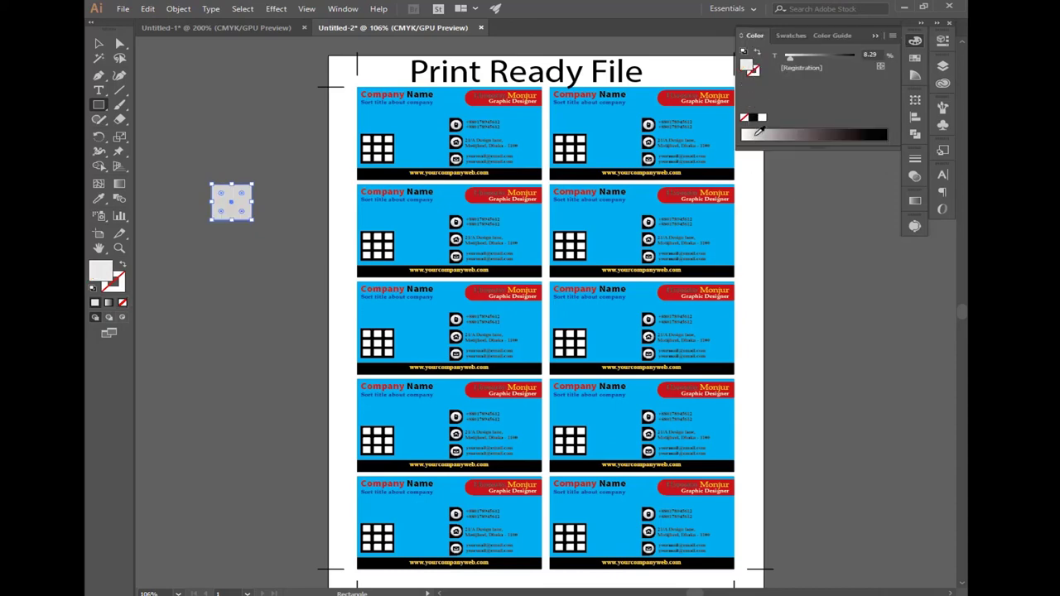
drag(802, 60, 870, 60)
click(893, 35)
click(815, 97)
drag(854, 56, 785, 57)
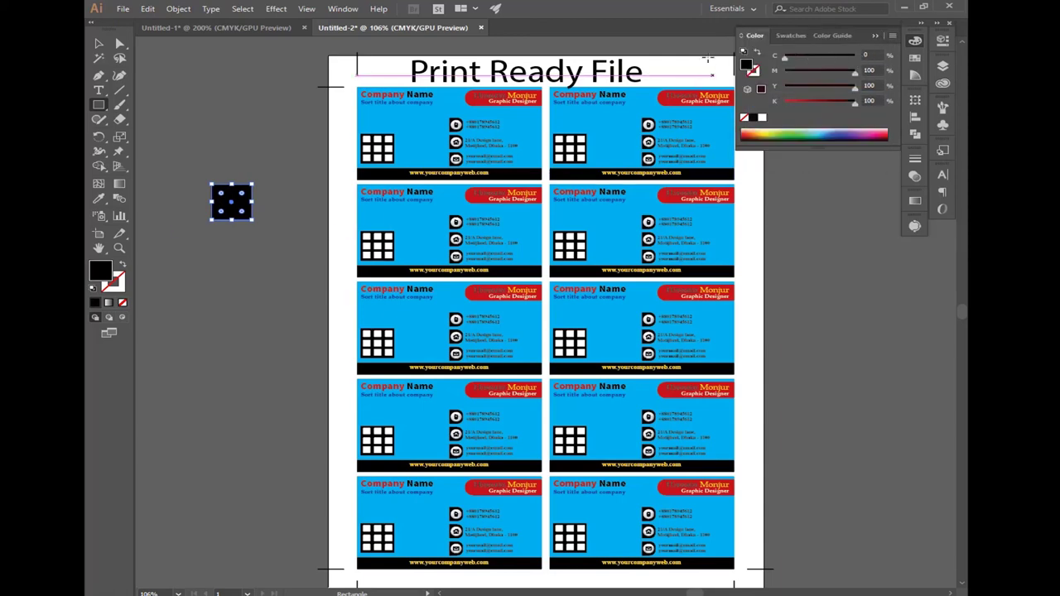
drag(853, 70, 785, 70)
drag(855, 85, 785, 85)
drag(854, 100, 785, 100)
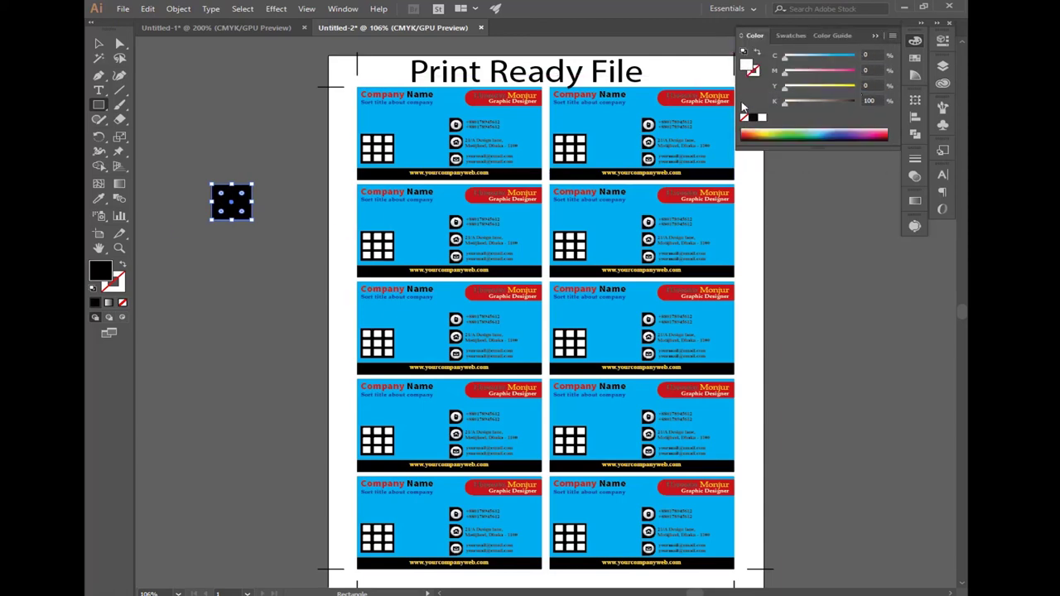
drag(786, 58, 856, 57)
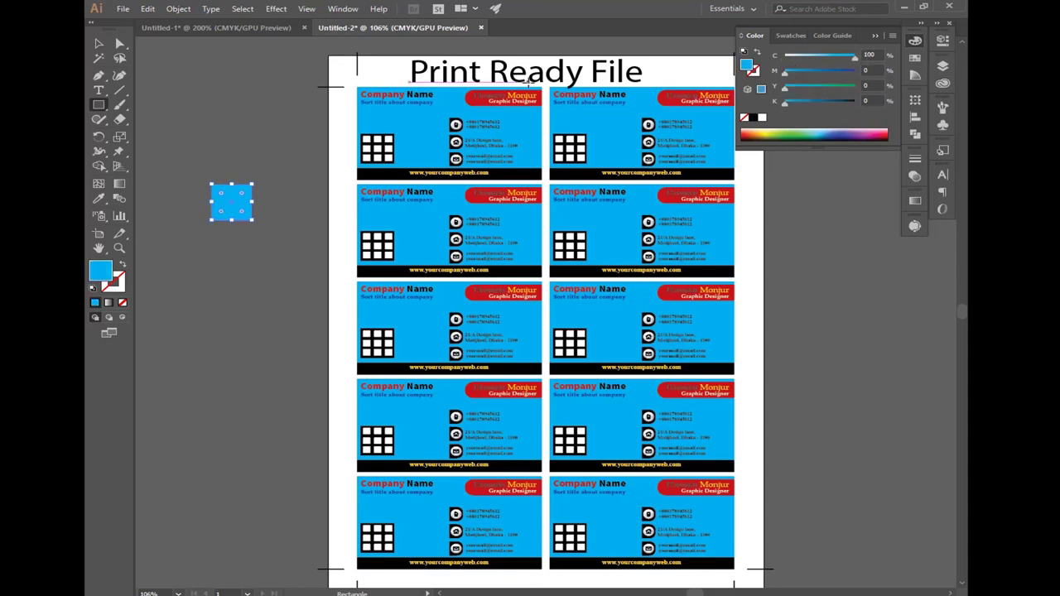
click(99, 45)
- Type a C in the cyan square, centre it and enlarge it to fill the square
click(98, 90)
click(219, 196)
text(c)
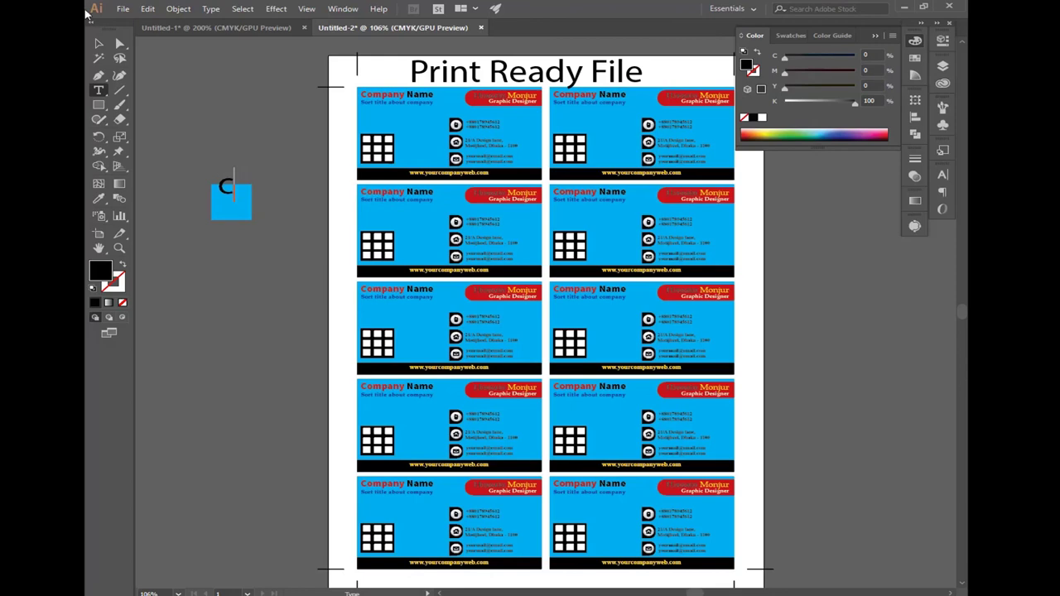
key(Escape)
drag(226, 186, 231, 201)
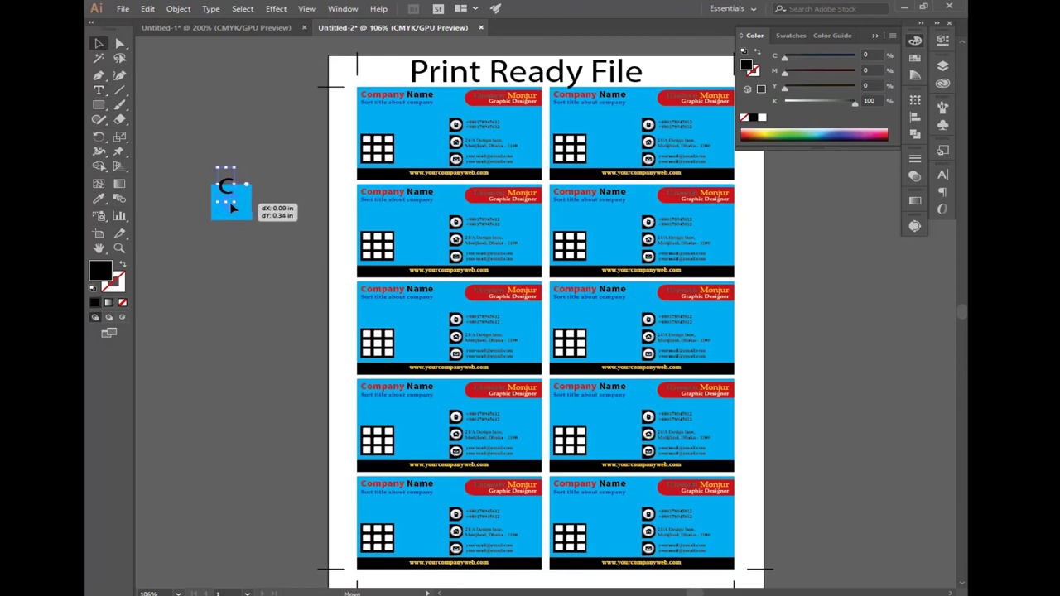
drag(240, 217, 260, 202)
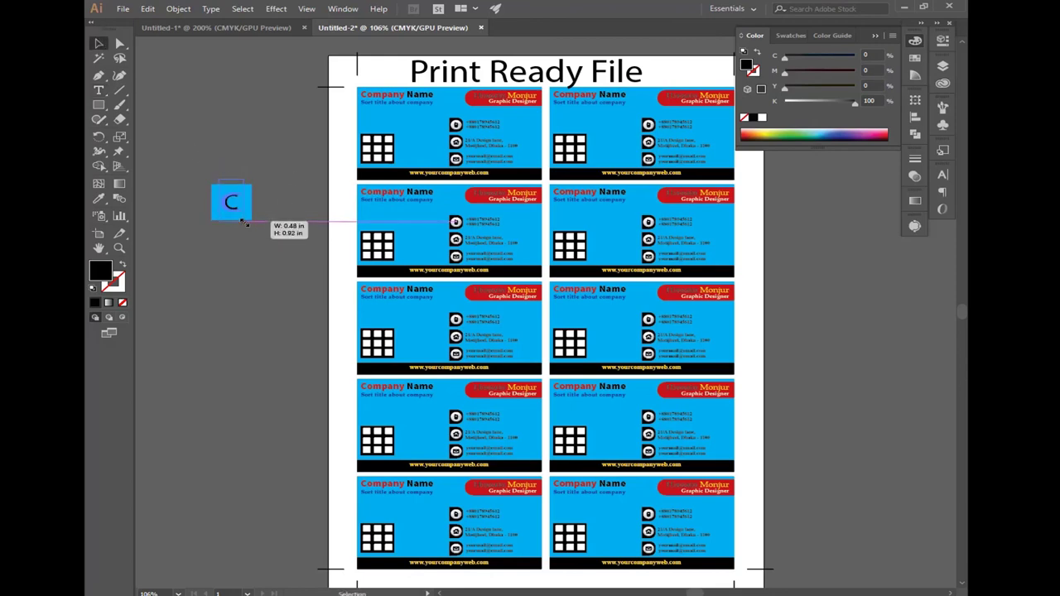
- Copy the labelled square below, change its letter to M and narrow it to fit
mouse_move(199, 173)
mouse_down()
mouse_move(270, 239)
mouse_move(232, 245)
mouse_move(232, 322)
mouse_up()
click(256, 258)
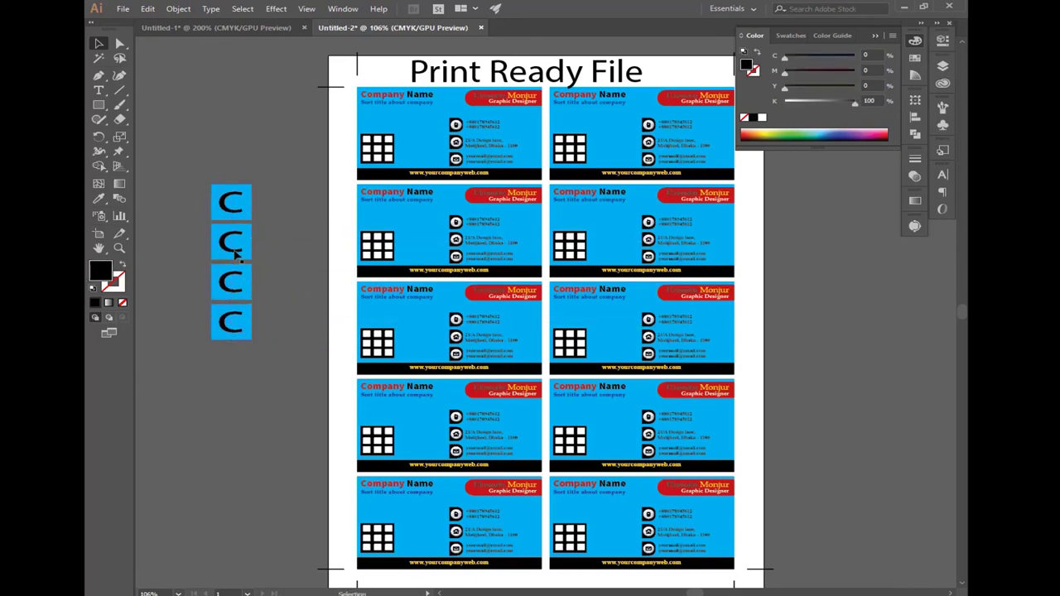
key(t)
double_click(230, 241)
text(M)
click(101, 43)
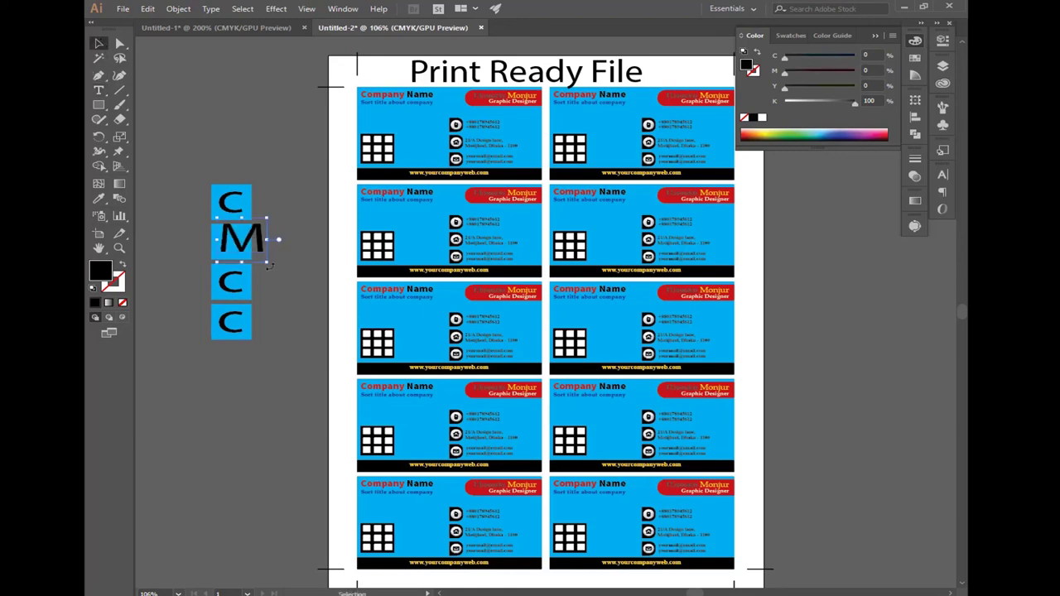
drag(266, 240, 234, 226)
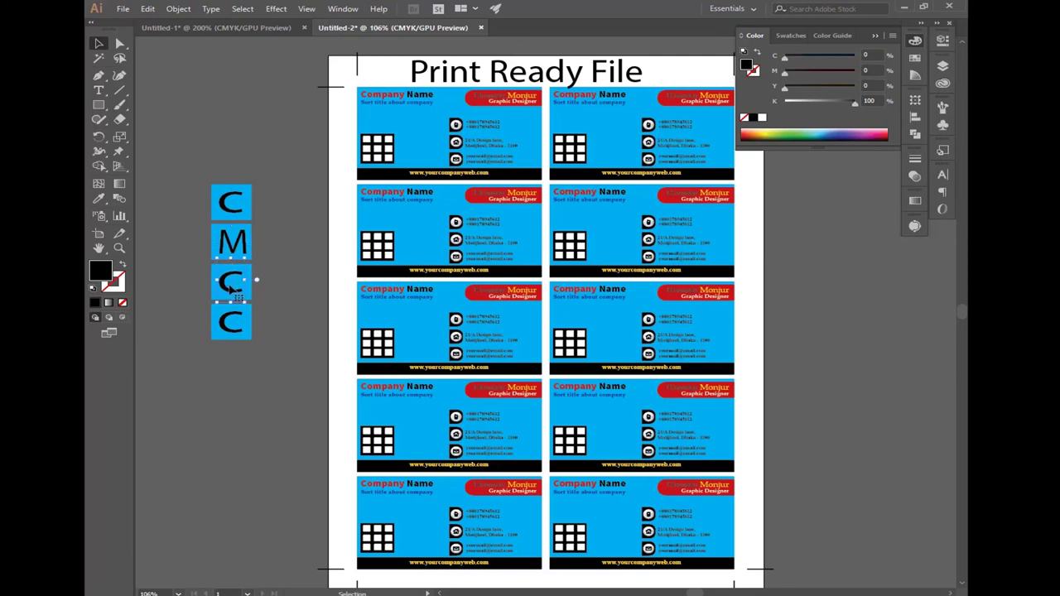
- Change the third square's letter to Y and match its text style to the M
key(t)
double_click(235, 286)
text(Y)
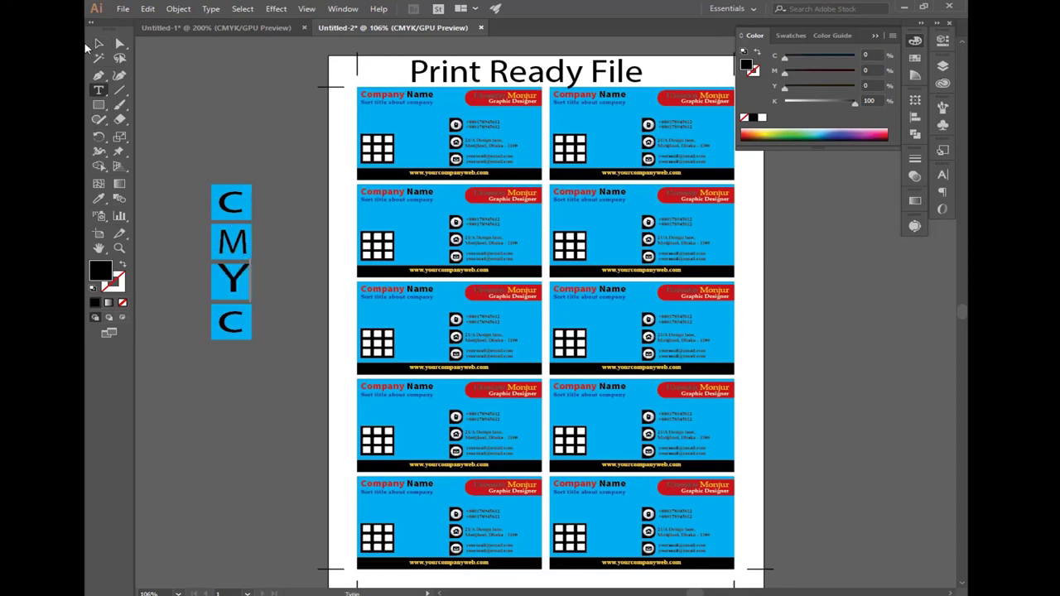
click(98, 43)
click(100, 199)
click(234, 240)
click(99, 43)
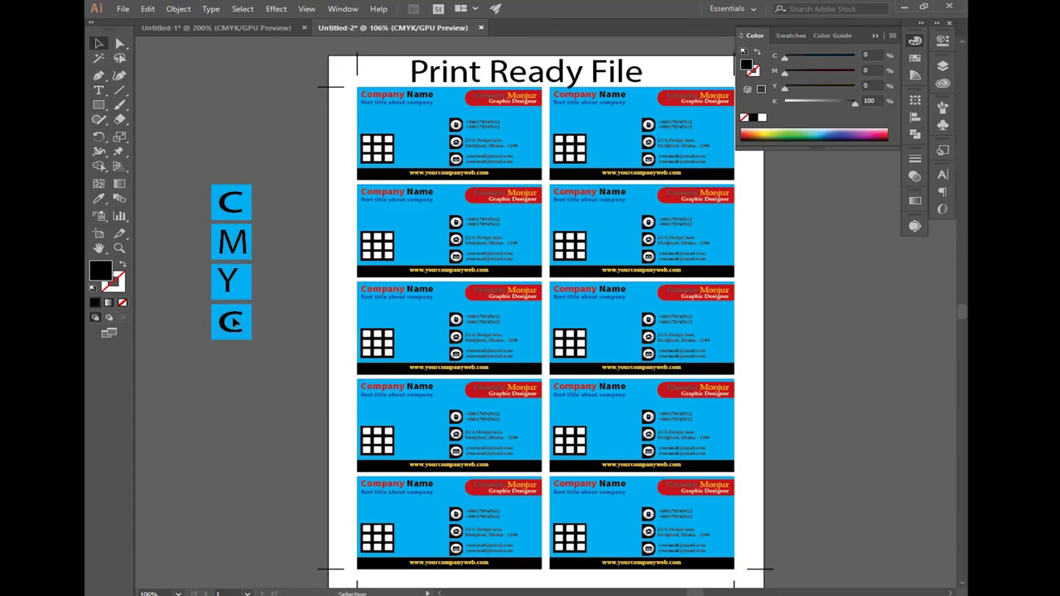
- Change the fourth square's letter to k and nudge it slightly right and down
key(t)
drag(235, 325, 248, 317)
text(k)
scroll(207, 248, up, 1)
click(100, 198)
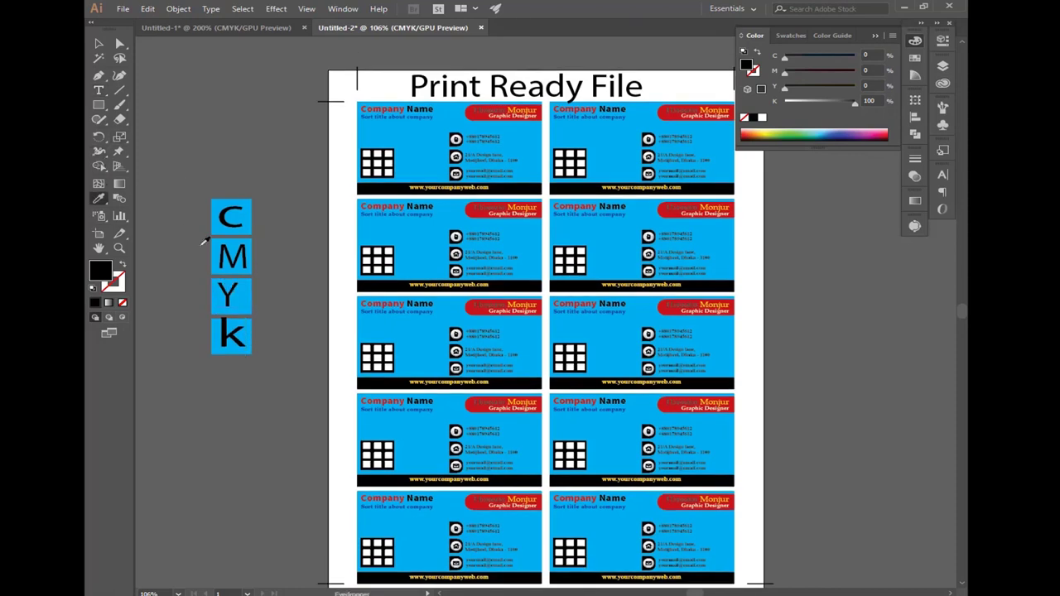
key(ctrl)
ctrl+click(236, 331)
key(v)
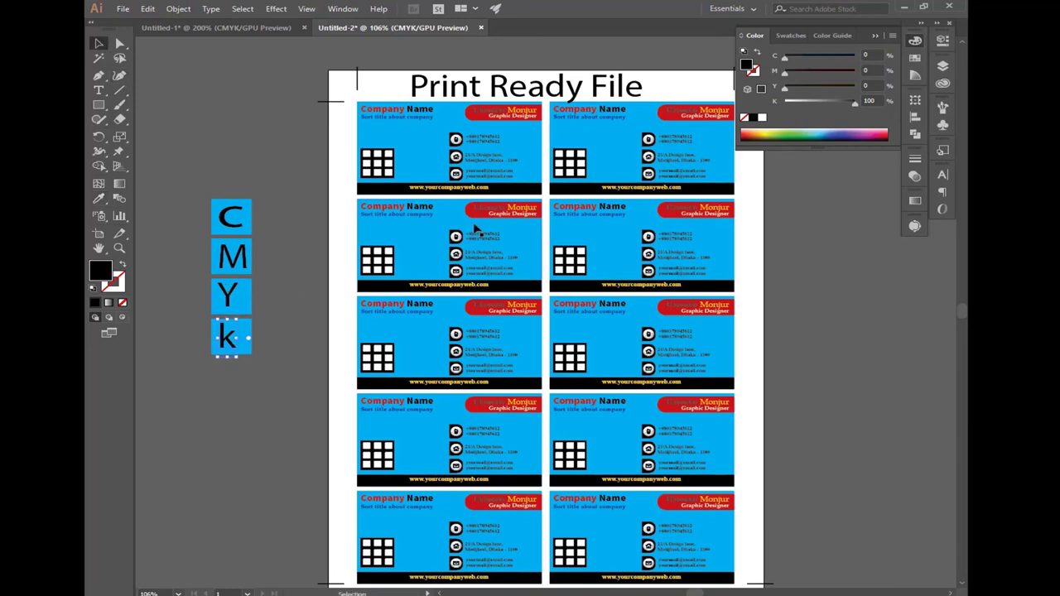
key(Right)
key(Right)
key(Right)
key(Down)
key(Down)
key(ctrl+shift+a)
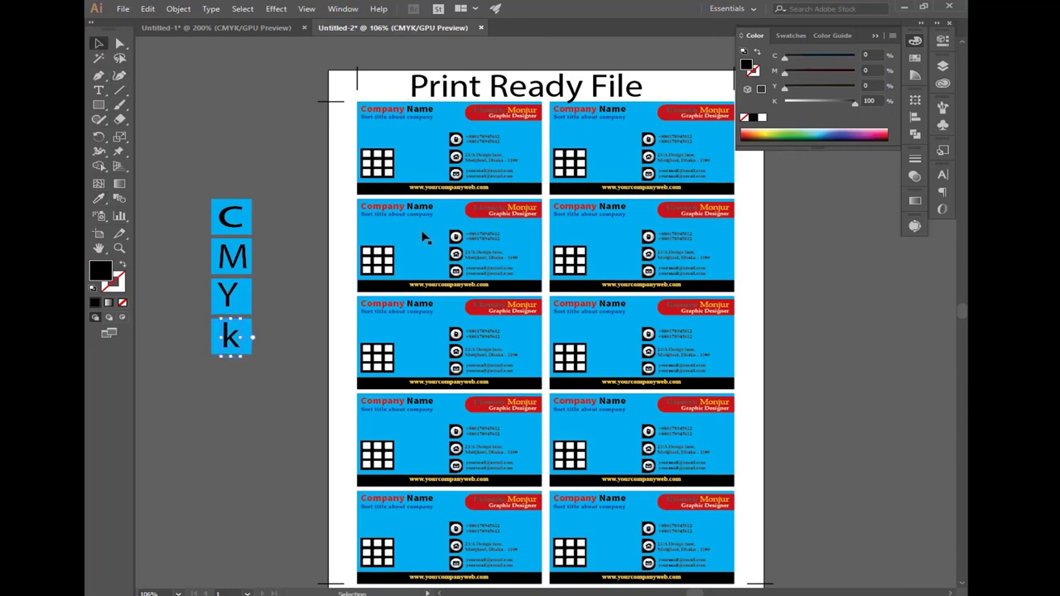
- Match the top C's text style to the M and nudge it right to centre it
click(229, 222)
key(i)
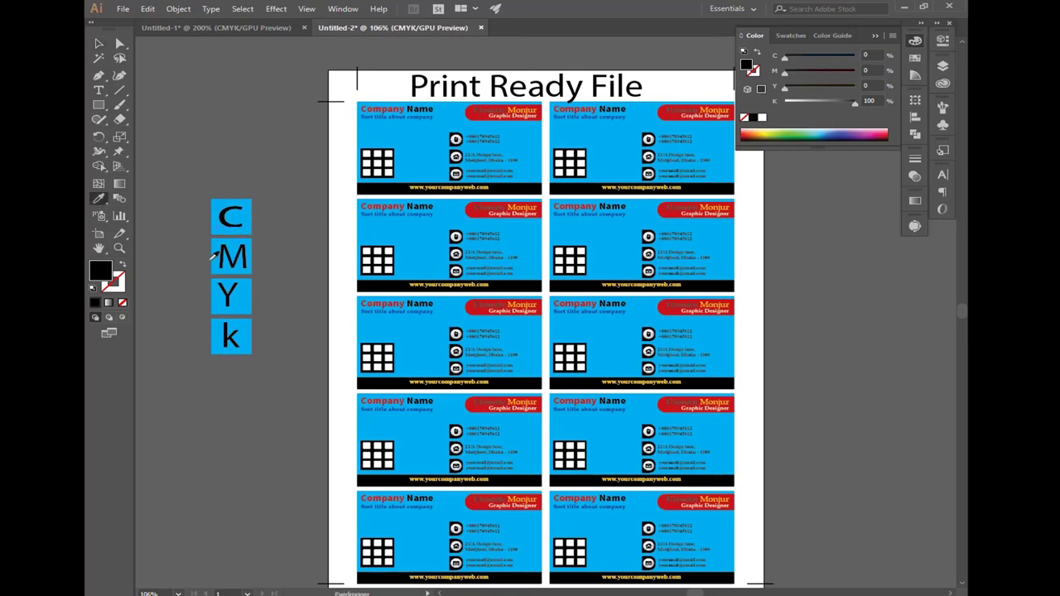
click(232, 259)
click(99, 43)
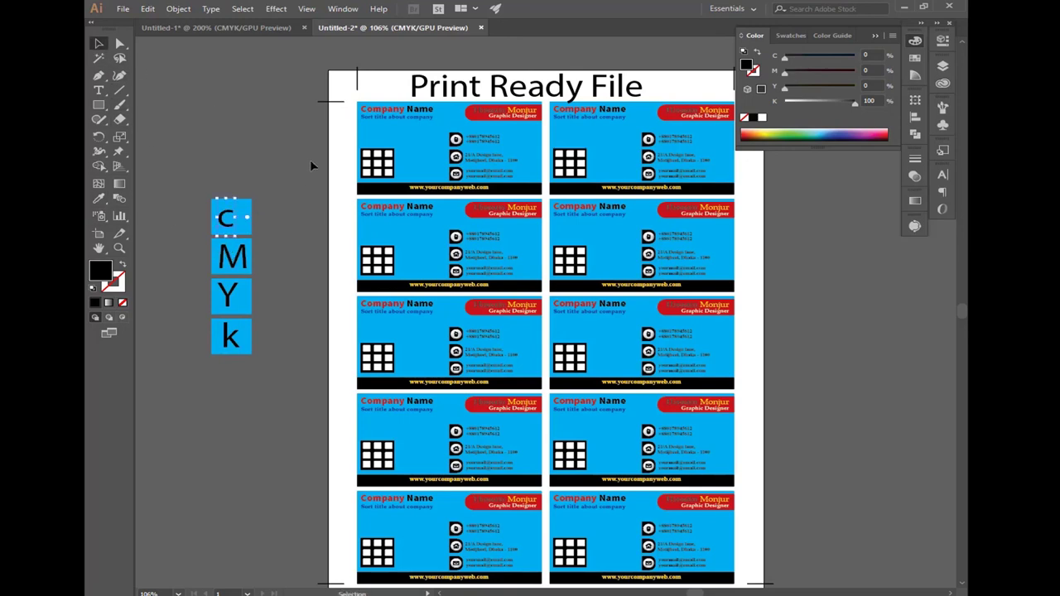
key(Right)
key(Right)
key(Right)
- Fill the second, third and fourth squares magenta, yellow and black
click(252, 263)
drag(789, 72, 854, 71)
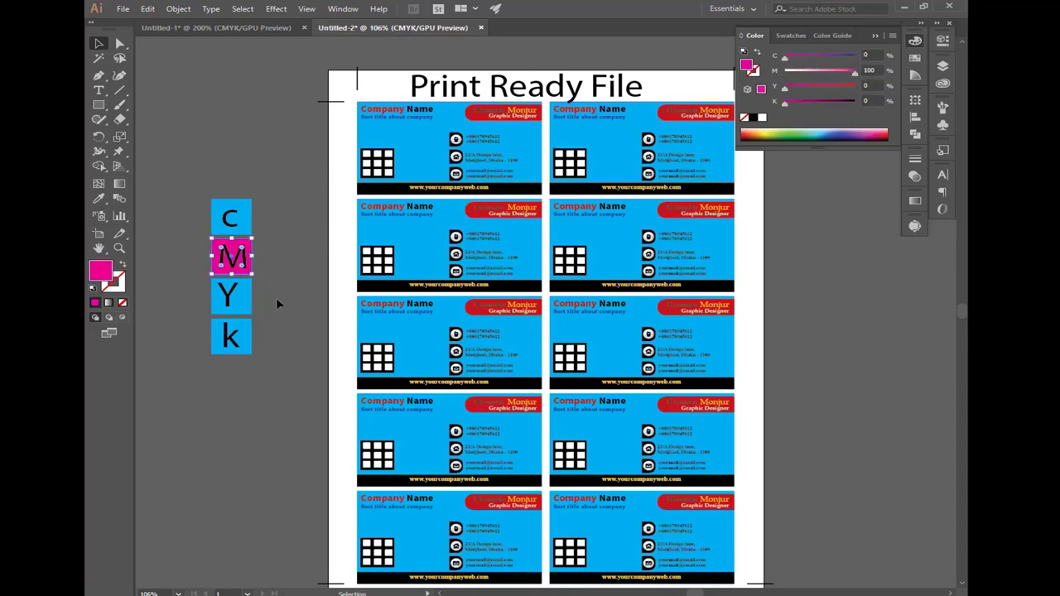
click(236, 261)
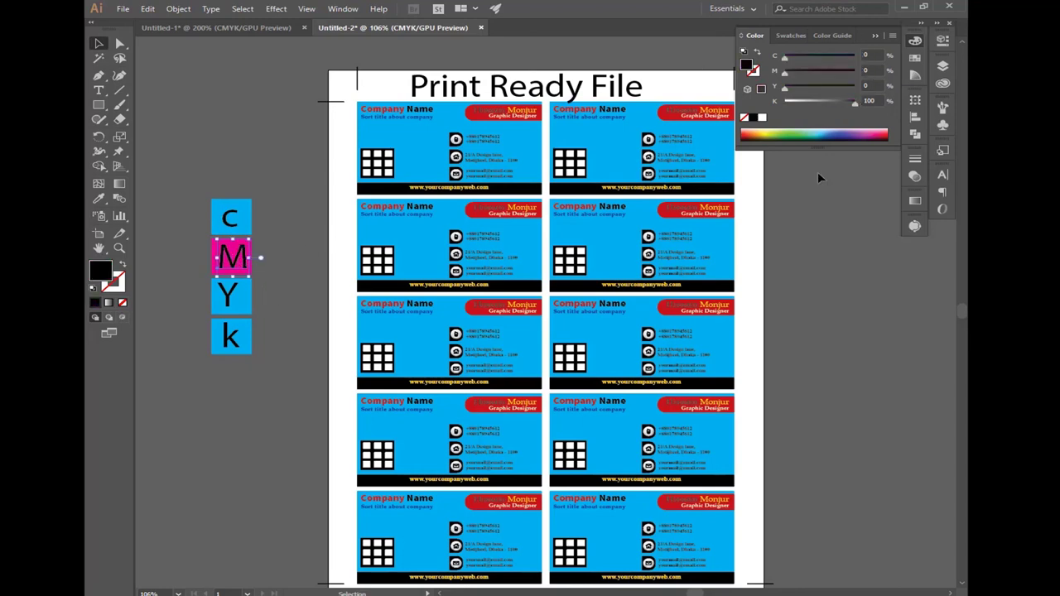
click(251, 311)
mouse_move(854, 58)
mouse_down()
mouse_move(785, 58)
mouse_move(893, 90)
mouse_up()
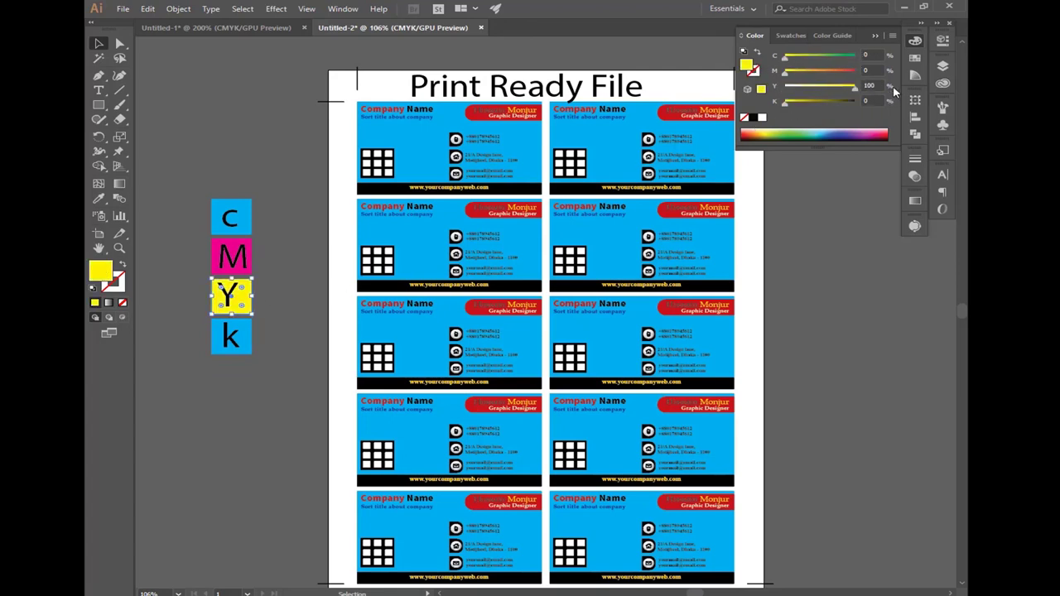
click(248, 332)
drag(785, 103, 854, 103)
drag(854, 58, 785, 58)
- Make the k letter on the black square white
shift+click(231, 298)
shift+click(235, 255)
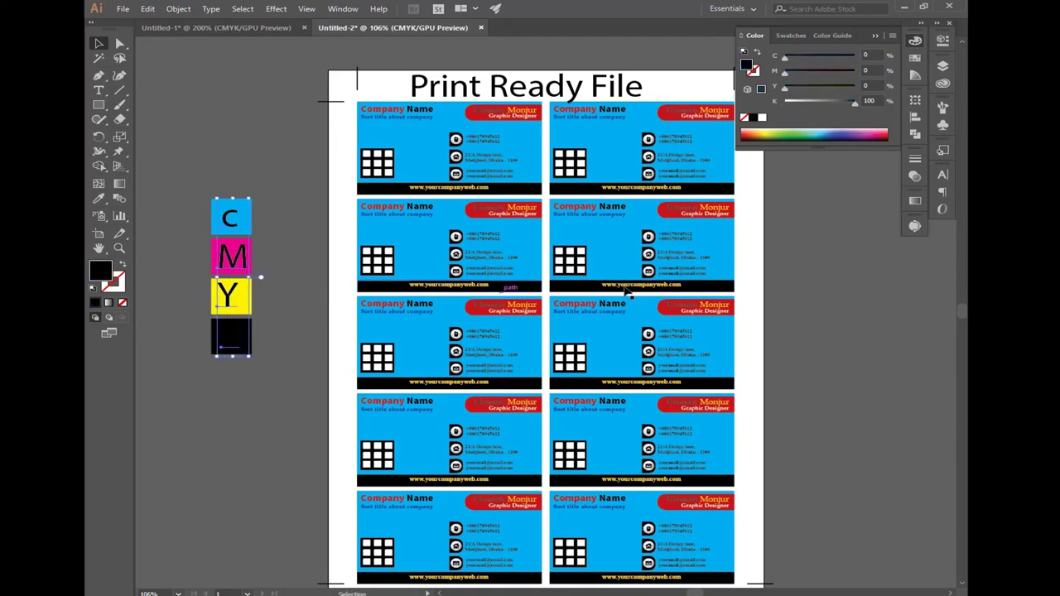
click(762, 117)
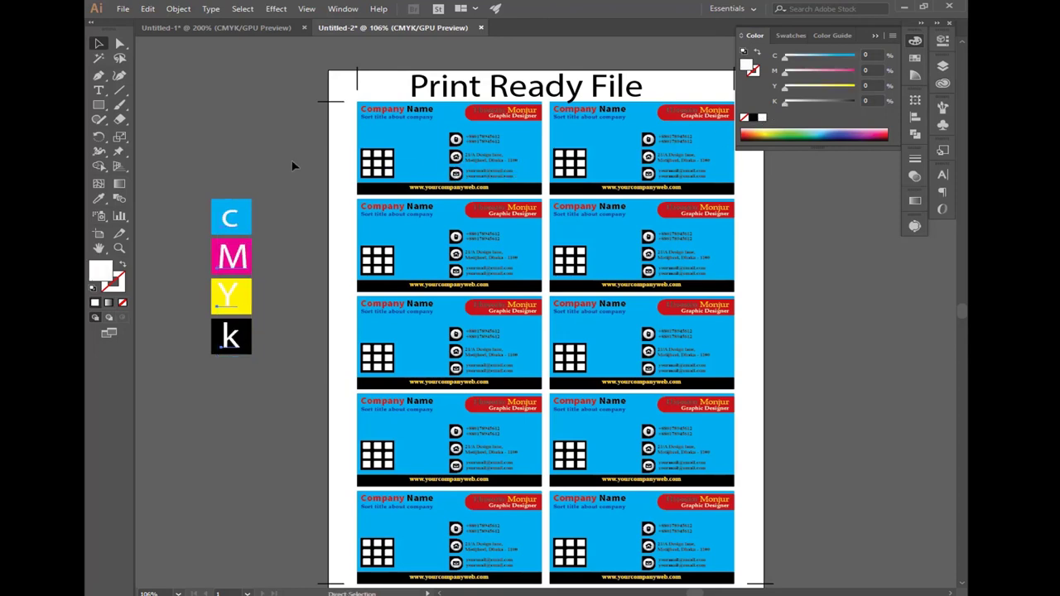
key(ctrl+t)
click(807, 188)
- Set the colour-bar letters in Times New Roman
text(ti)
click(708, 223)
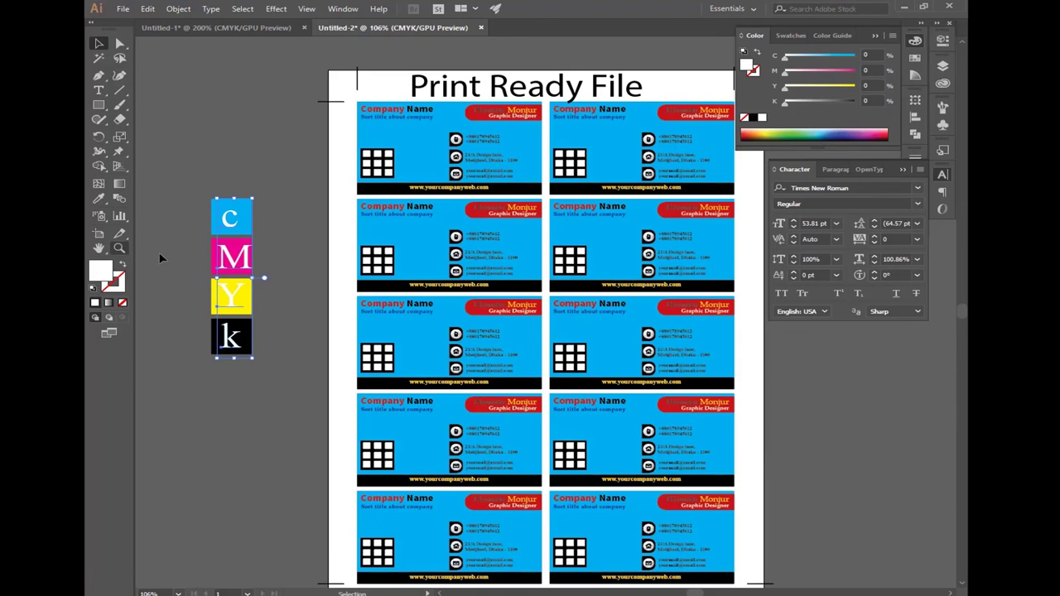
click(293, 243)
click(245, 260)
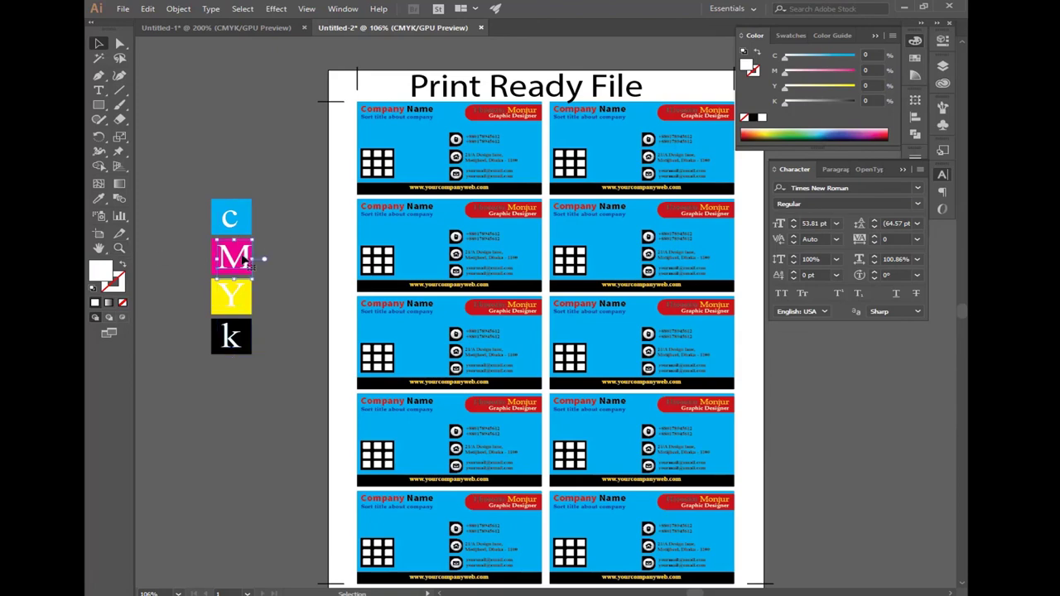
click(231, 296)
shift+click(233, 347)
shift+click(231, 226)
shift+click(229, 267)
shift+click(232, 303)
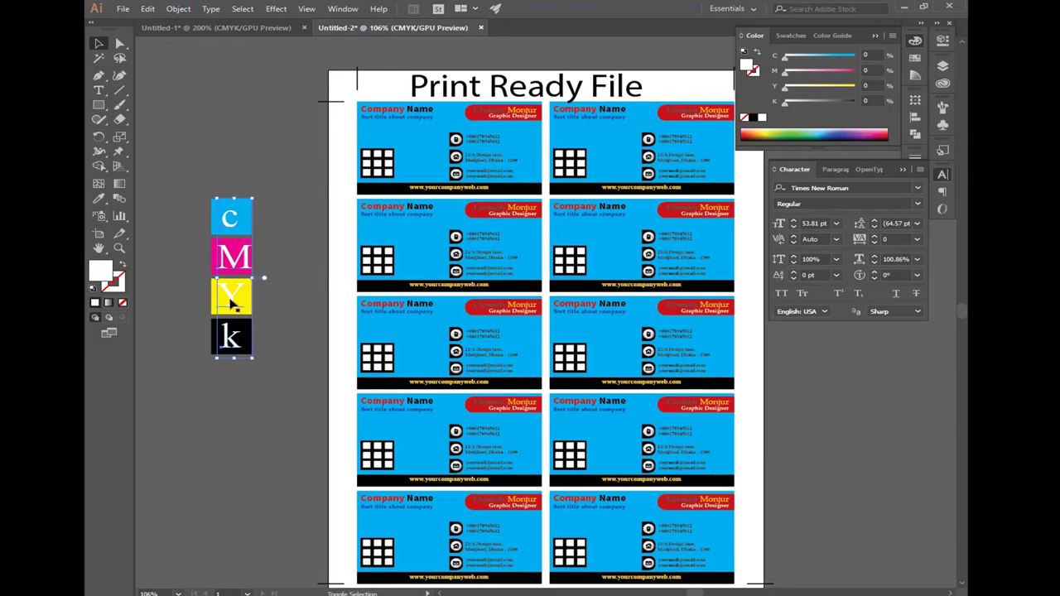
- Reduce the font size of all four letters to 45 pt
click(232, 222)
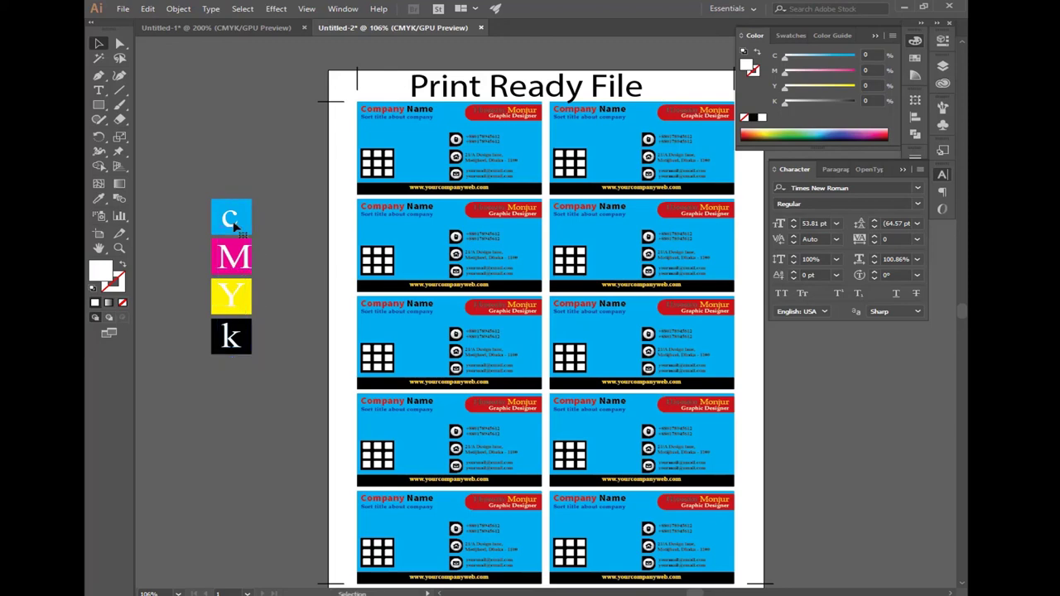
shift+click(235, 262)
shift+click(232, 298)
shift+click(234, 340)
click(793, 228)
click(793, 228)
click(794, 228)
click(793, 228)
click(918, 224)
click(917, 224)
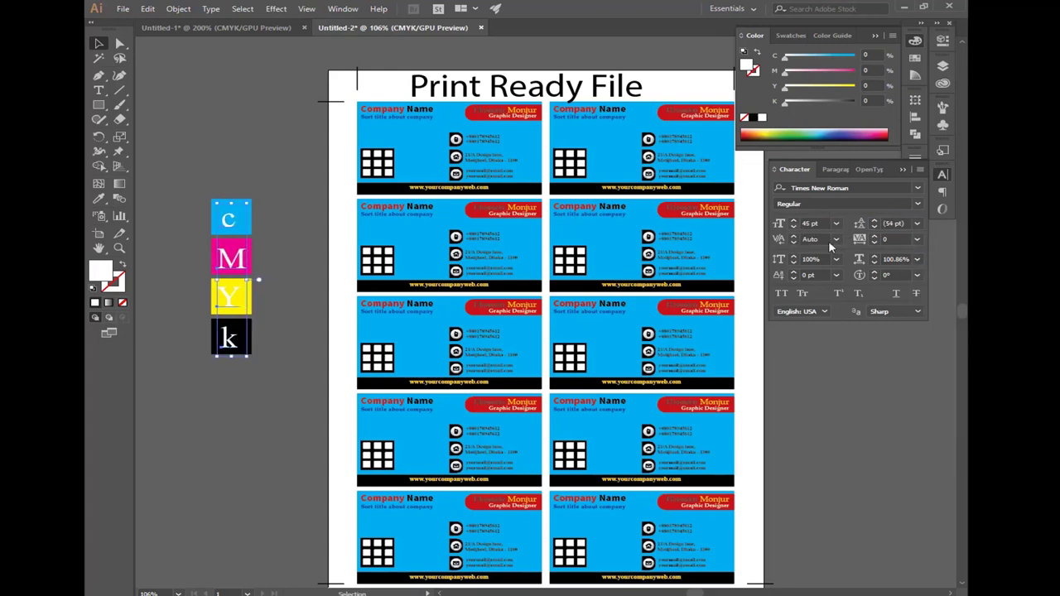
- Fill the Y letter on the yellow square black
click(274, 239)
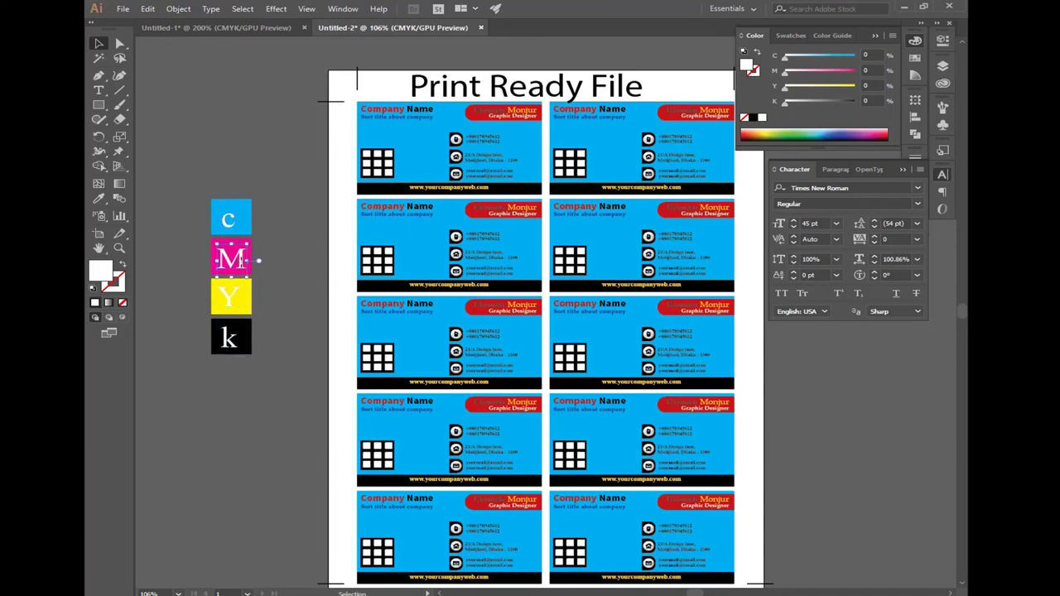
click(232, 296)
click(760, 118)
click(312, 276)
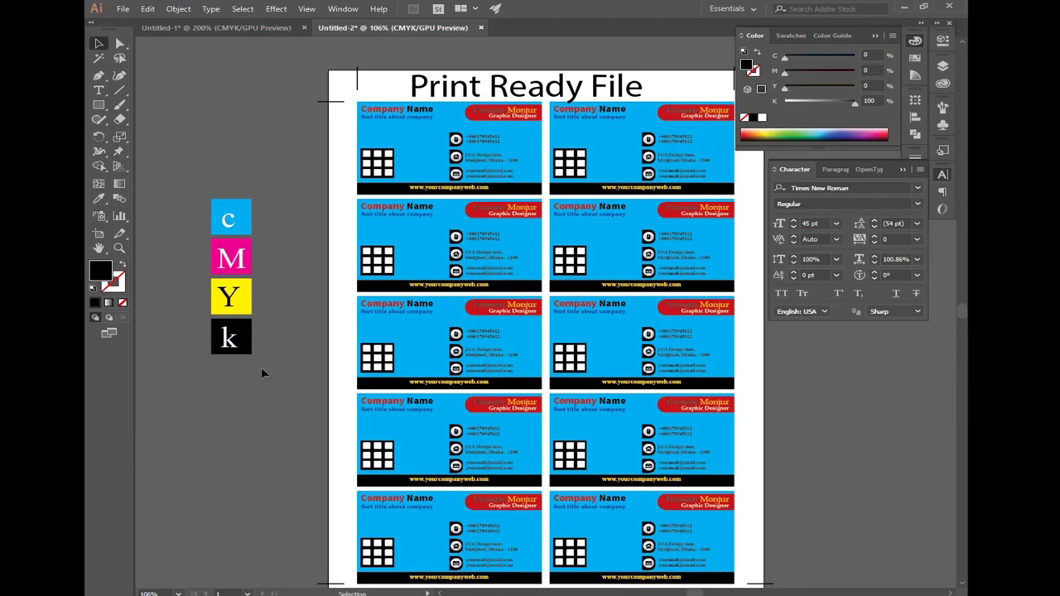
- Open the Align options, undo a right alignment, and make the k box the key object
key(ctrl+a)
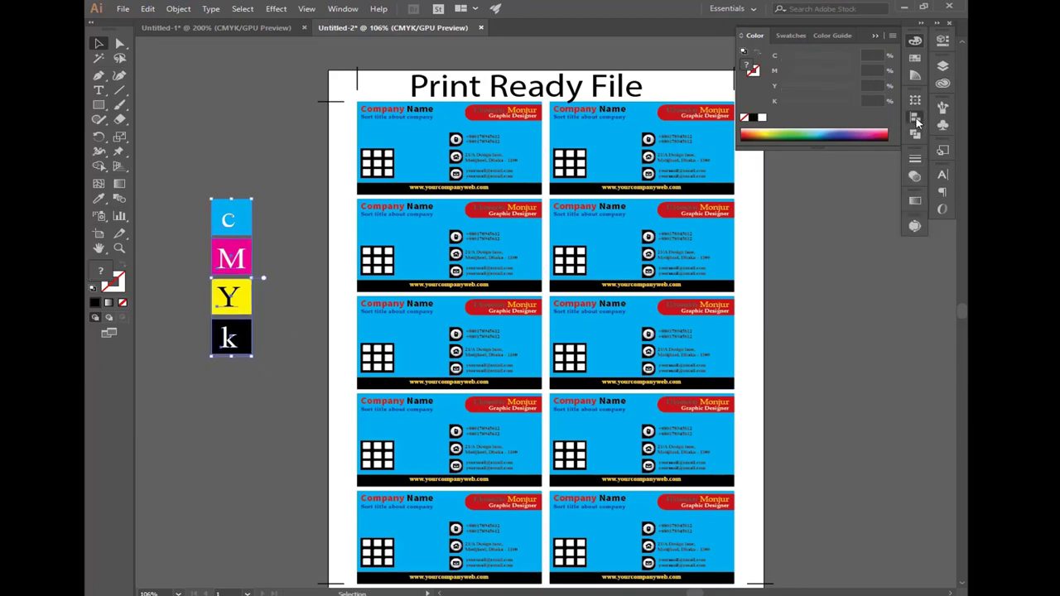
click(915, 116)
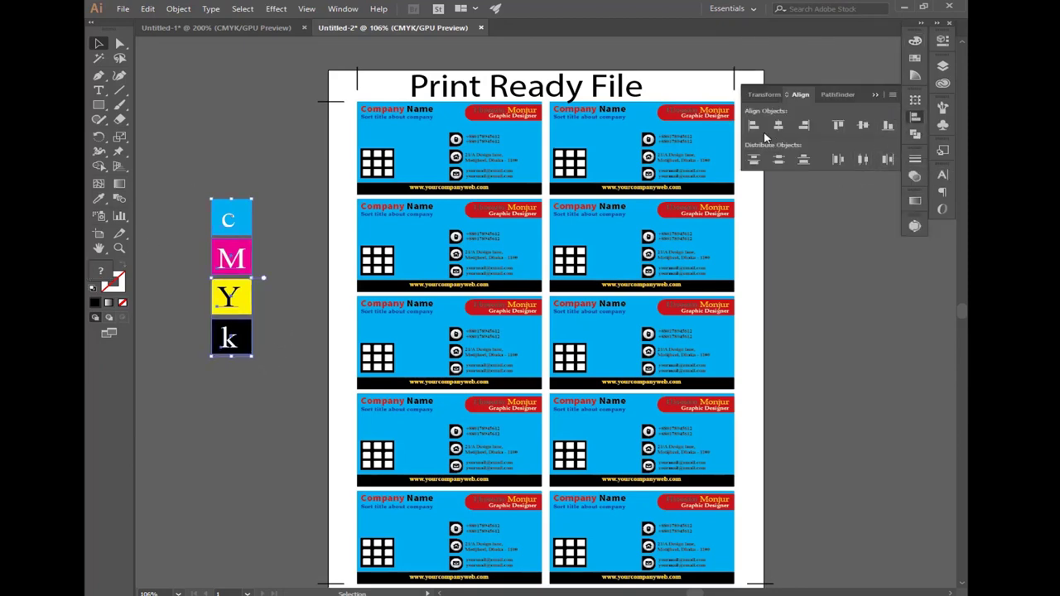
click(805, 128)
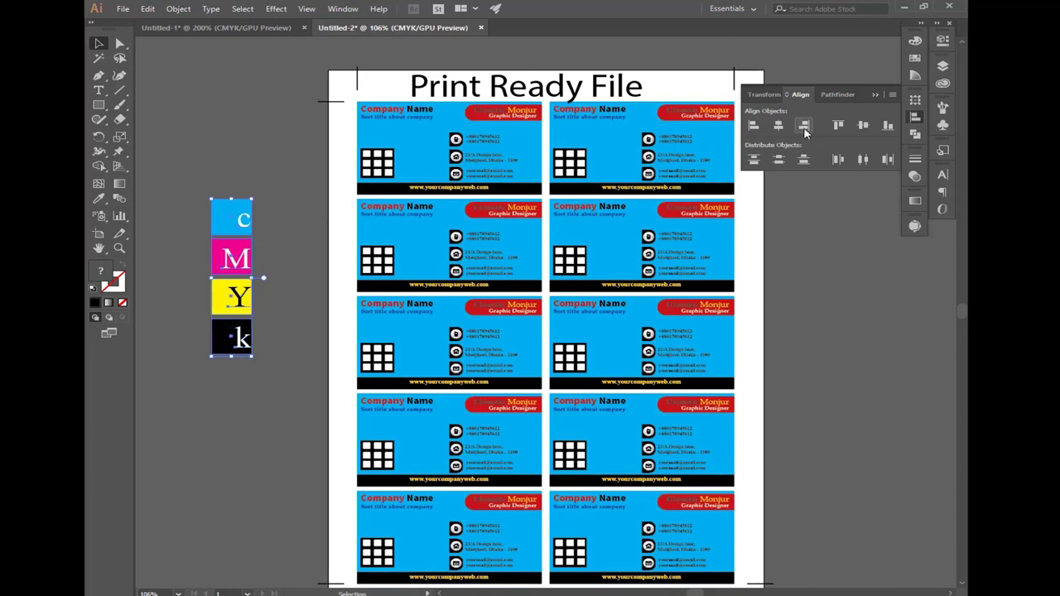
key(ctrl+z)
click(277, 282)
click(256, 220)
shift+click(255, 251)
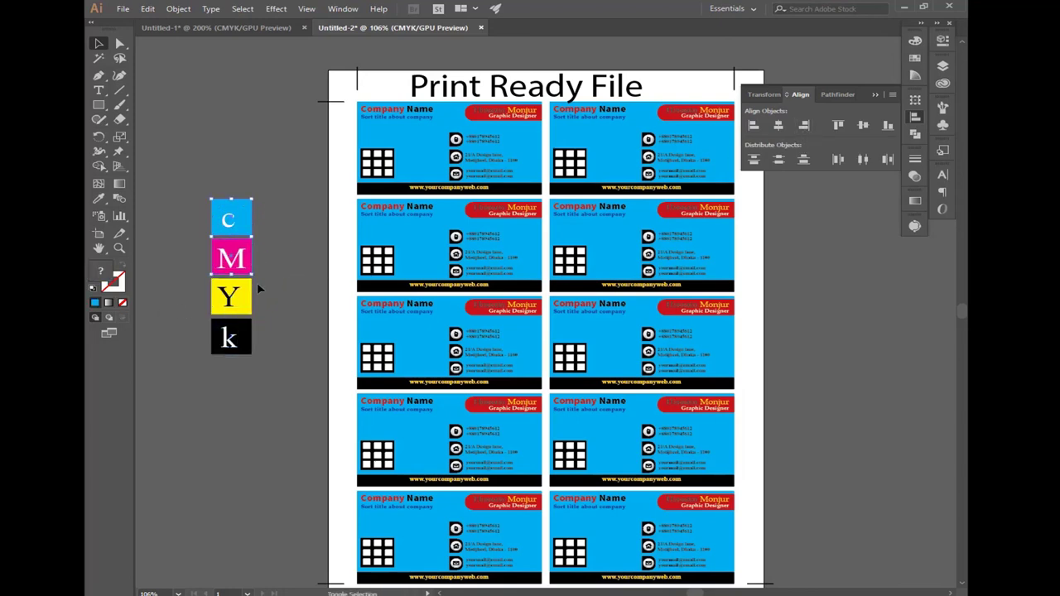
shift+click(249, 298)
shift+click(251, 340)
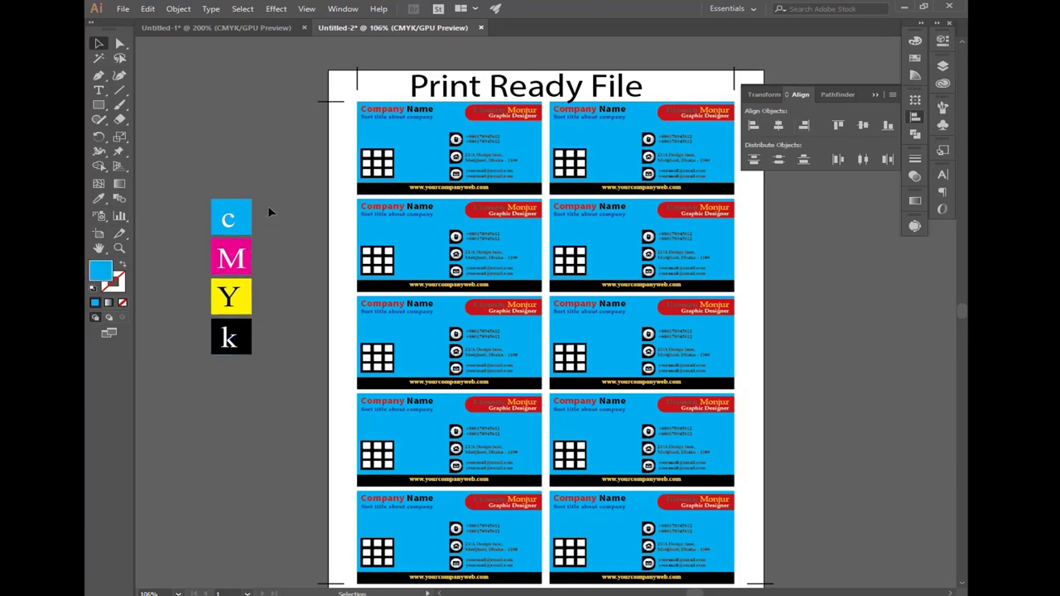
click(232, 339)
- Group the four colour boxes, shrink the group, and move it to the sheet's left edge
right_click(240, 276)
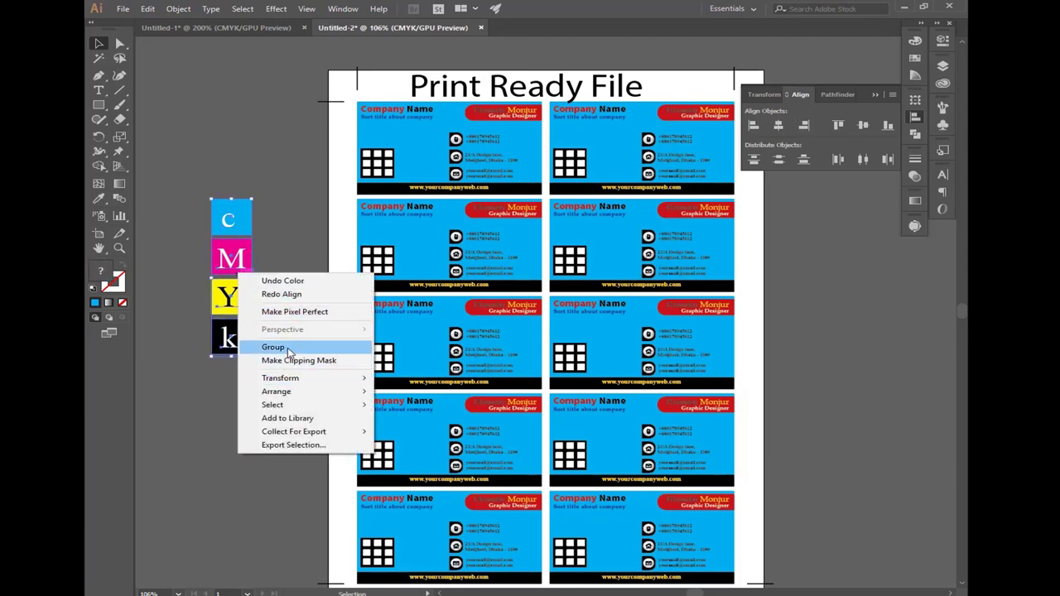
click(278, 351)
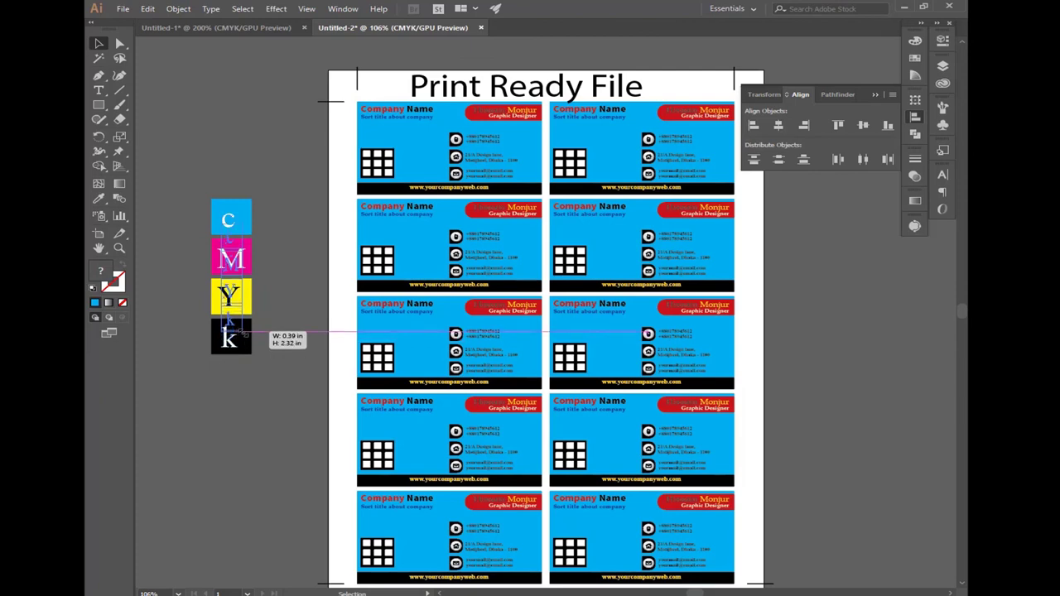
drag(249, 352, 242, 331)
mouse_move(231, 263)
mouse_down()
mouse_move(344, 273)
mouse_move(341, 303)
mouse_up()
shift+click(398, 339)
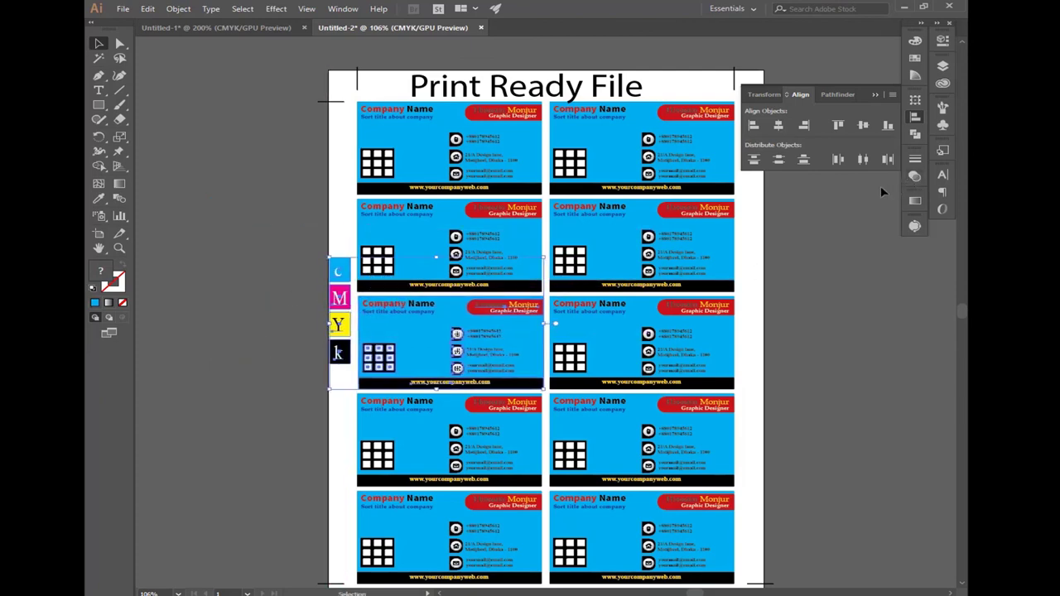
key(a)
key(v)
click(338, 323)
- Nudge the colour bars right and down beside the middle cards, then drag a copy below off-page
key(Right)
key(Right)
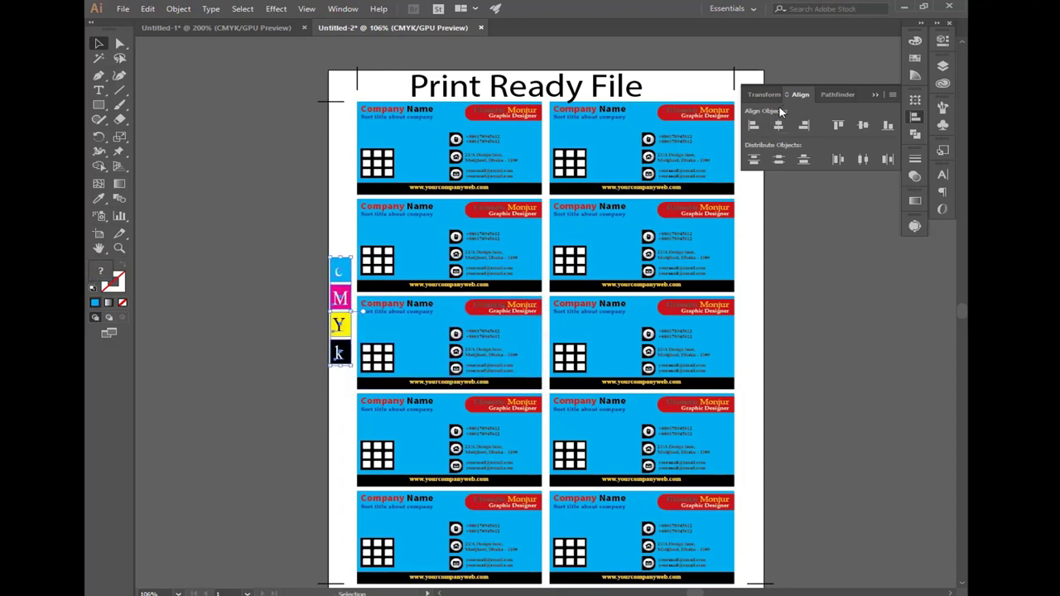
key(Down)
key(Down)
key(Down)
key(Down)
key(Down)
key(Down)
click(281, 321)
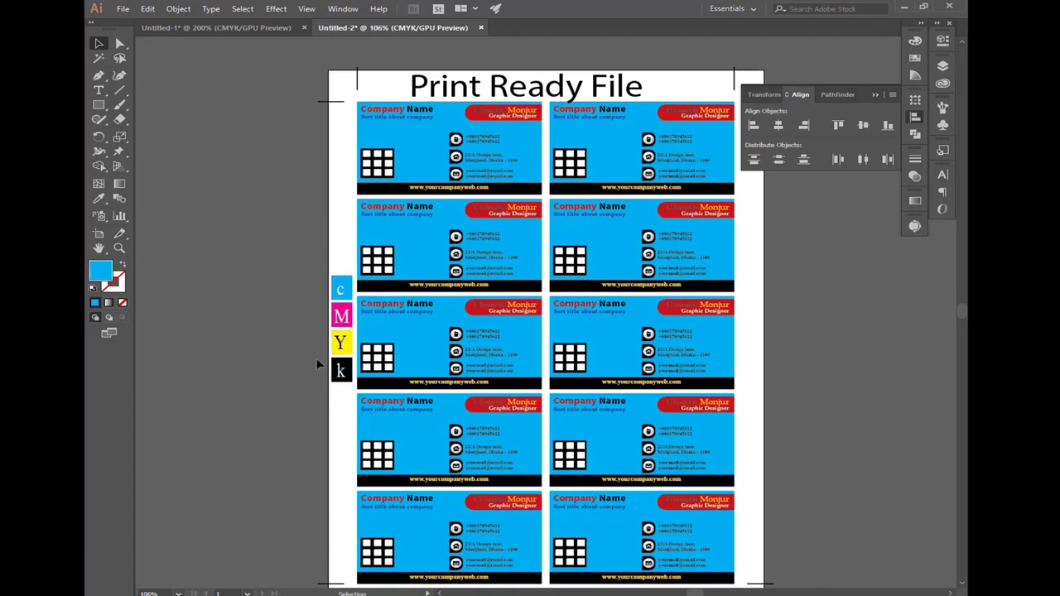
click(339, 340)
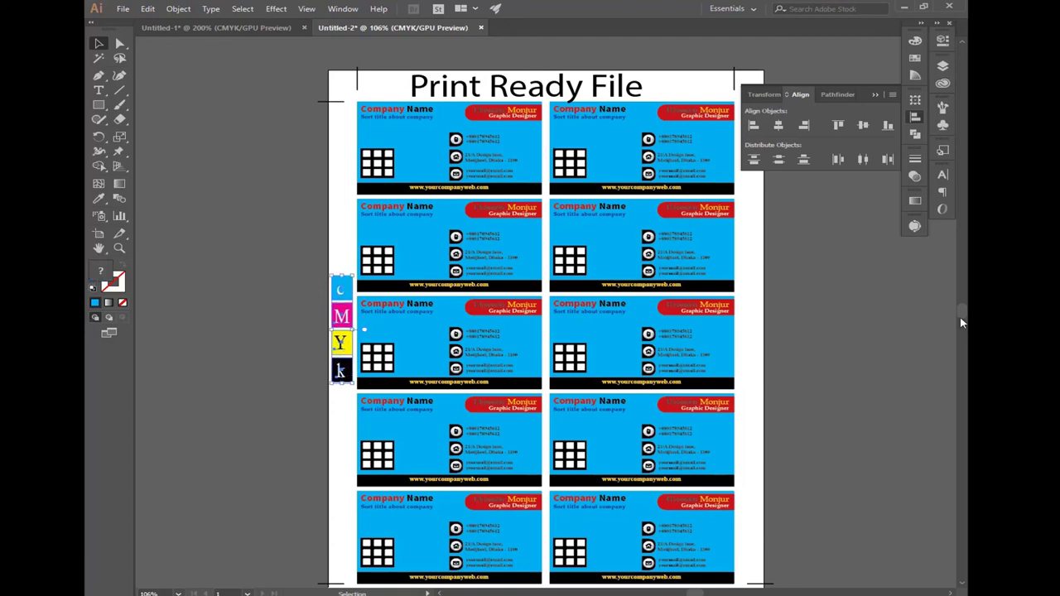
scroll(547, 331, down, 2)
drag(341, 259, 244, 456)
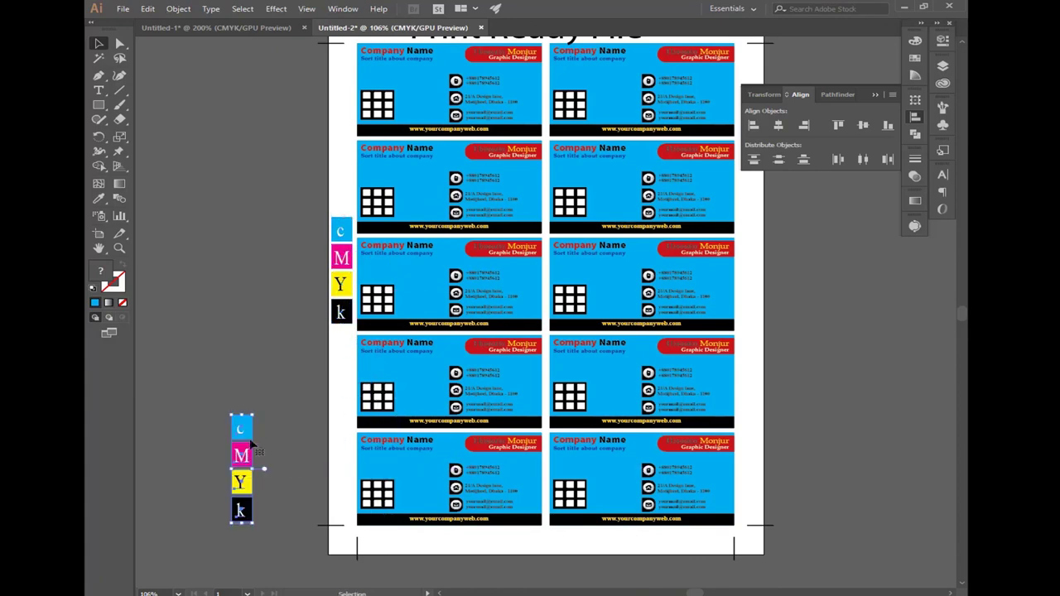
- Rotate the colour-bar copy 90° to horizontal with the Rotate dialog
mouse_move(255, 409)
mouse_down()
mouse_move(330, 468)
mouse_move(315, 458)
mouse_up()
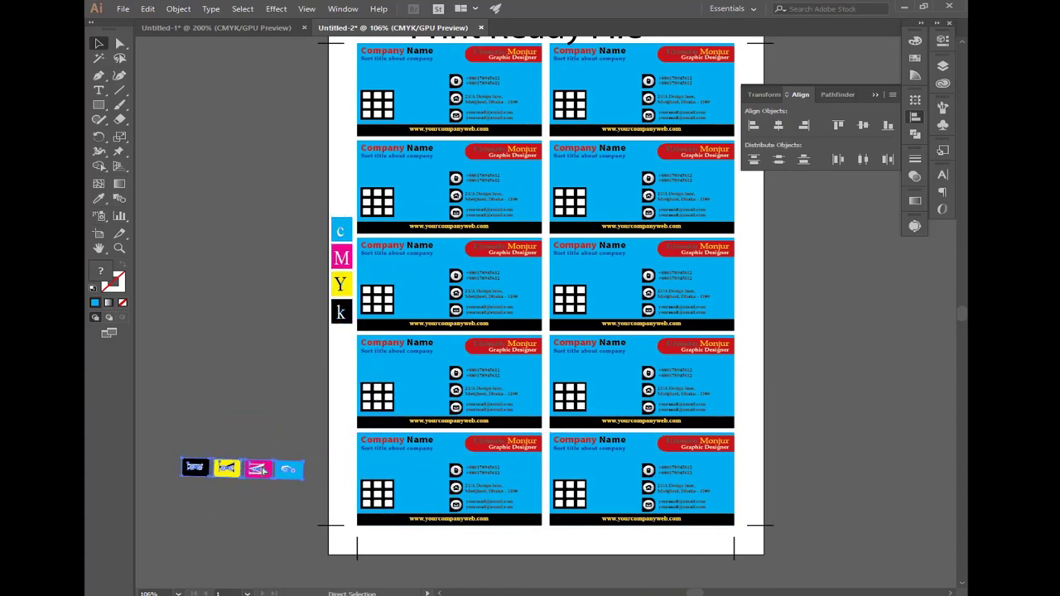
key(ctrl+z)
key(ctrl+z)
right_click(263, 466)
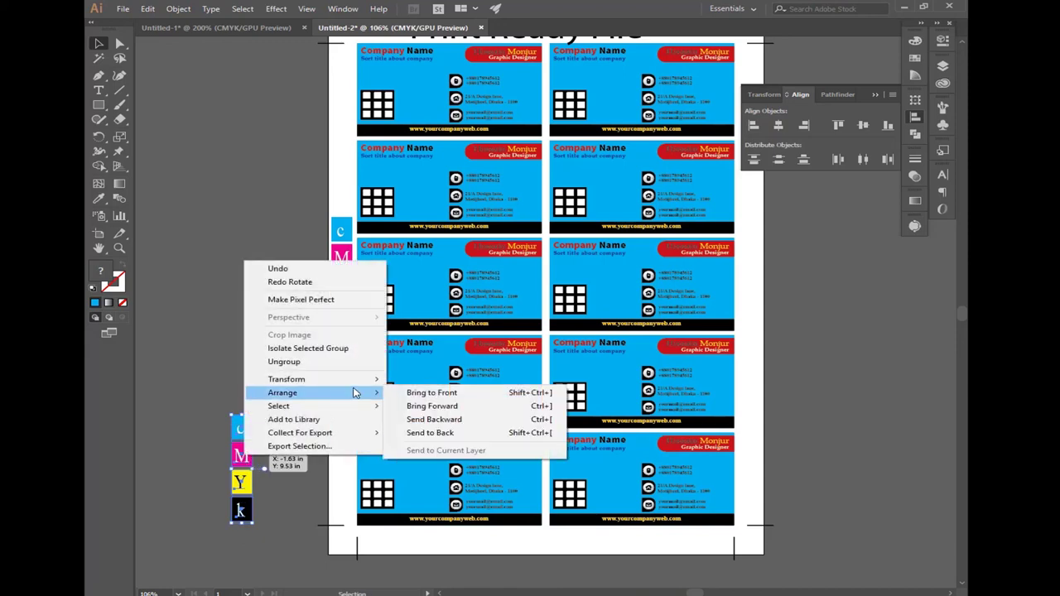
mouse_move(287, 380)
click(418, 409)
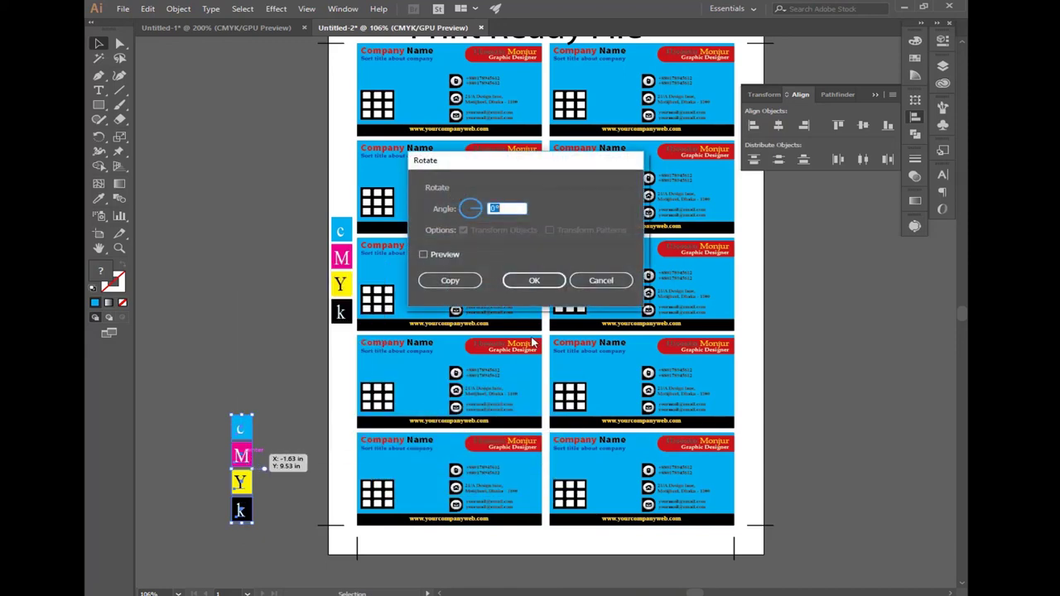
key(Return)
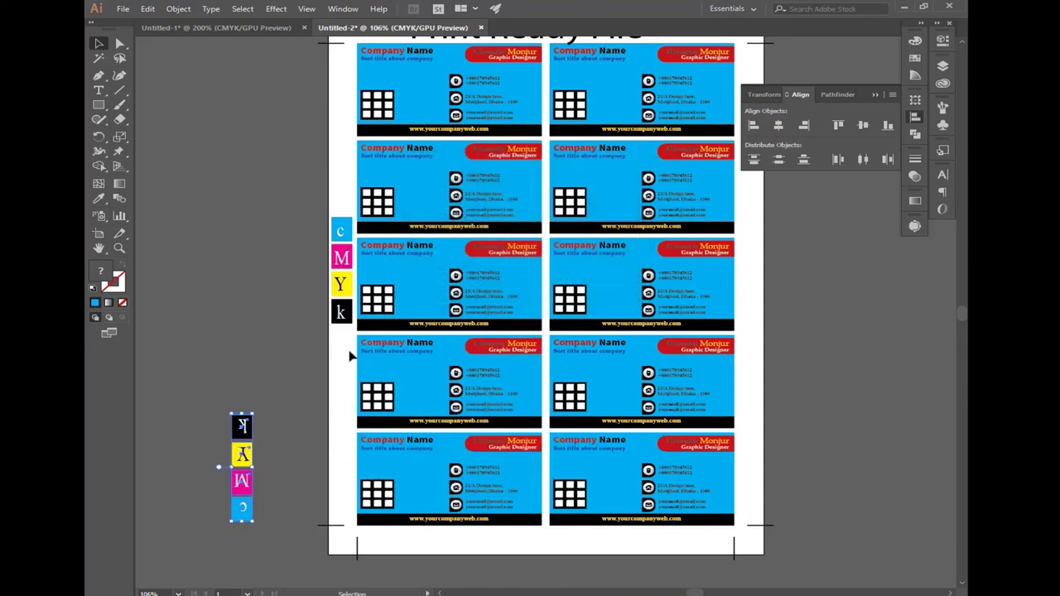
key(ctrl+z)
right_click(239, 462)
mouse_move(278, 384)
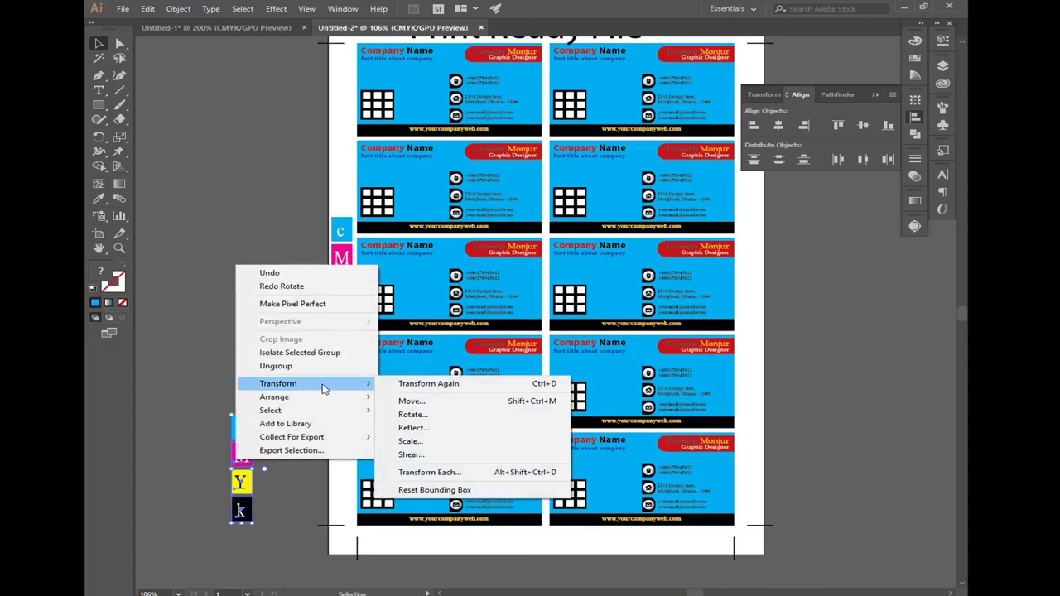
click(409, 414)
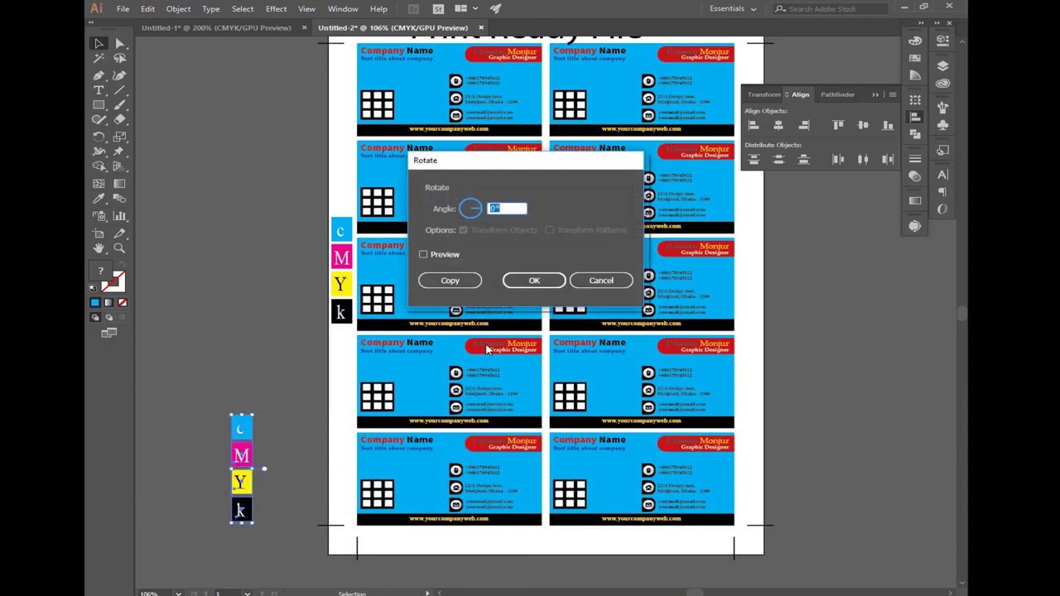
key(Return)
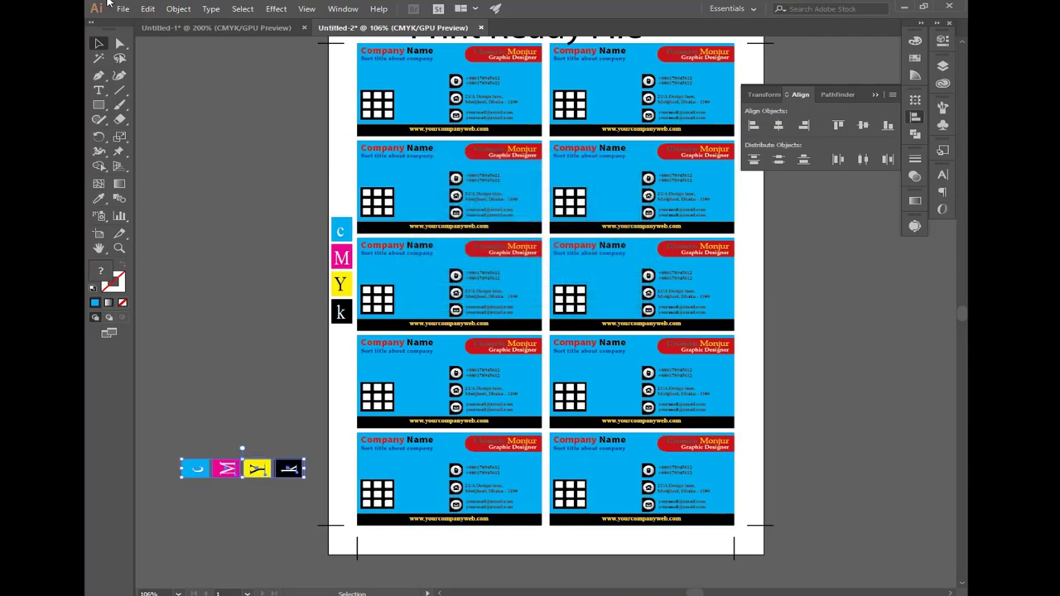
- Centre the horizontal colour bars below the bottom row of cards and collapse the Align panel
drag(218, 474, 530, 550)
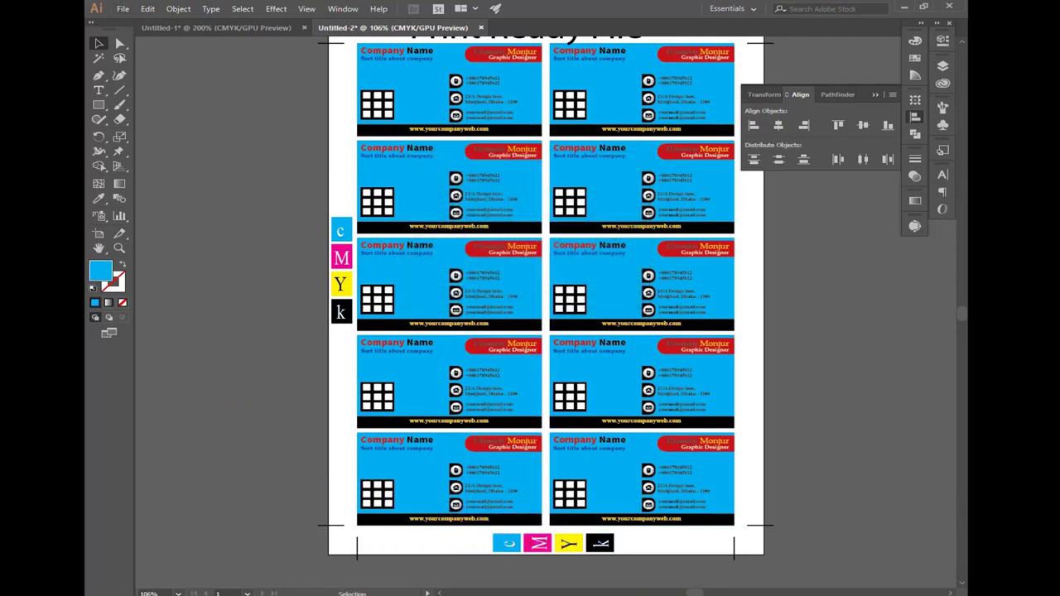
scroll(865, 373, up, 1)
click(875, 96)
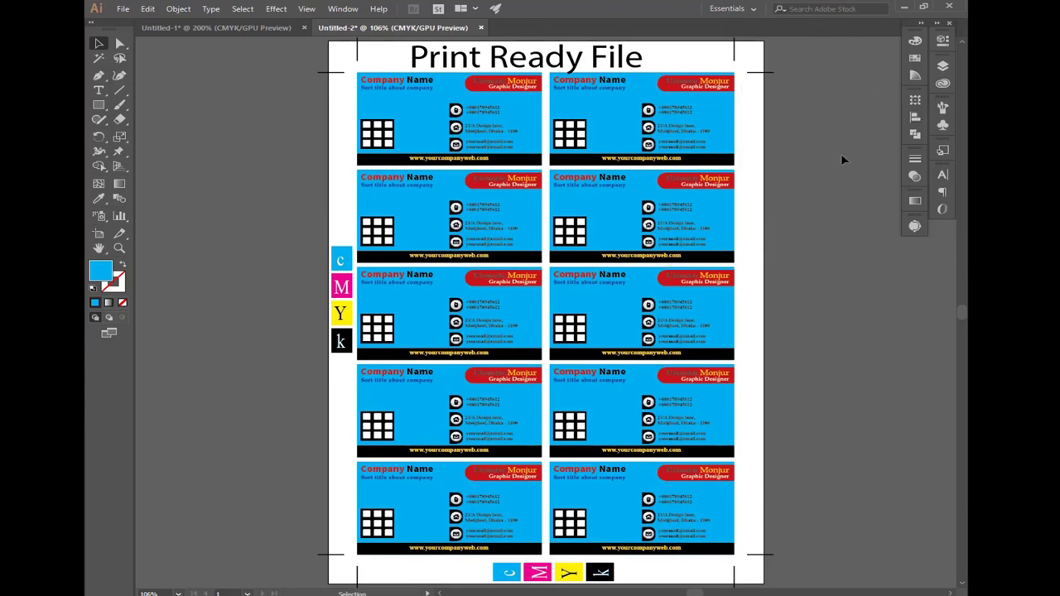